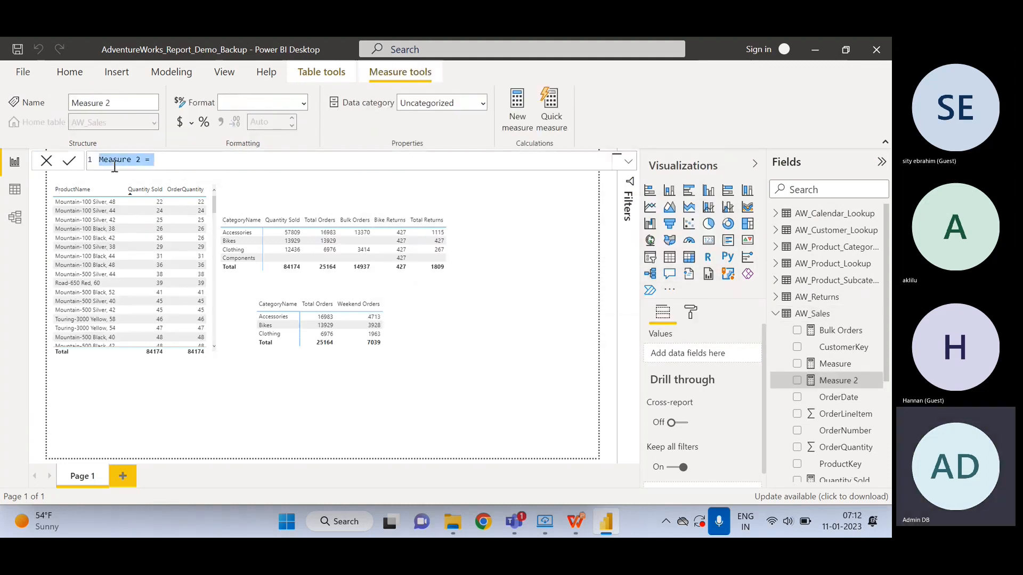
# Name the new measure "ALL Orders" and commit it with nothing after the equals sign
pyautogui.write('ALL_Orders ')
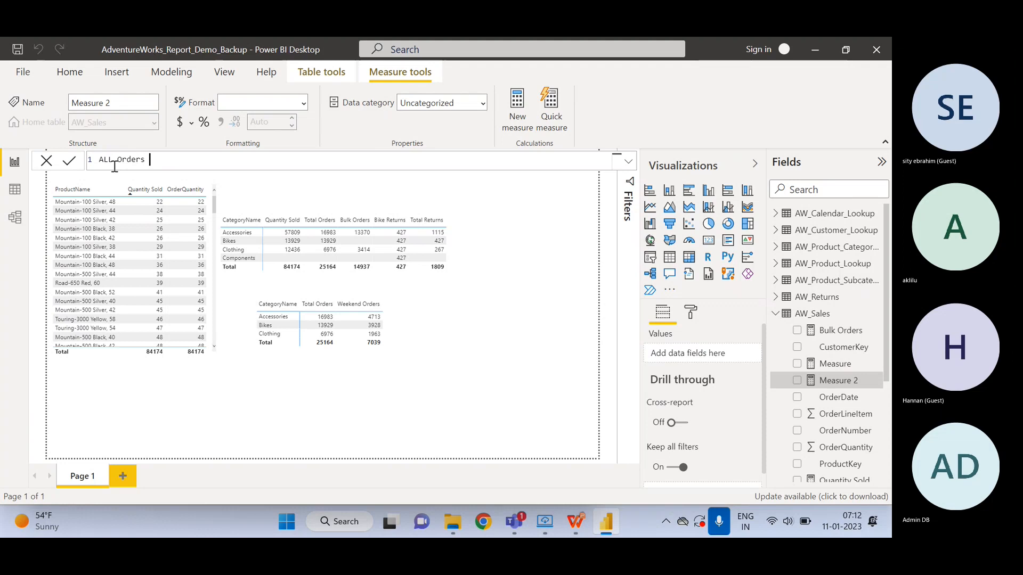
pyautogui.write('=')
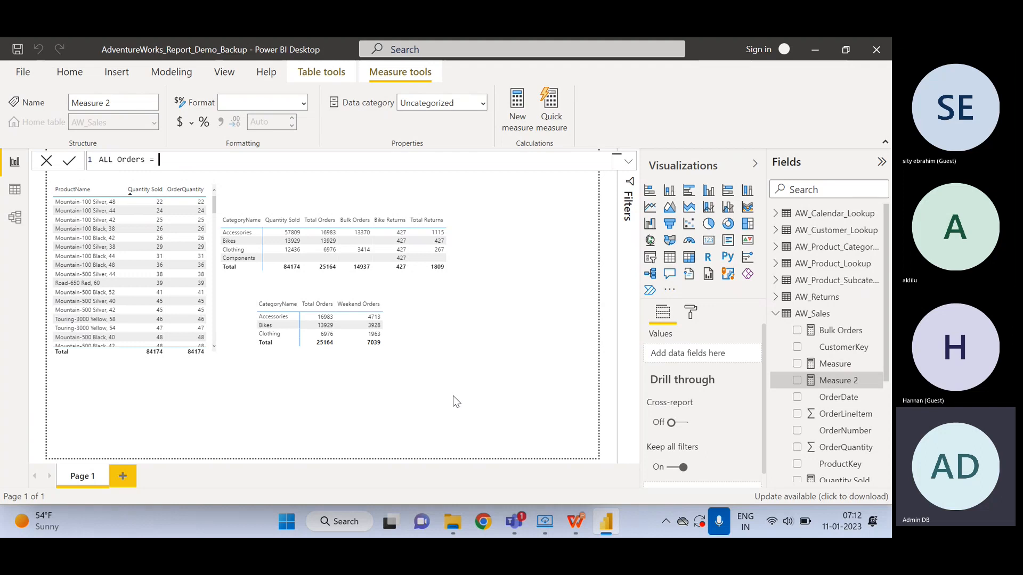
pyautogui.click(841, 331)
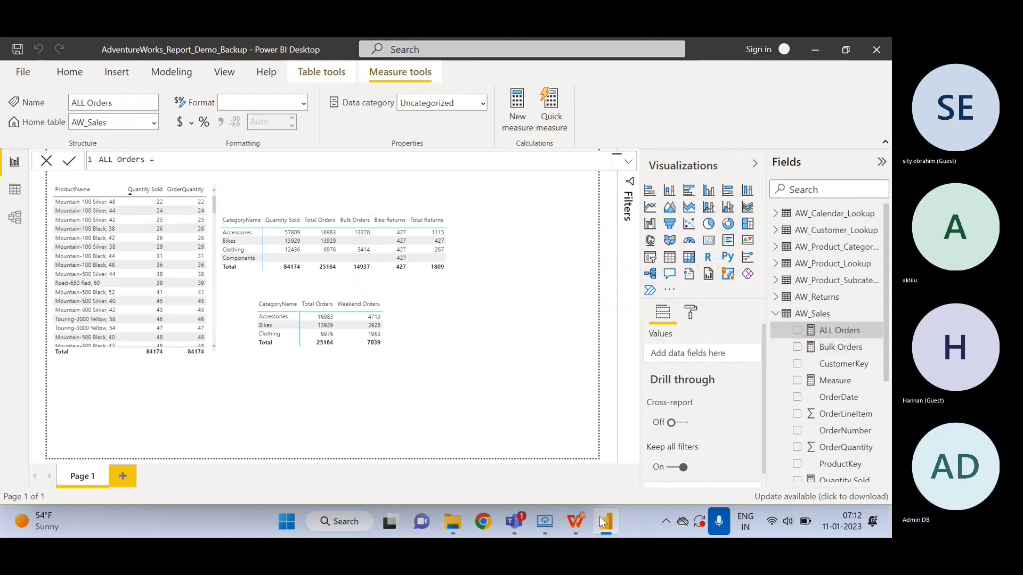
# Switch to the Teams meeting, mute and unmute the microphone, and return to the Power BI report
pyautogui.moveTo(507, 522)
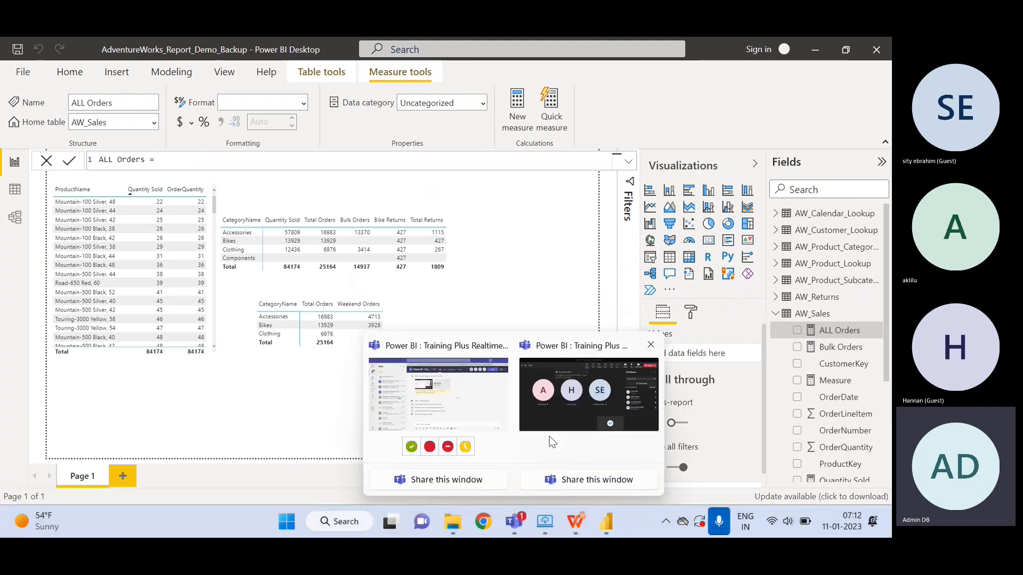
pyautogui.click(560, 415)
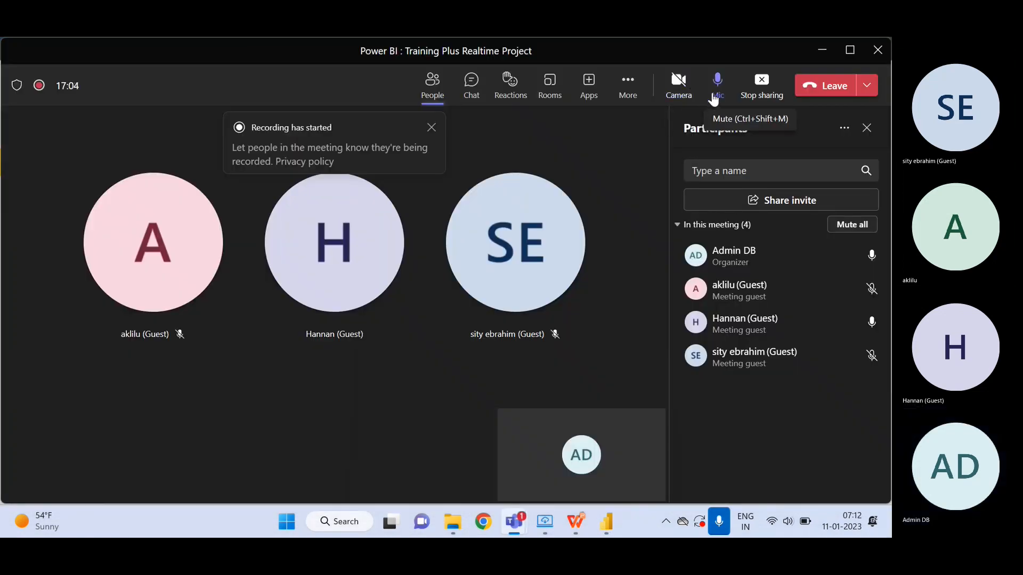
pyautogui.click(713, 99)
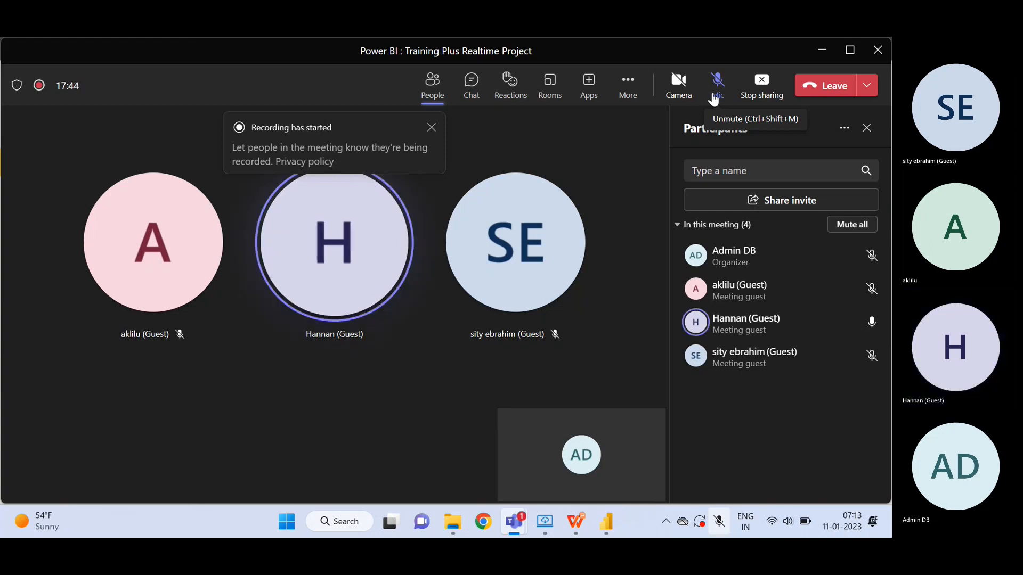
pyautogui.click(714, 99)
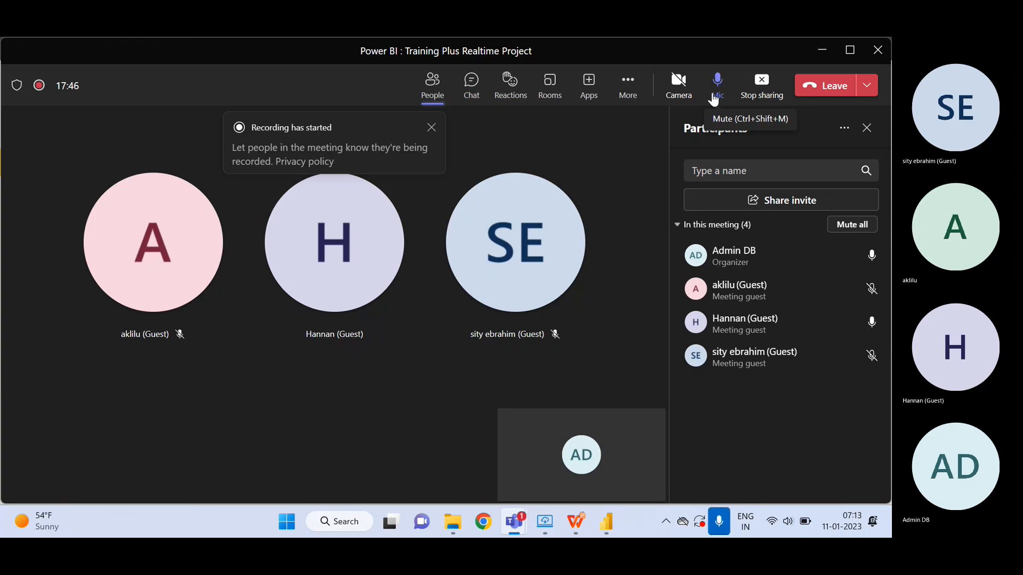
pyautogui.click(821, 50)
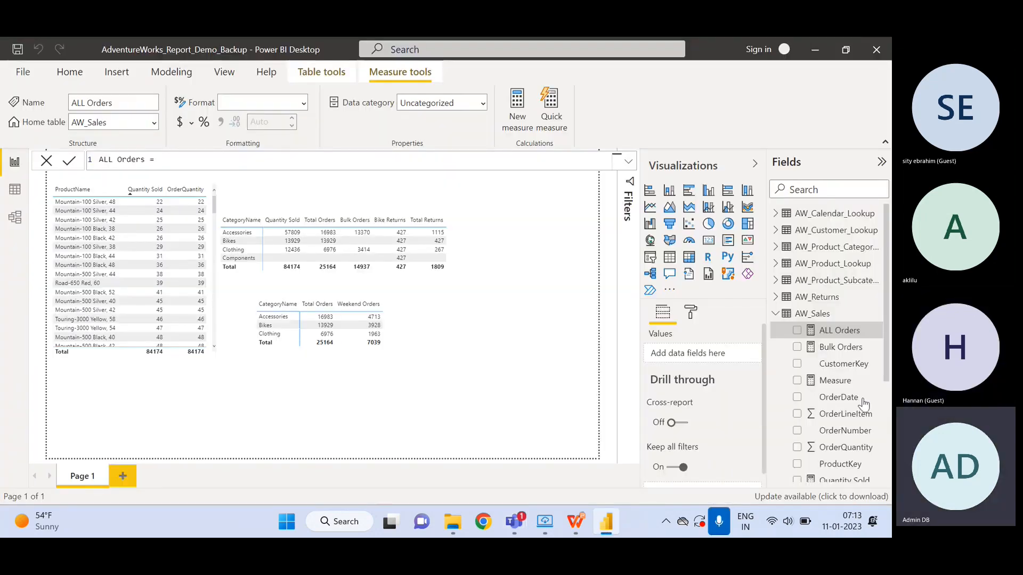
# Look at the Bulk Orders formula for reference and begin the ALL Orders formula with calculate()
pyautogui.click(837, 346)
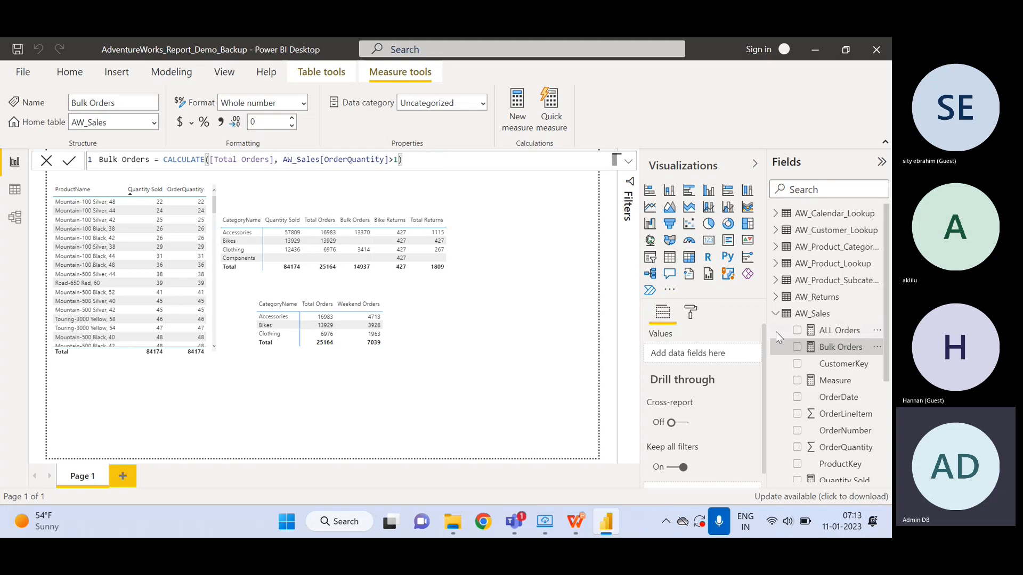
pyautogui.doubleClick(827, 331)
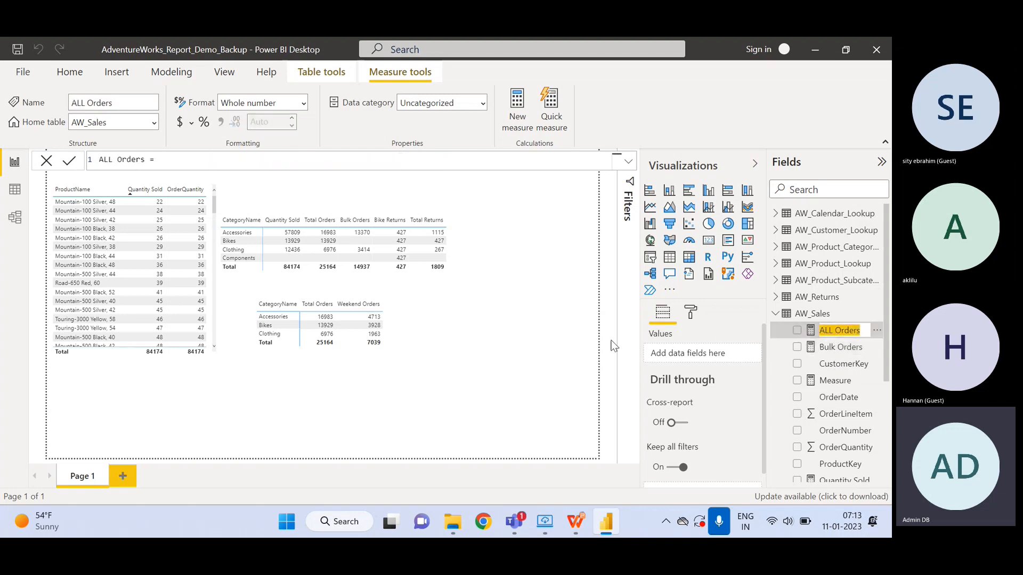
pyautogui.click(581, 344)
pyautogui.click(301, 164)
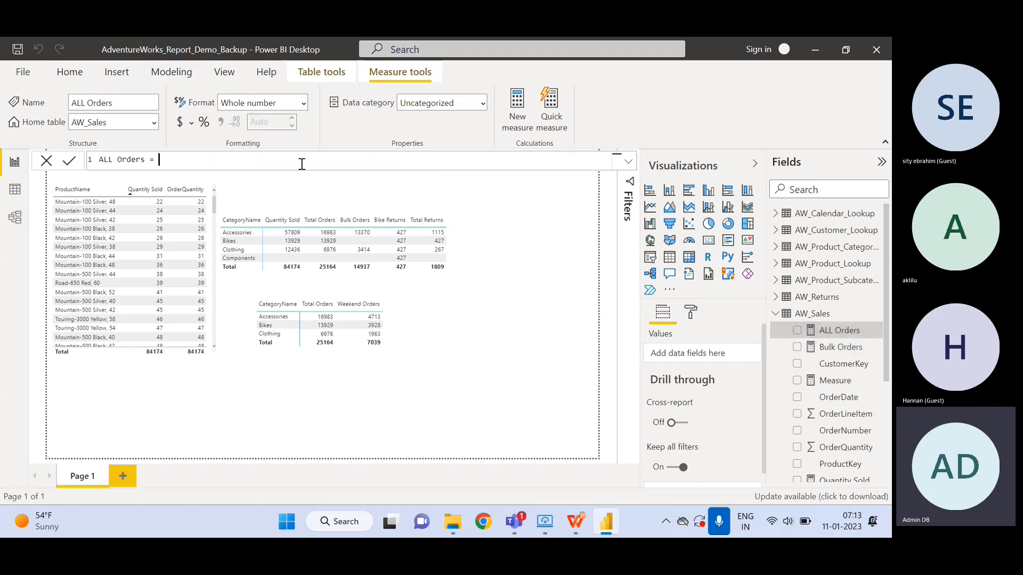
pyautogui.write('calcul')
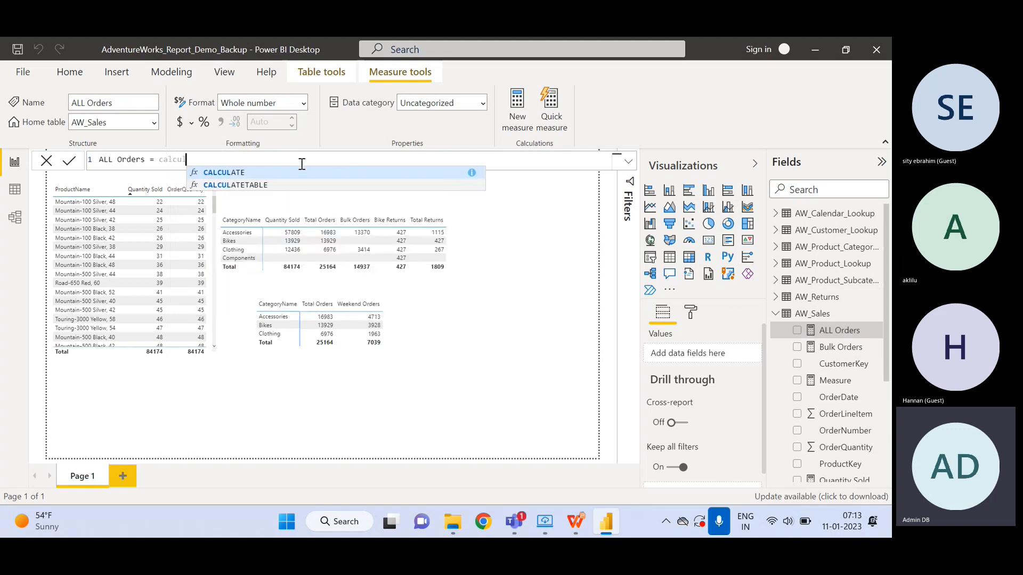
pyautogui.write('ate(')
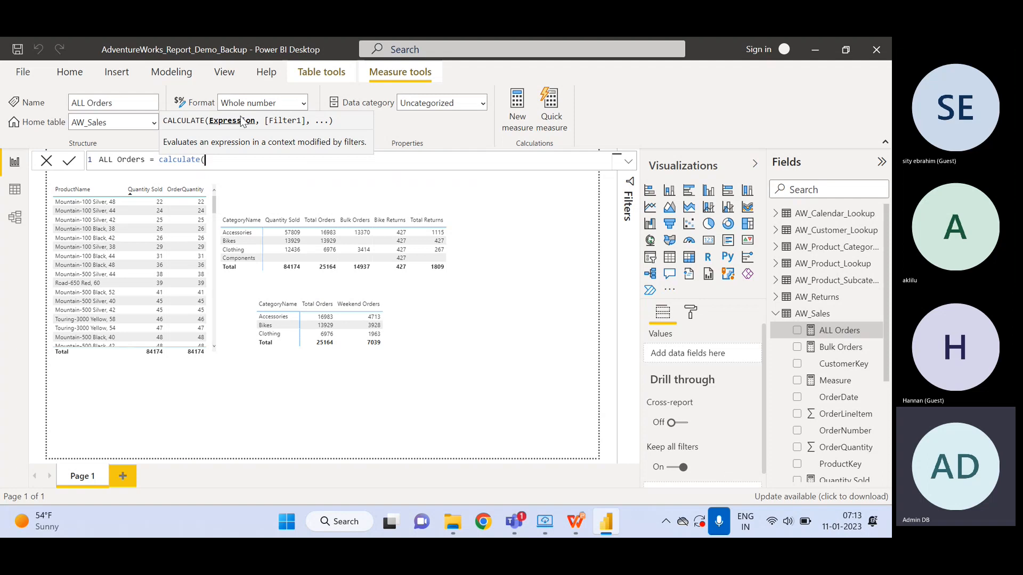
pyautogui.click(840, 349)
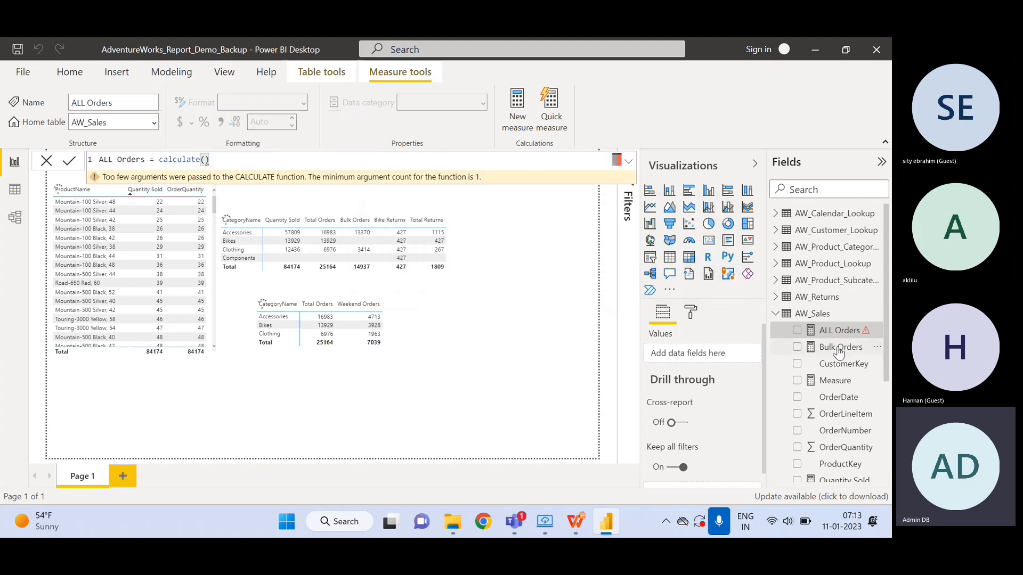
# Examine the formulas of the Bulk Orders and Total Orders measures and the rows of the AW_Sales table
pyautogui.click(838, 350)
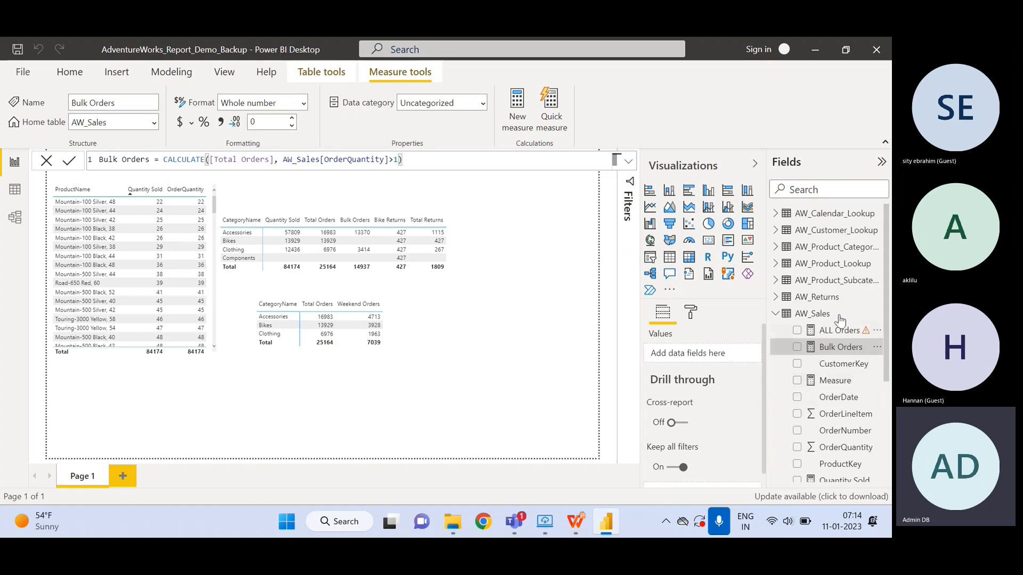
pyautogui.click(850, 332)
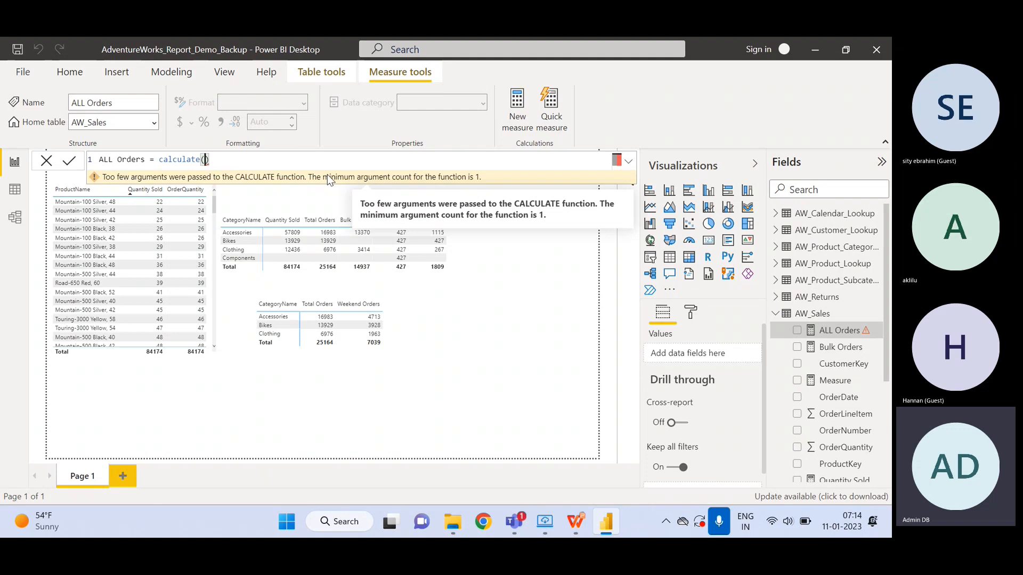
pyautogui.click(15, 192)
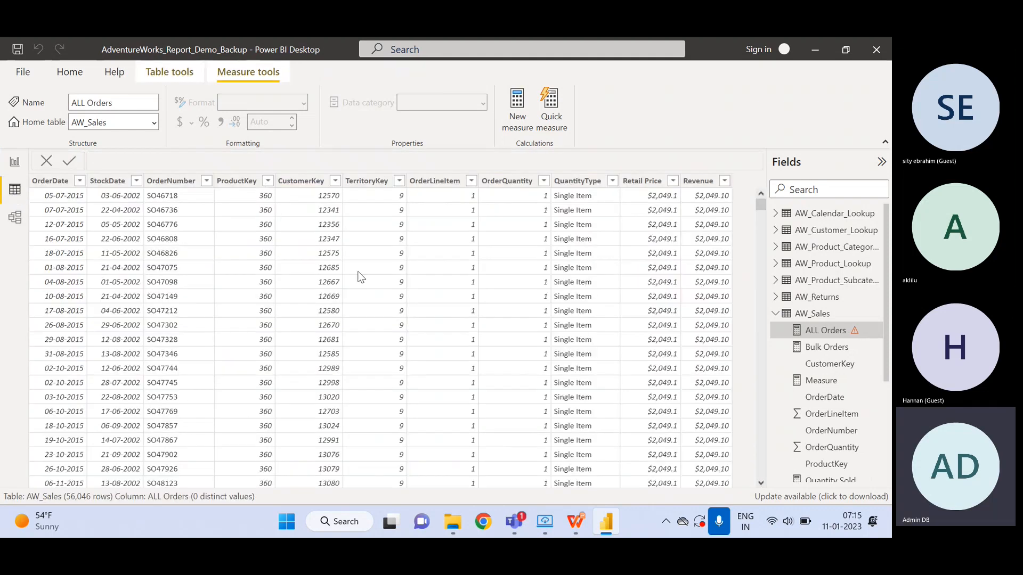
pyautogui.click(14, 163)
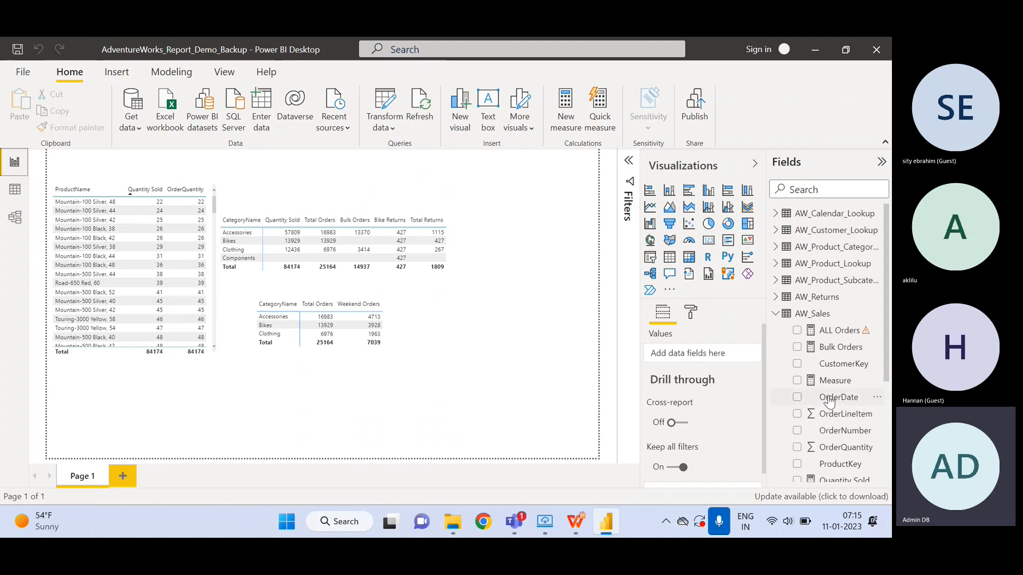
pyautogui.moveTo(887, 350); pyautogui.dragTo(890, 458)
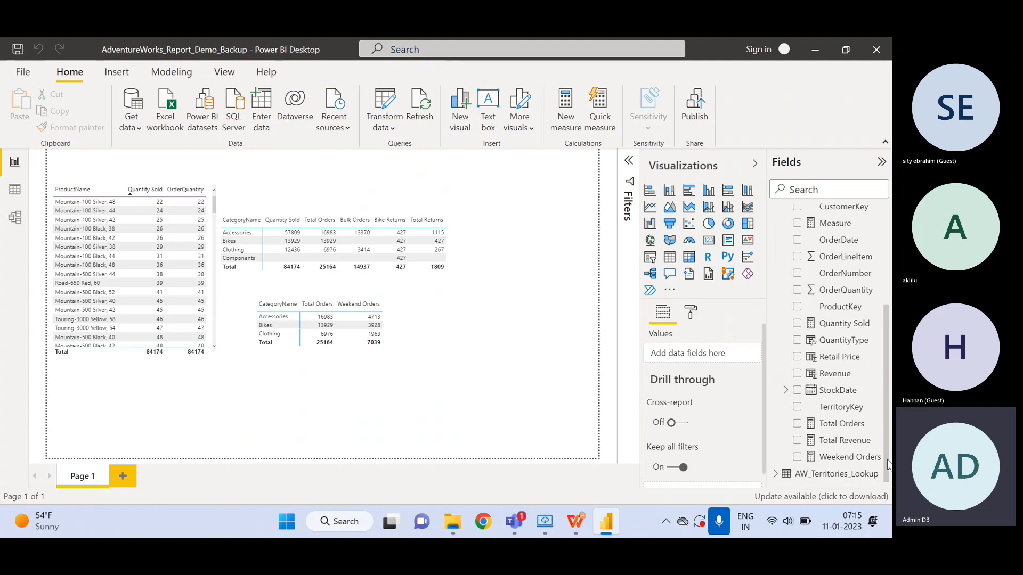
pyautogui.click(839, 425)
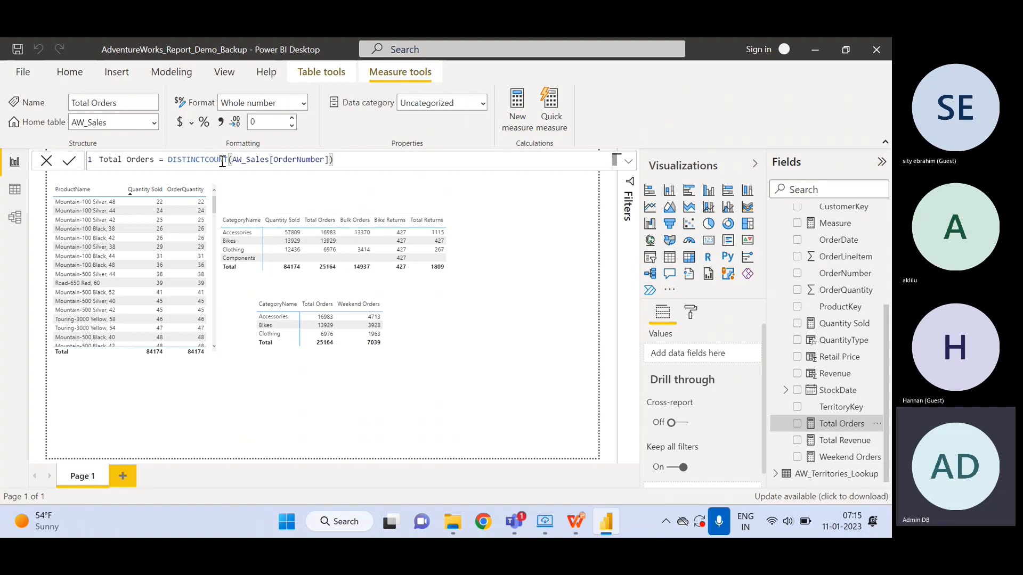
pyautogui.click(15, 189)
pyautogui.click(15, 163)
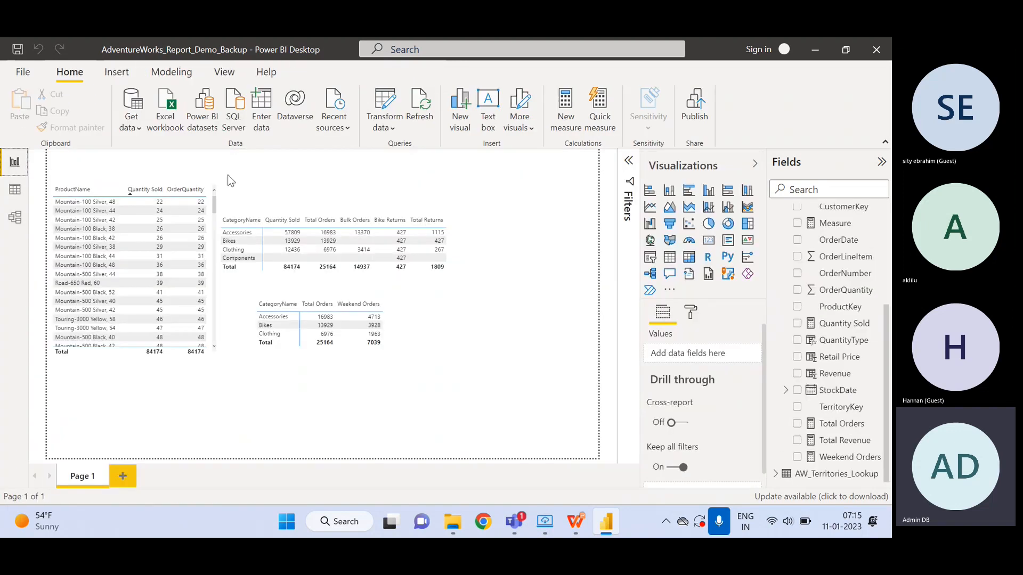
pyautogui.click(842, 423)
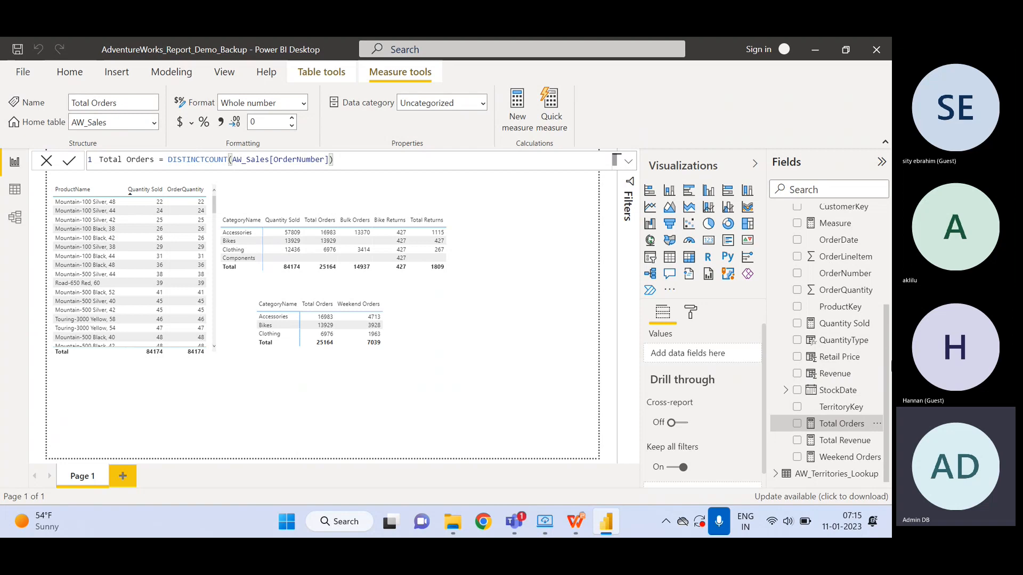
pyautogui.scroll(3, 857, 336)
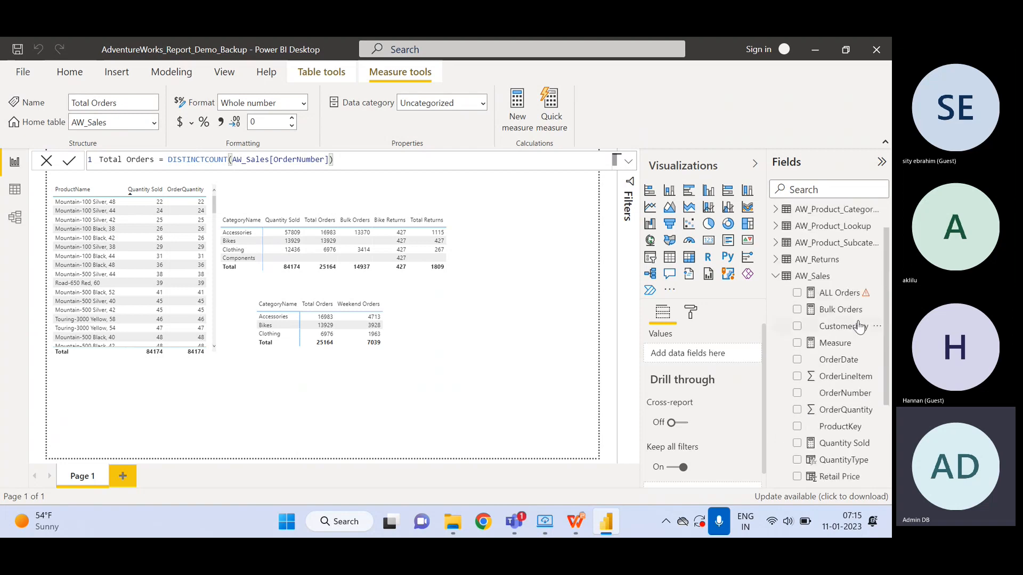
# Insert the [Total Orders] measure as the expression inside calculate() in the ALL Orders formula
pyautogui.click(855, 294)
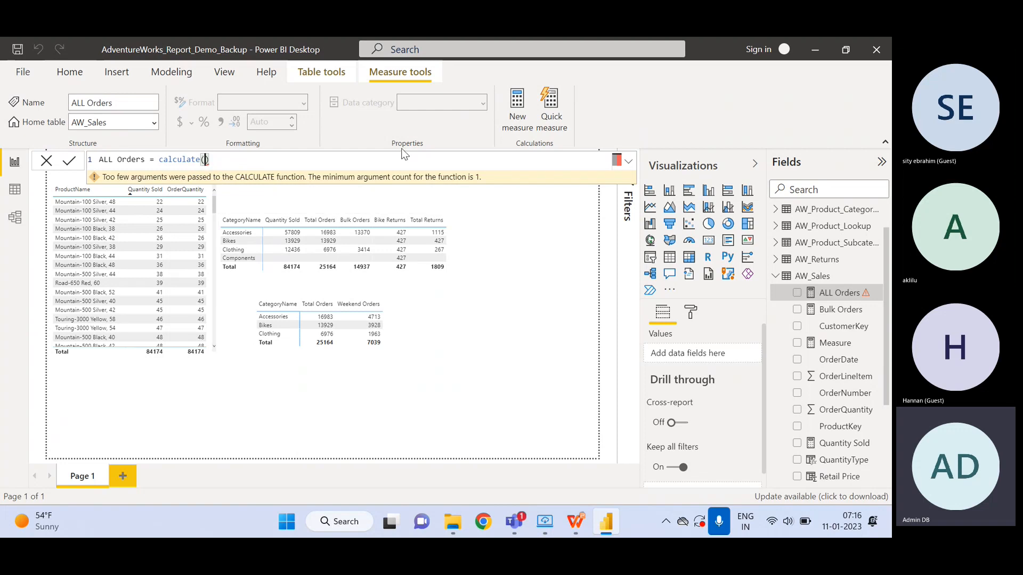
pyautogui.write('Total')
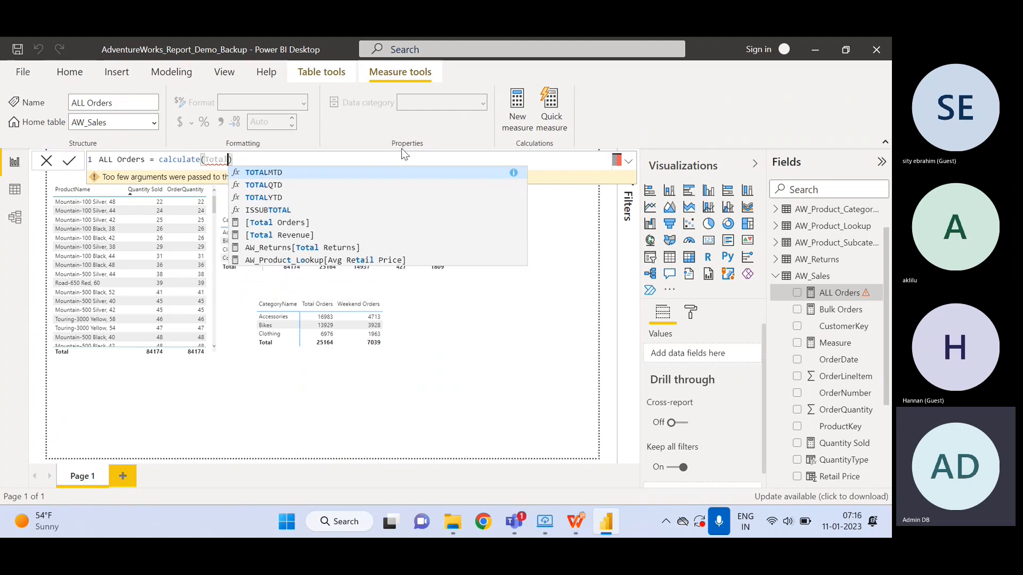
pyautogui.press('Down')
pyautogui.press('Down')
pyautogui.press('Down')
pyautogui.press('Down')
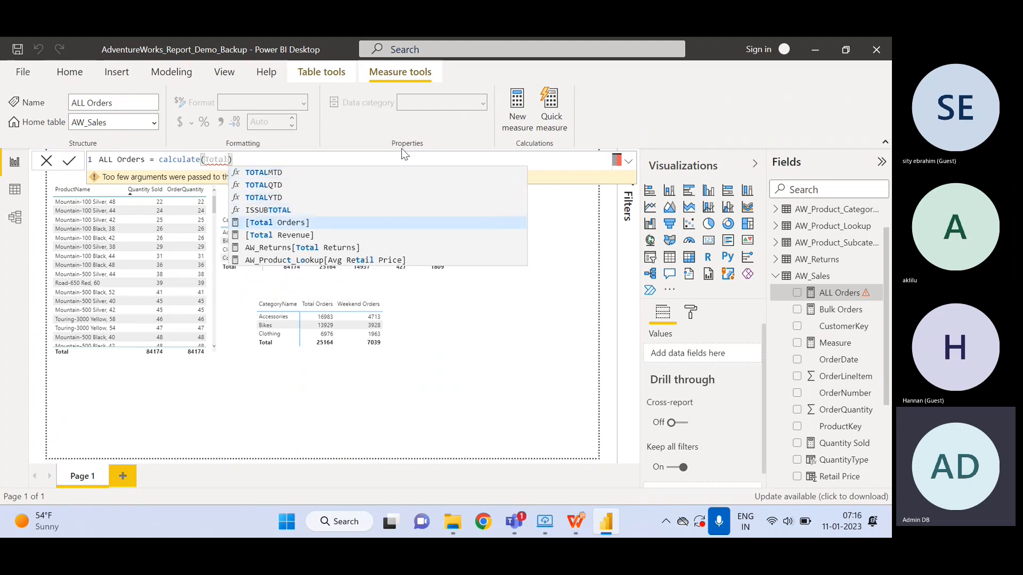
pyautogui.press('Tab')
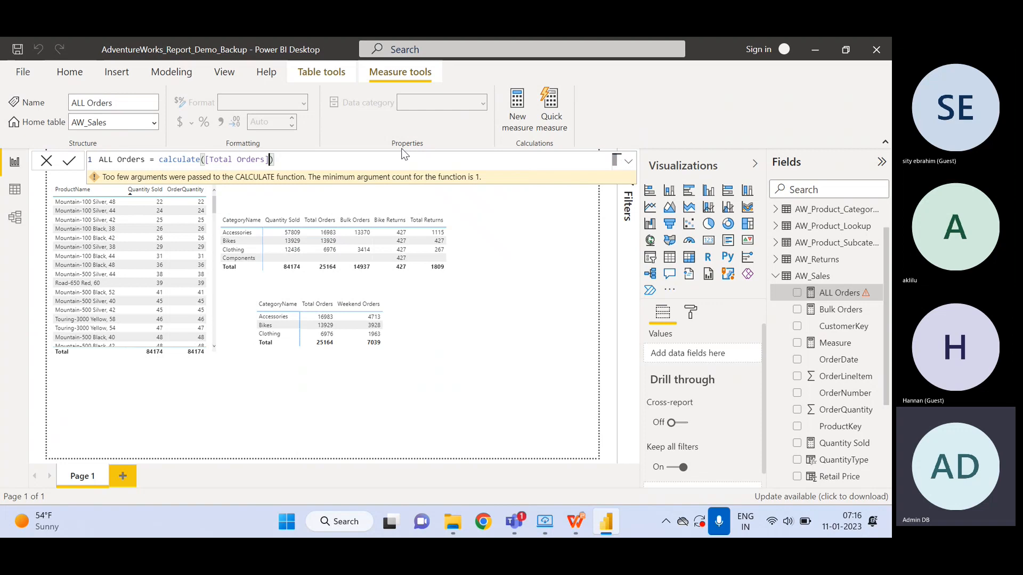
# Add ALL(AW_Sales) as the filter argument of calculate() and commit the ALL Orders formula
pyautogui.write(',')
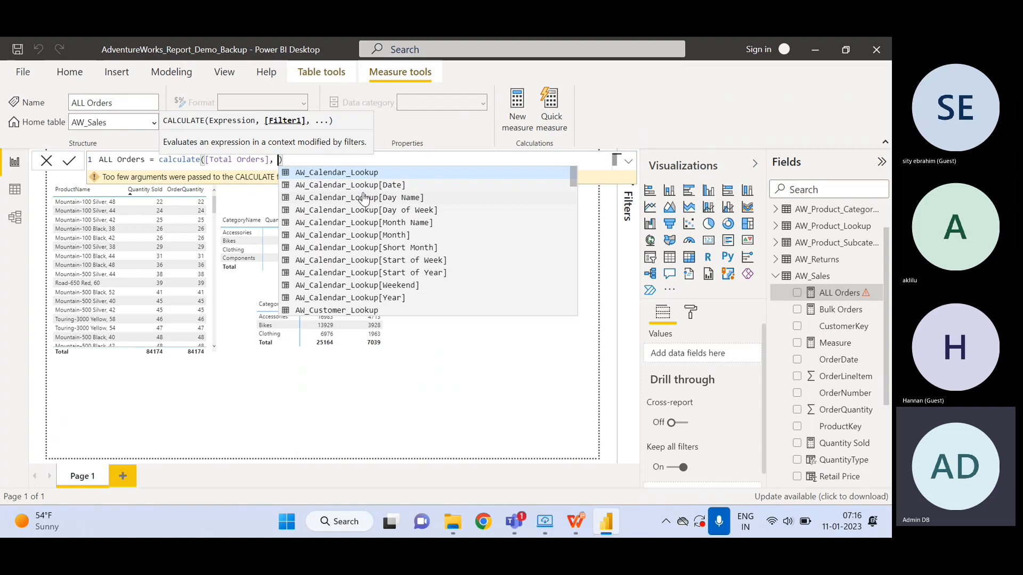
pyautogui.write('ALL')
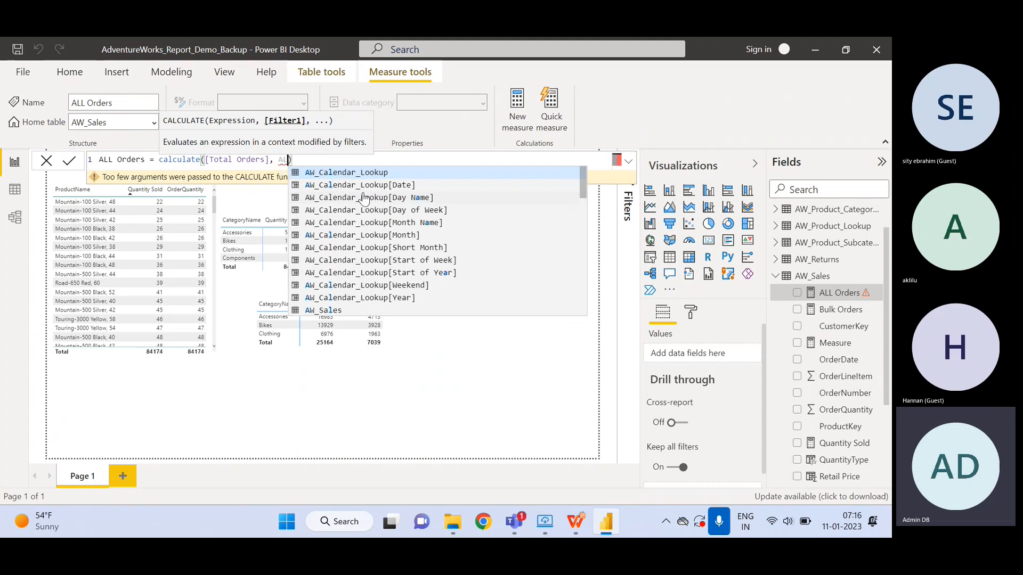
pyautogui.write('(')
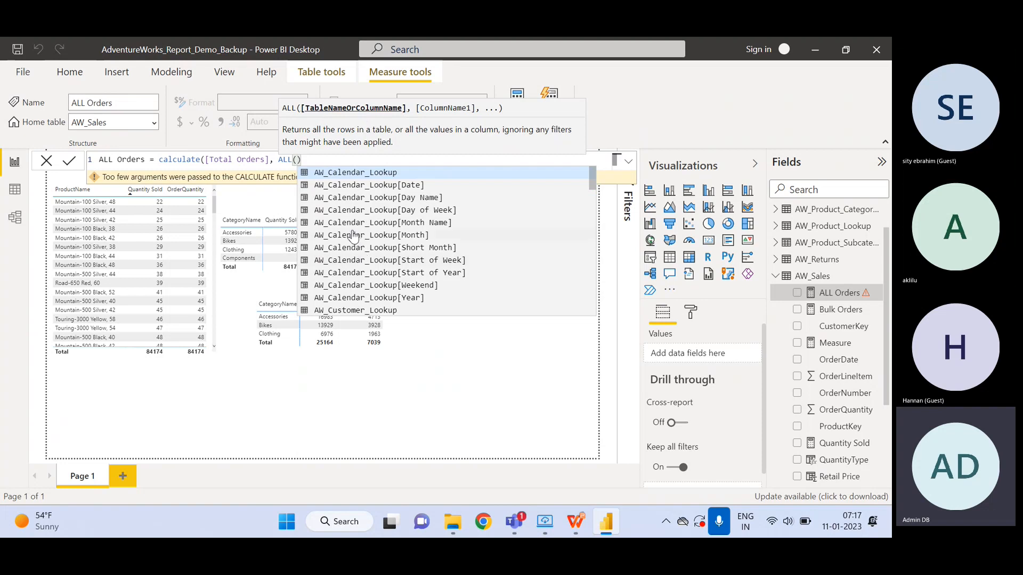
pyautogui.write('AW_')
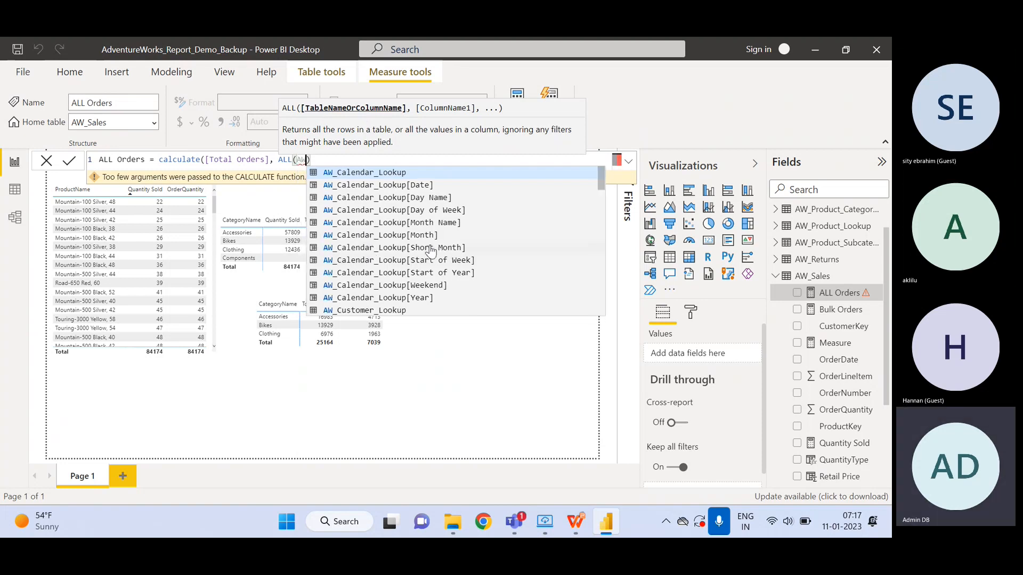
pyautogui.write('Sa')
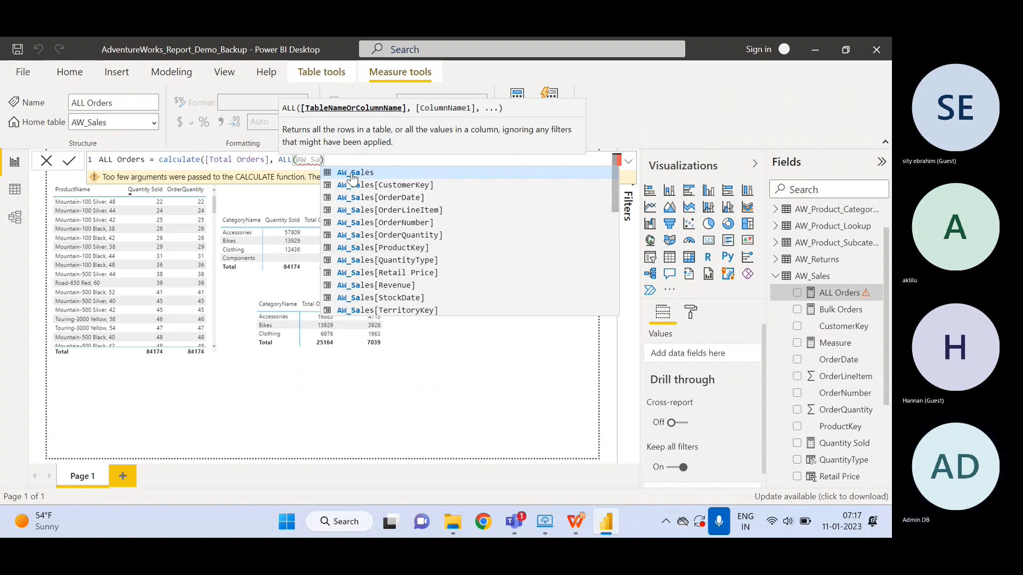
pyautogui.write('les')
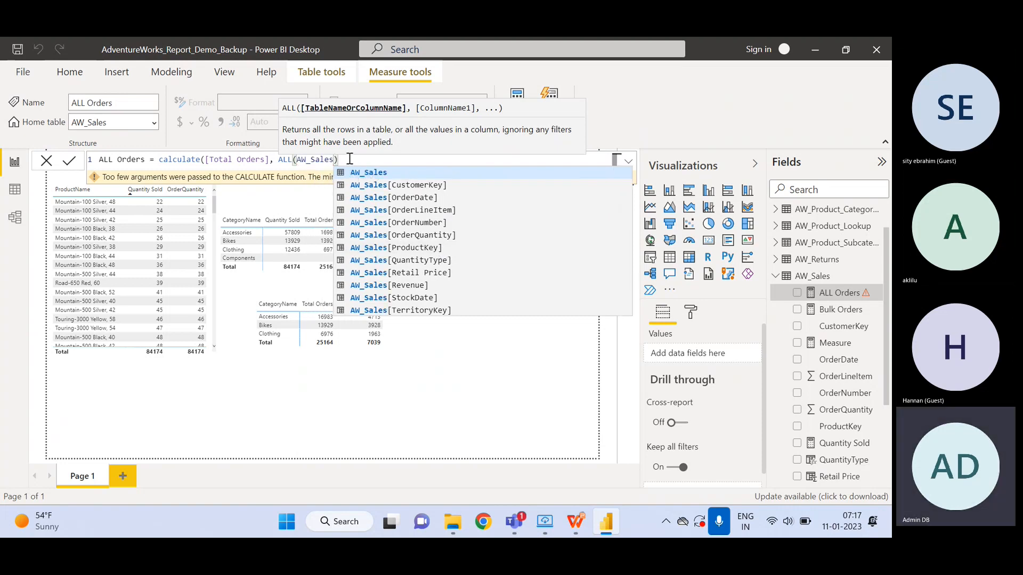
pyautogui.click(349, 159)
pyautogui.write(')')
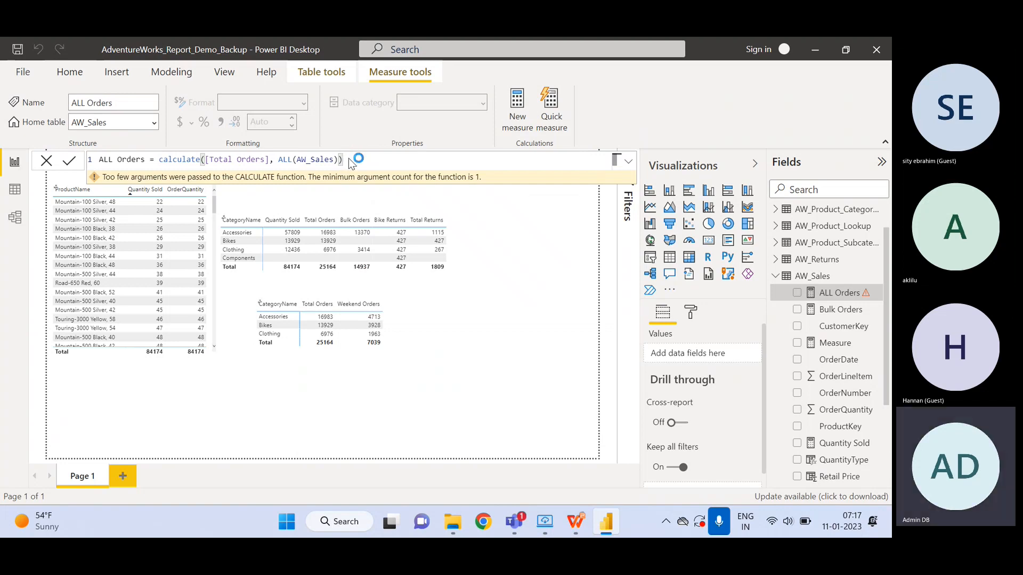
pyautogui.press('Return')
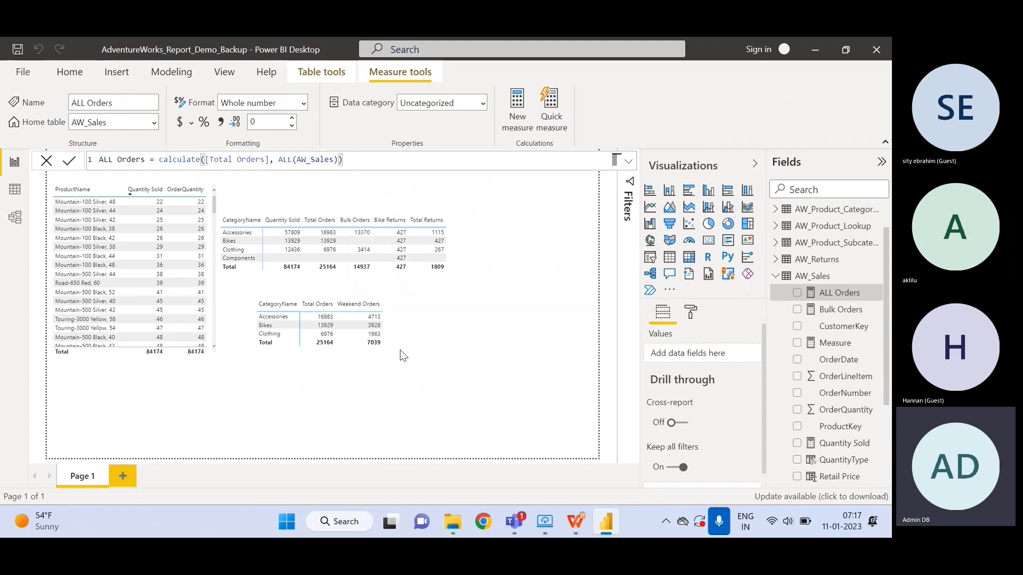
# Remove Bulk Orders, Bike Returns and Total Returns from the values of the upper category matrix
pyautogui.click(476, 258)
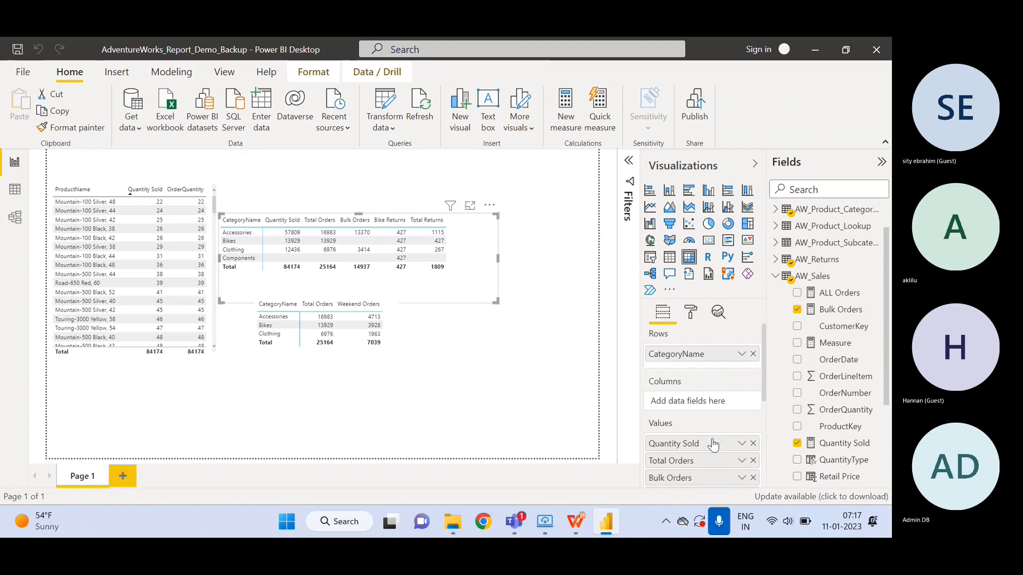
pyautogui.scroll(-3, 712, 443)
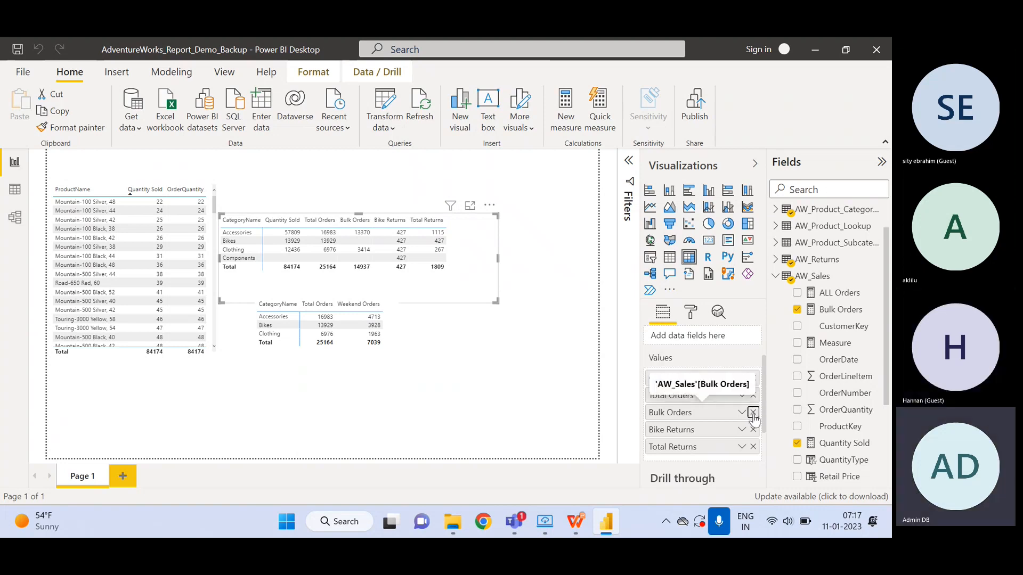
pyautogui.click(753, 413)
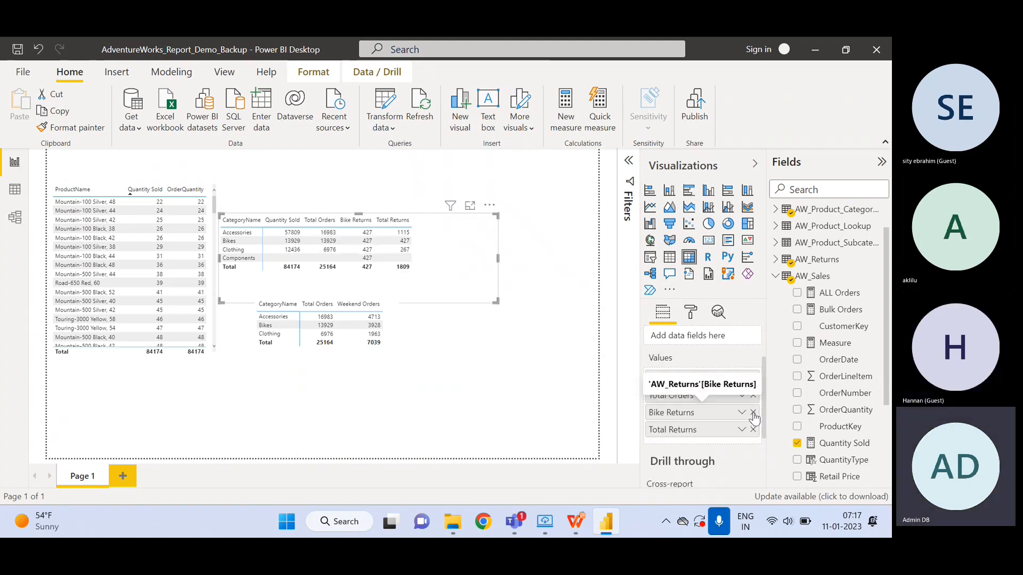
pyautogui.click(754, 413)
pyautogui.click(753, 411)
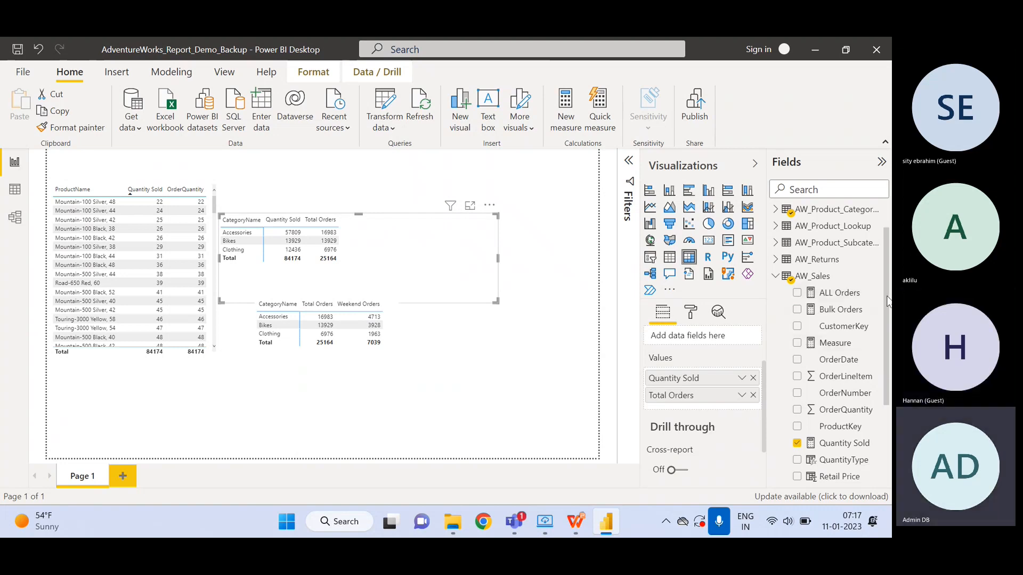
# Add the Weekend Orders and ALL Orders measures from AW_Sales to the upper category matrix's values
pyautogui.scroll(-3, 881, 434)
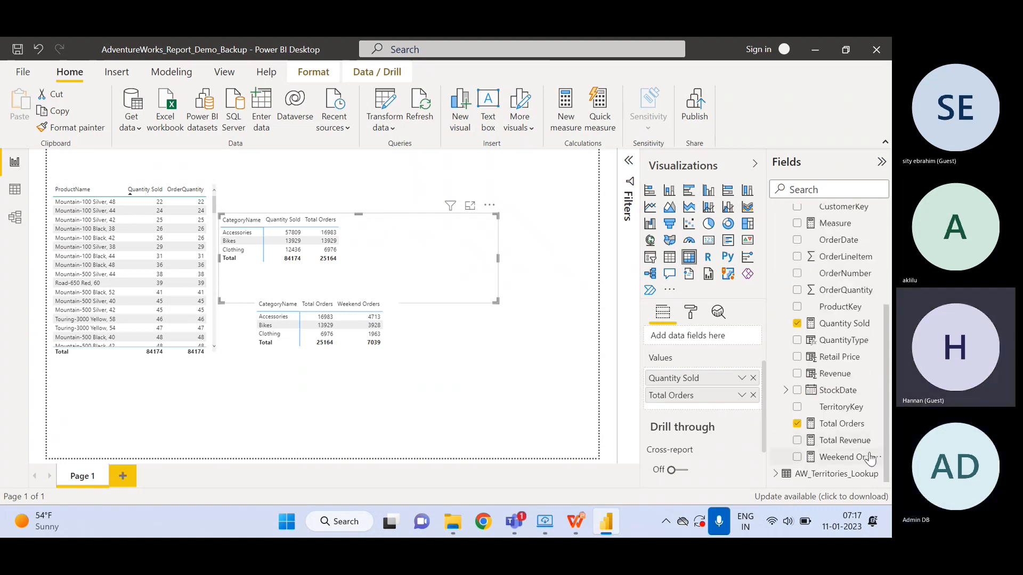
pyautogui.moveTo(863, 457); pyautogui.dragTo(723, 401)
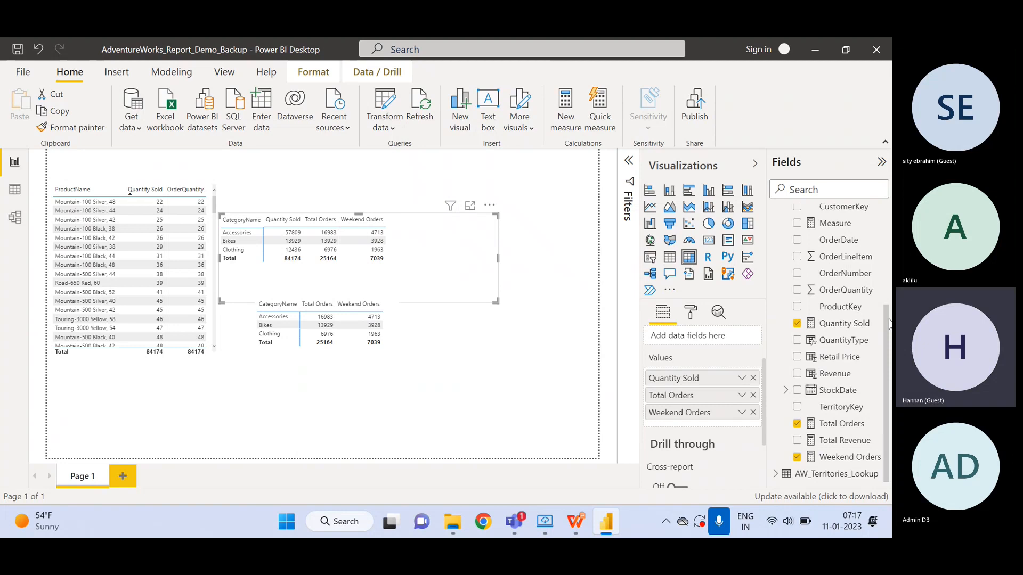
pyautogui.moveTo(884, 324); pyautogui.dragTo(878, 248)
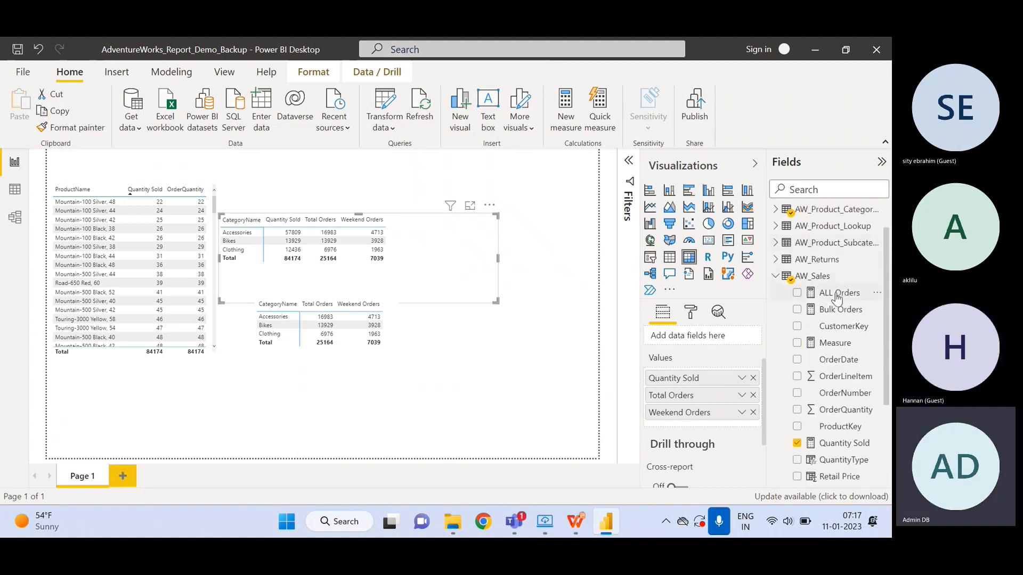
pyautogui.moveTo(839, 292); pyautogui.dragTo(692, 418)
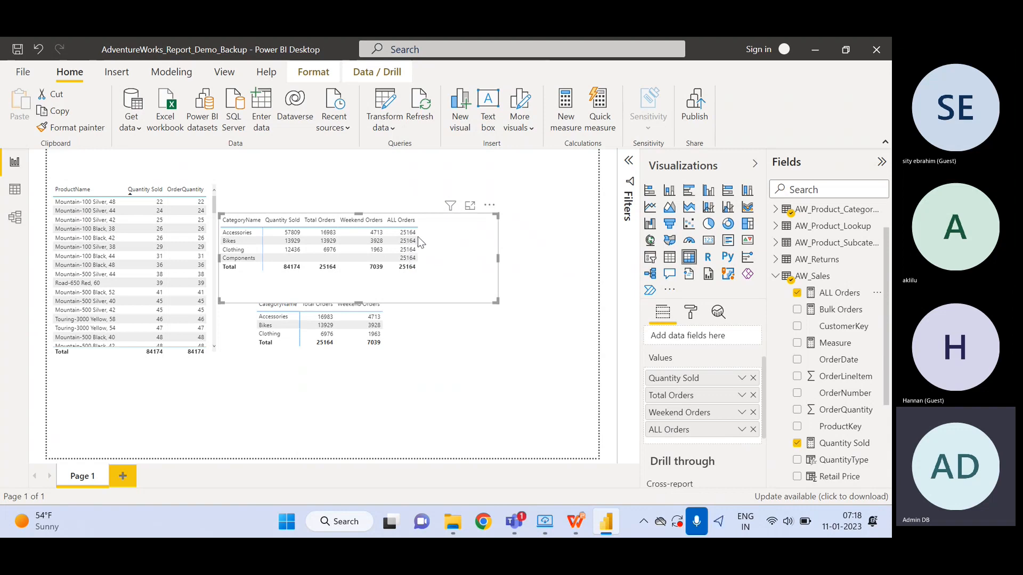
# Examine the ALL Orders column in the matrix and the ALL(AW_Sales) argument in its measure formula
pyautogui.click(406, 223)
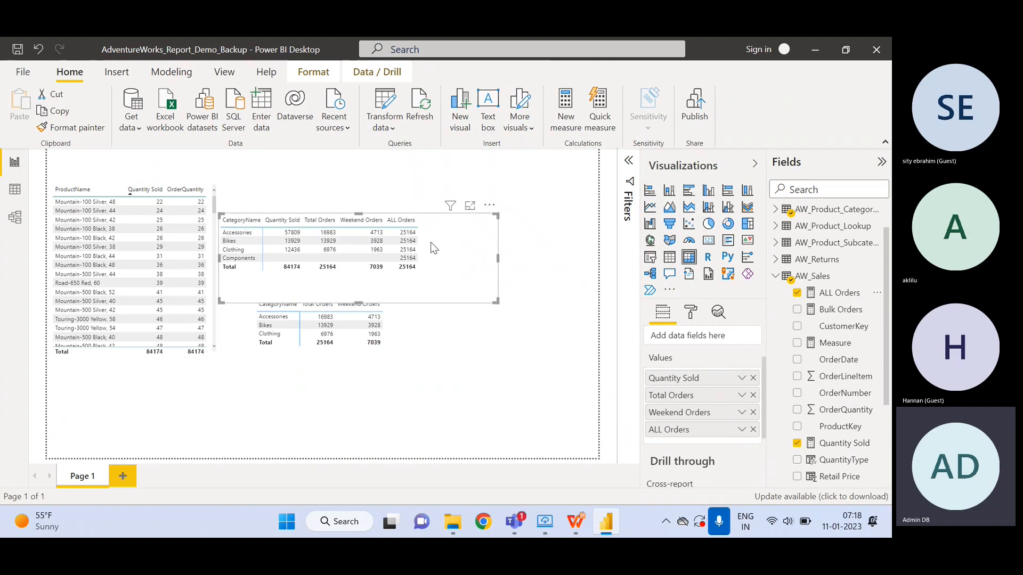
pyautogui.click(847, 292)
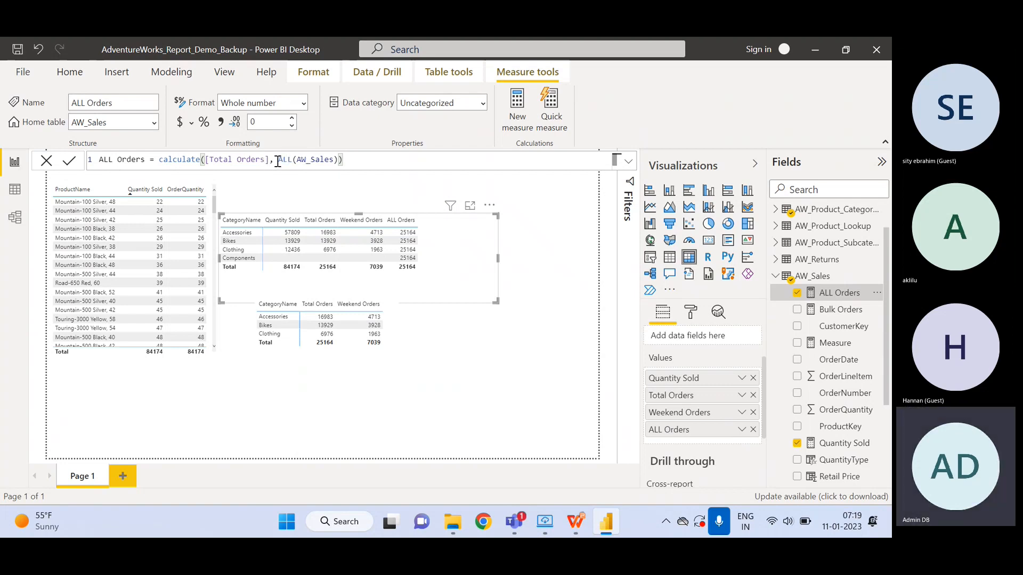
pyautogui.moveTo(274, 164); pyautogui.dragTo(338, 161)
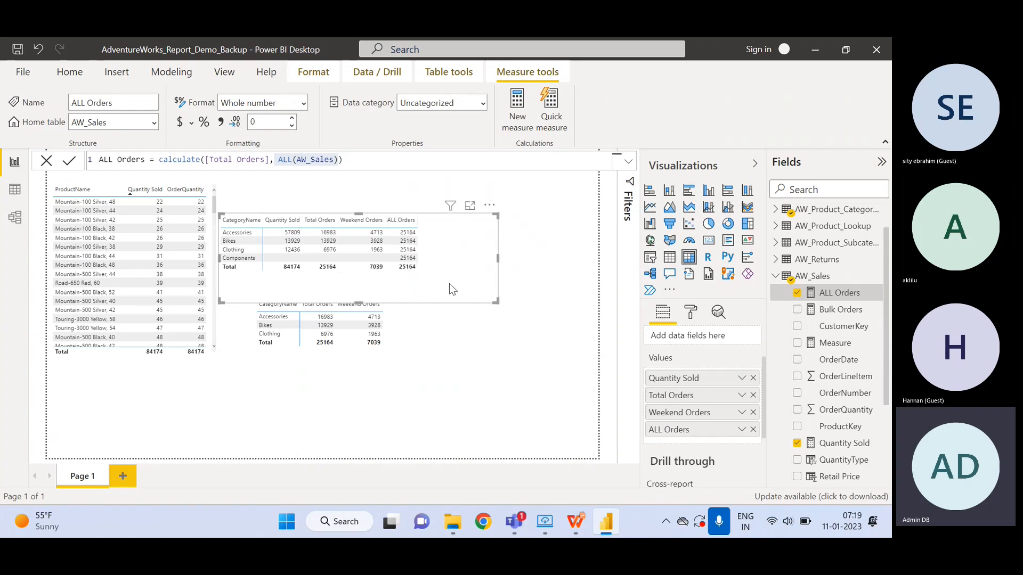
# Create a new measure in the AW_Sales table and name it % of Total Orders
pyautogui.click(812, 278)
pyautogui.rightClick(812, 276)
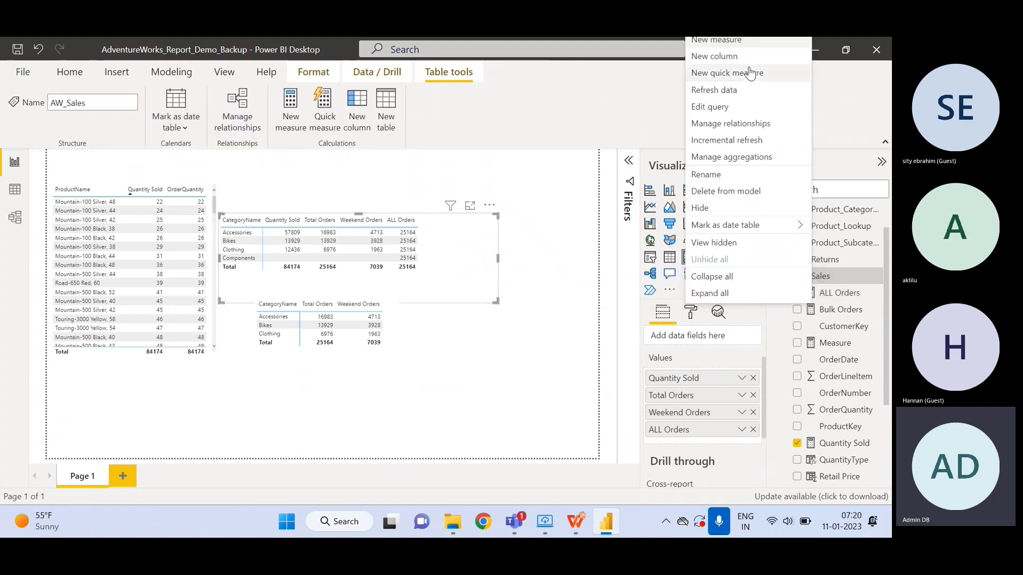
pyautogui.click(737, 41)
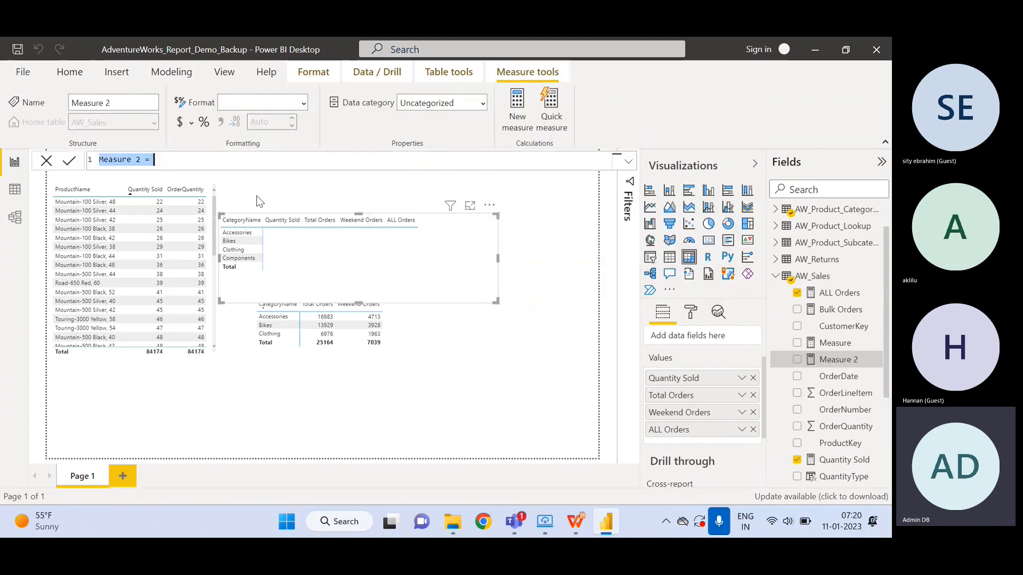
pyautogui.write('%')
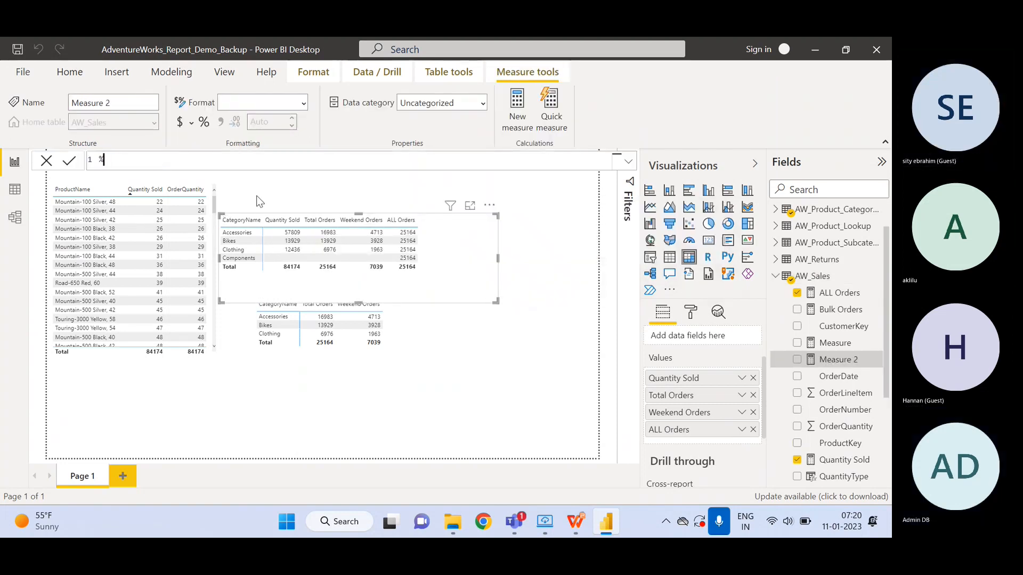
pyautogui.write(' of Total Orders ')
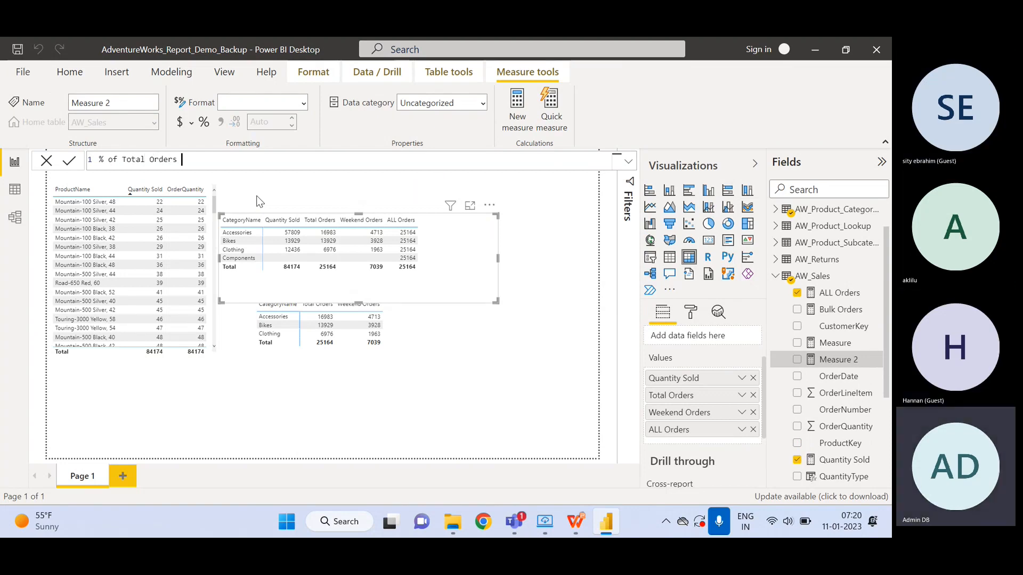
# Begin the % of Total Orders formula with the [Total Orders] measure followed by a division operator
pyautogui.write('= Total')
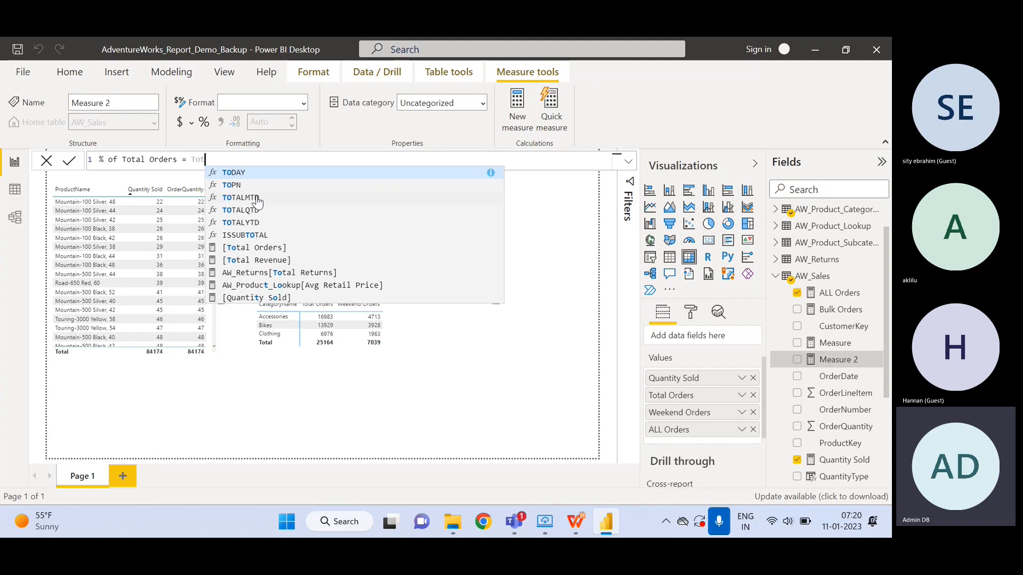
pyautogui.press('Down')
pyautogui.press('Down')
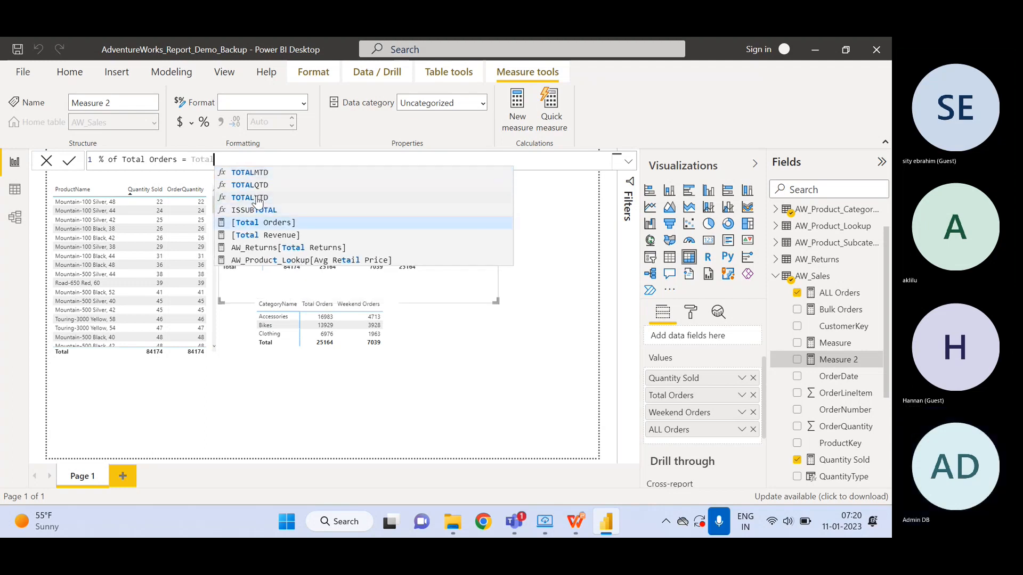
pyautogui.press('Tab')
pyautogui.write('/')
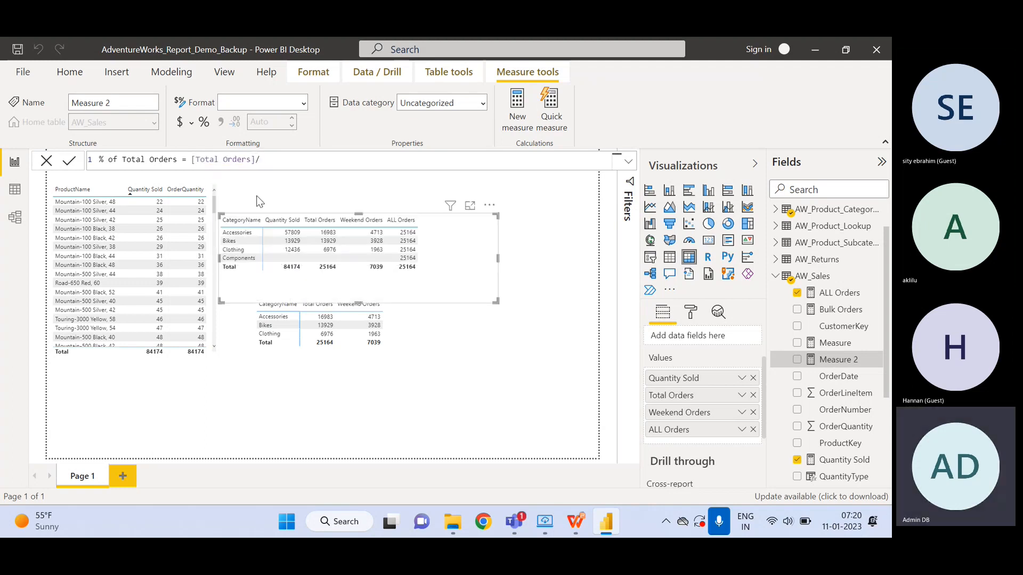
# Complete the % of Total Orders formula with [ALL Orders] as the divisor, without the AW_Sales prefix, and commit it
pyautogui.write('ALL')
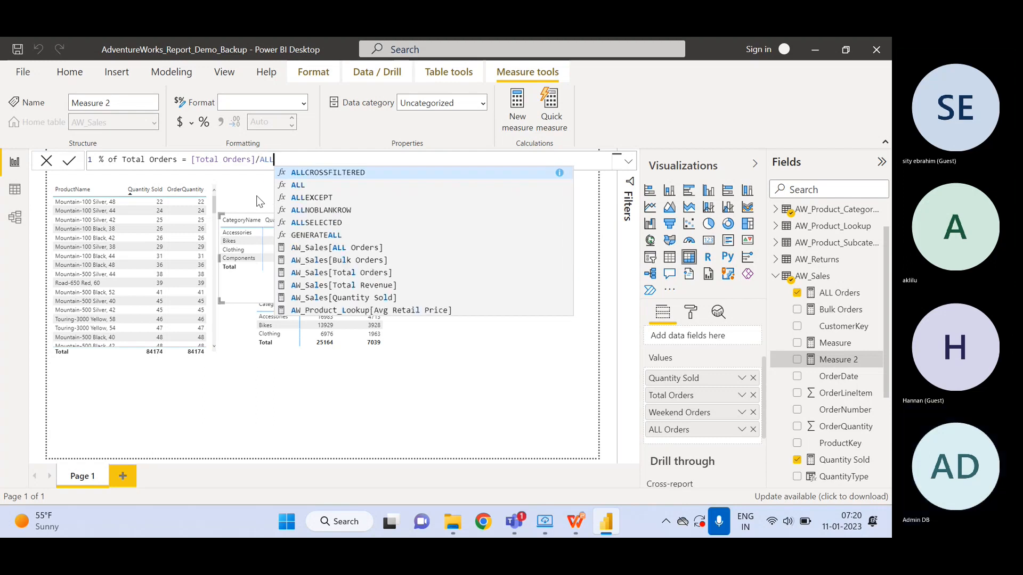
pyautogui.press('Down')
pyautogui.press('Down')
pyautogui.press('Down')
pyautogui.press('Down')
pyautogui.press('Down')
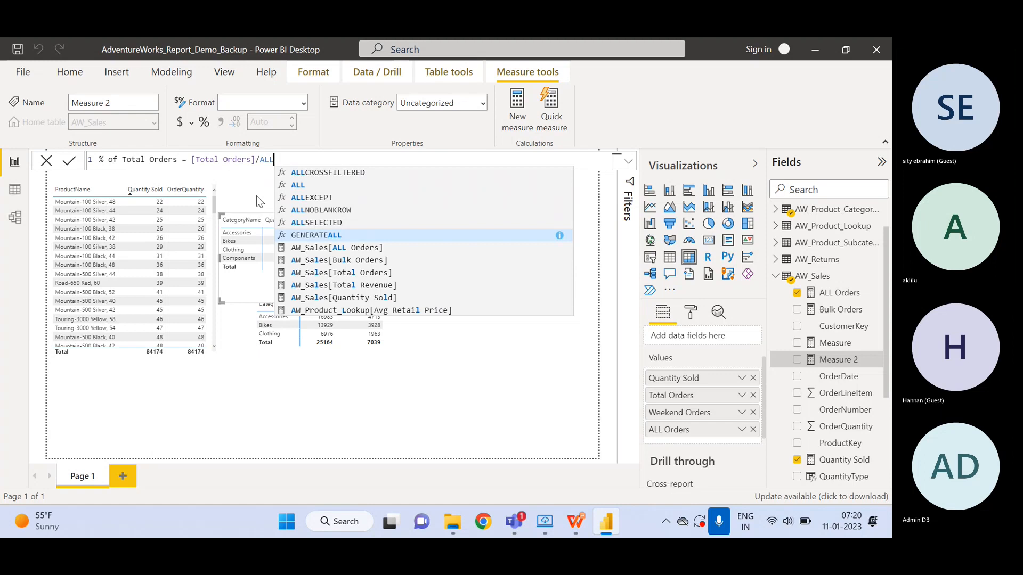
pyautogui.press('Down')
pyautogui.press('Tab')
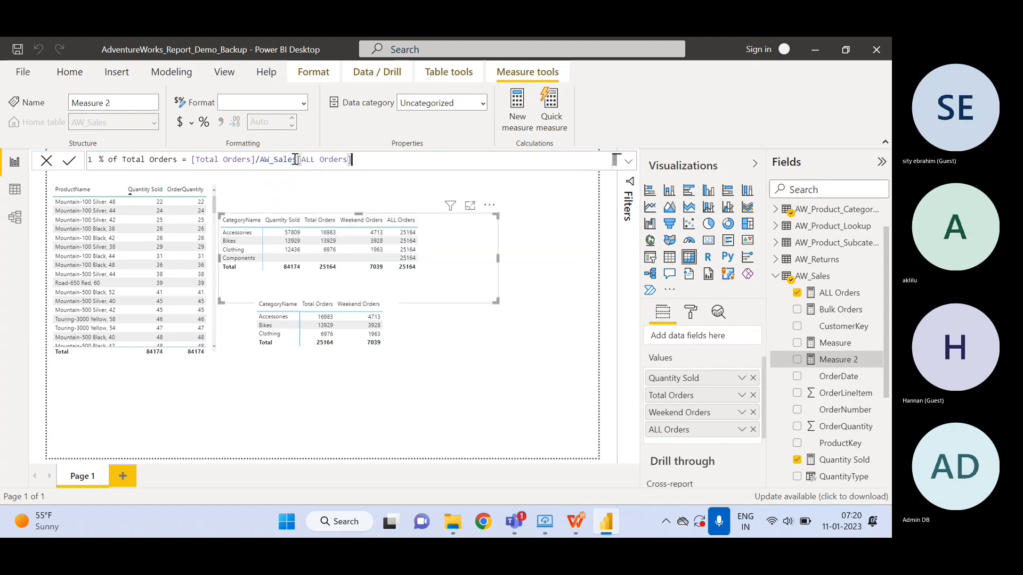
pyautogui.moveTo(295, 160); pyautogui.dragTo(259, 160)
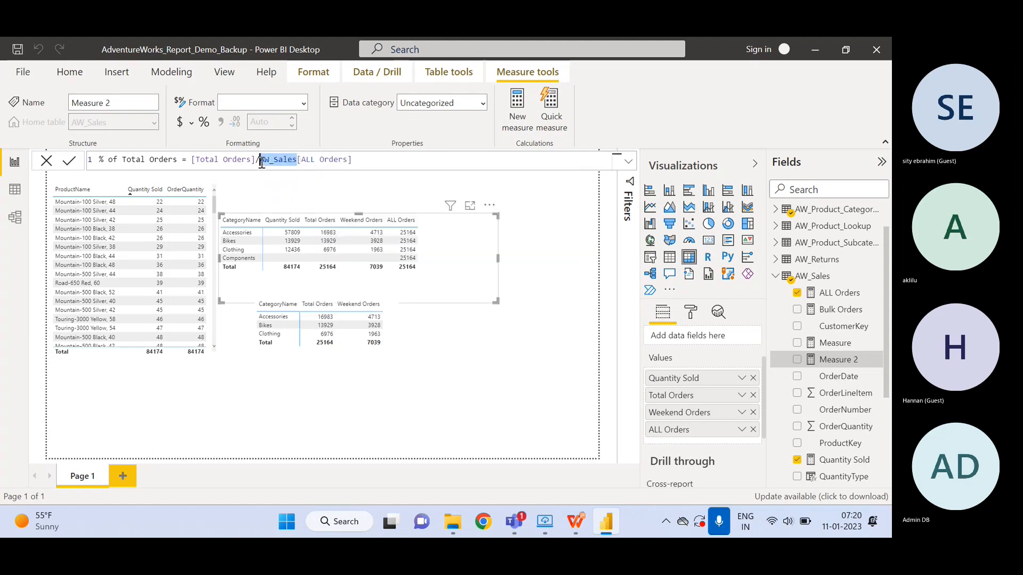
pyautogui.press('BackSpace')
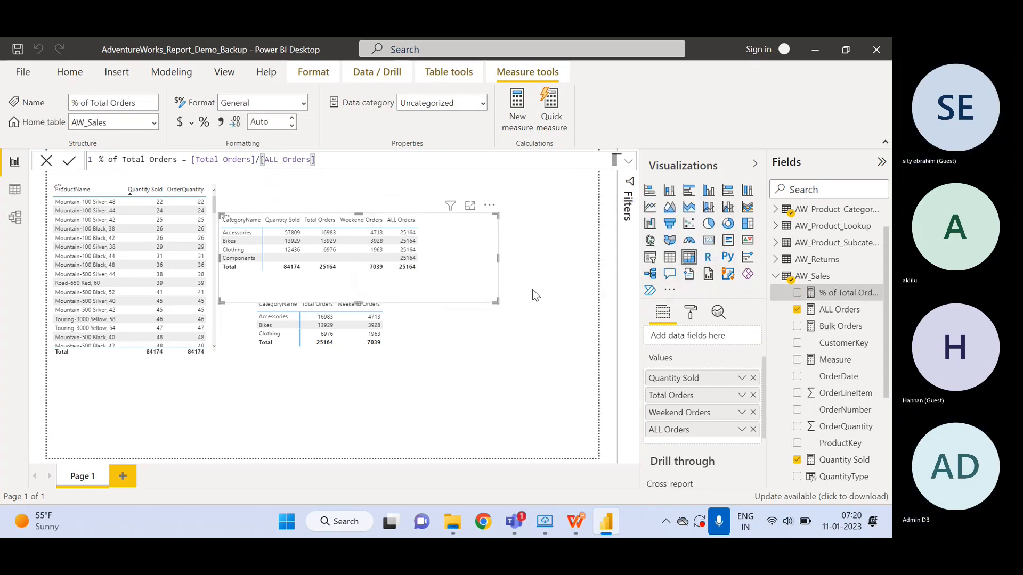
# Add % of Total Orders to the upper category matrix's values and set the measure's format to Percentage
pyautogui.moveTo(848, 292); pyautogui.dragTo(711, 433)
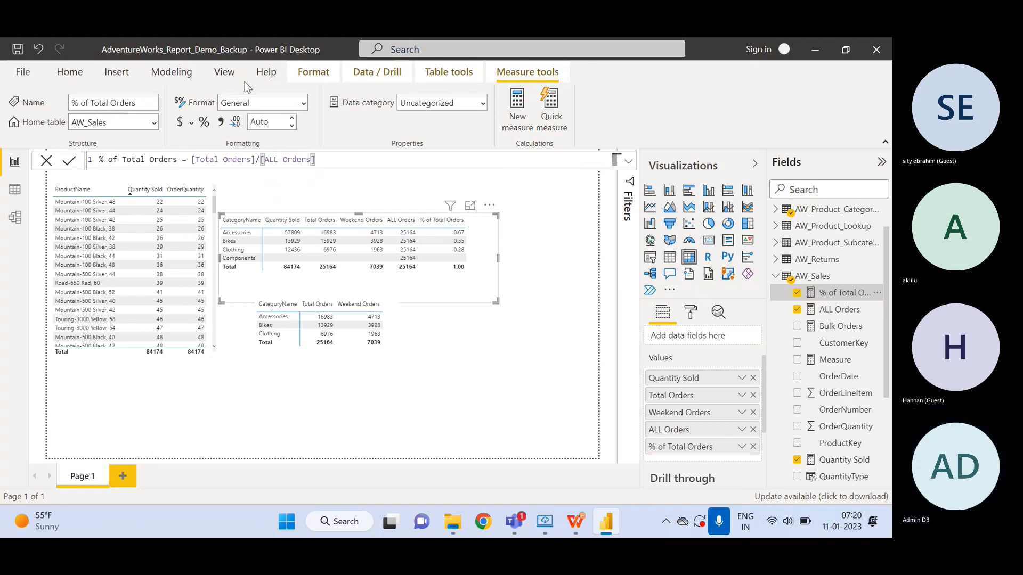
pyautogui.click(304, 103)
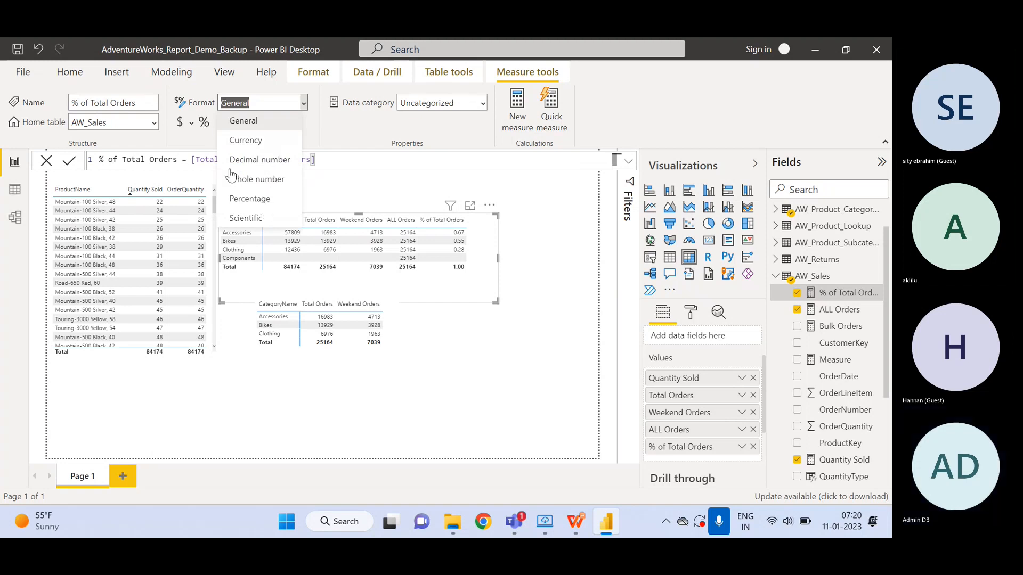
pyautogui.click(248, 198)
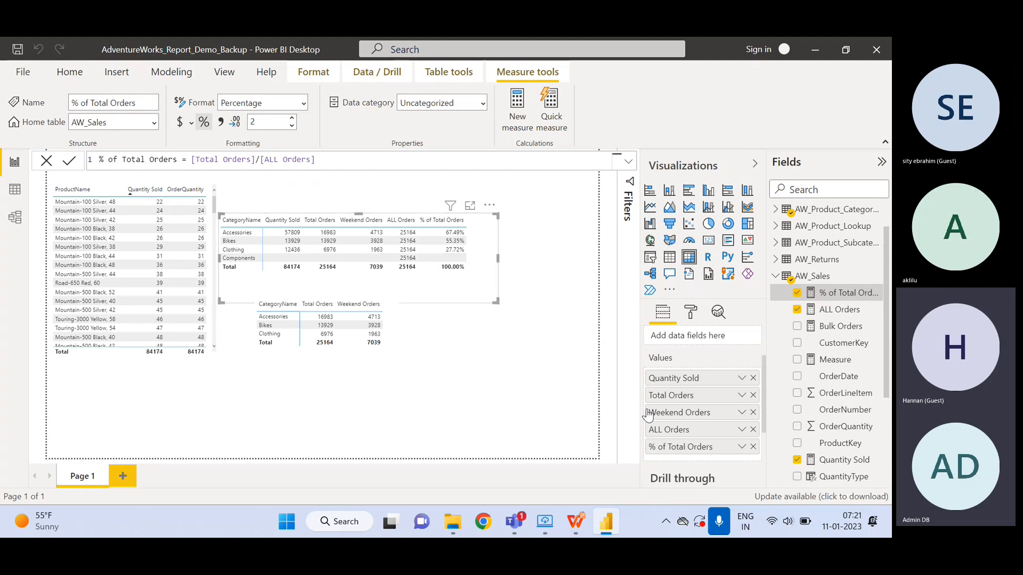
# Remove ALL Orders from the upper category matrix and move the matrix clear of the Weekend Orders matrix below
pyautogui.click(400, 219)
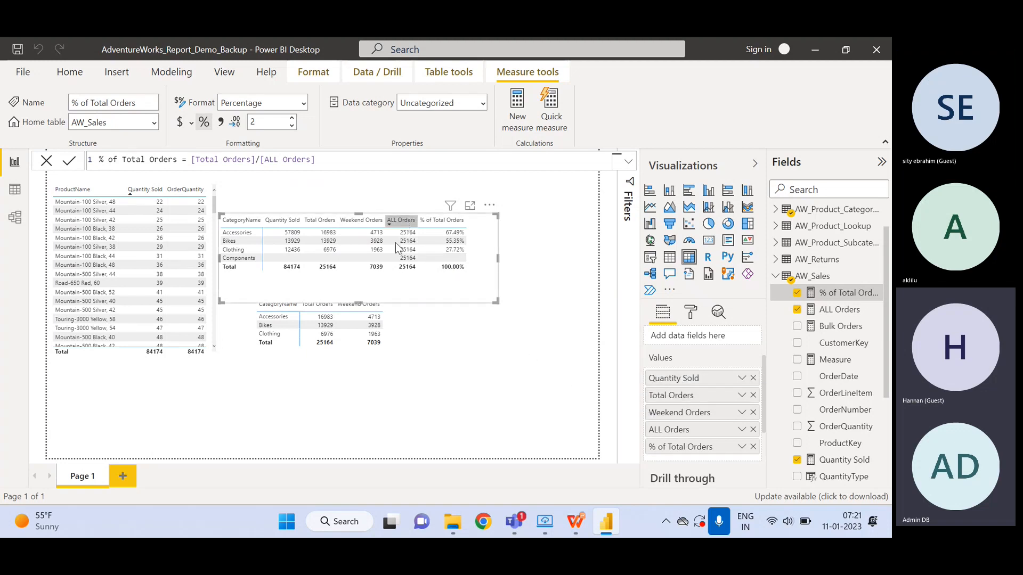
pyautogui.click(753, 430)
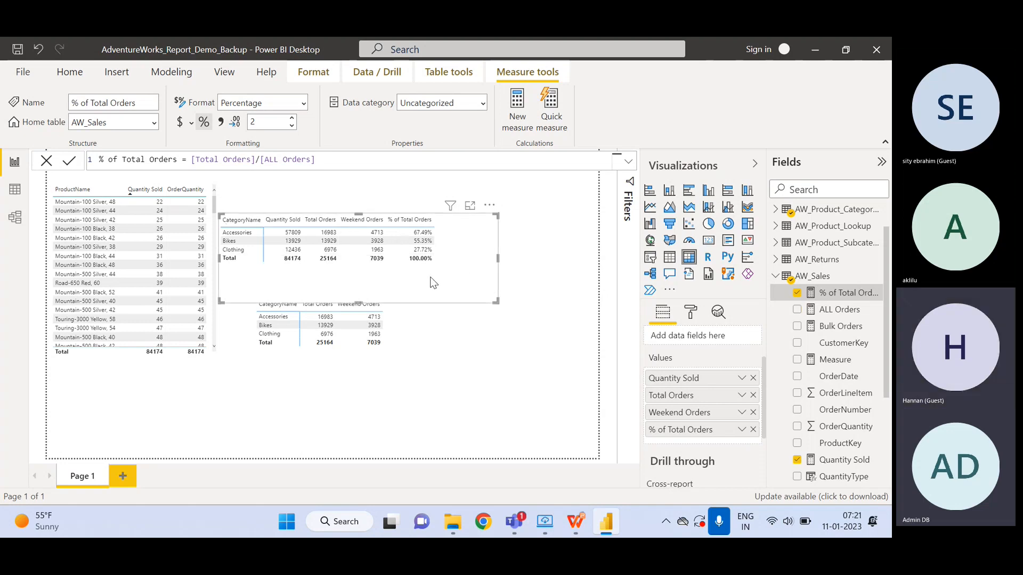
pyautogui.moveTo(446, 282); pyautogui.dragTo(485, 265)
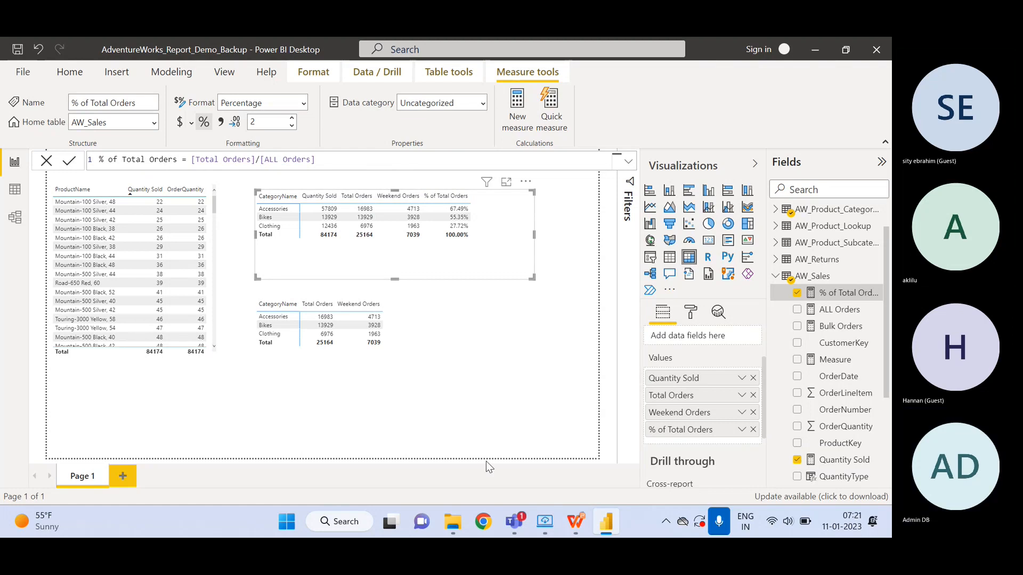
# Switch to the Microsoft Teams meeting, admit the guest waiting in the lobby, and return to the Power BI report
pyautogui.moveTo(513, 520)
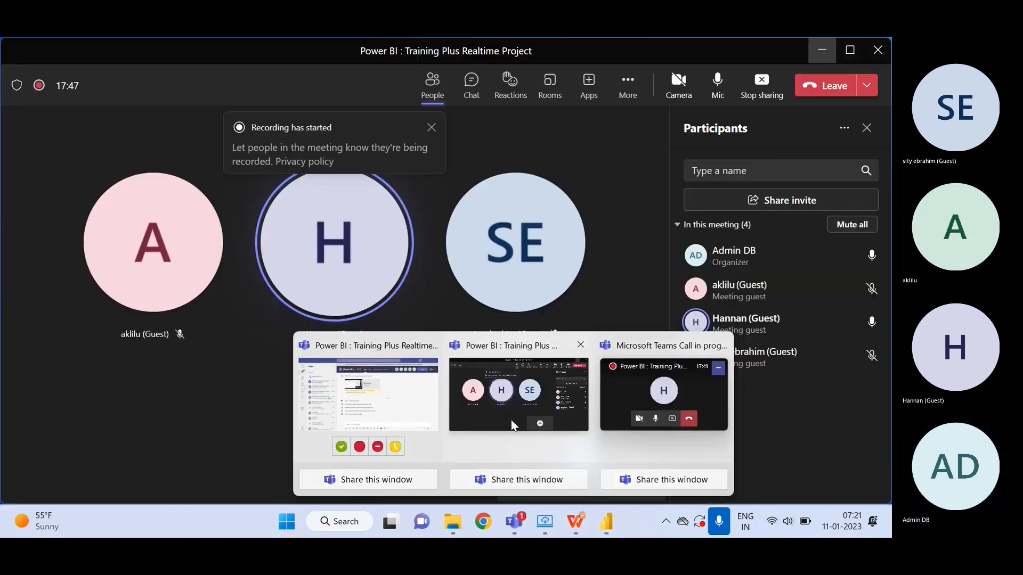
pyautogui.click(520, 455)
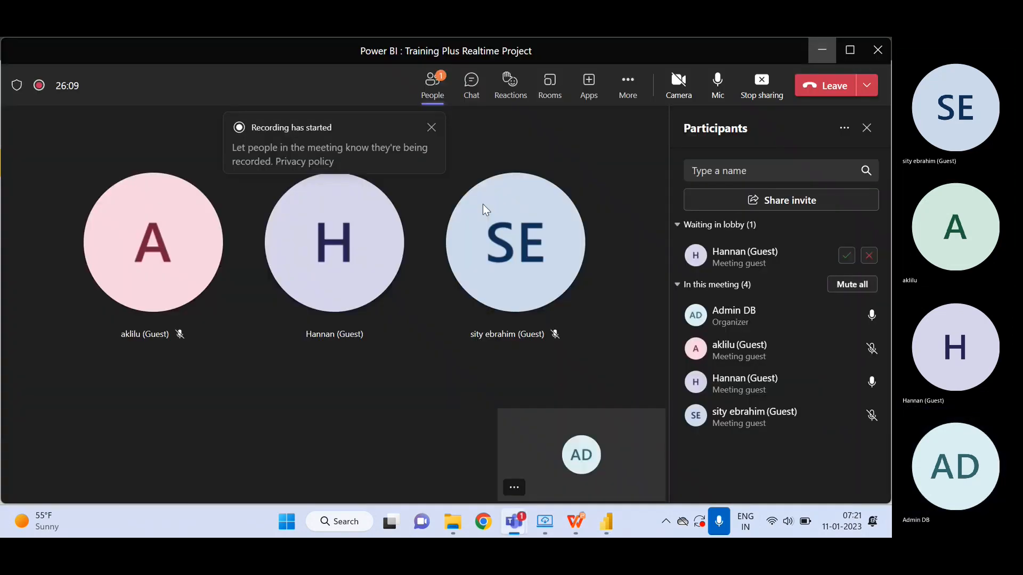
pyautogui.click(847, 255)
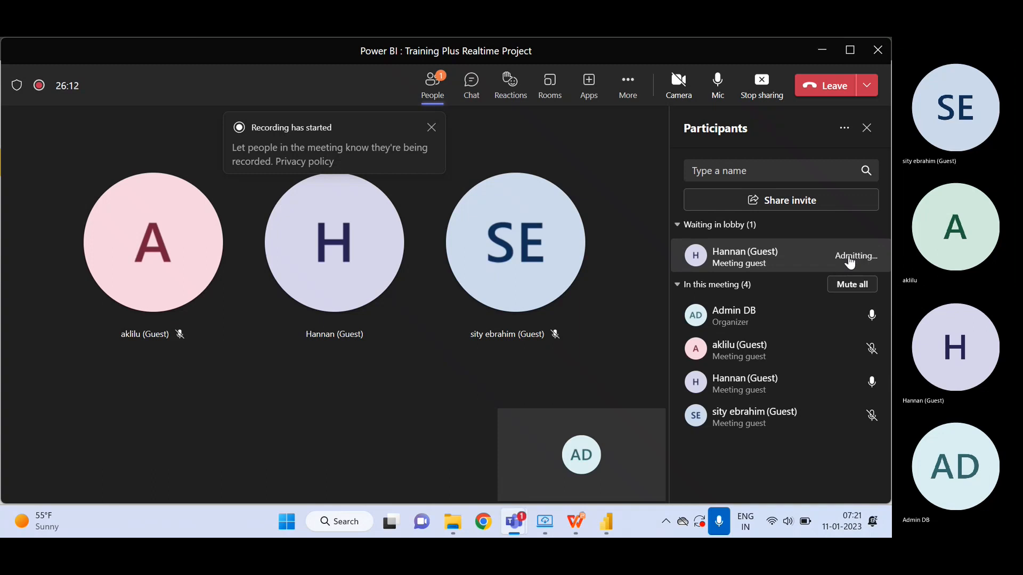
pyautogui.click(824, 52)
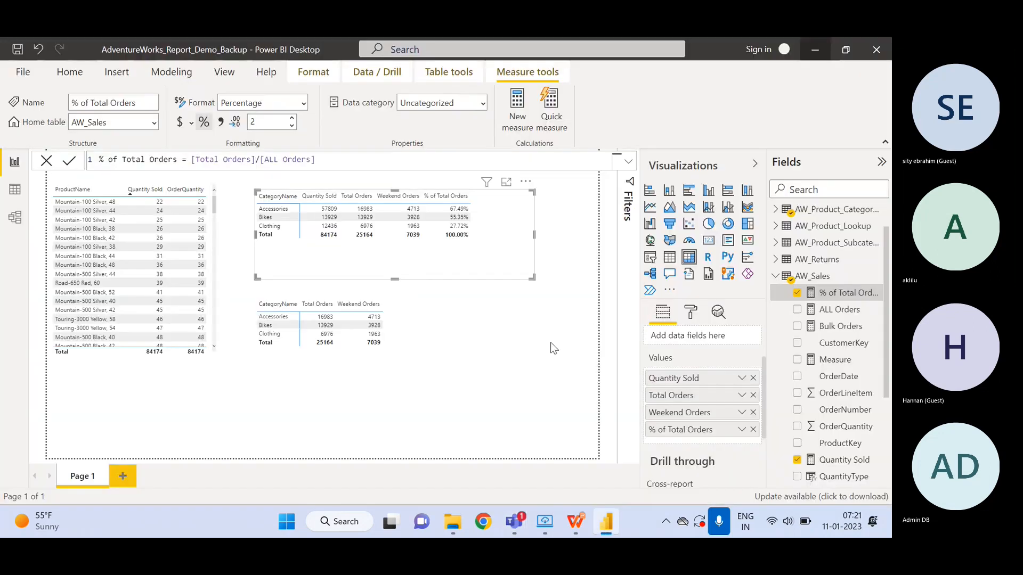
# Deselect the matrix and display the ALL Orders measure's formula for review
pyautogui.click(493, 412)
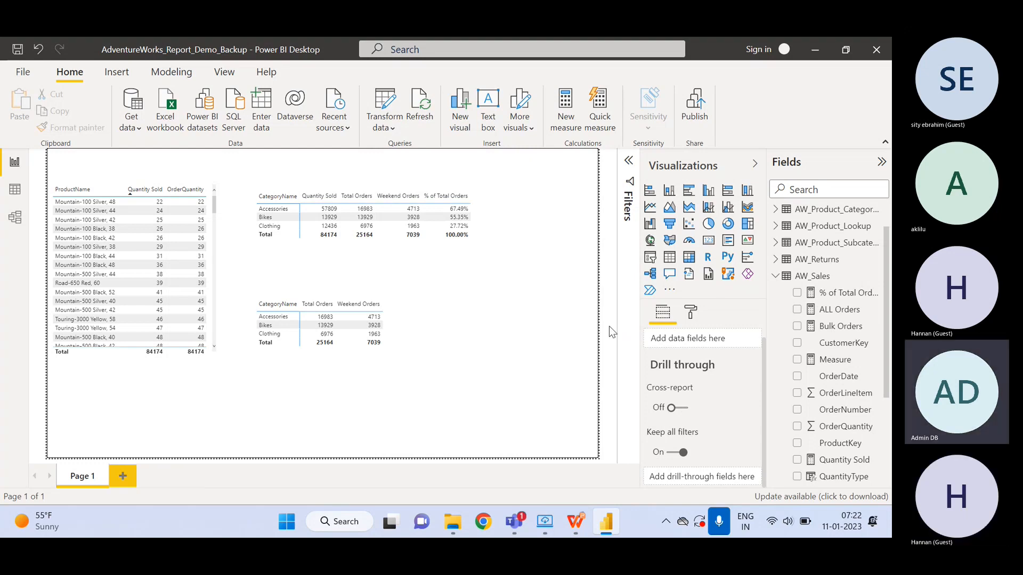
pyautogui.click(841, 310)
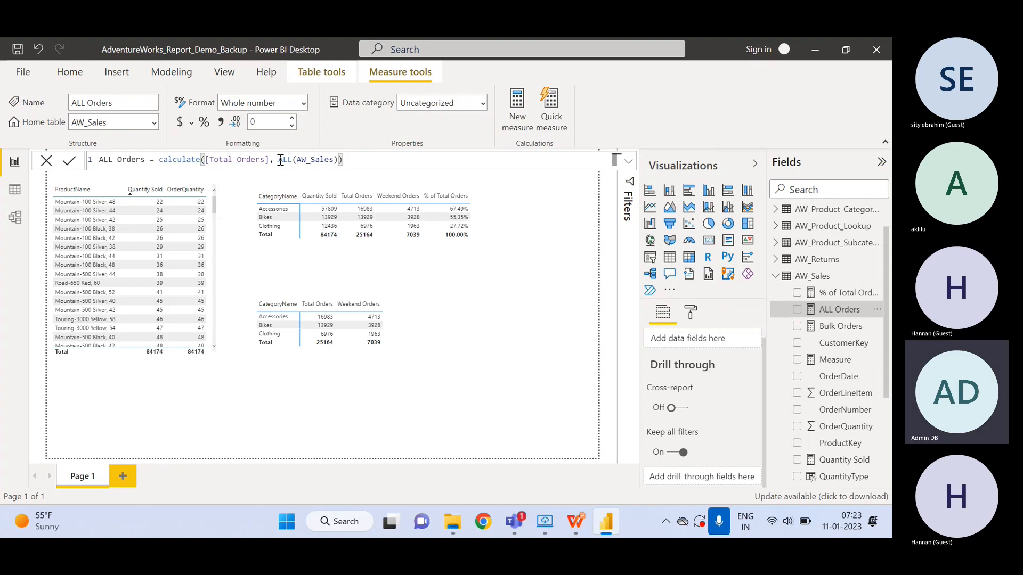
# Examine the ALL function and the full CALCULATE expression in the ALL Orders measure's formula
pyautogui.moveTo(279, 158); pyautogui.dragTo(292, 161)
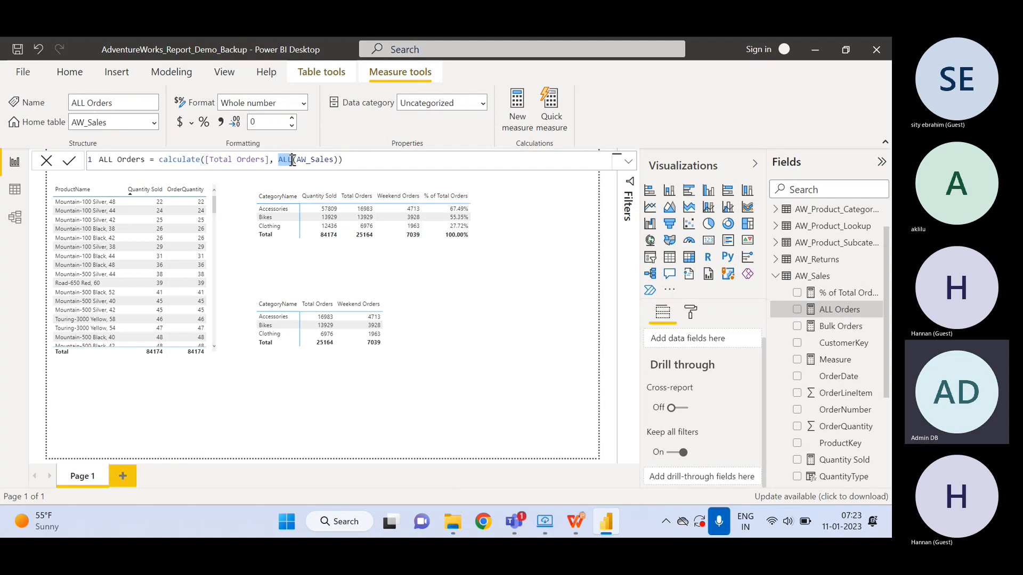
pyautogui.click(453, 350)
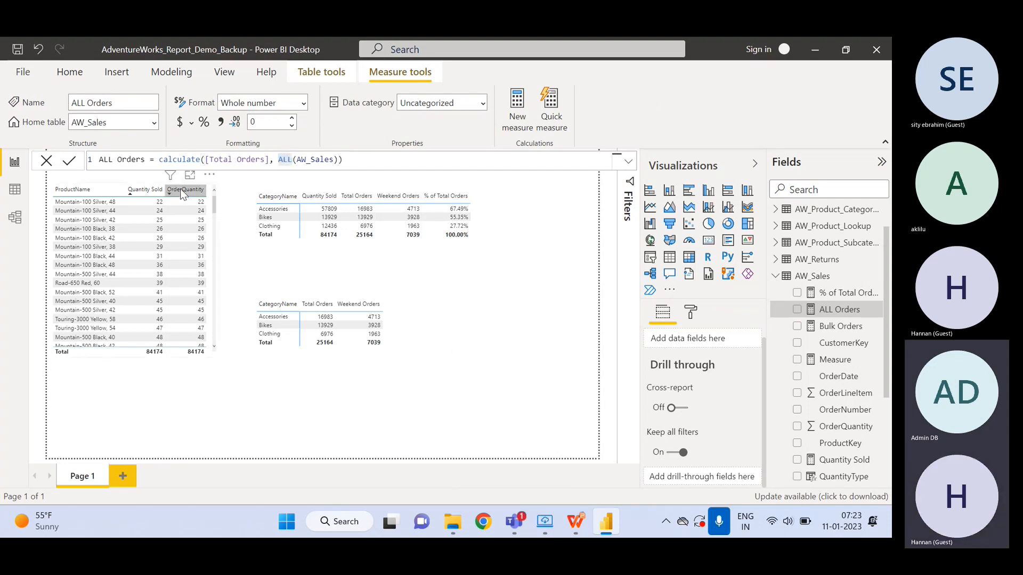
pyautogui.moveTo(160, 159); pyautogui.dragTo(345, 164)
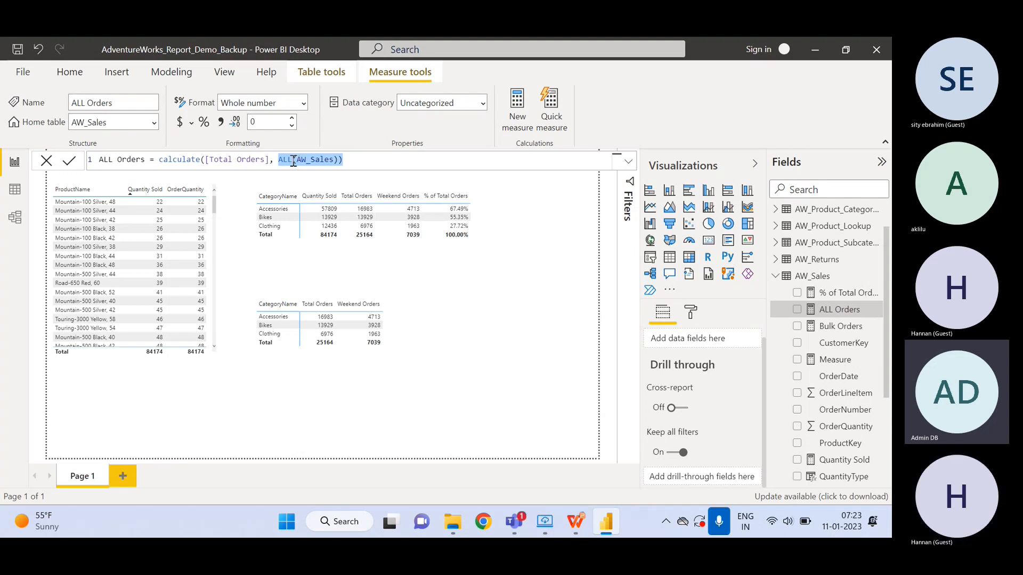
# Compare the Bulk Orders formula with the ALL(AW_Sales) argument in ALL Orders, clearing the Bikes cross-filter made in the lower matrix
pyautogui.click(851, 327)
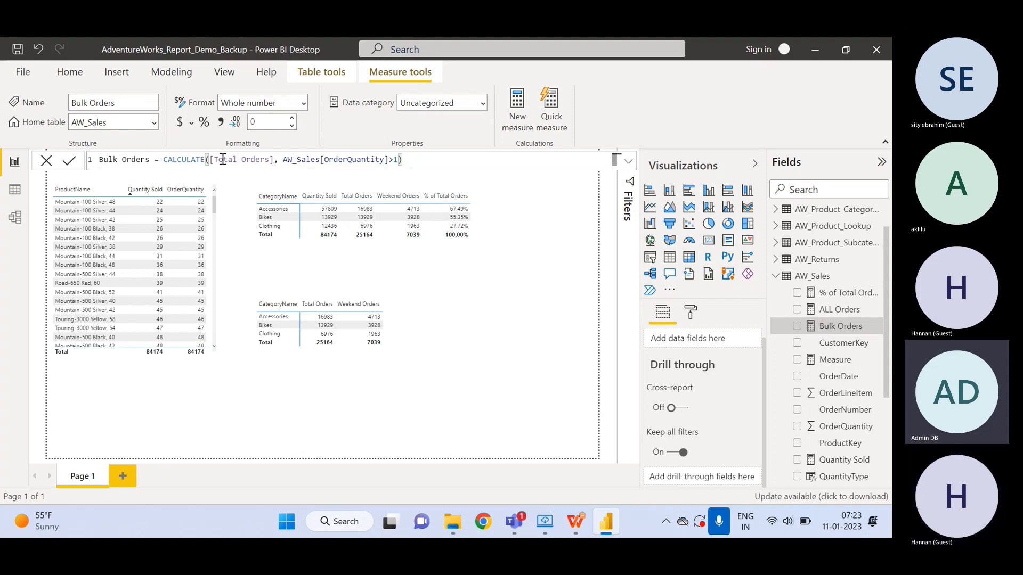
pyautogui.click(373, 326)
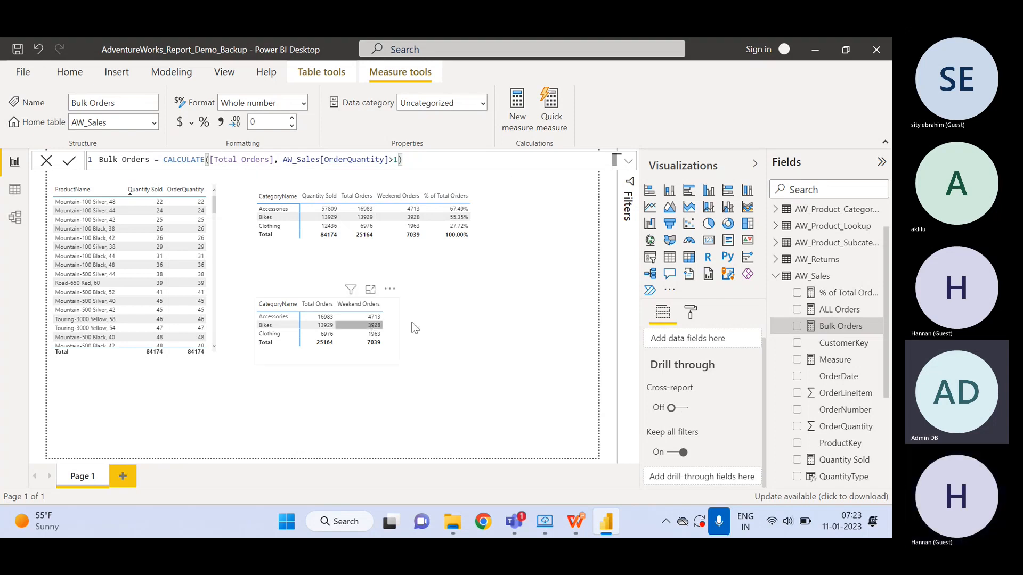
pyautogui.click(839, 310)
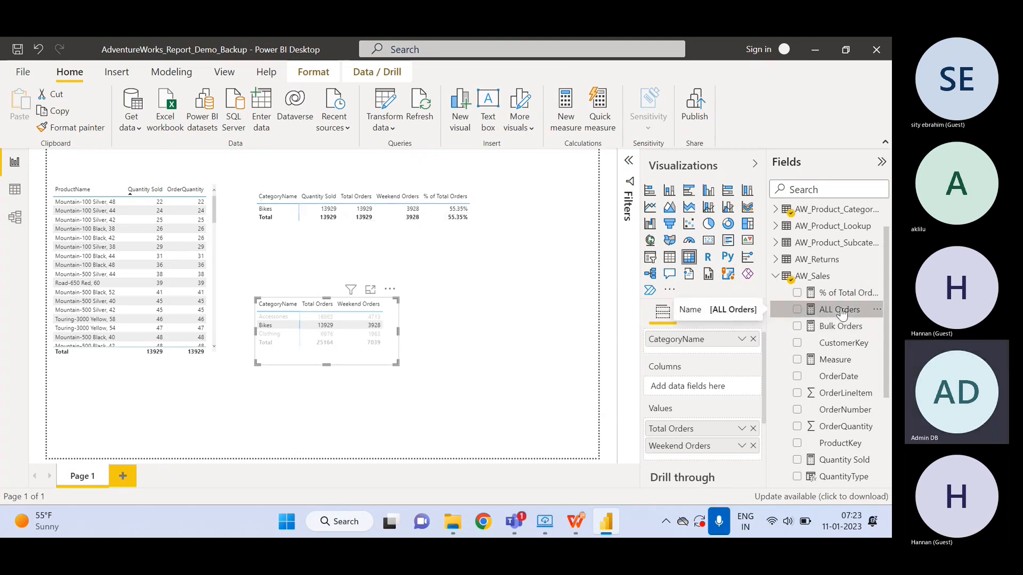
pyautogui.click(375, 362)
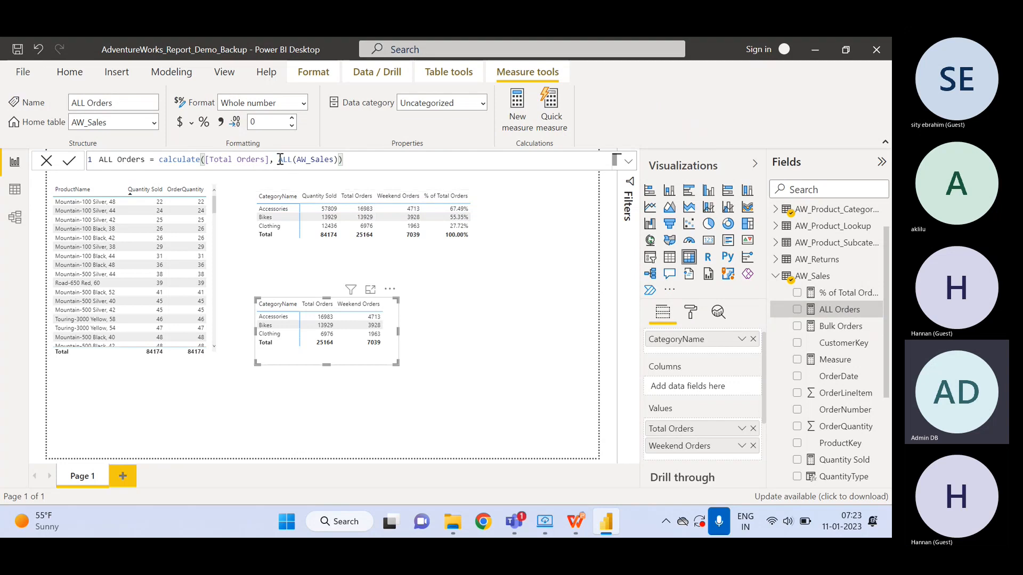
pyautogui.moveTo(279, 160); pyautogui.dragTo(344, 159)
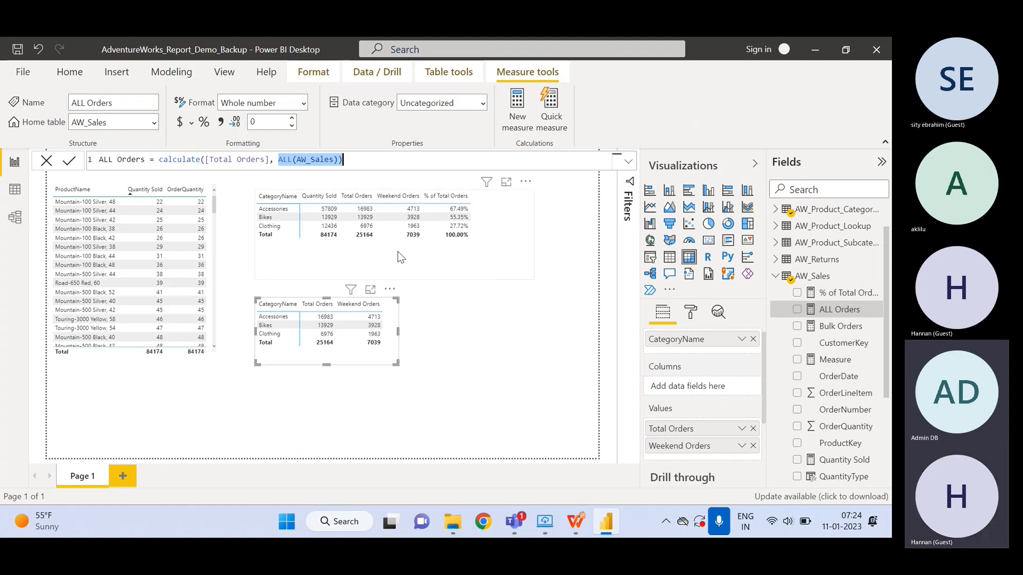
# Add ALL Orders to the upper category matrix's values, between Quantity Sold and Total Orders
pyautogui.click(449, 261)
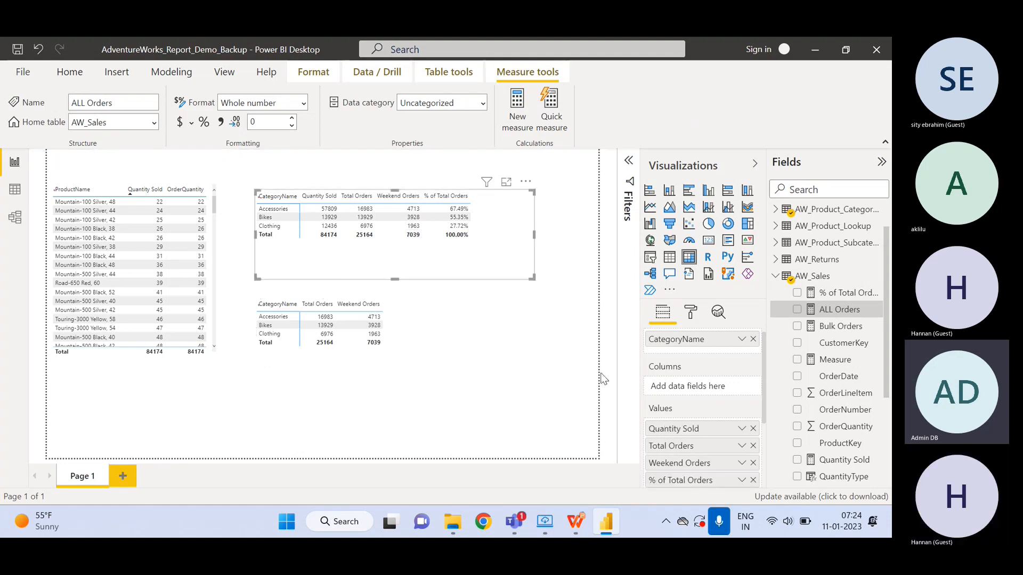
pyautogui.moveTo(831, 309); pyautogui.dragTo(696, 436)
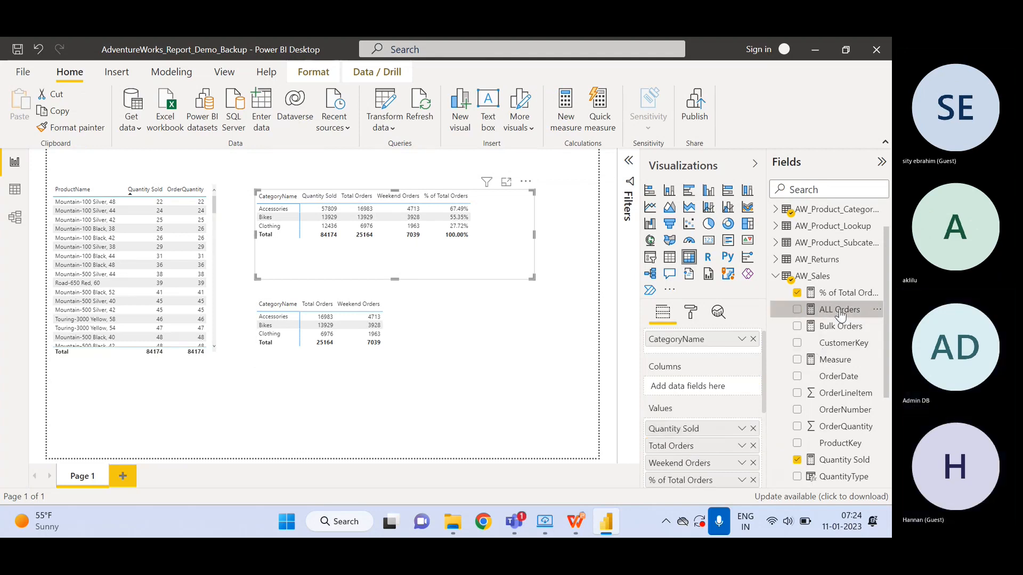
pyautogui.moveTo(841, 316); pyautogui.dragTo(696, 439)
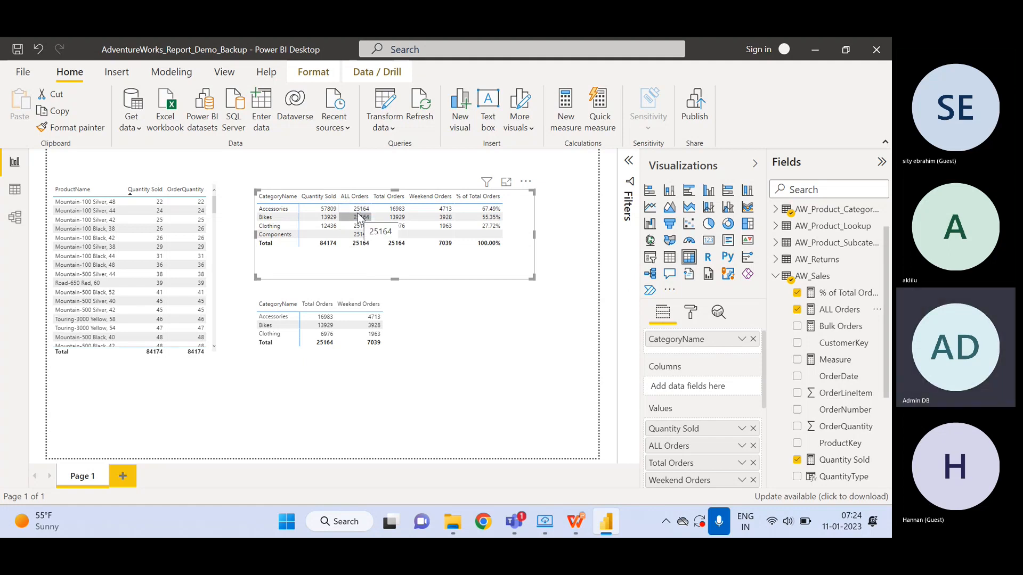
# Review the ALL(AW_Sales) argument in the ALL Orders formula alongside the upper category matrix
pyautogui.click(832, 311)
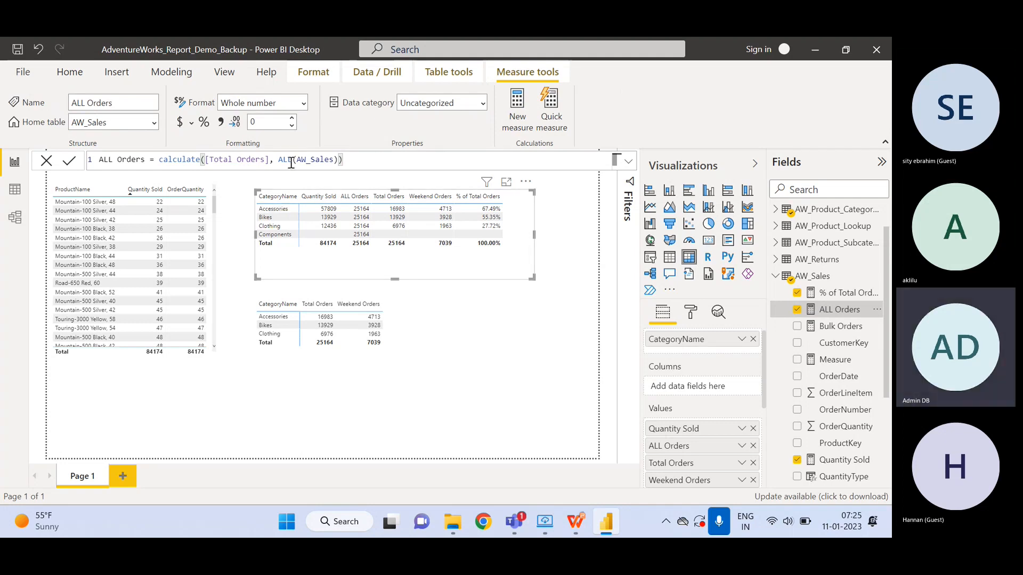
pyautogui.moveTo(278, 160); pyautogui.dragTo(335, 159)
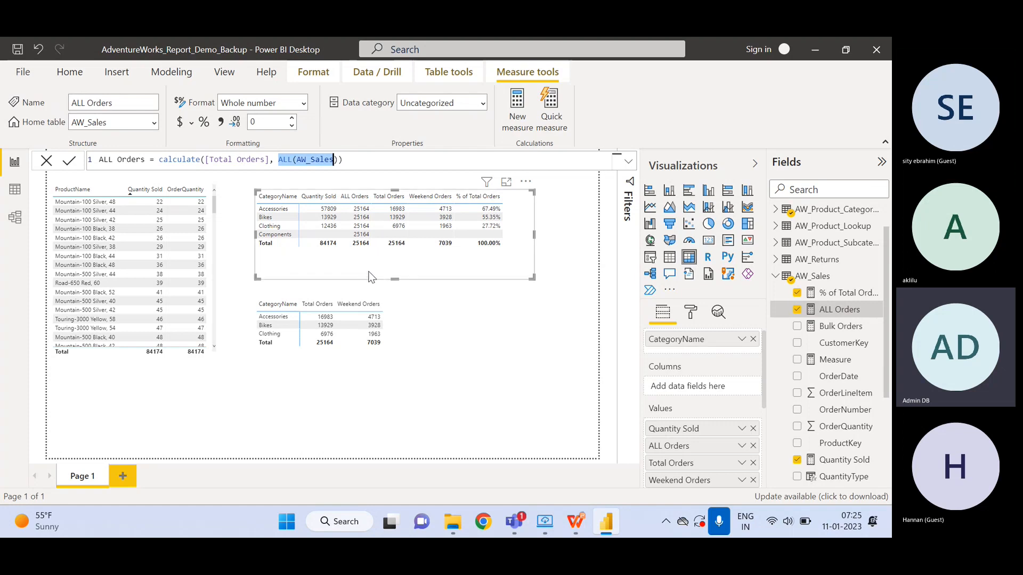
pyautogui.click(342, 266)
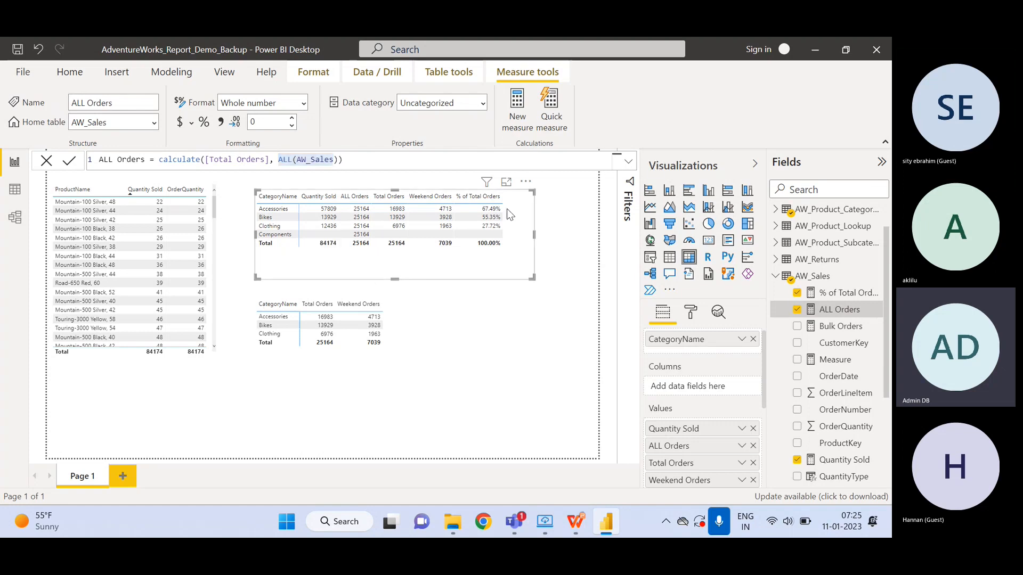
# Display the % of Total Orders formula and compare it with the Total Orders and ALL Orders columns in the upper matrix
pyautogui.click(844, 292)
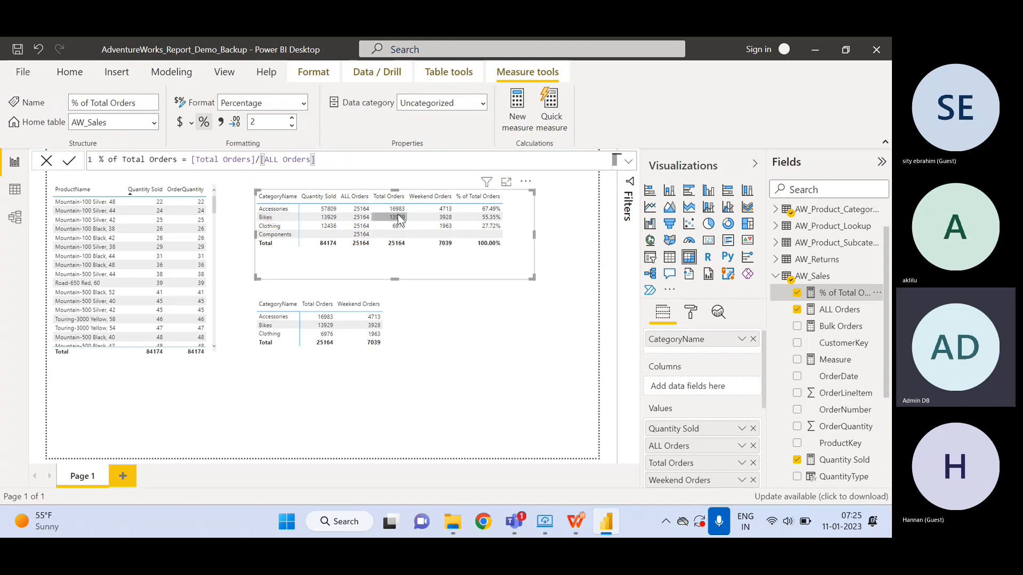
pyautogui.moveTo(402, 215)
pyautogui.moveTo(364, 215)
pyautogui.moveTo(331, 244)
# Return to the ALL Orders formula and examine its CALCULATE expression, ALL function and AW_Sales table argument
pyautogui.click(838, 314)
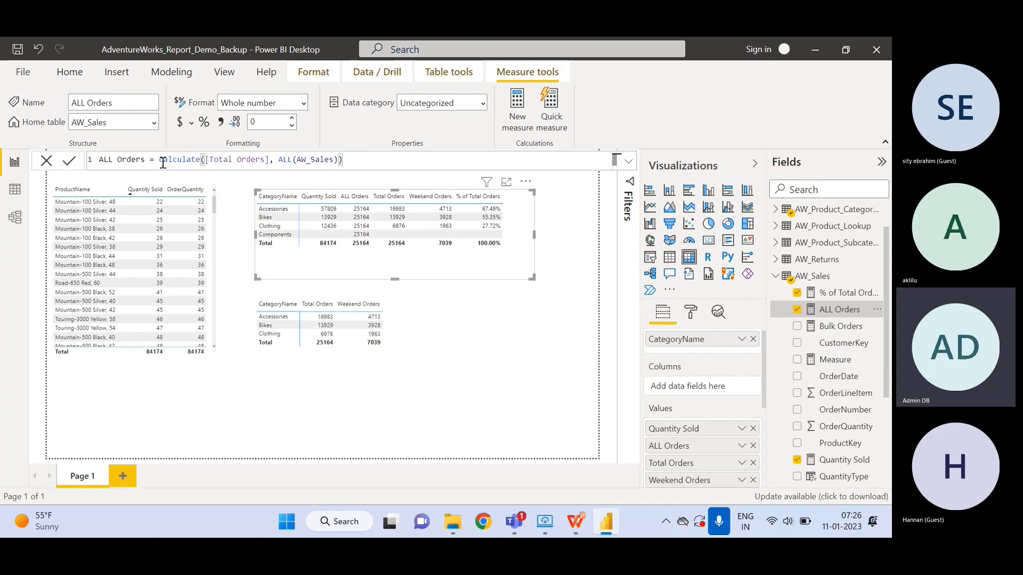
pyautogui.moveTo(163, 160); pyautogui.dragTo(352, 177)
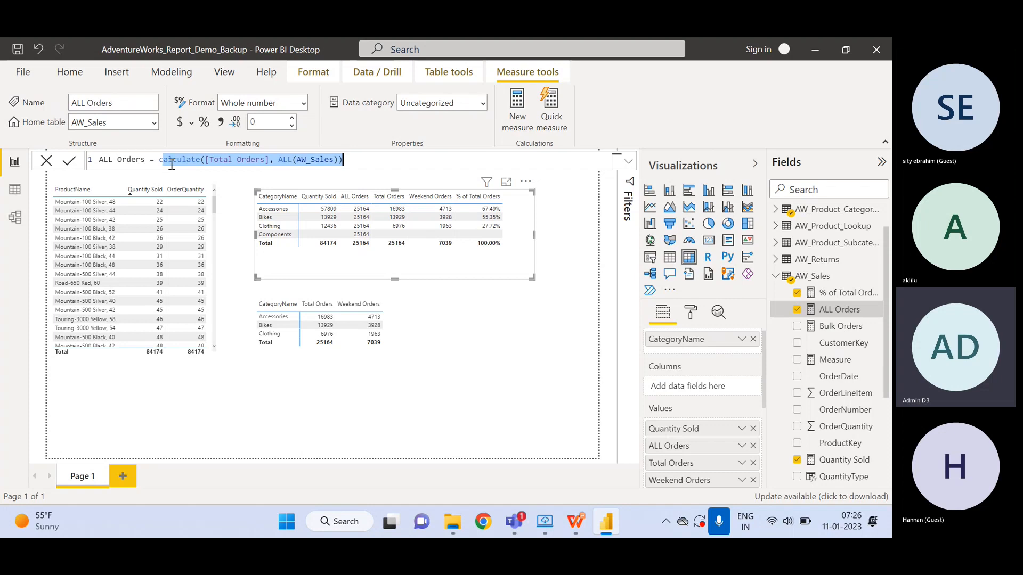
pyautogui.click(285, 159)
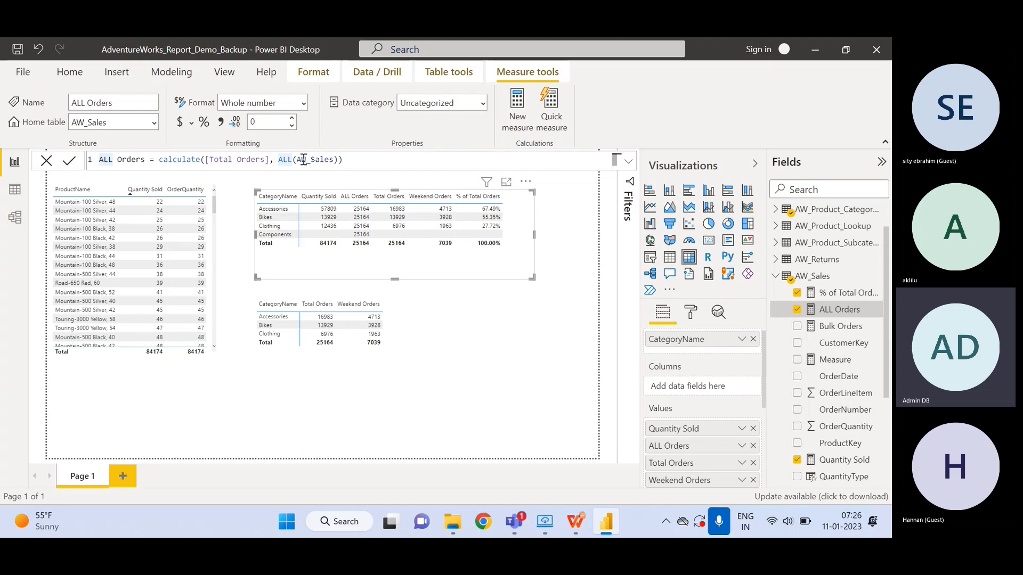
pyautogui.click(298, 160)
pyautogui.doubleClick(305, 159)
pyautogui.click(318, 161)
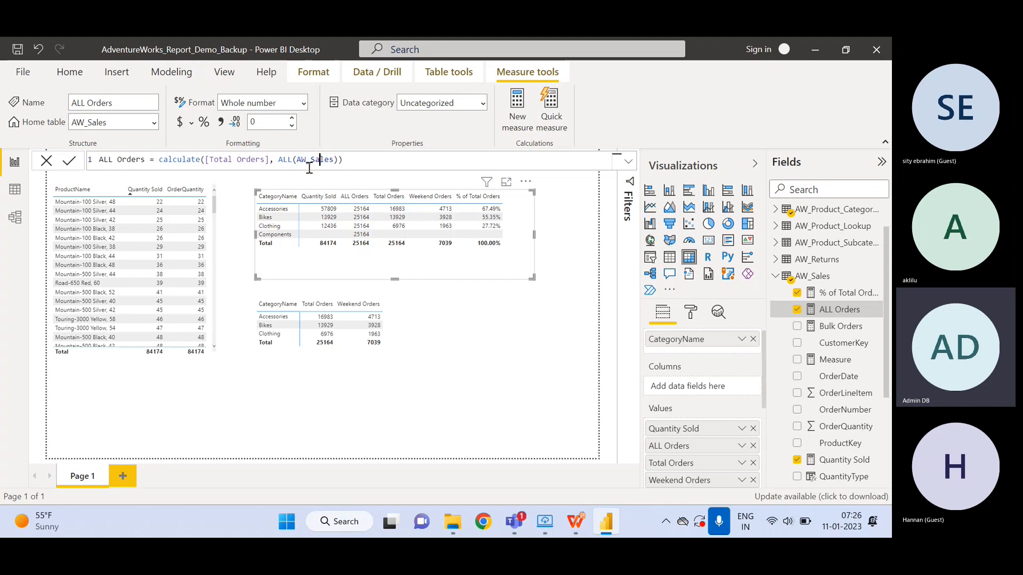
pyautogui.click(353, 161)
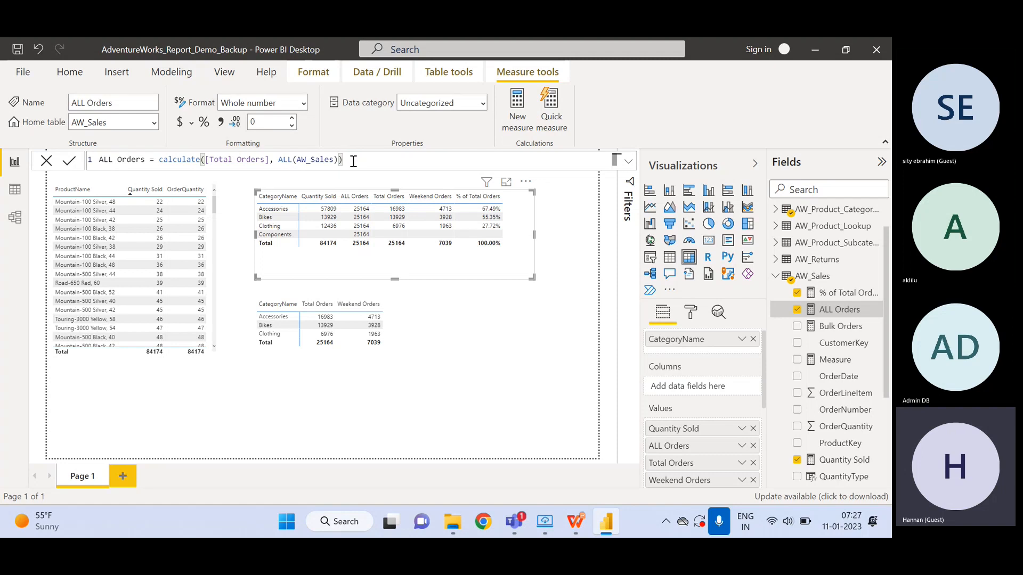
# Display the Total Orders measure's DISTINCTCOUNT formula for review and deselect the matrix
pyautogui.scroll(-1, 888, 324)
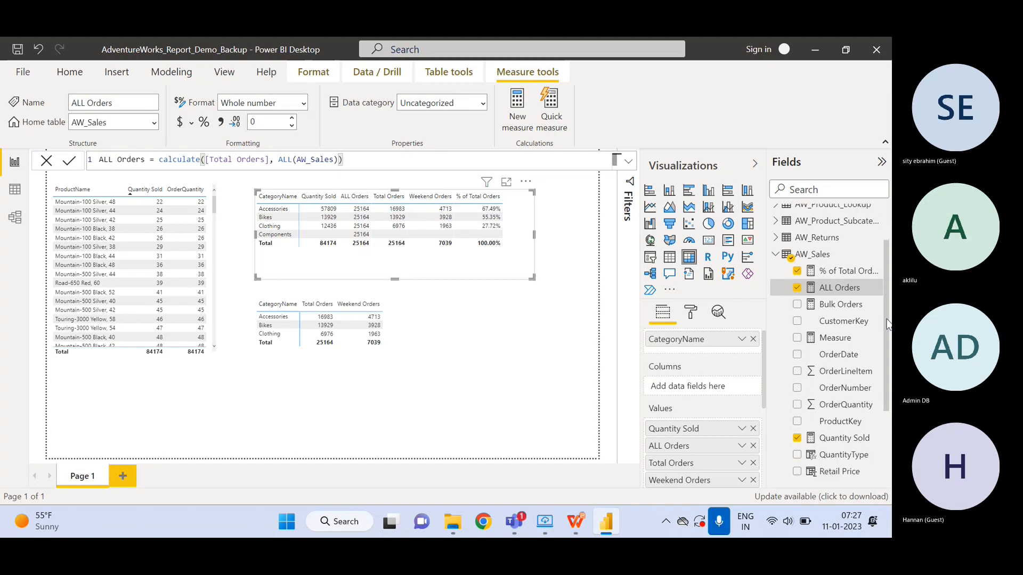
pyautogui.moveTo(887, 319); pyautogui.dragTo(891, 398)
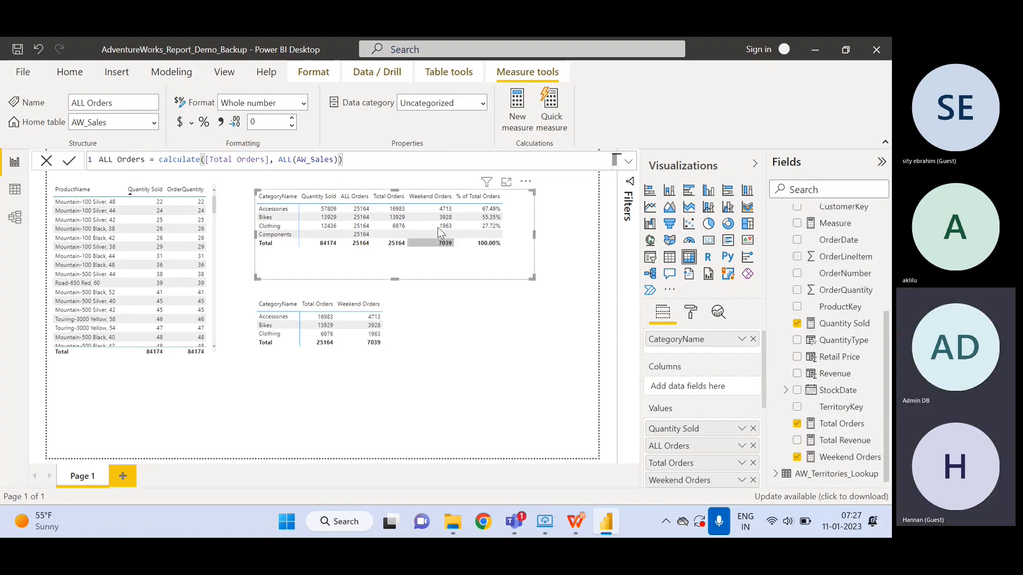
pyautogui.click(841, 426)
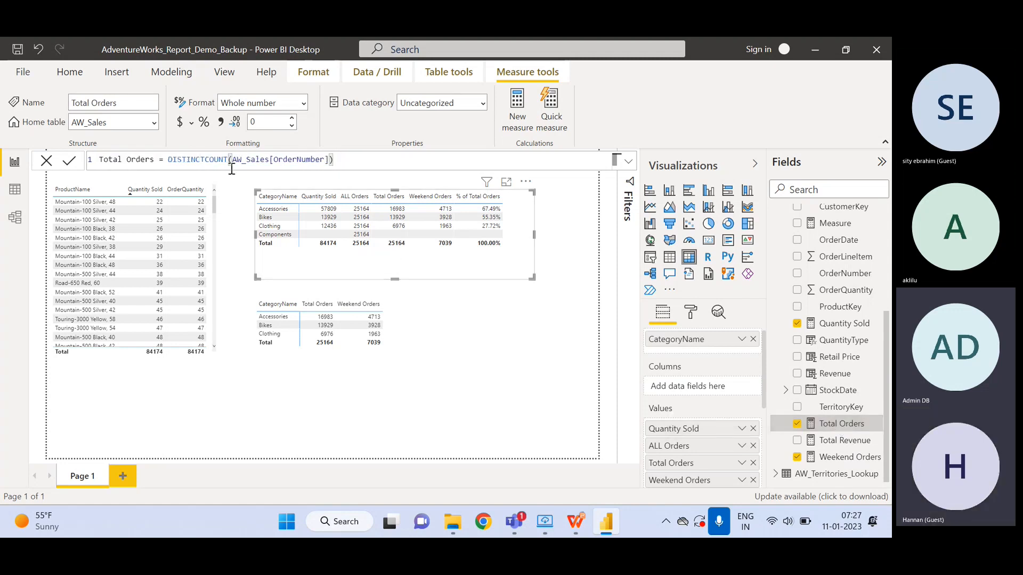
pyautogui.click(447, 337)
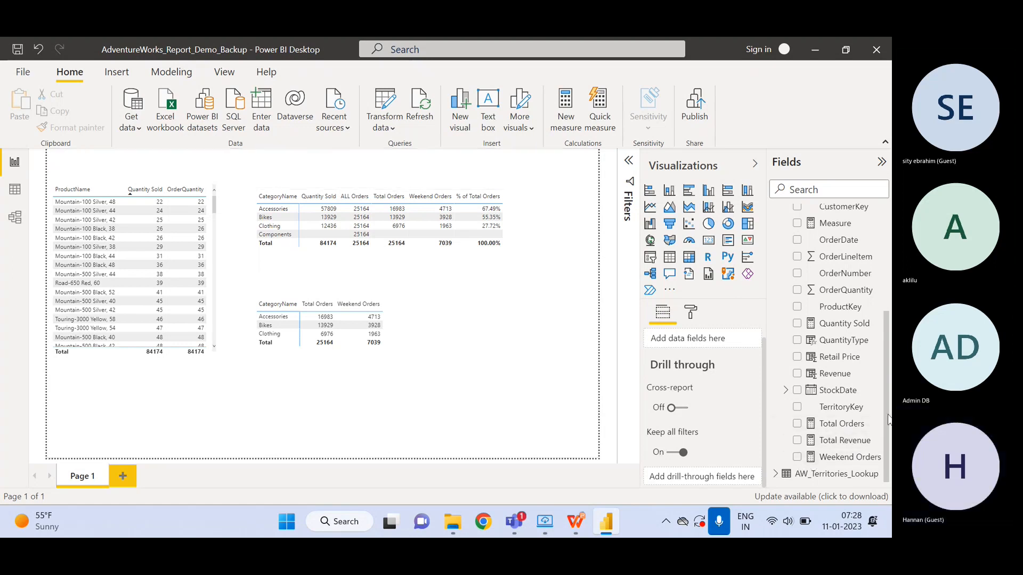
# Display the % of Total Orders measure's formula again for review and close it
pyautogui.moveTo(888, 419); pyautogui.dragTo(891, 352)
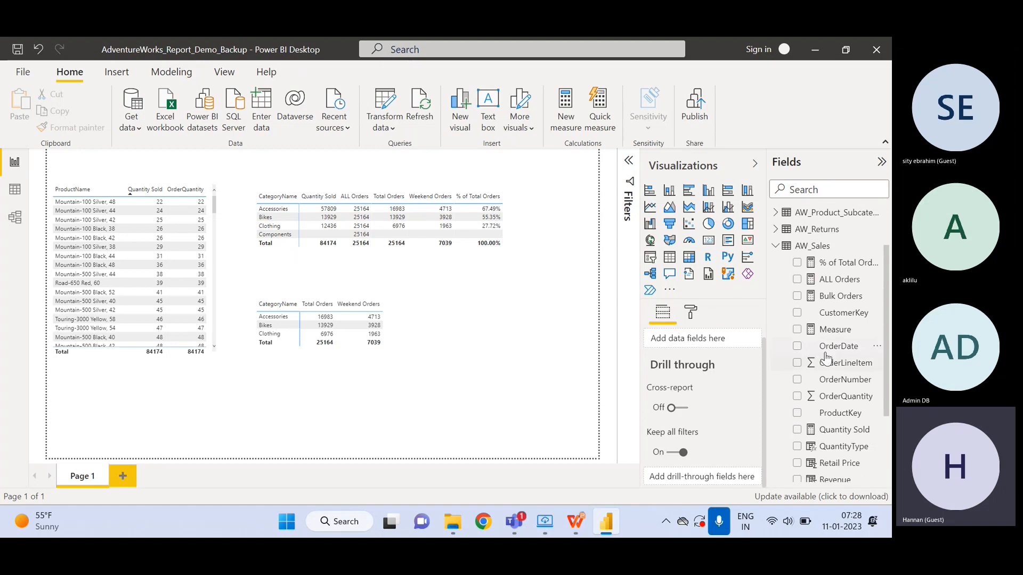
pyautogui.click(844, 265)
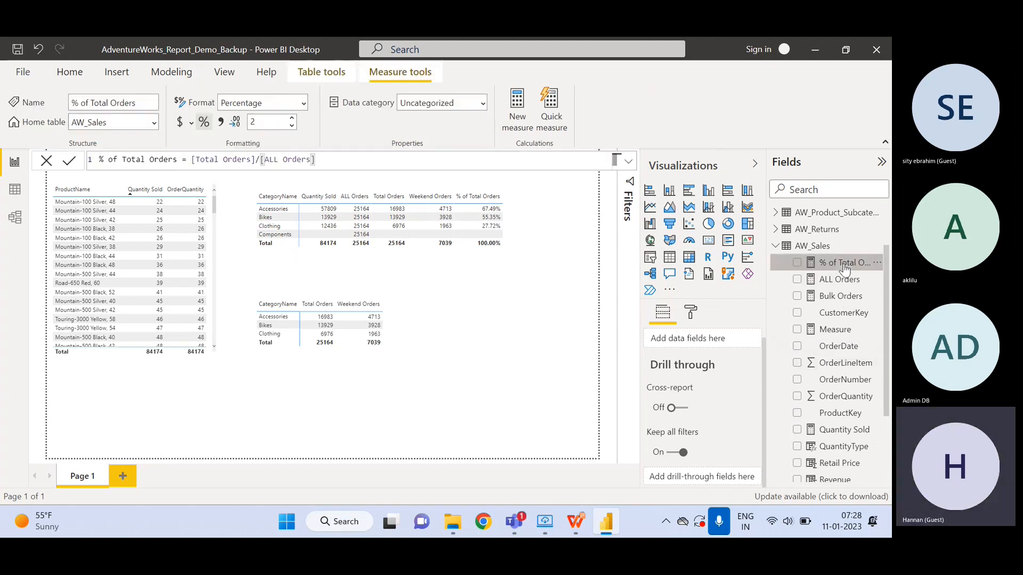
pyautogui.click(467, 315)
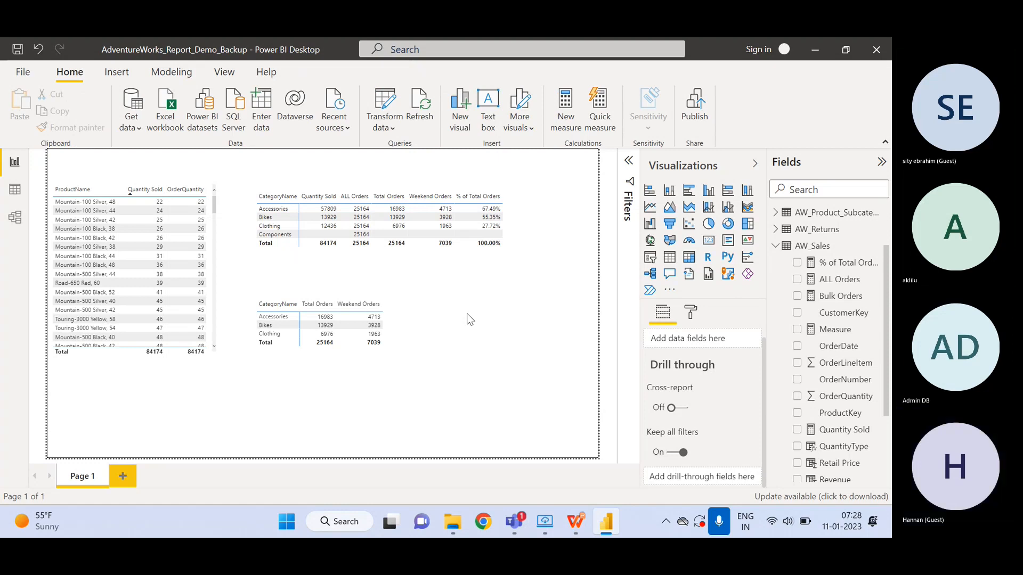
# Select the upper category matrix, collapse AW_Sales and expand AW_Product_Lookup to look through its fields
pyautogui.click(467, 265)
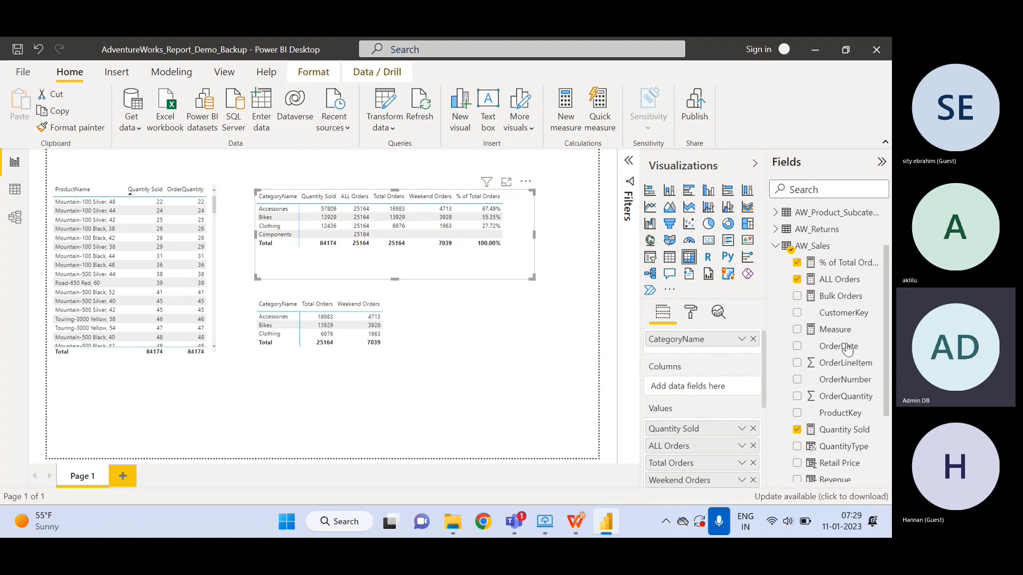
pyautogui.moveTo(889, 348); pyautogui.dragTo(889, 298)
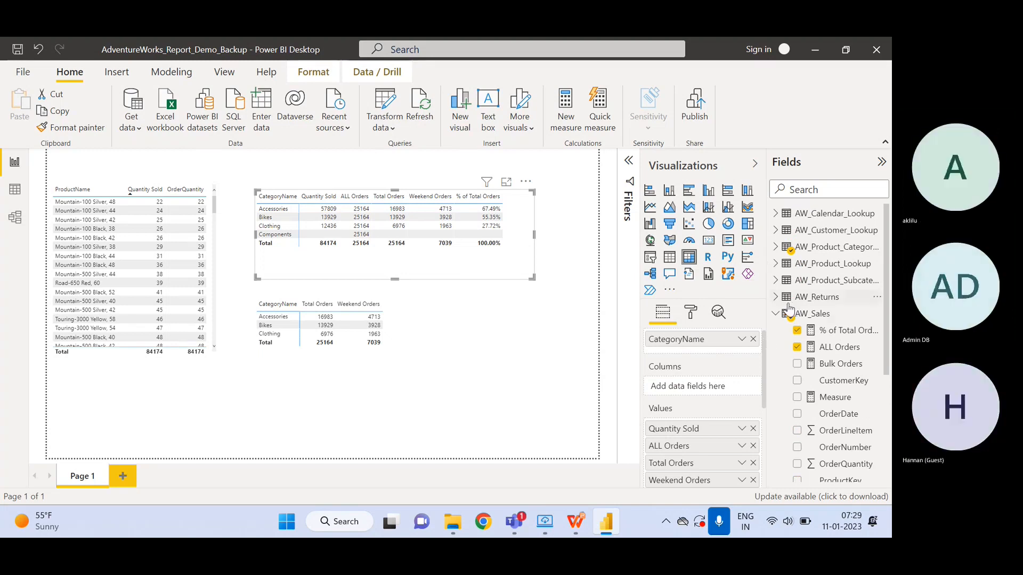
pyautogui.click(776, 315)
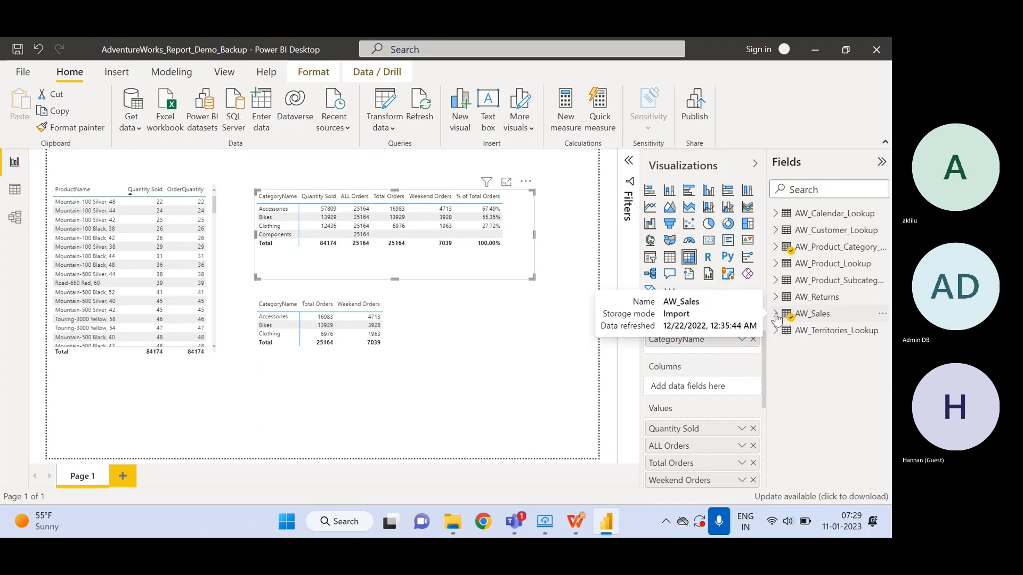
pyautogui.click(779, 269)
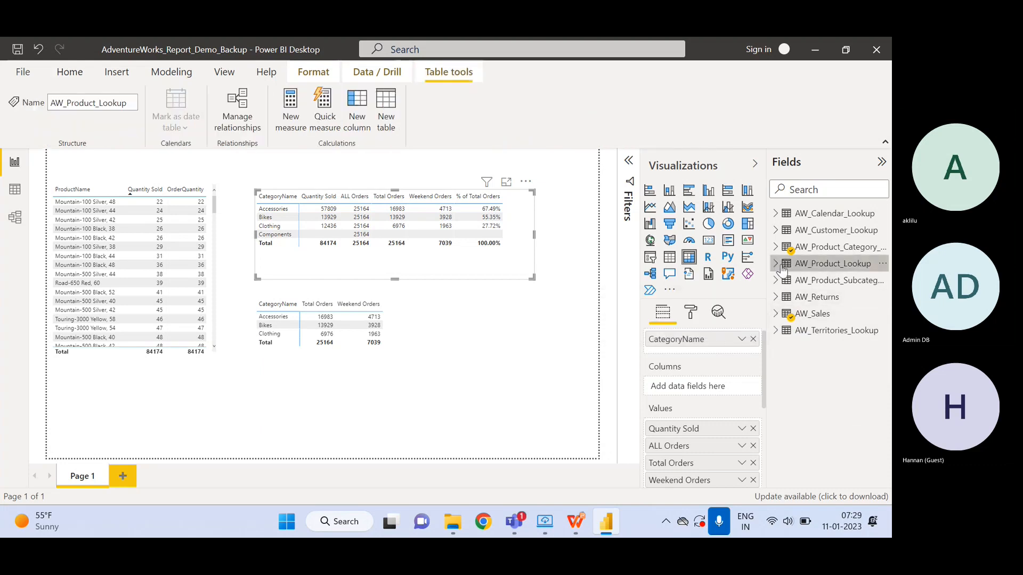
pyautogui.click(775, 264)
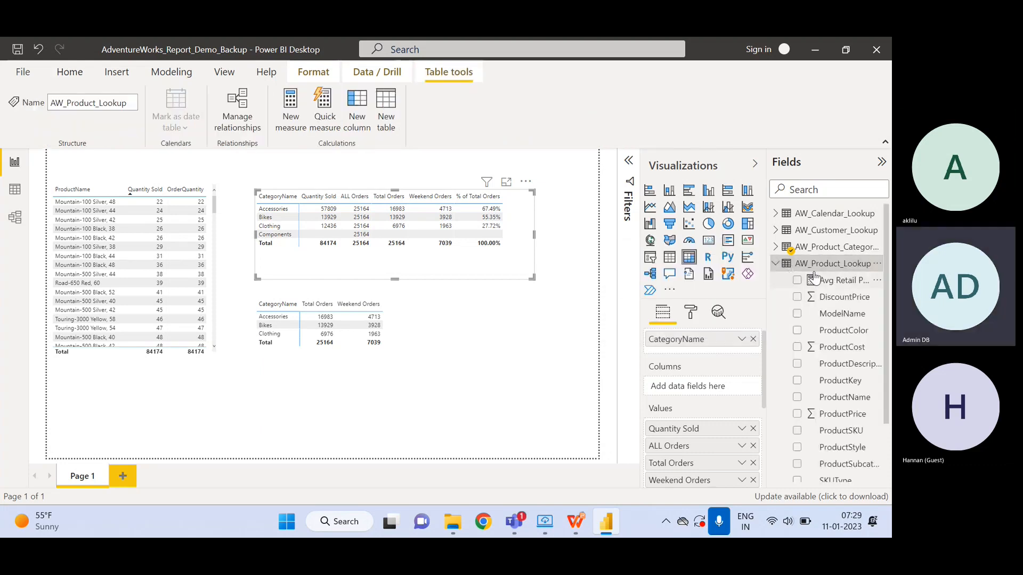
pyautogui.scroll(-3, 884, 273)
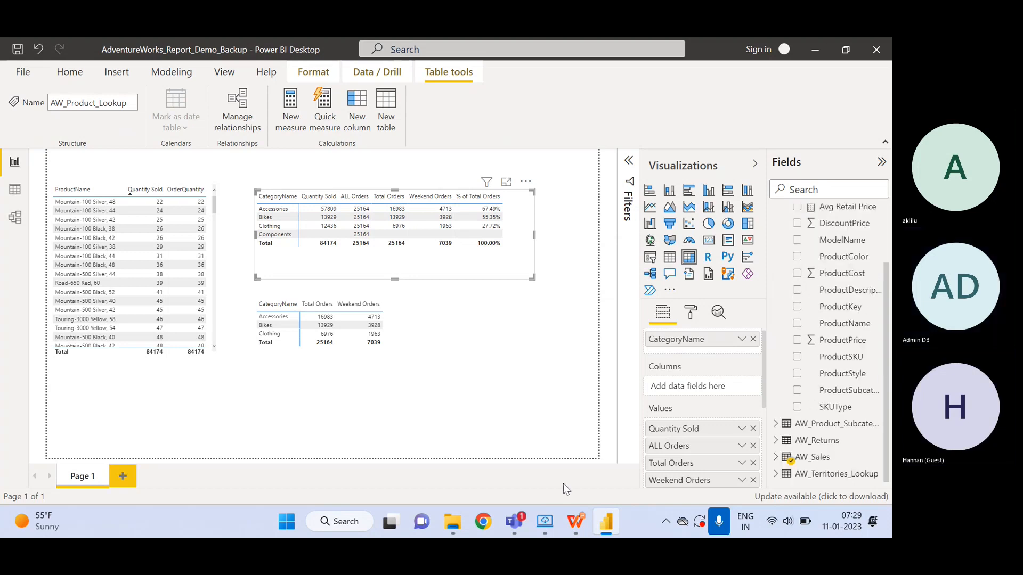
# Switch to the Microsoft Teams meeting window to check its participants
pyautogui.moveTo(514, 521)
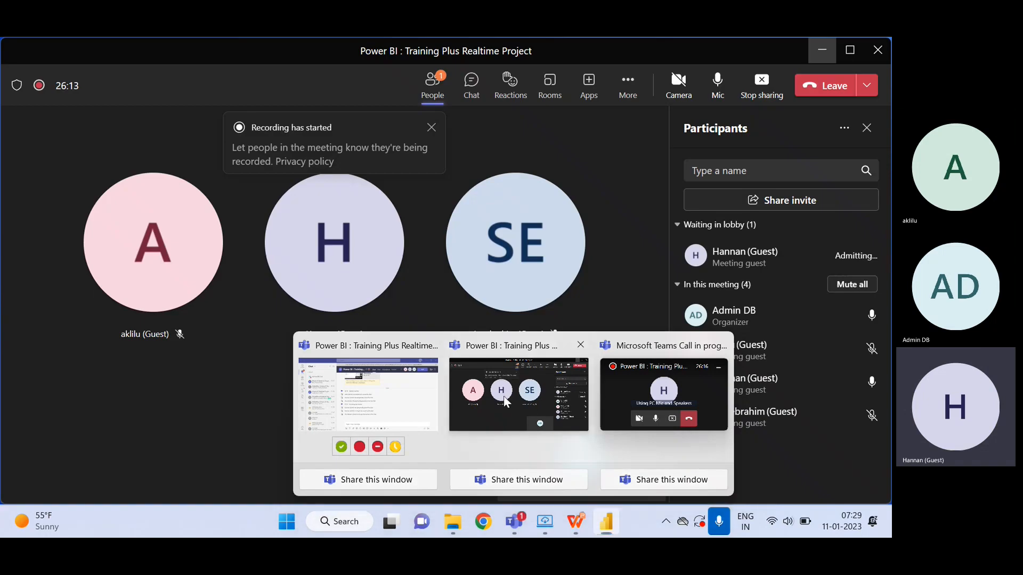
pyautogui.click(506, 403)
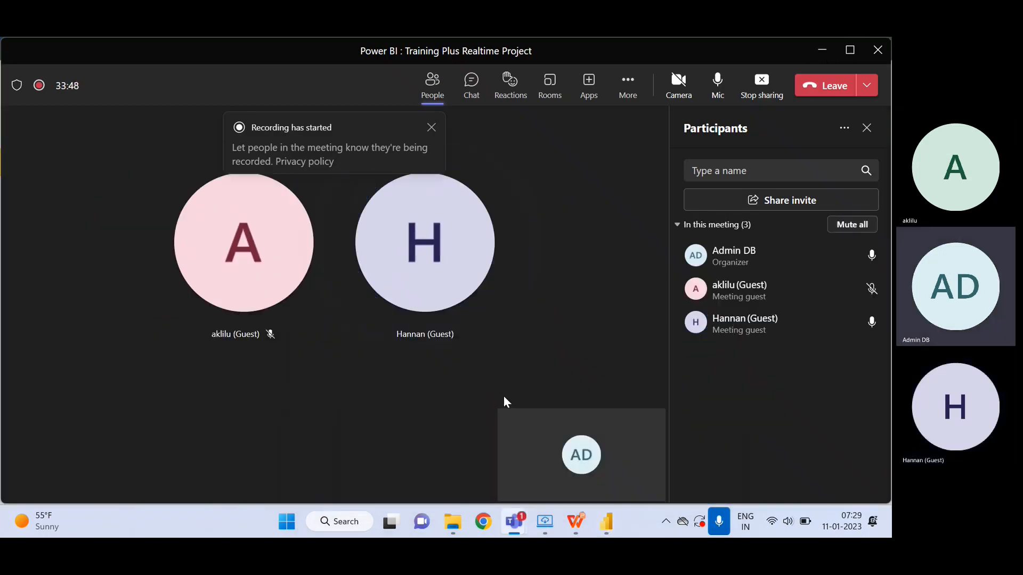
# Switch back to Power BI Desktop and add a new measure to the AW_Product_Lookup table
pyautogui.click(821, 49)
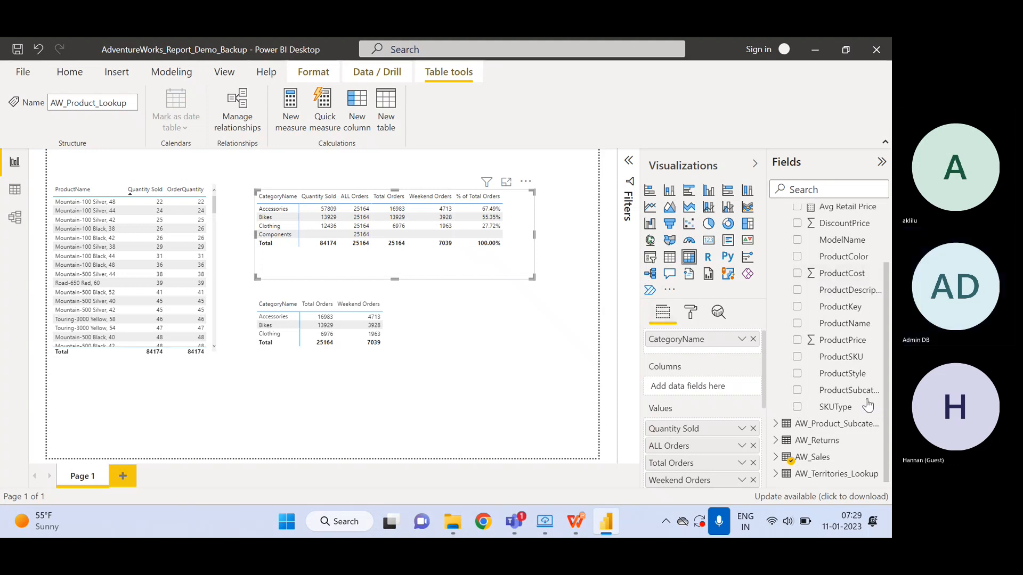
pyautogui.moveTo(888, 390); pyautogui.dragTo(888, 330)
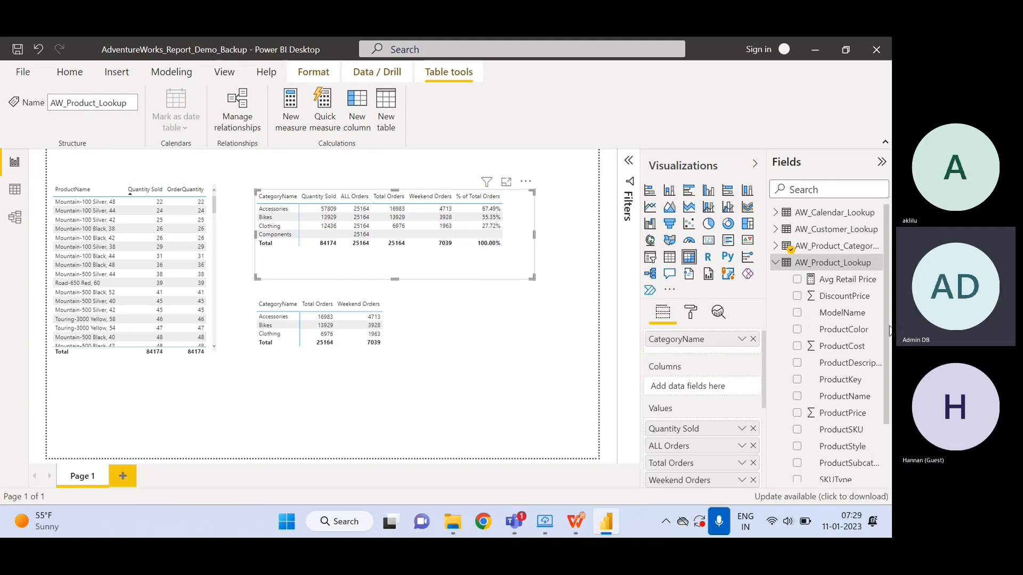
pyautogui.rightClick(816, 264)
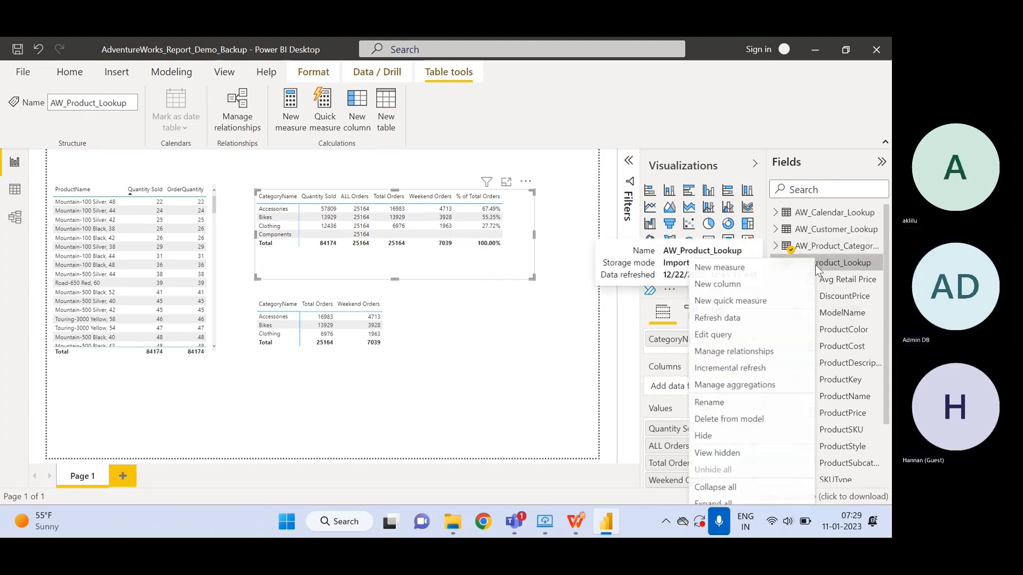
pyautogui.click(748, 272)
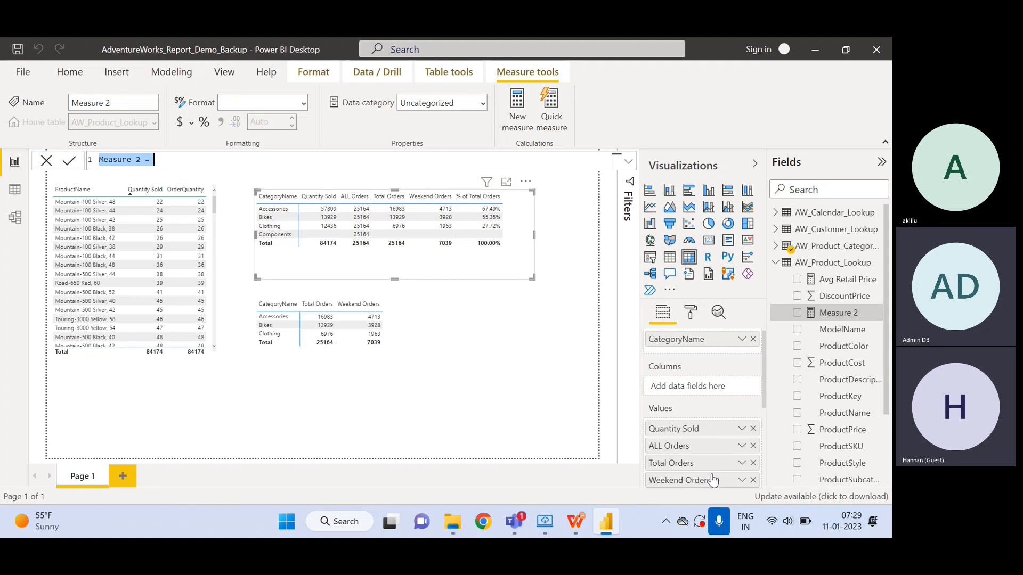
# Switch to the Microsoft Teams meeting, admit the guest waiting in the lobby and return to Power BI Desktop
pyautogui.moveTo(510, 523)
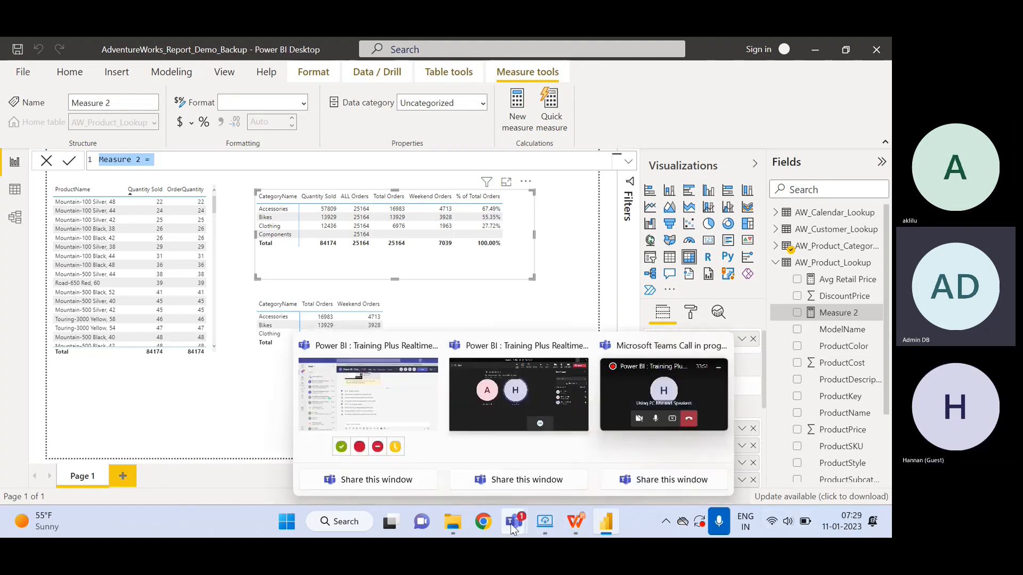
pyautogui.click(500, 416)
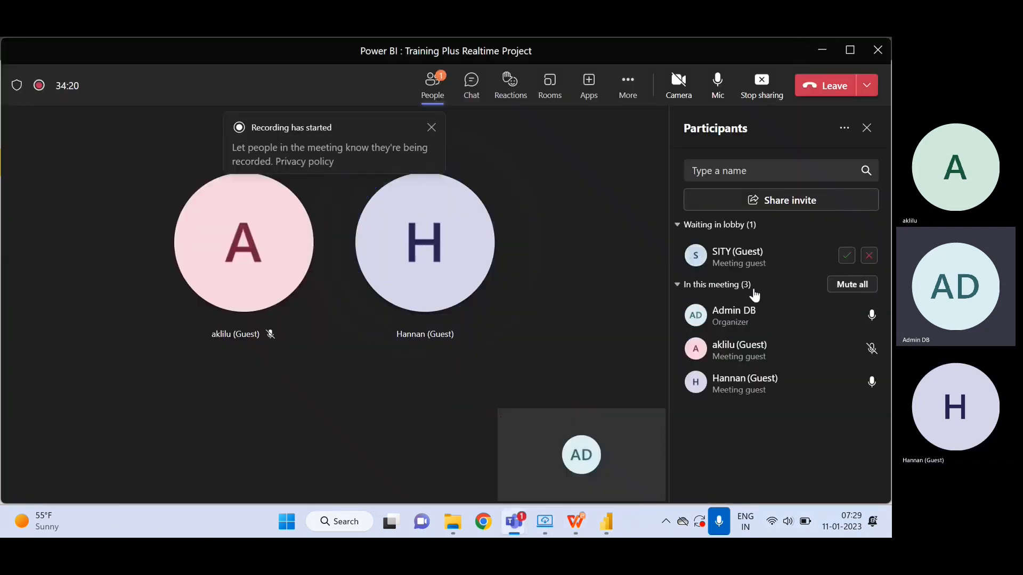
pyautogui.click(846, 256)
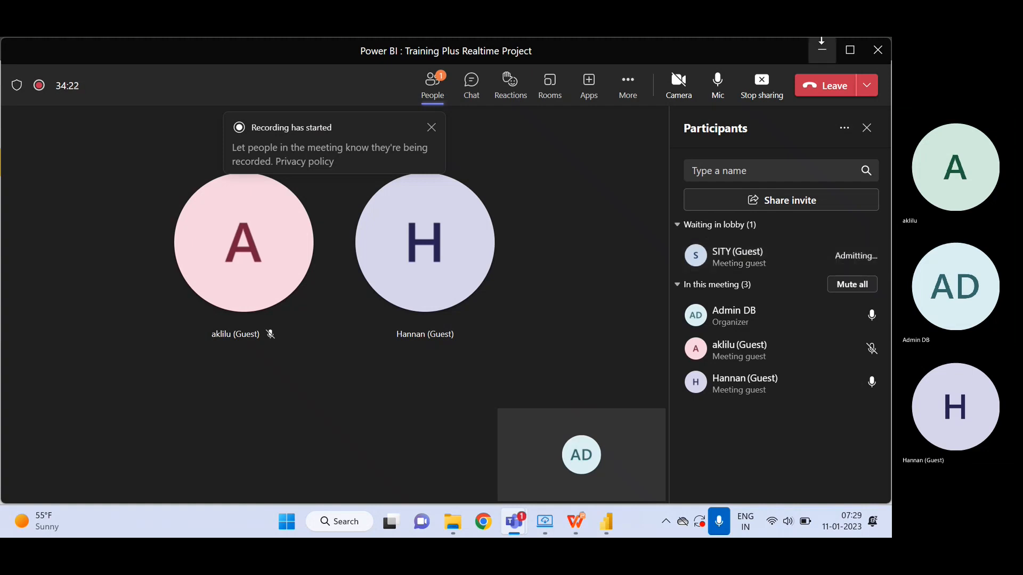
pyautogui.click(822, 50)
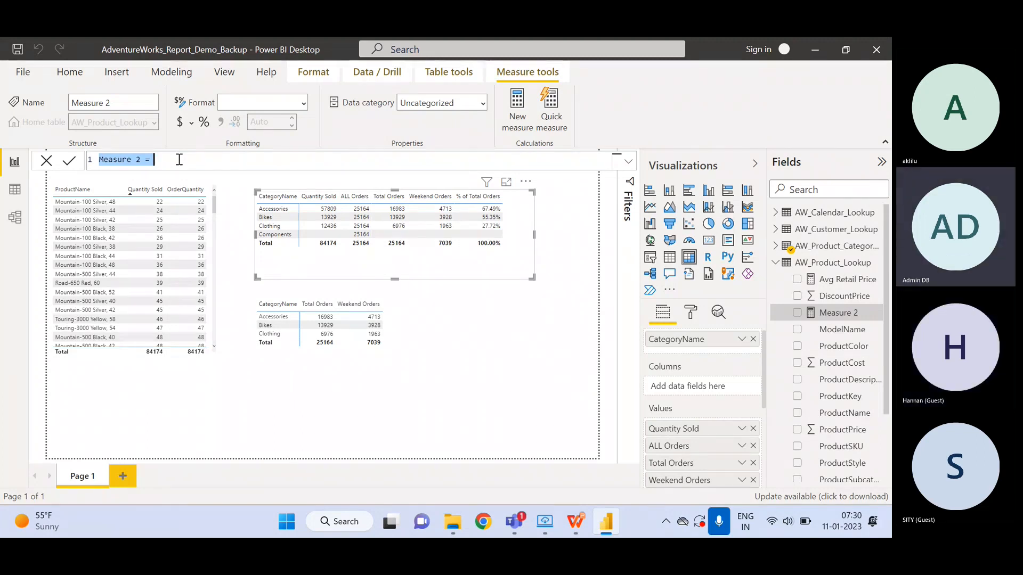
# Name the new measure Overall Avg Price and begin its formula with the CALCULATE function
pyautogui.write('Cuera')
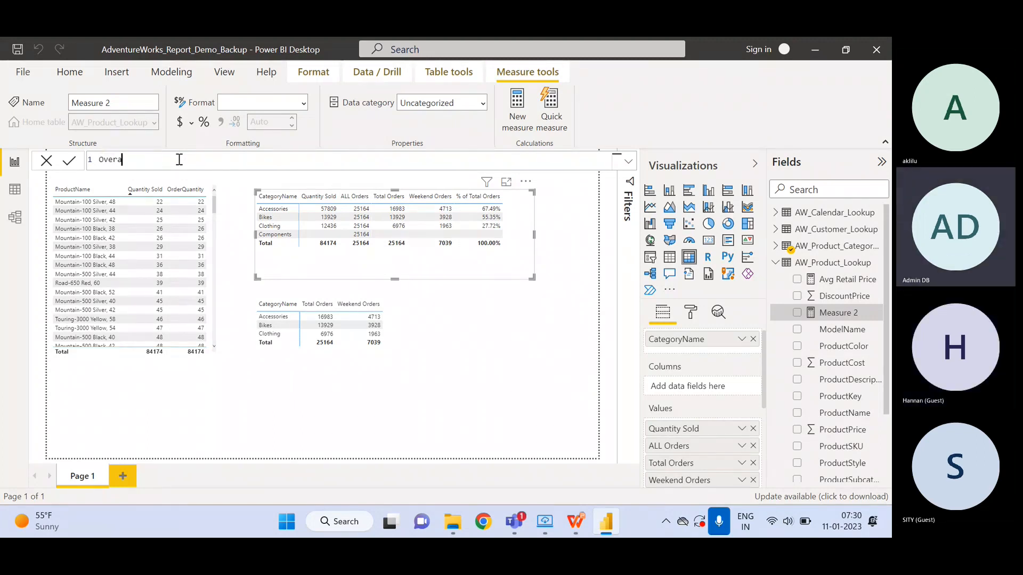
pyautogui.write('ll Avg')
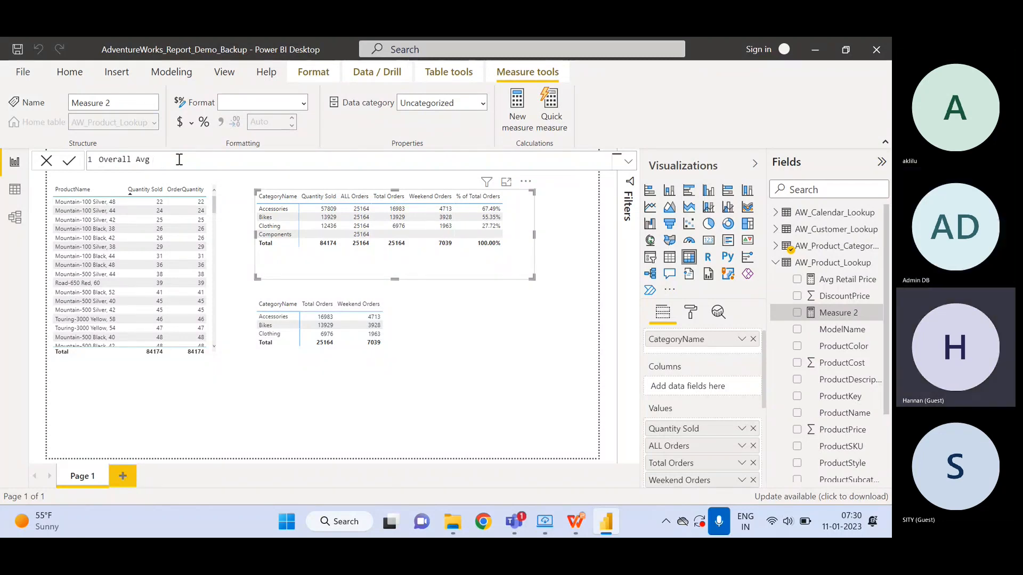
pyautogui.write(' Price = calc')
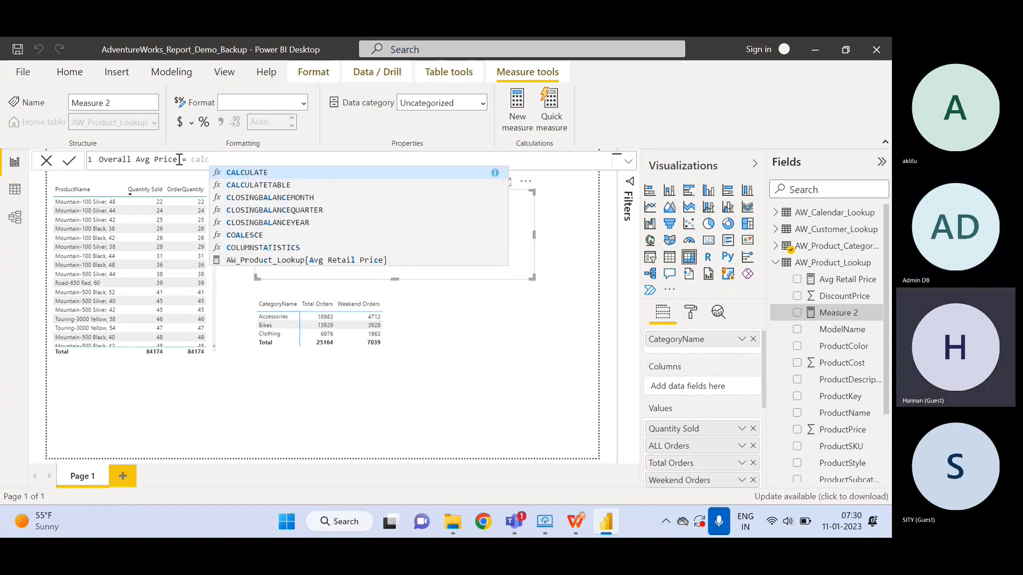
pyautogui.press('Tab')
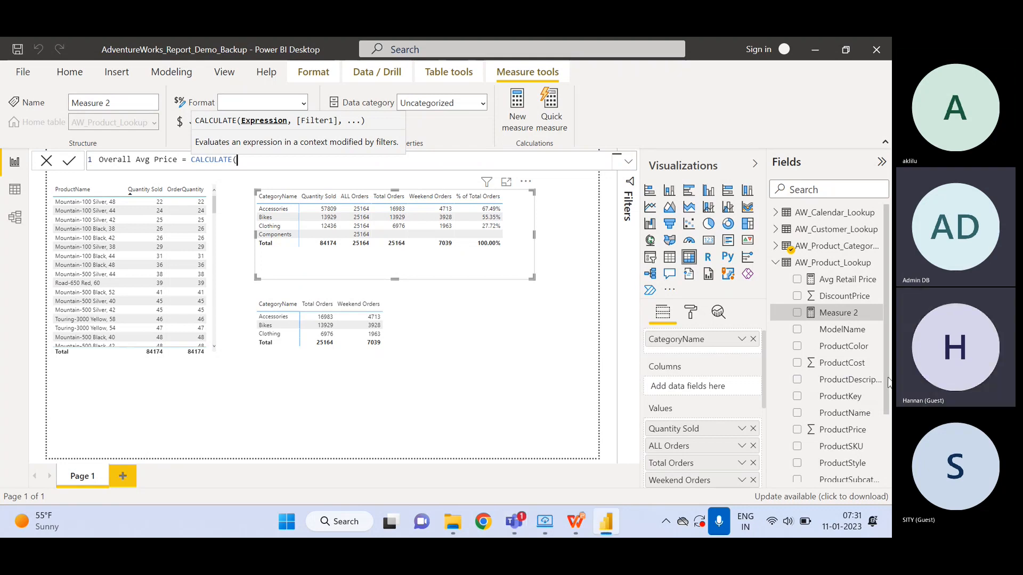
# Expand AW_Sales to review the Total Orders measure's formula, then examine the ALL Orders and % of Total Orders columns in the upper matrix
pyautogui.scroll(-3, 884, 383)
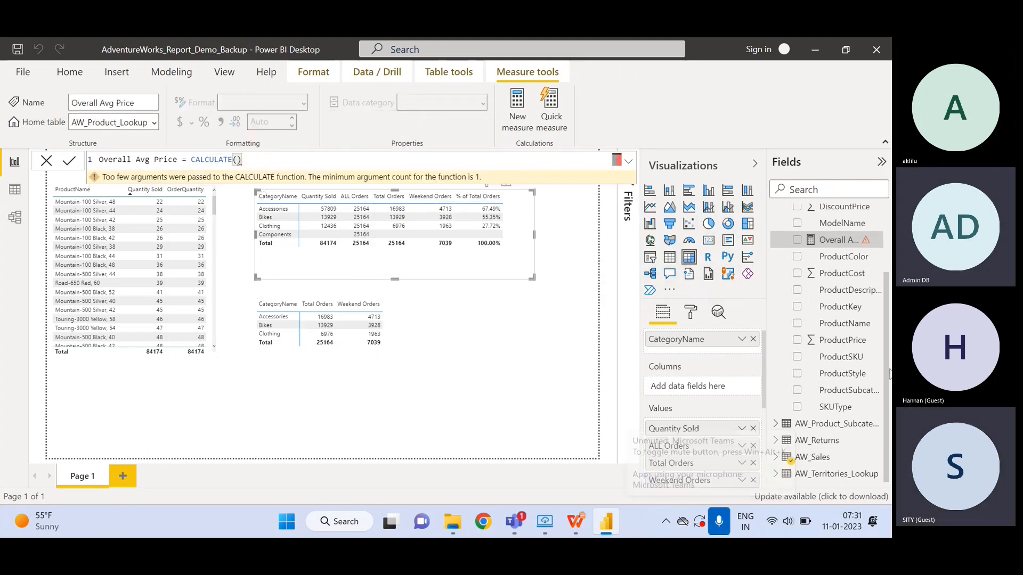
pyautogui.click(785, 461)
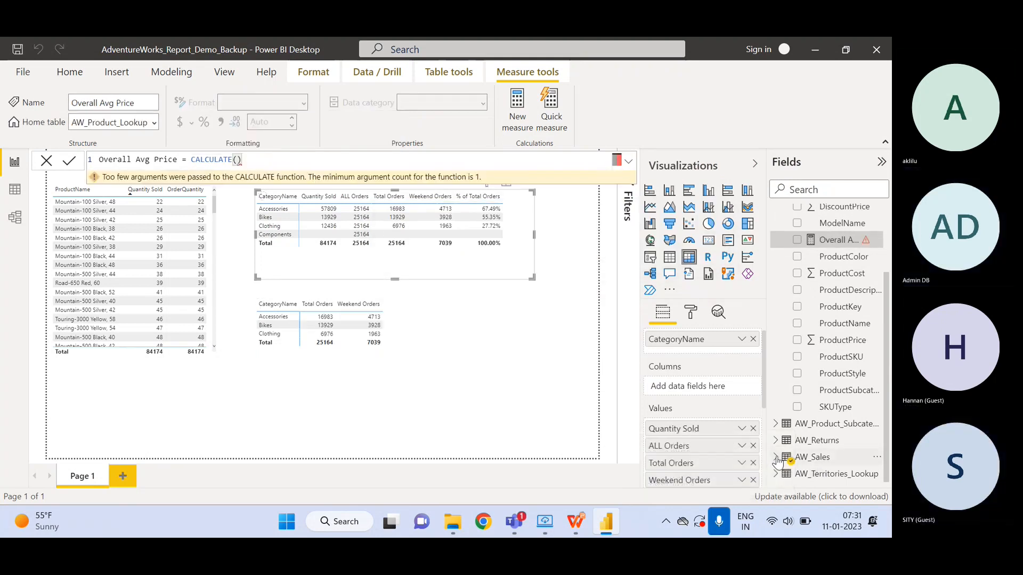
pyautogui.scroll(-3, 887, 347)
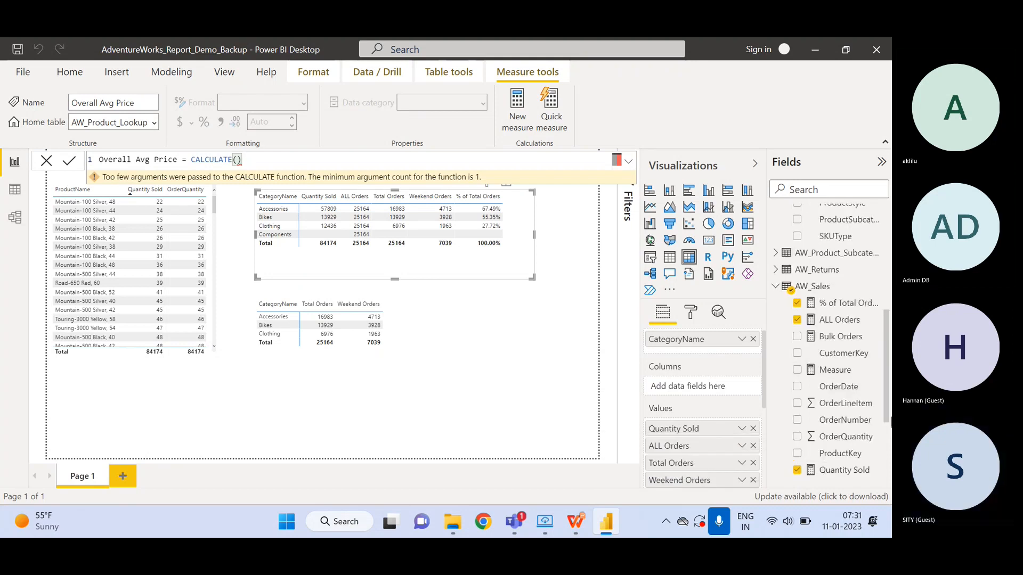
pyautogui.moveTo(884, 414); pyautogui.dragTo(877, 477)
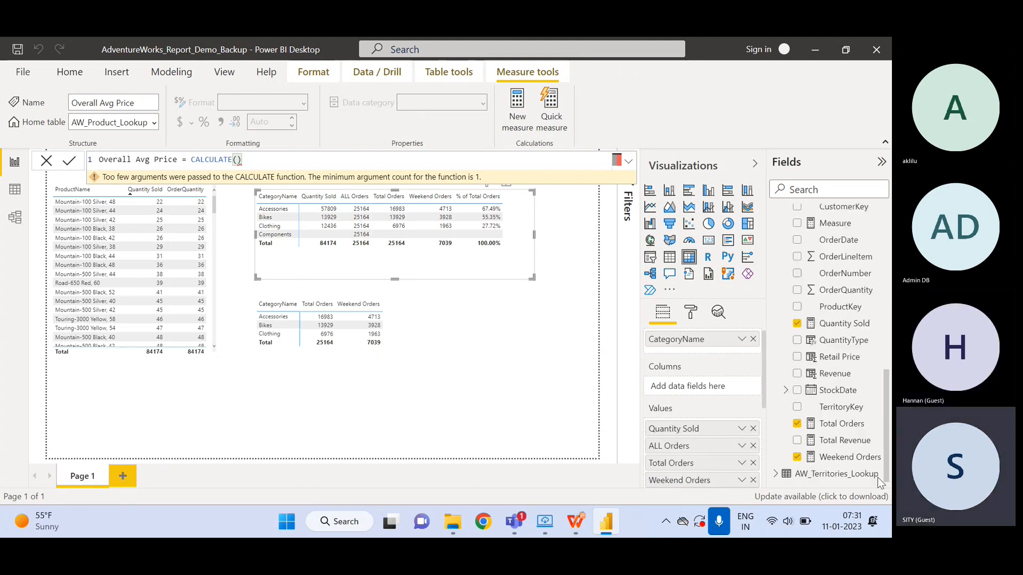
pyautogui.click(842, 424)
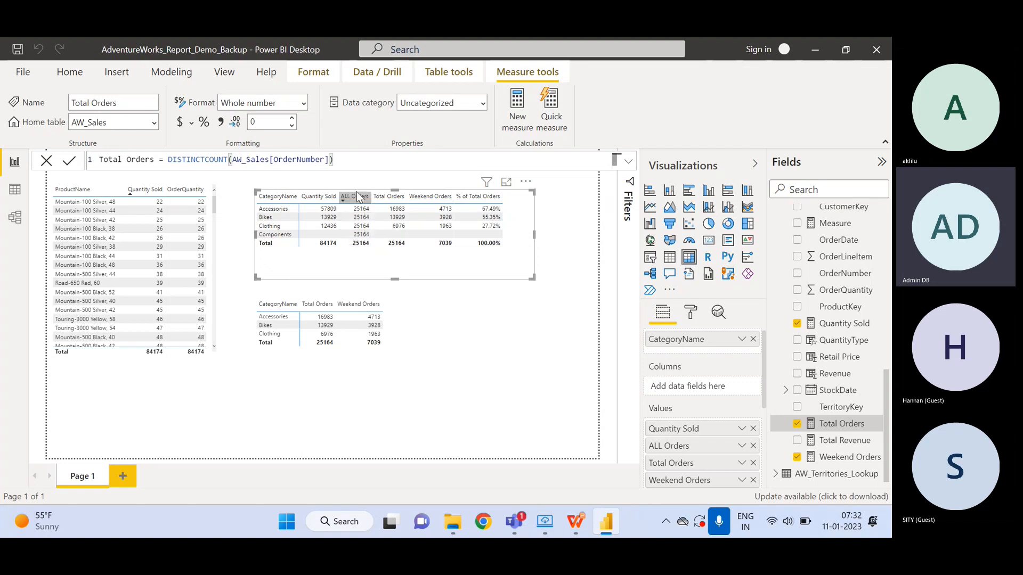
pyautogui.click(354, 197)
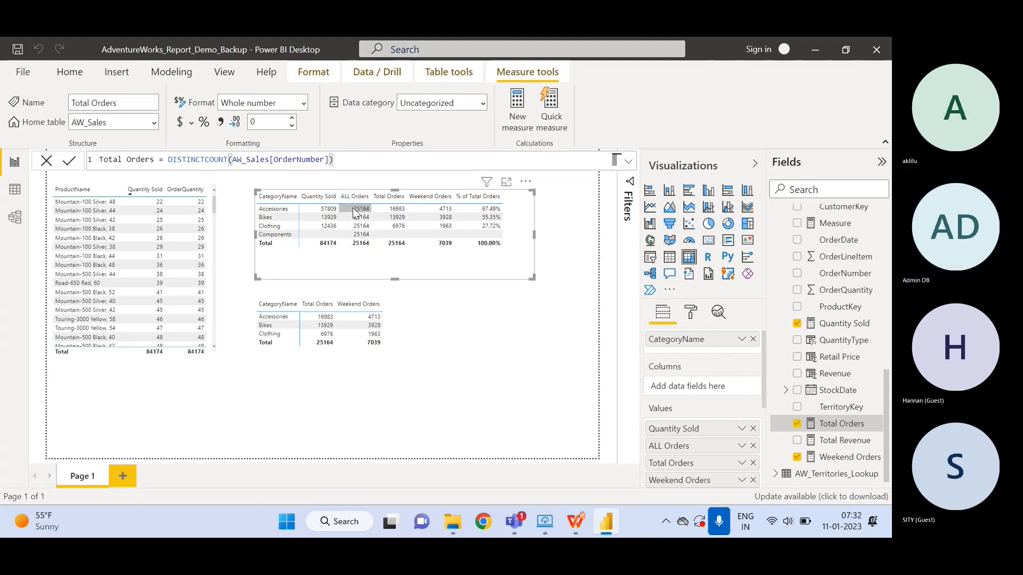
pyautogui.click(460, 199)
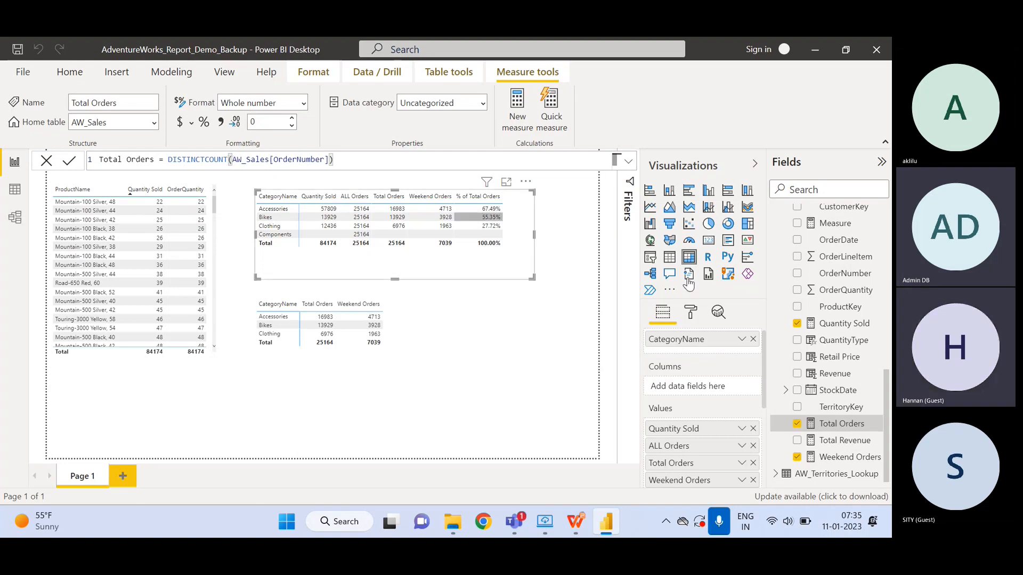
# Add a new measure to the AW_Sales table and name it Total Orders1
pyautogui.scroll(5, 887, 401)
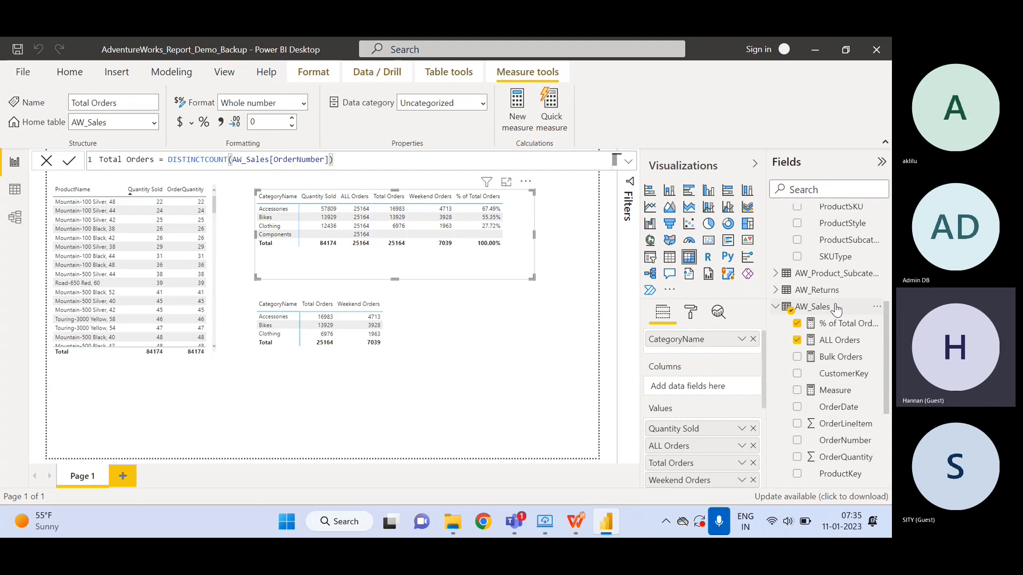
pyautogui.rightClick(836, 308)
pyautogui.click(754, 48)
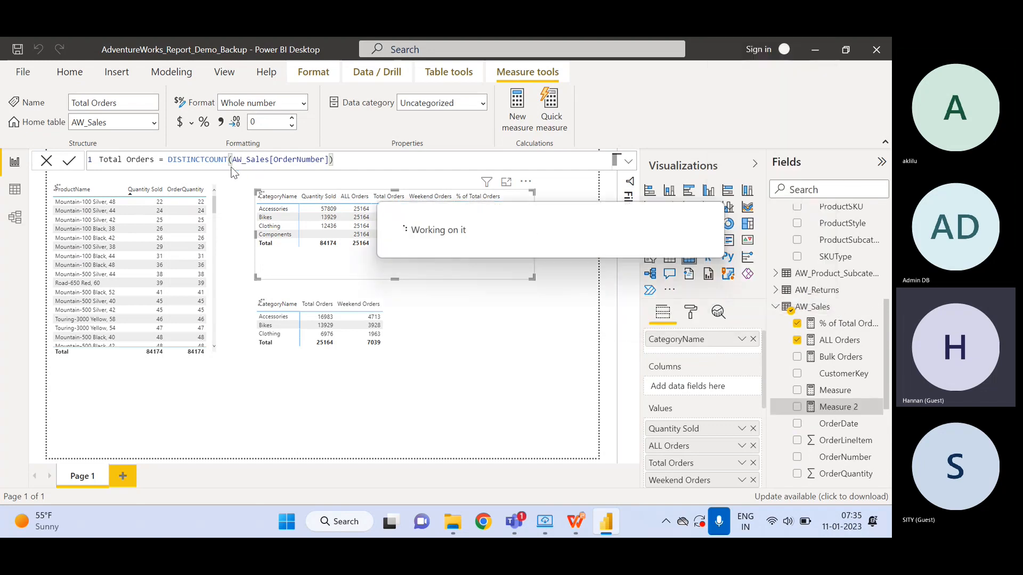
pyautogui.write('T')
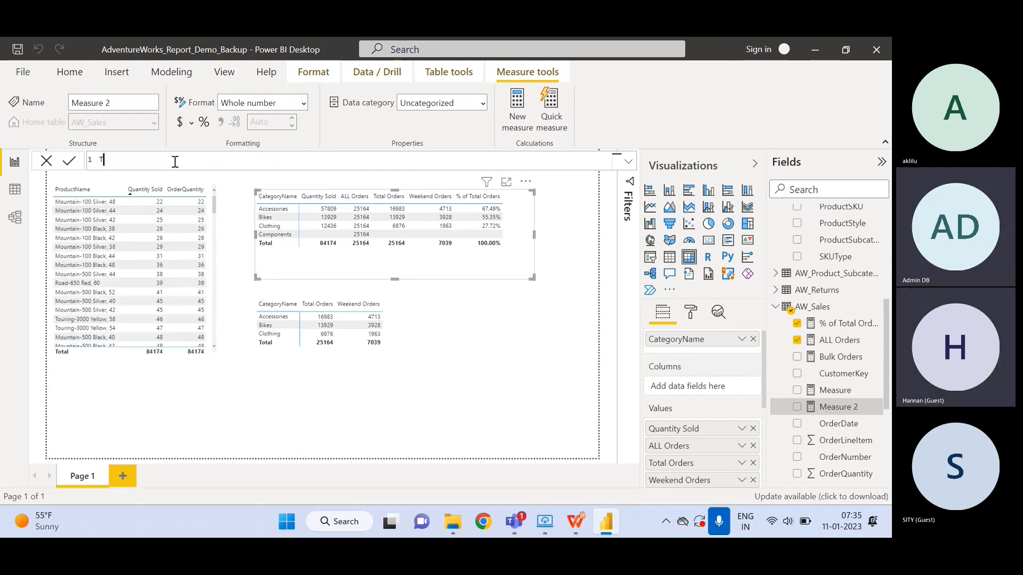
pyautogui.write('otal O')
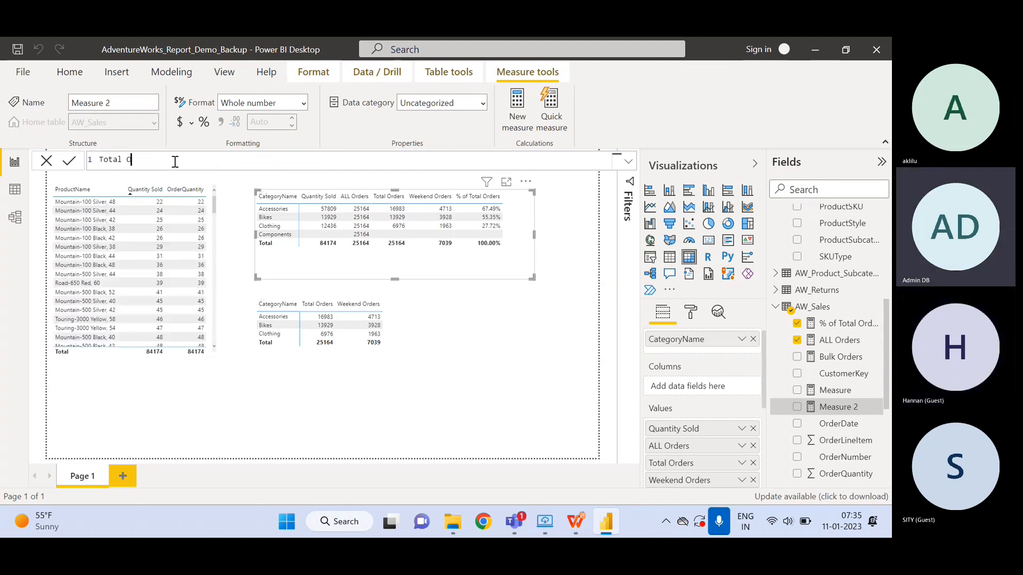
pyautogui.write('rders')
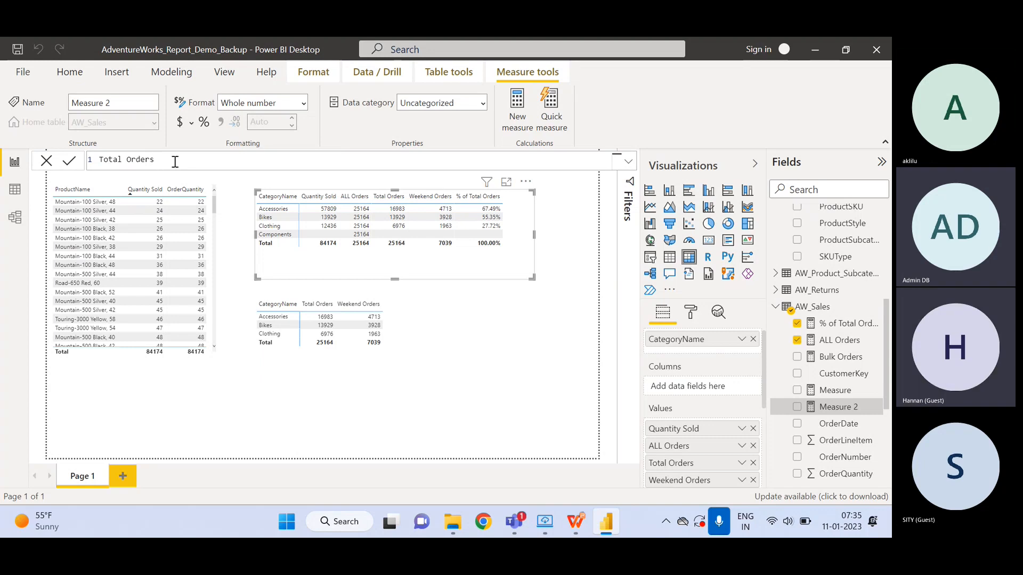
pyautogui.write('1 =')
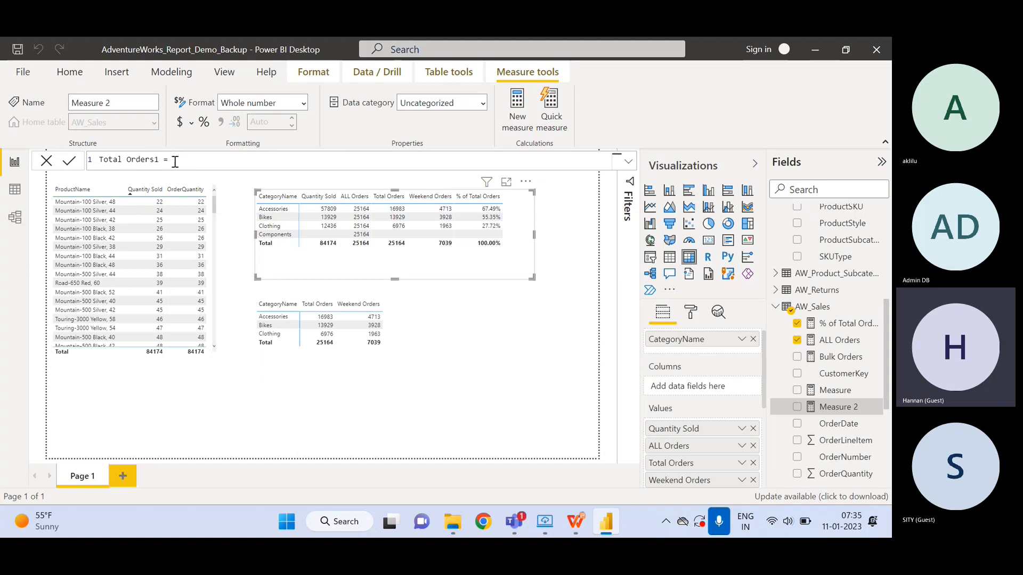
pyautogui.write('al')
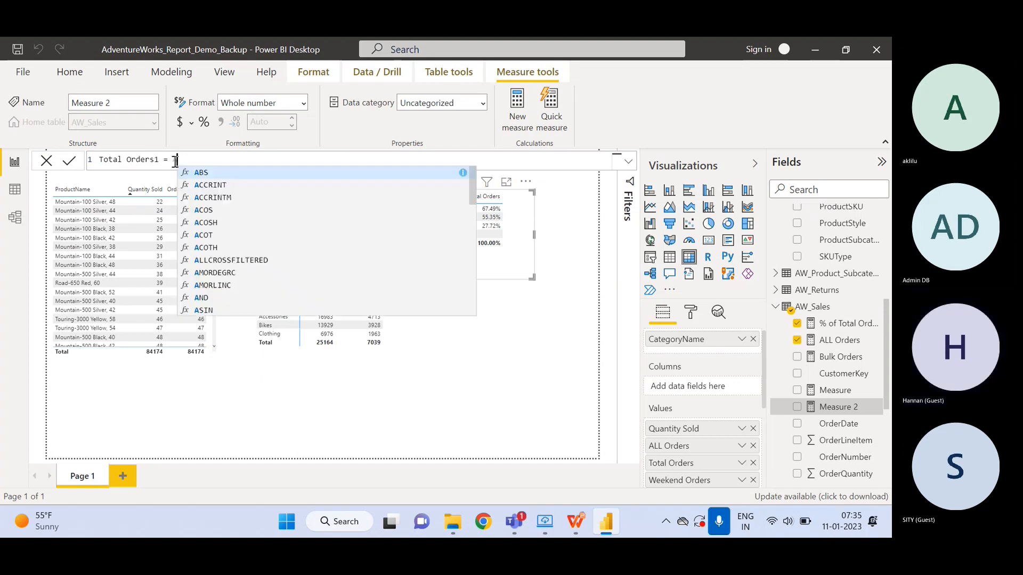
pyautogui.write('l')
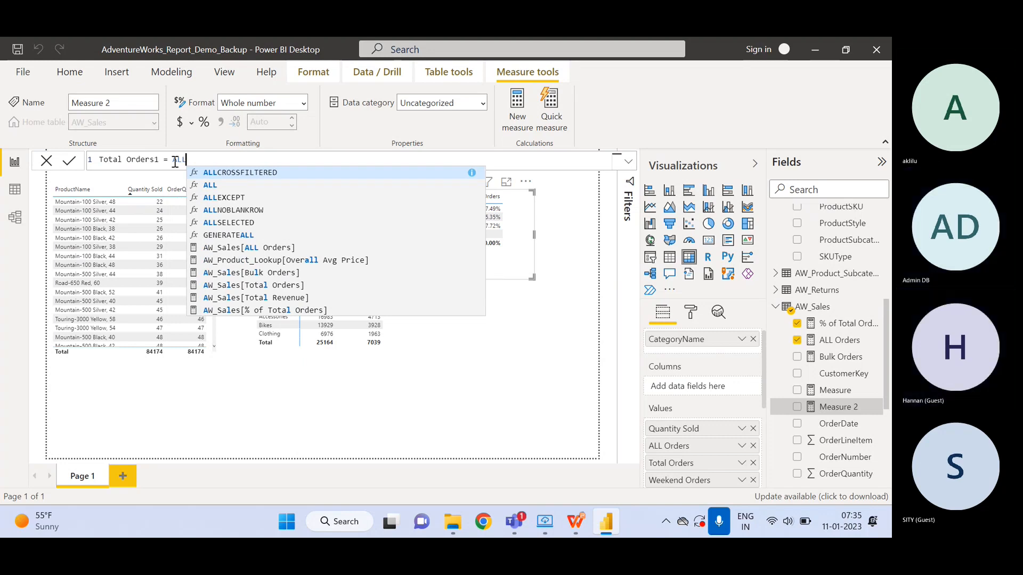
pyautogui.press('Down')
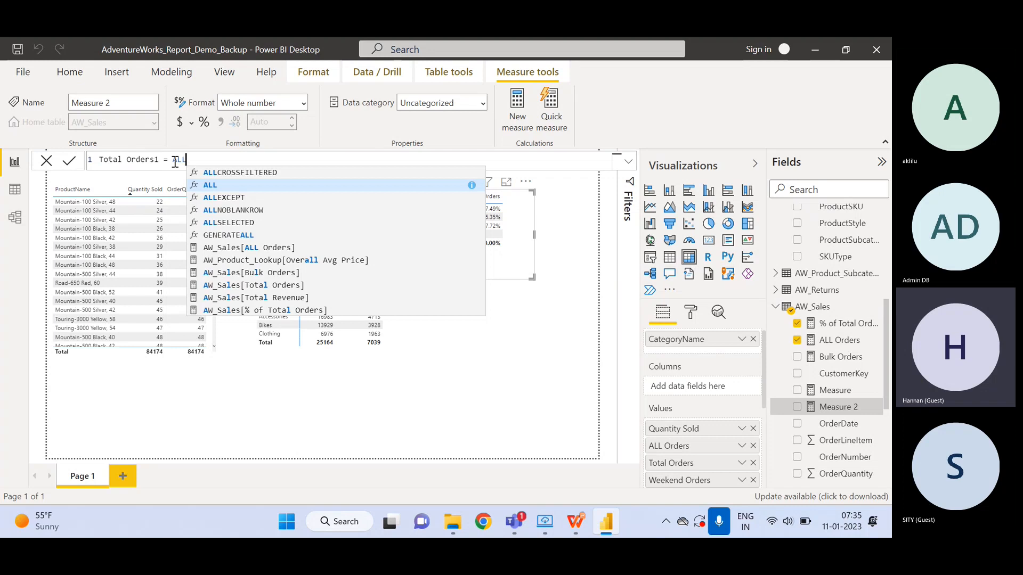
pyautogui.press('Down')
pyautogui.press('Down')
pyautogui.press('Down')
pyautogui.press('Down')
pyautogui.press('Down')
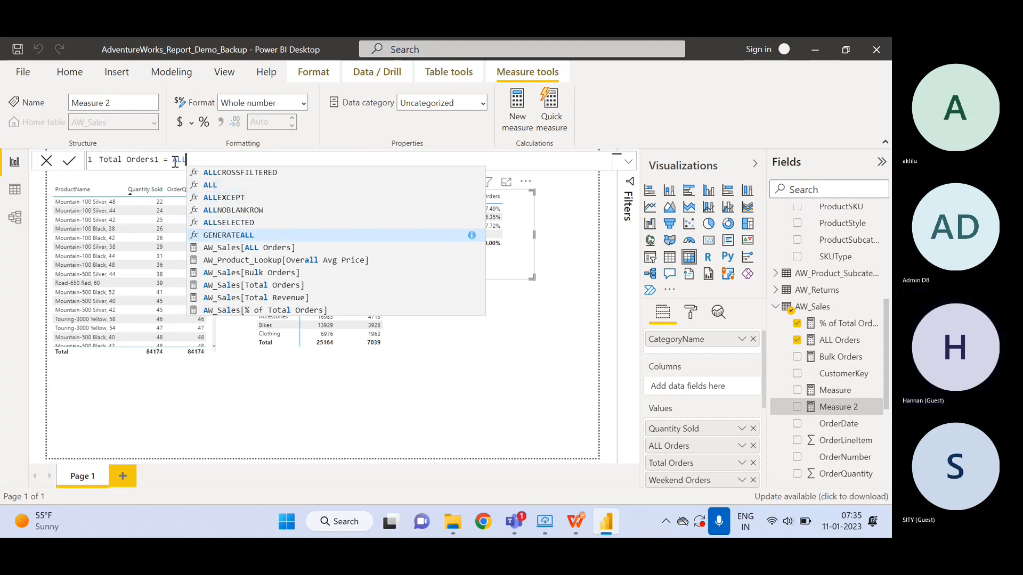
pyautogui.press('Tab')
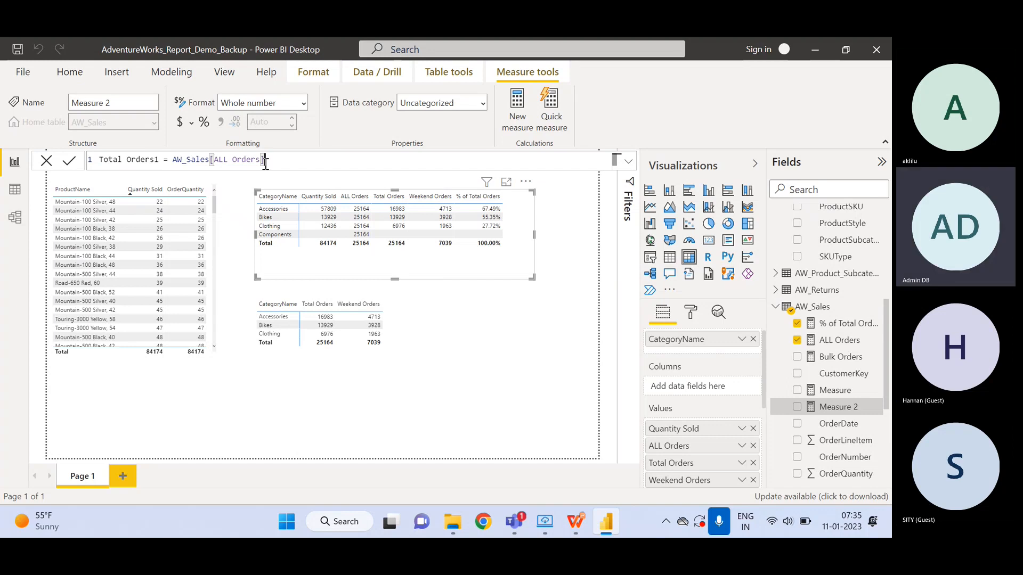
# Replace the AW_Sales[ALL Orders] reference in the Total Orders1 formula with ALL(AW_Sales) and commit the measure
pyautogui.moveTo(271, 163); pyautogui.dragTo(175, 164)
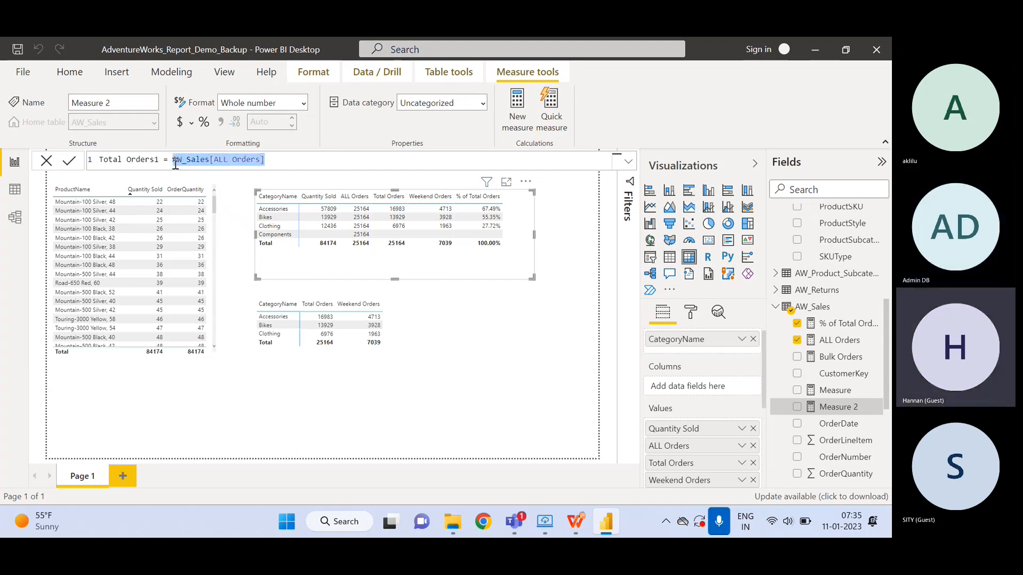
pyautogui.write('ALL')
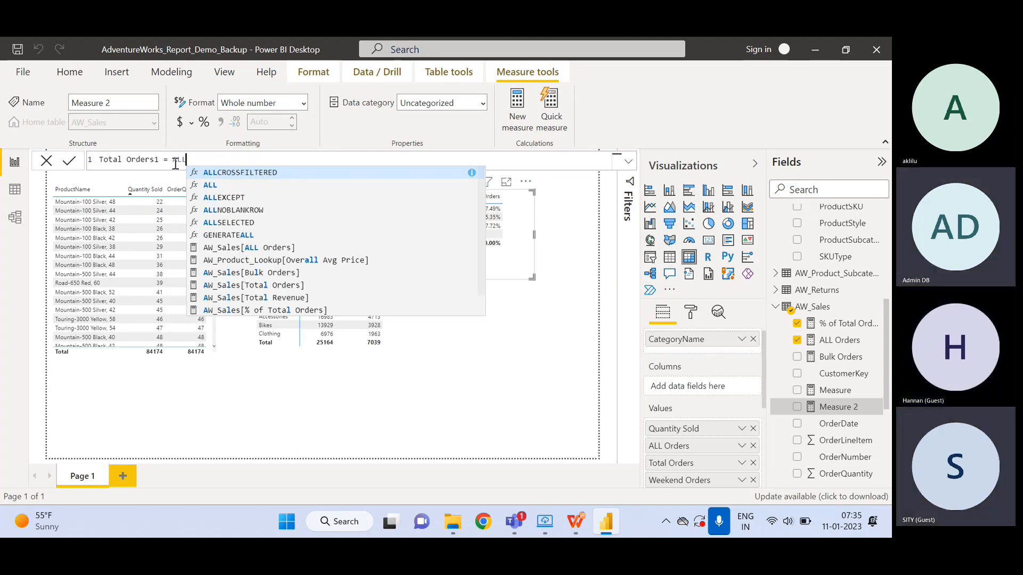
pyautogui.write('(')
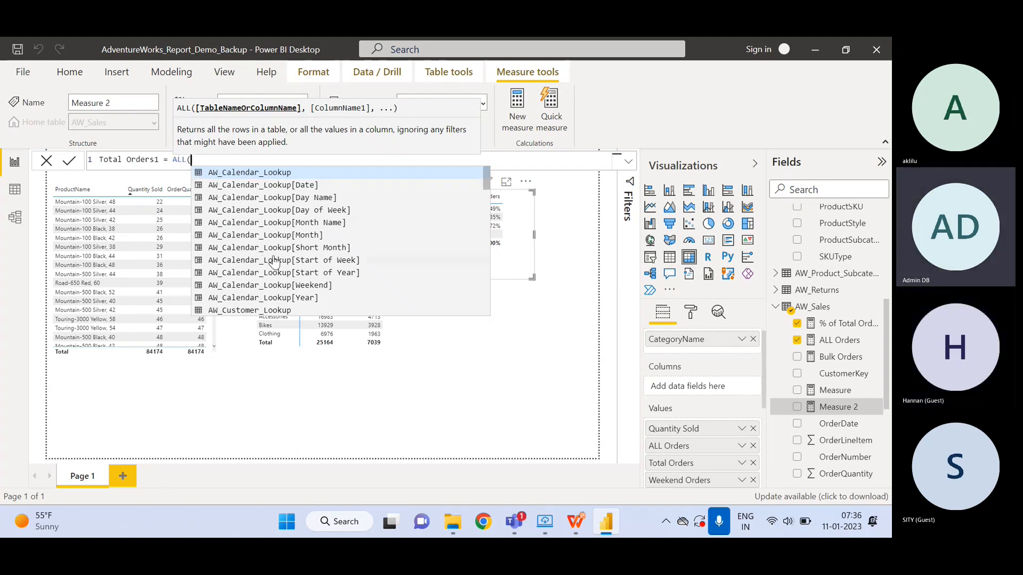
pyautogui.scroll(-1, 272, 259)
pyautogui.scroll(-2, 274, 261)
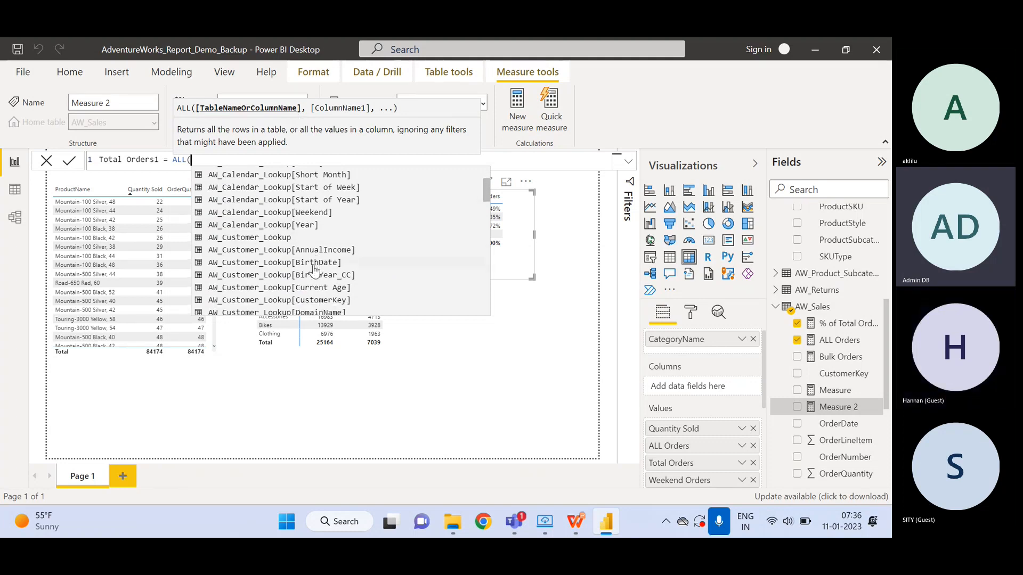
pyautogui.scroll(-1, 315, 272)
pyautogui.scroll(-3, 314, 271)
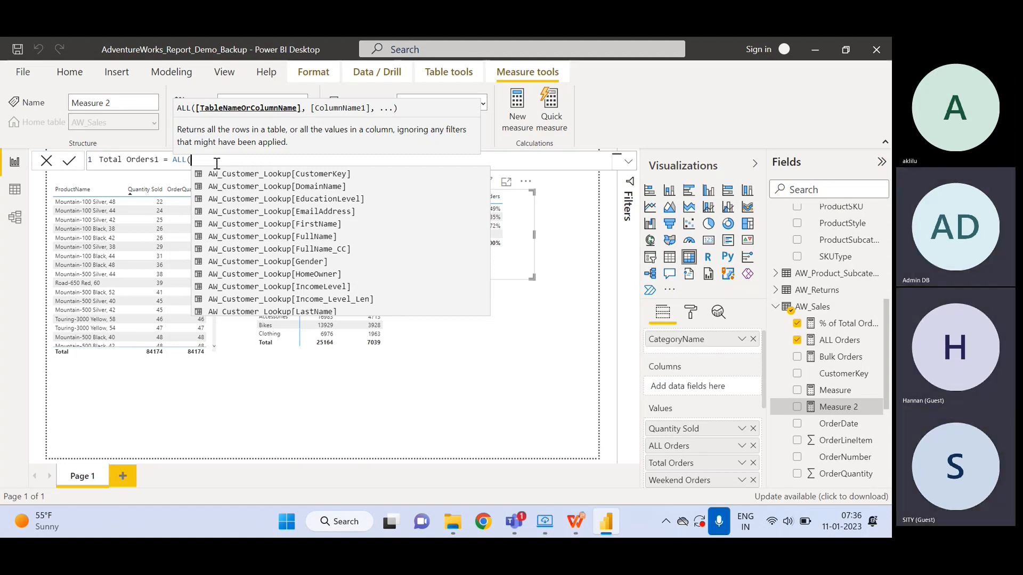
pyautogui.write('AW_SA')
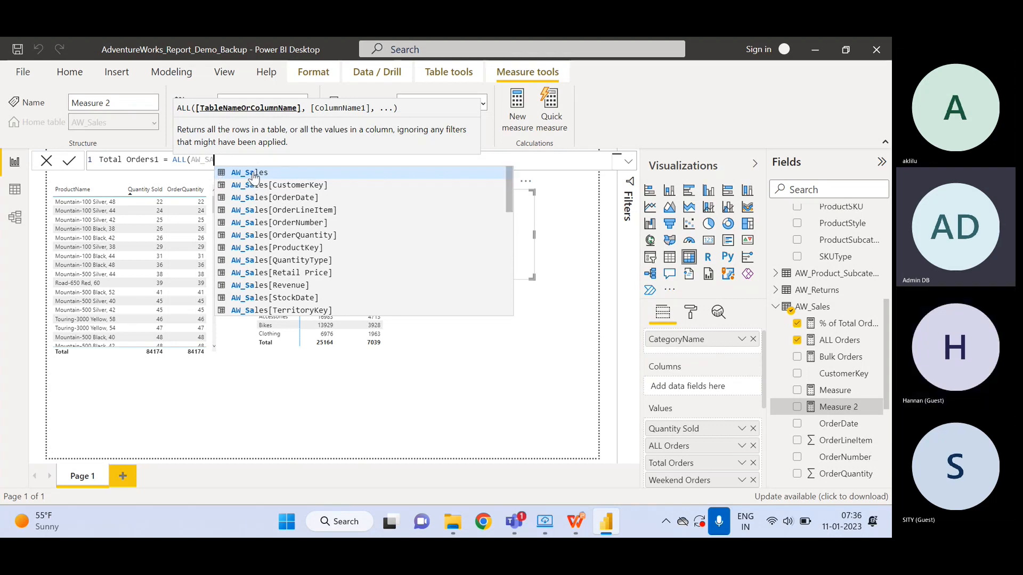
pyautogui.write('les')
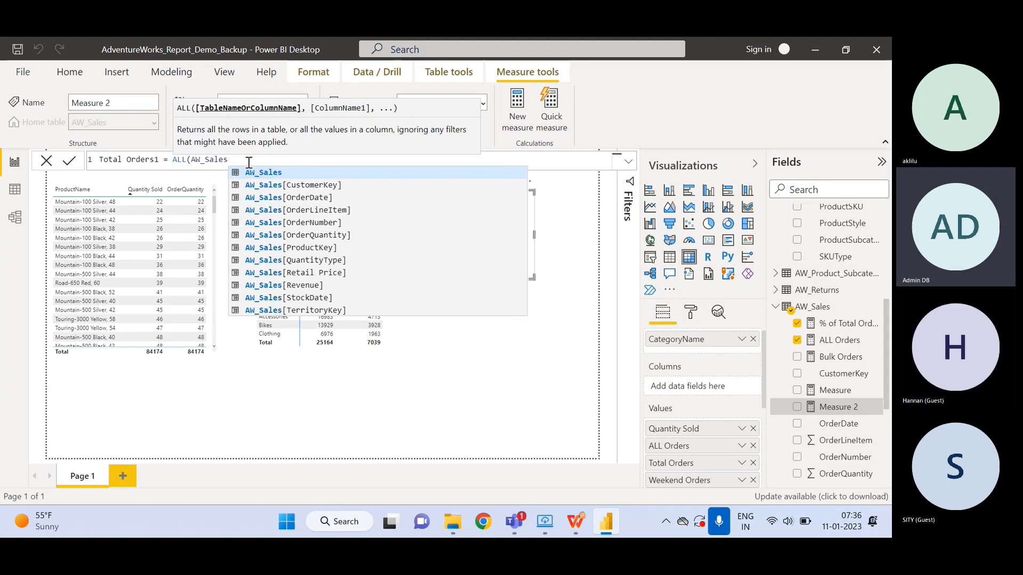
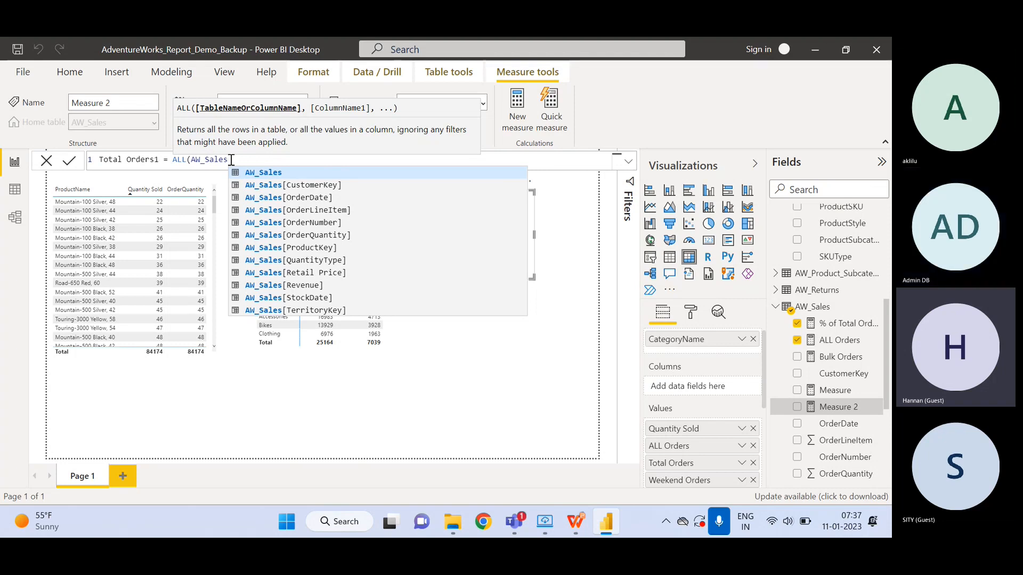
pyautogui.write(')')
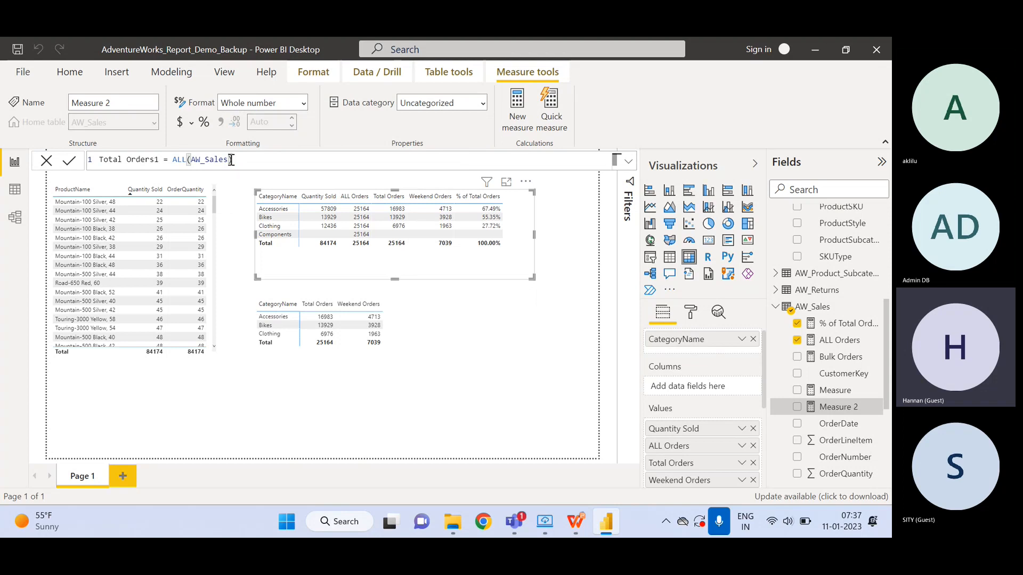
pyautogui.press('Return')
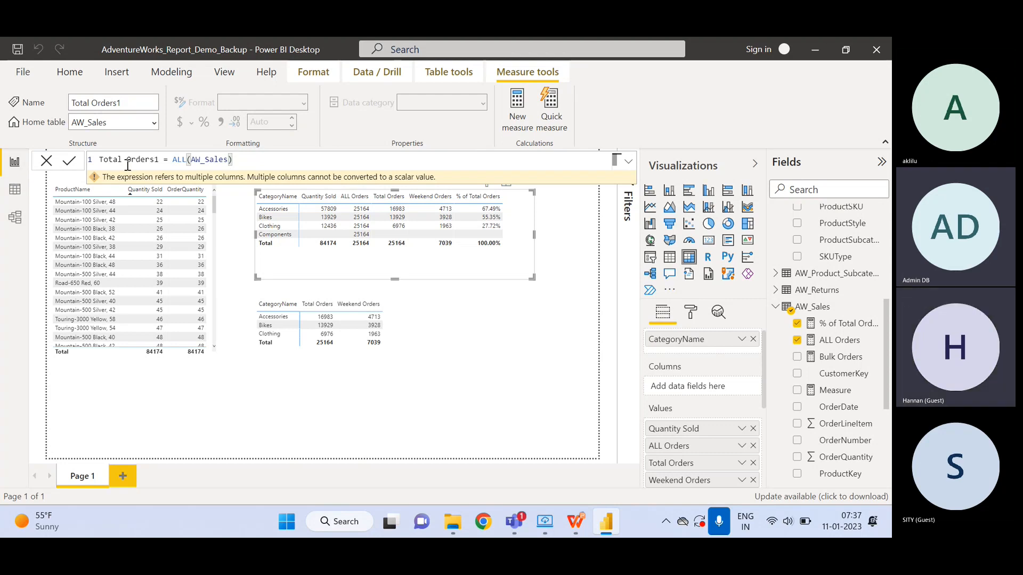
# Examine the ALL(AW_Sales) expression in Total Orders1 and remove its (AW_Sales) argument
pyautogui.doubleClick(178, 159)
pyautogui.moveTo(198, 160); pyautogui.dragTo(245, 157)
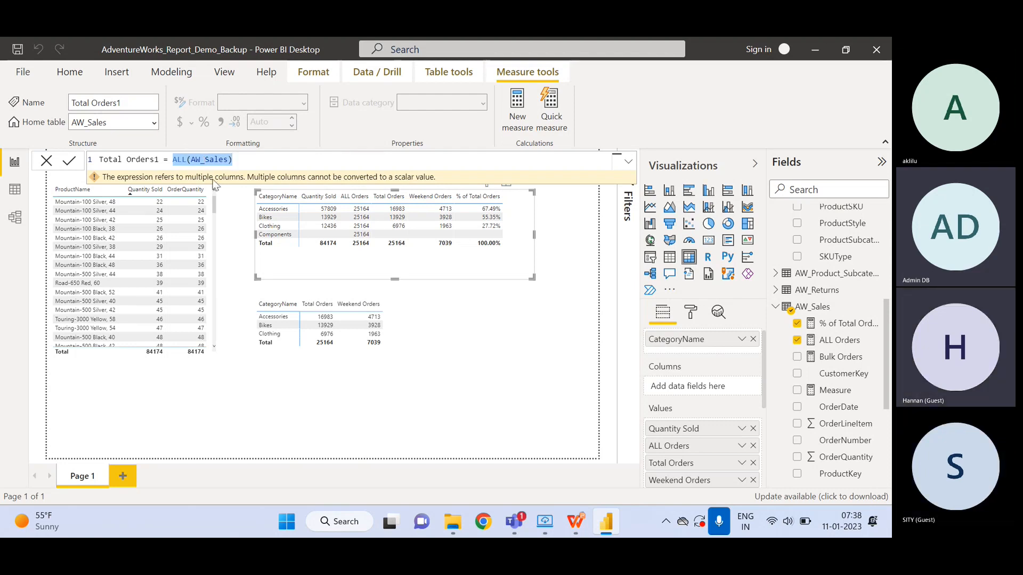
pyautogui.moveTo(216, 172)
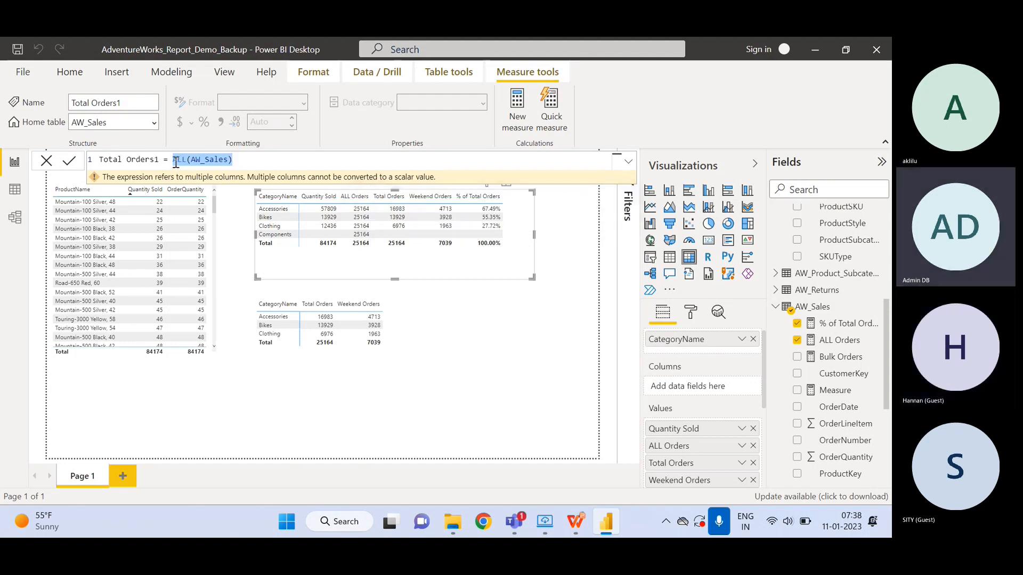
pyautogui.click(234, 160)
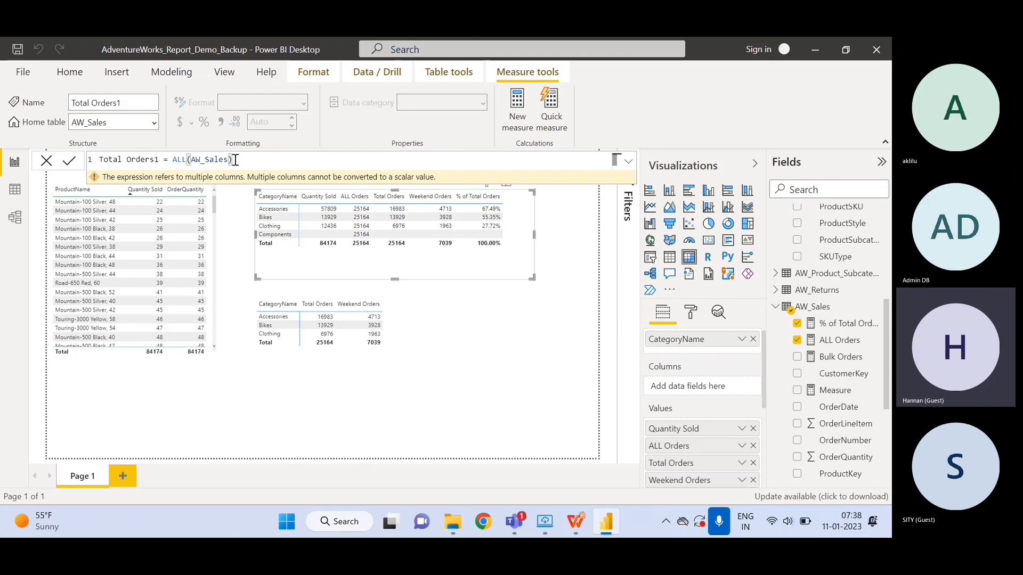
pyautogui.press('BackSpace')
pyautogui.press('BackSpace')
pyautogui.press('BackSpace')
pyautogui.press('BackSpace')
pyautogui.press('BackSpace')
pyautogui.press('BackSpace')
pyautogui.press('BackSpace')
pyautogui.press('BackSpace')
pyautogui.press('BackSpace')
pyautogui.press('BackSpace')
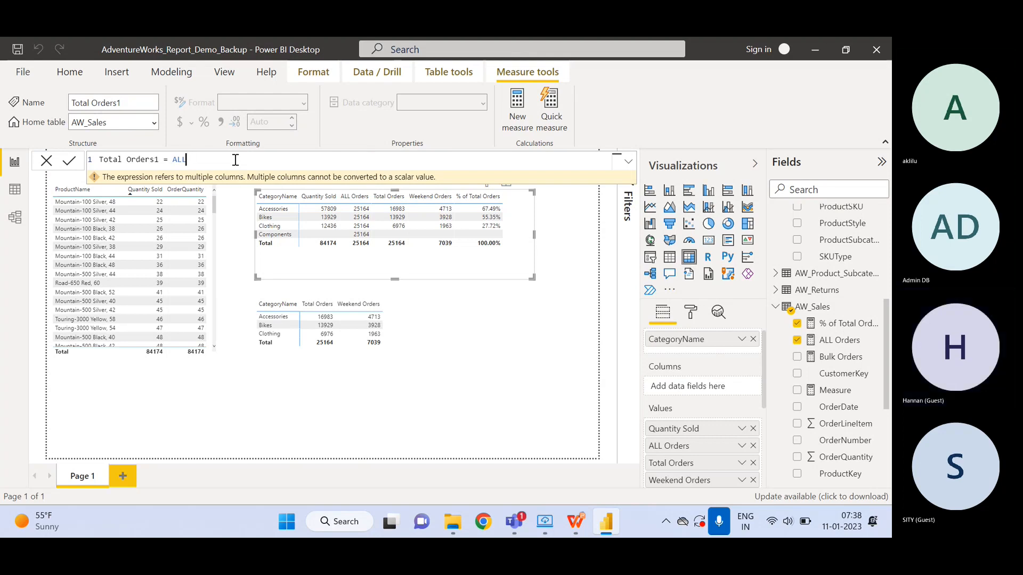
# Reopen the ALL argument with AW_S and look through the suggested AW_Sales columns and the function's parameter hint
pyautogui.write('(')
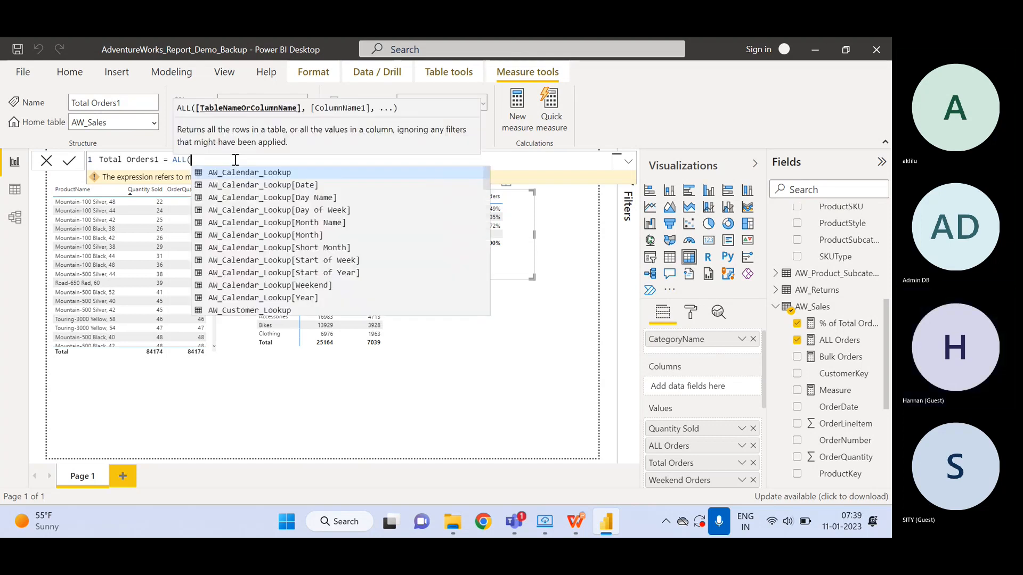
pyautogui.write('AW')
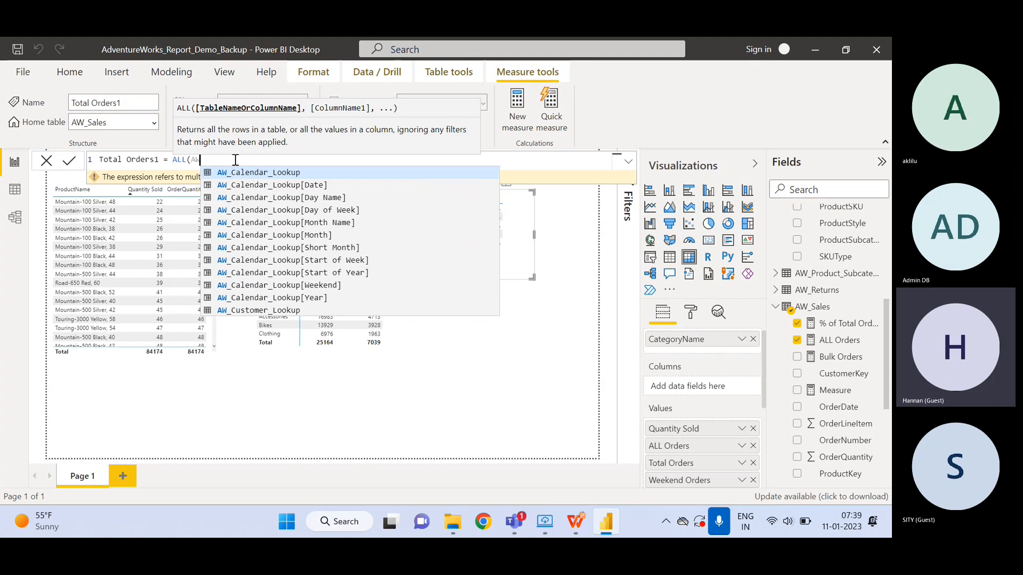
pyautogui.write('_S')
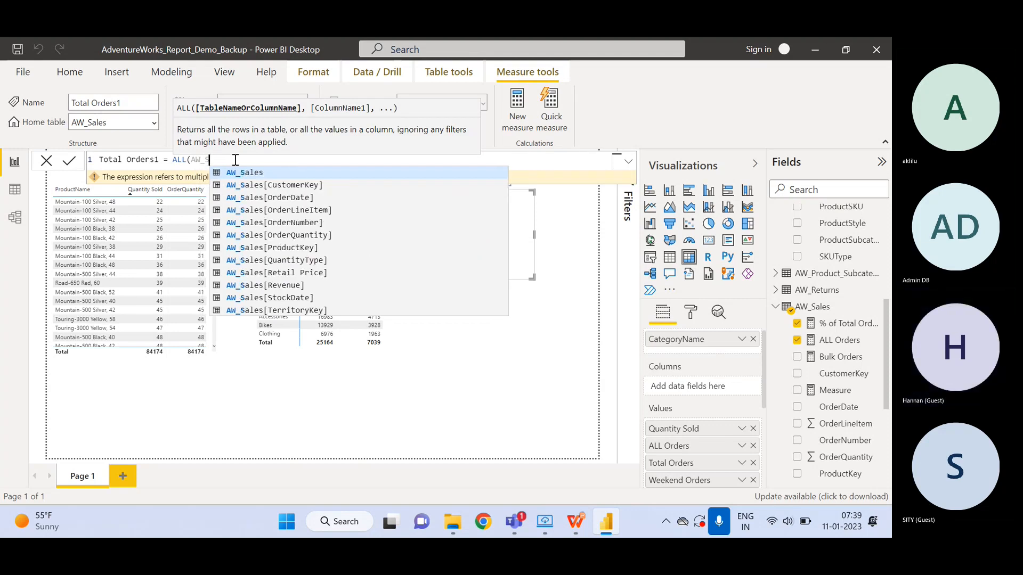
pyautogui.press('Down')
pyautogui.press('Down')
pyautogui.press('Down')
pyautogui.press('Down')
pyautogui.press('Down')
pyautogui.press('Down')
pyautogui.press('Down')
pyautogui.press('Down')
pyautogui.press('Down')
pyautogui.press('Down')
pyautogui.press('Down')
pyautogui.press('Down')
pyautogui.press('Down')
pyautogui.press('Down')
pyautogui.press('Down')
pyautogui.press('Down')
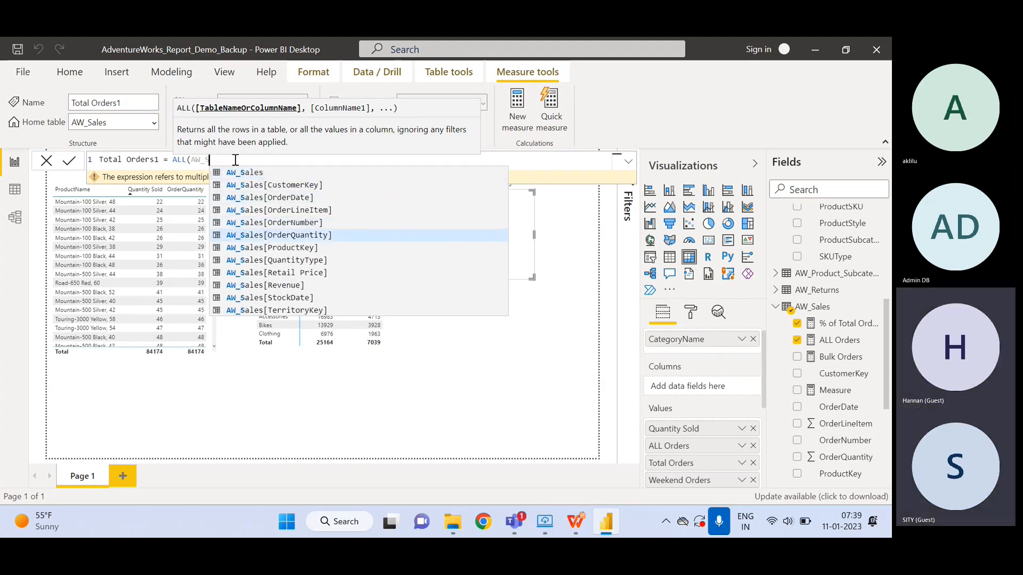
pyautogui.press('Up')
pyautogui.press('Up')
pyautogui.press('Up')
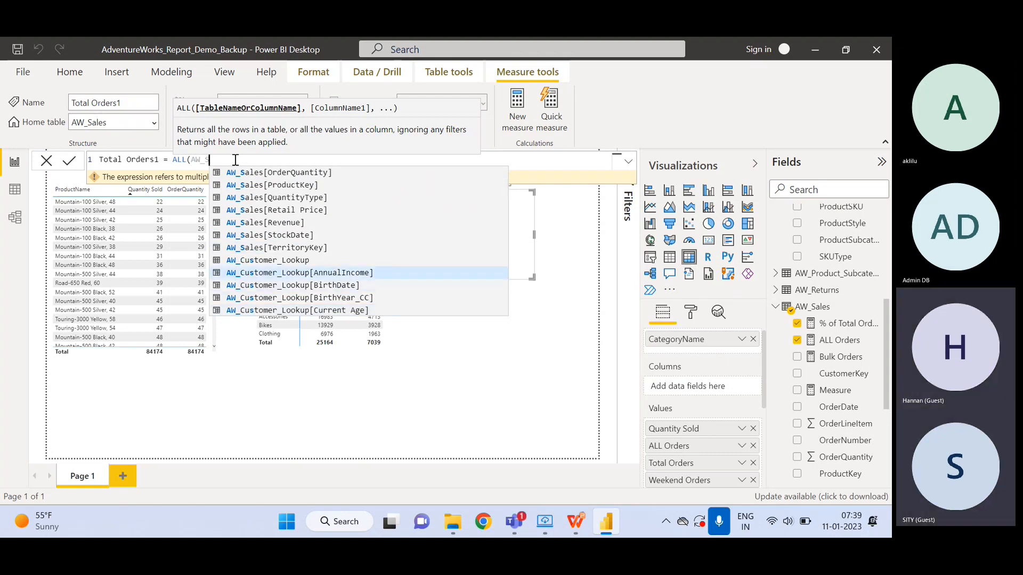
pyautogui.press('Up')
pyautogui.press('Up')
pyautogui.press('Up')
pyautogui.press('Up')
pyautogui.press('Up')
pyautogui.press('Up')
pyautogui.press('Up')
pyautogui.press('Up')
pyautogui.press('Up')
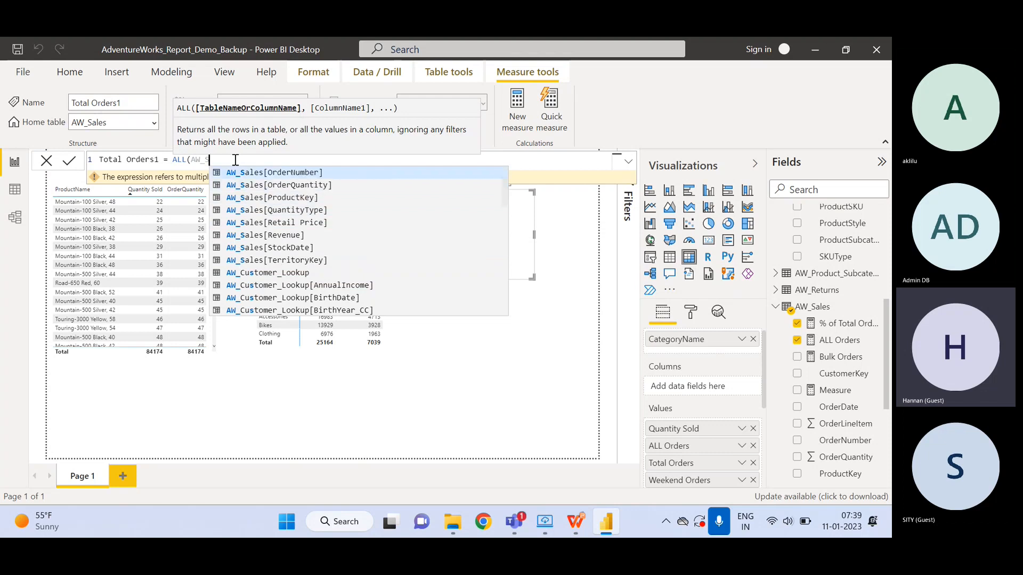
pyautogui.press('Down')
pyautogui.press('Down')
pyautogui.press('Up')
pyautogui.press('Up')
pyautogui.press('Up')
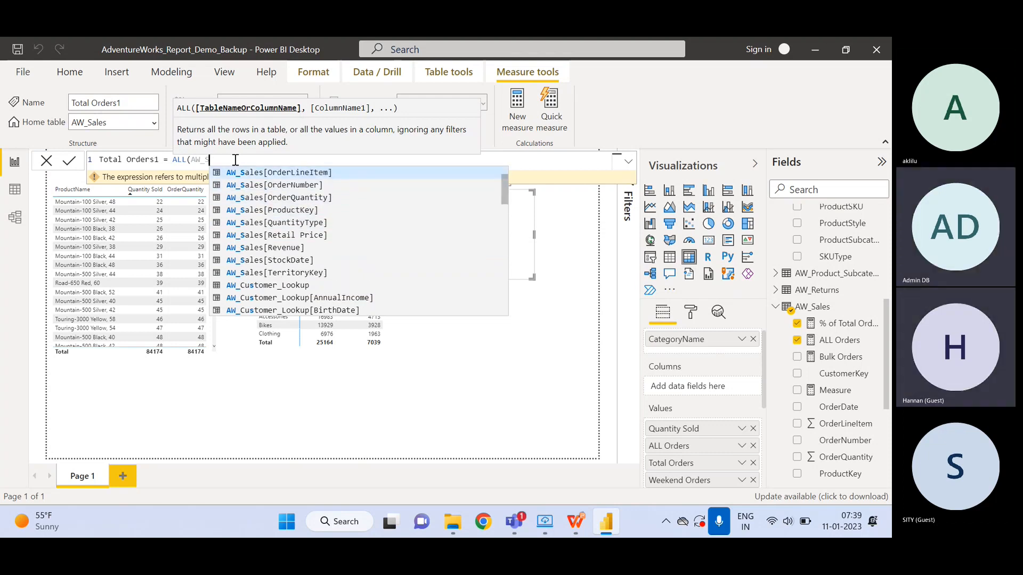
pyautogui.press('Up')
pyautogui.press('Down')
pyautogui.press('Down')
pyautogui.press('Up')
pyautogui.press('Up')
pyautogui.press('Up')
pyautogui.press('Up')
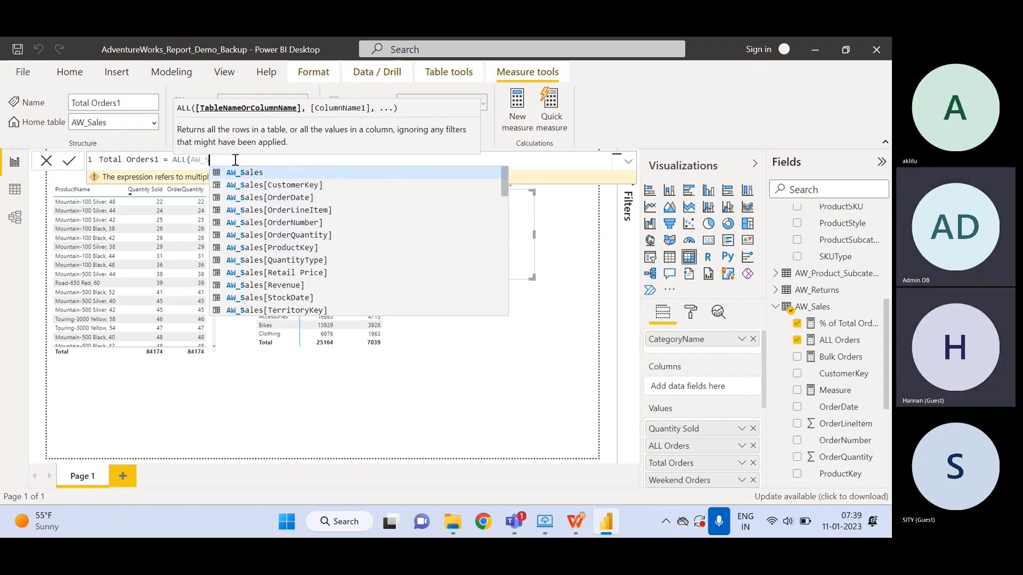
pyautogui.press('Up')
pyautogui.press('Down')
pyautogui.press('Down')
pyautogui.press('Down')
pyautogui.press('Down')
pyautogui.press('Down')
pyautogui.press('Down')
pyautogui.press('Down')
pyautogui.press('Down')
pyautogui.press('Down')
pyautogui.press('Down')
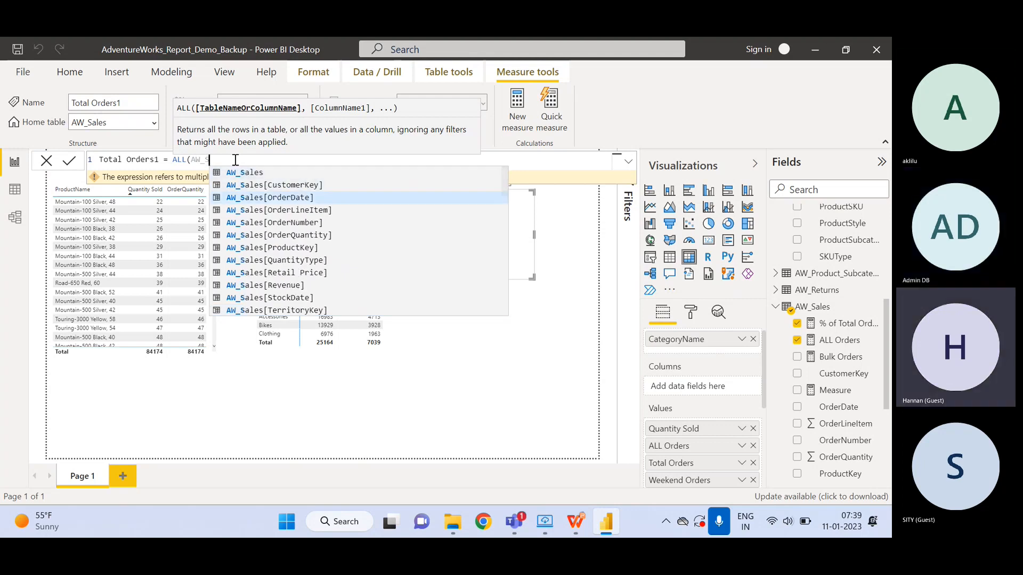
pyautogui.press('Down')
pyautogui.press('Down')
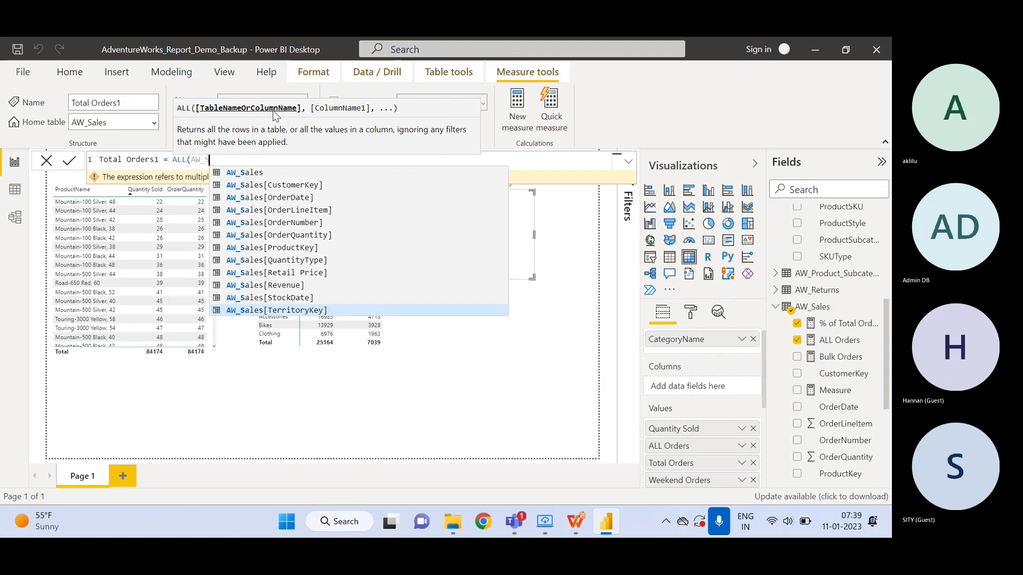
pyautogui.click(273, 110)
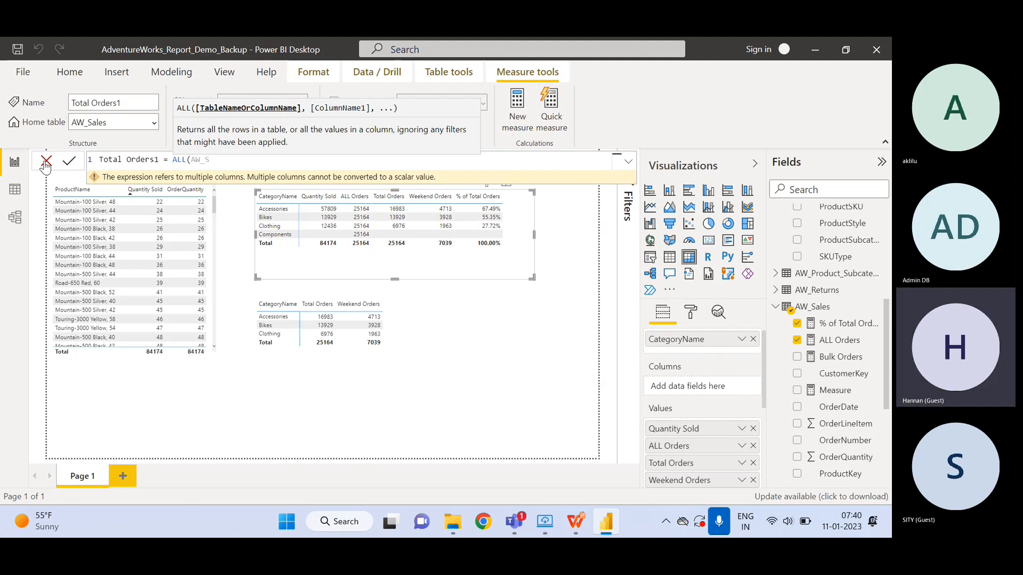
pyautogui.press('BackSpace')
pyautogui.press('BackSpace')
pyautogui.press('BackSpace')
pyautogui.press('BackSpace')
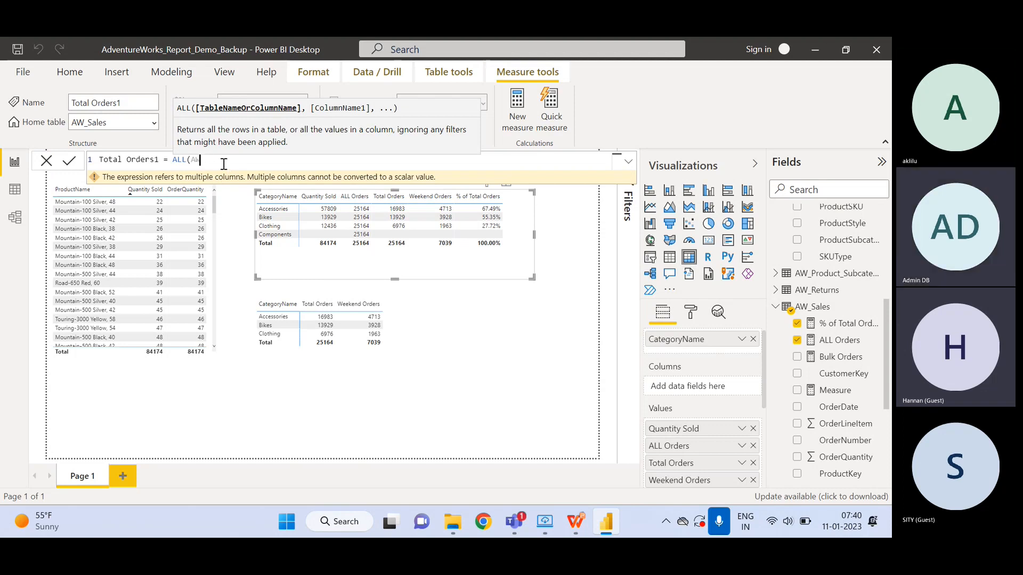
# Complete the Total Orders1 formula as ALL(AW_Sales[OrderQuantity]) using the suggested column and commit it
pyautogui.write('AW')
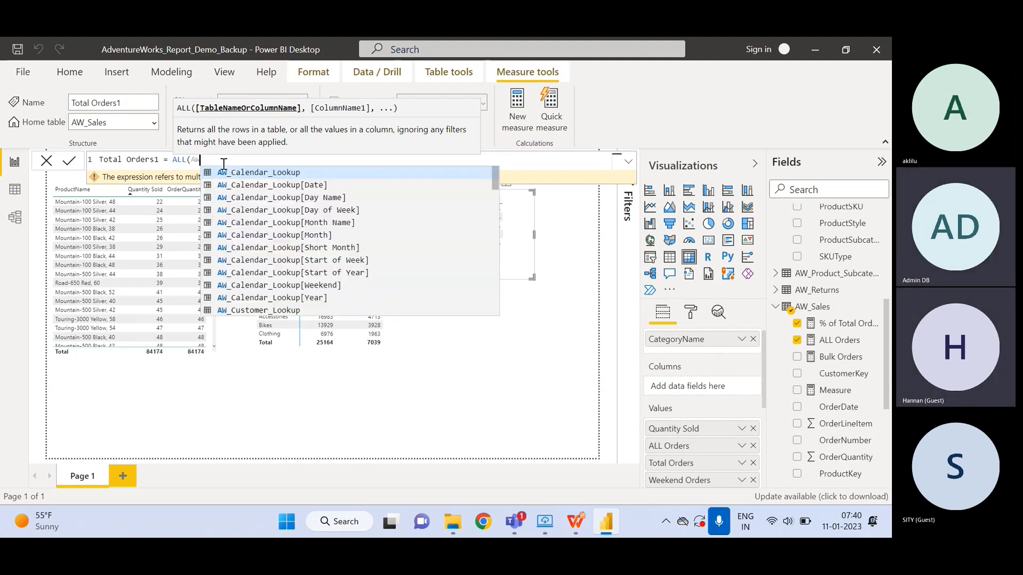
pyautogui.press('Down')
pyautogui.press('Down')
pyautogui.press('Down')
pyautogui.press('Down')
pyautogui.press('Down')
pyautogui.press('Down')
pyautogui.press('Down')
pyautogui.press('Down')
pyautogui.press('Down')
pyautogui.press('Down')
pyautogui.press('Down')
pyautogui.press('Down')
pyautogui.press('Down')
pyautogui.press('Down')
pyautogui.press('Down')
pyautogui.press('Down')
pyautogui.press('Down')
pyautogui.press('Down')
pyautogui.press('Down')
pyautogui.press('Down')
pyautogui.press('Down')
pyautogui.press('Down')
pyautogui.press('Down')
pyautogui.press('Down')
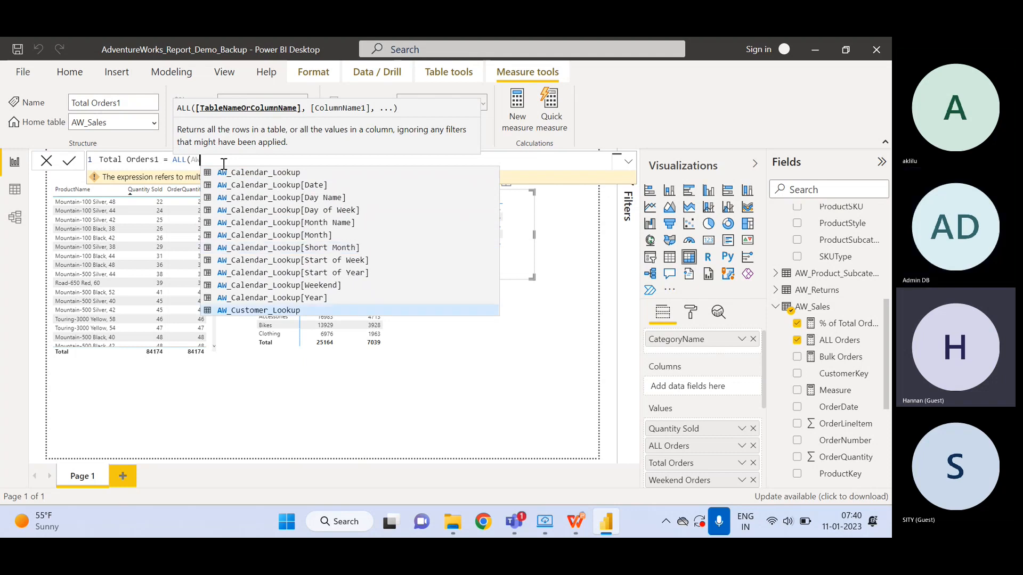
pyautogui.press('Down')
pyautogui.press('Down')
pyautogui.press('Down')
pyautogui.press('Down')
pyautogui.press('Down')
pyautogui.press('Down')
pyautogui.press('Down')
pyautogui.press('Down')
pyautogui.press('Down')
pyautogui.press('Down')
pyautogui.press('Down')
pyautogui.press('Down')
pyautogui.press('Down')
pyautogui.press('Down')
pyautogui.press('Down')
pyautogui.press('Down')
pyautogui.press('Down')
pyautogui.press('Down')
pyautogui.press('Down')
pyautogui.press('Down')
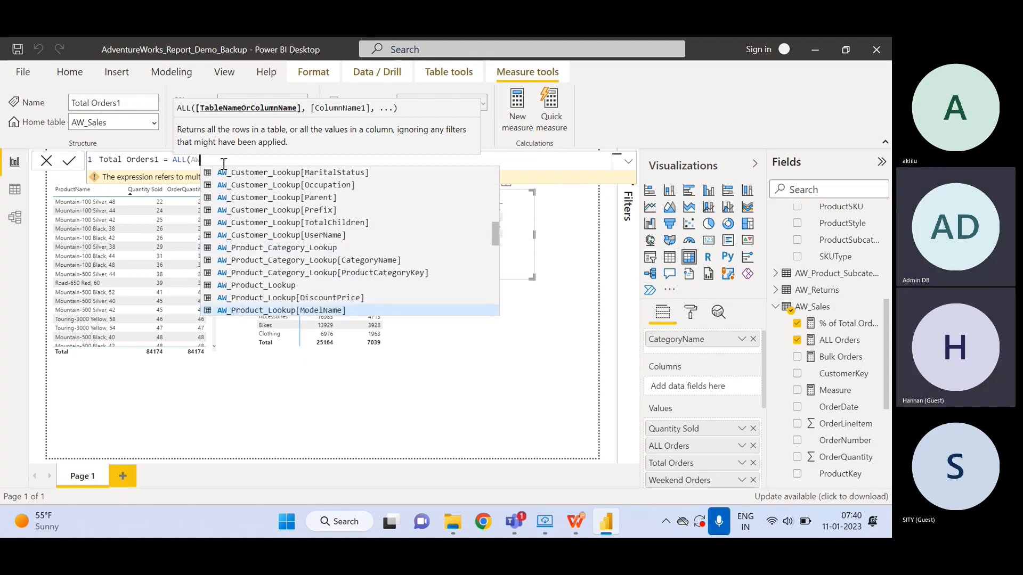
pyautogui.press('Up')
pyautogui.press('Up')
pyautogui.press('Up')
pyautogui.press('Up')
pyautogui.press('Up')
pyautogui.press('Up')
pyautogui.press('Up')
pyautogui.press('Up')
pyautogui.press('Up')
pyautogui.press('Up')
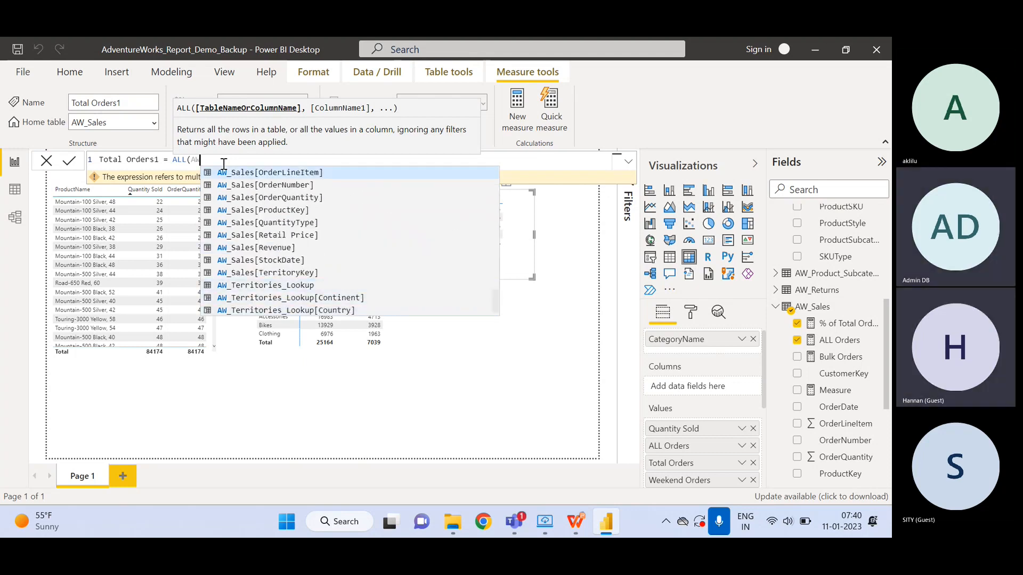
pyautogui.press('Down')
pyautogui.press('Down')
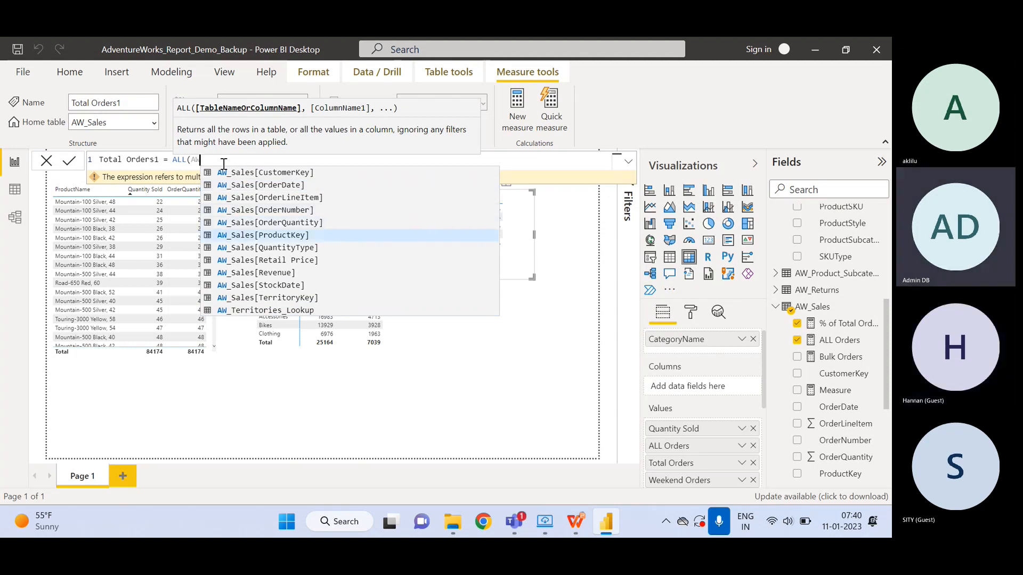
pyautogui.press('Down')
pyautogui.press('Up')
pyautogui.press('Up')
pyautogui.press('Tab')
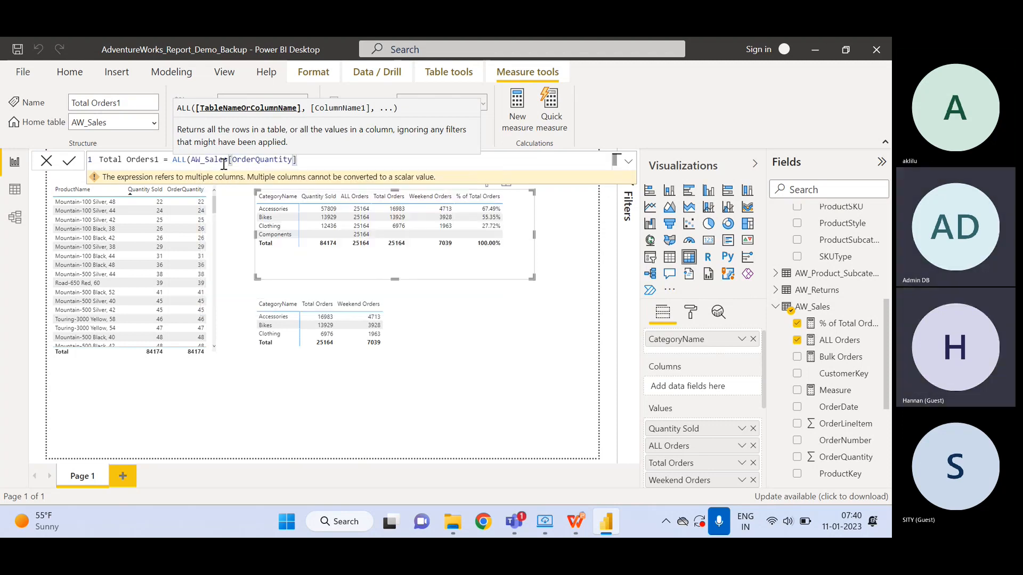
pyautogui.write(')')
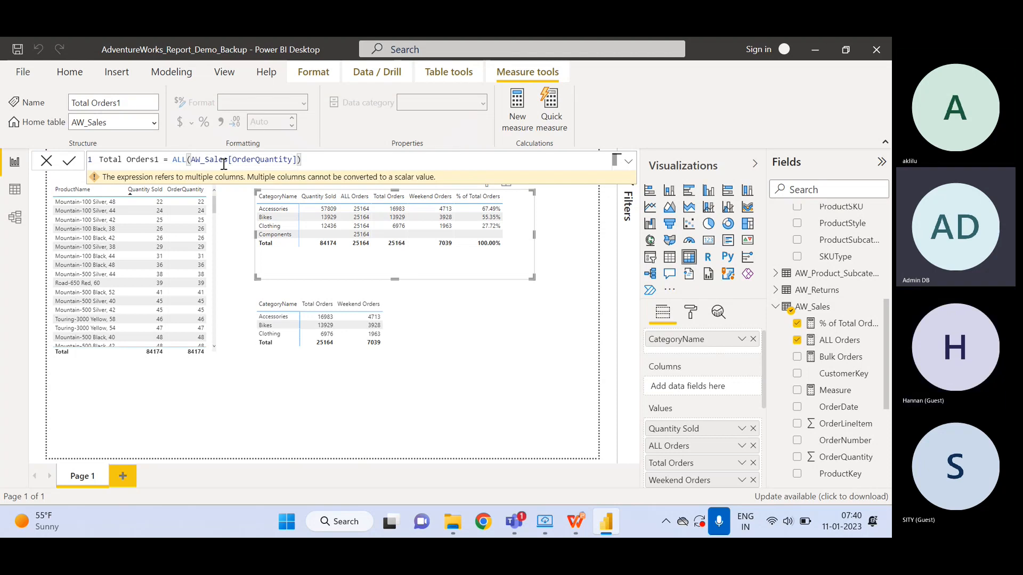
pyautogui.press('Return')
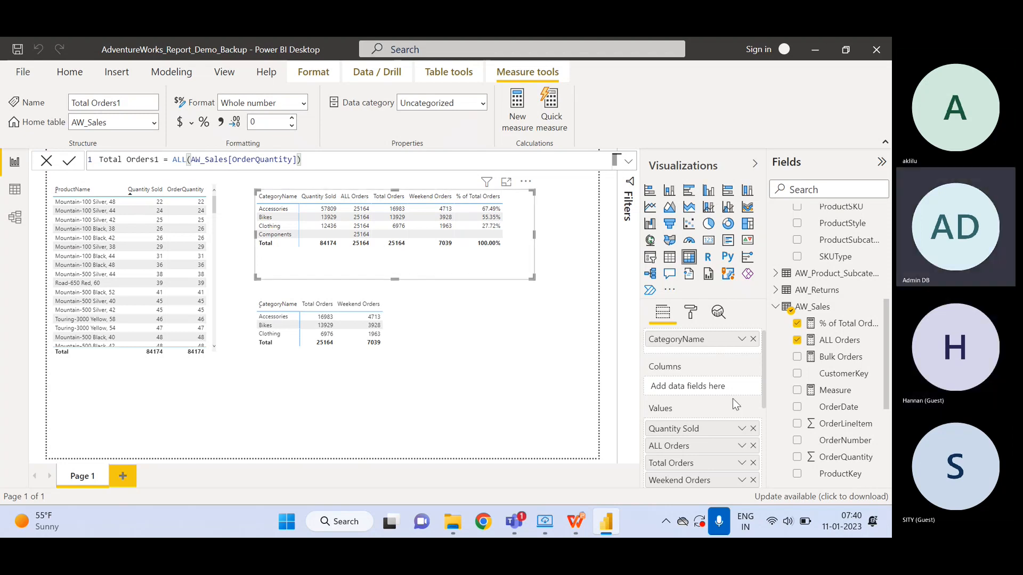
# Try adding the Total Orders1 measure to the upper category matrix's values and remove it again
pyautogui.moveTo(886, 375); pyautogui.dragTo(886, 396)
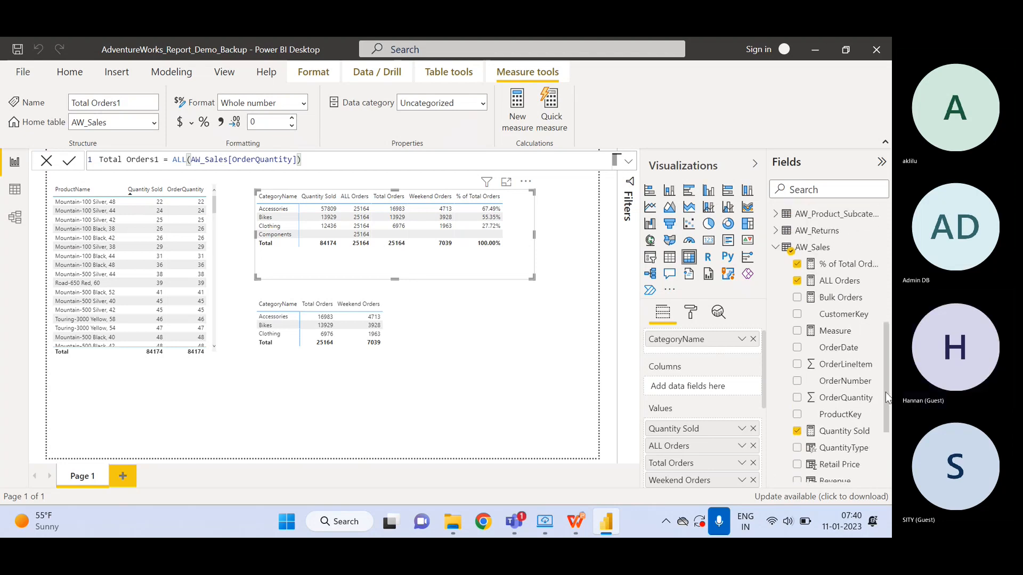
pyautogui.moveTo(885, 392); pyautogui.dragTo(444, 269)
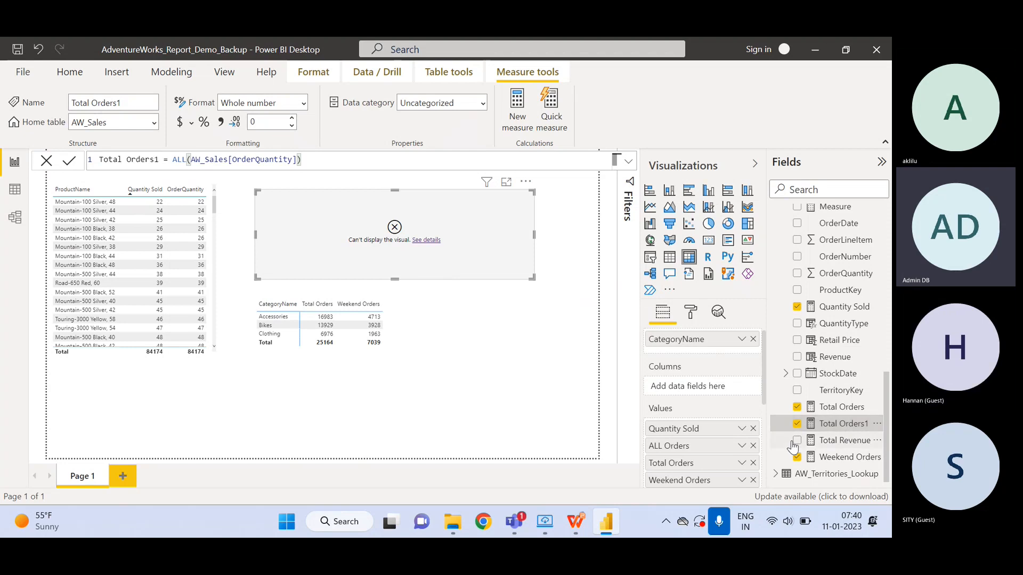
pyautogui.click(797, 423)
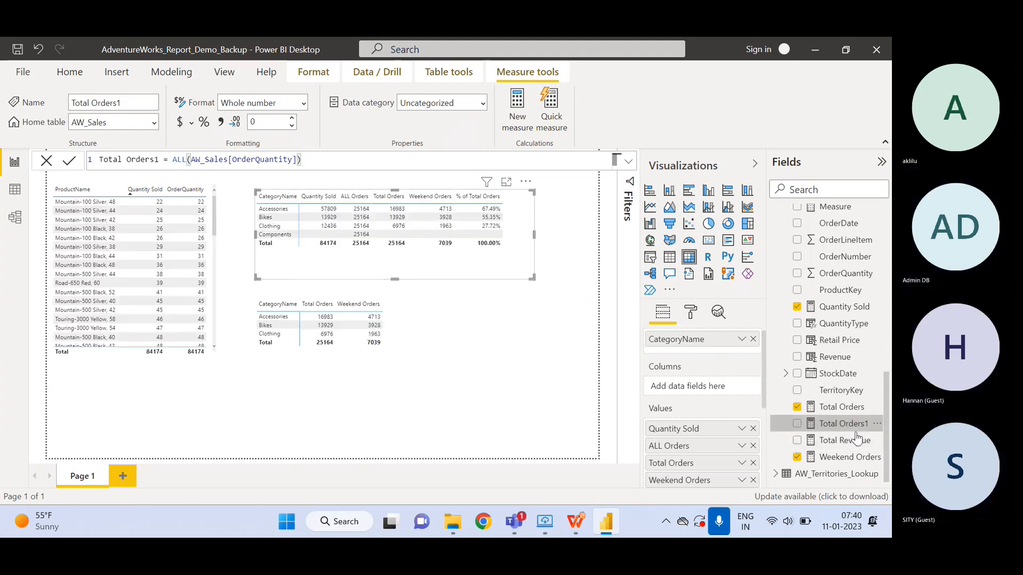
pyautogui.moveTo(852, 424); pyautogui.dragTo(703, 440)
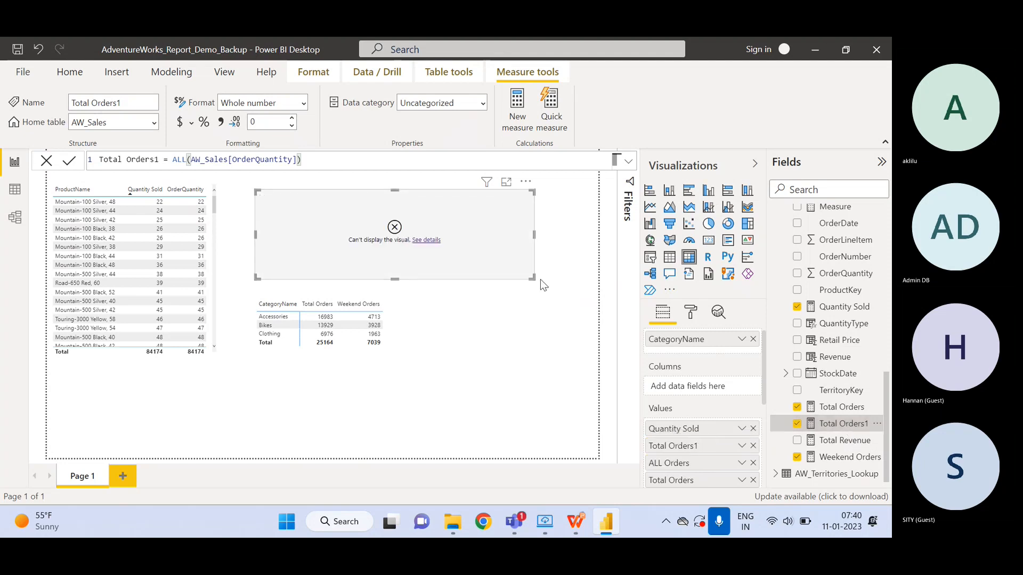
pyautogui.click(753, 446)
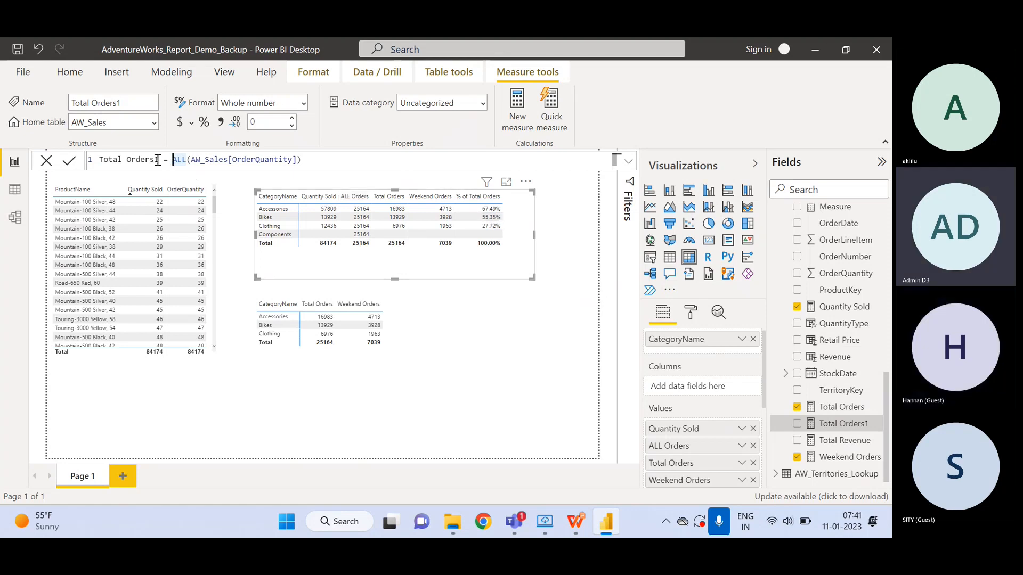
# Replace the ALL(AW_Sales) filter in the ALL Orders formula with [Total Orders1] and commit the measure
pyautogui.moveTo(100, 161); pyautogui.dragTo(158, 162)
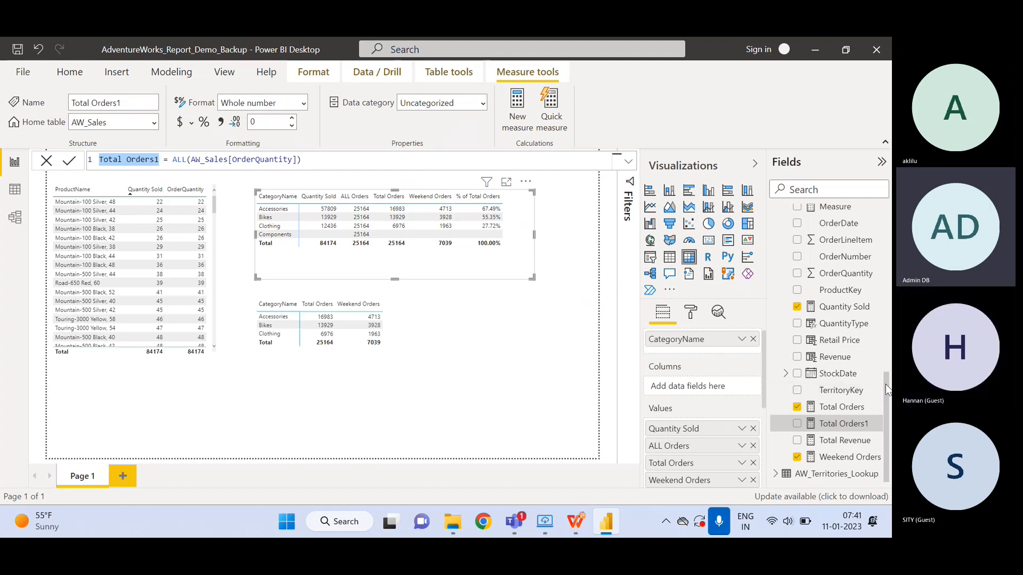
pyautogui.moveTo(885, 385); pyautogui.dragTo(884, 343)
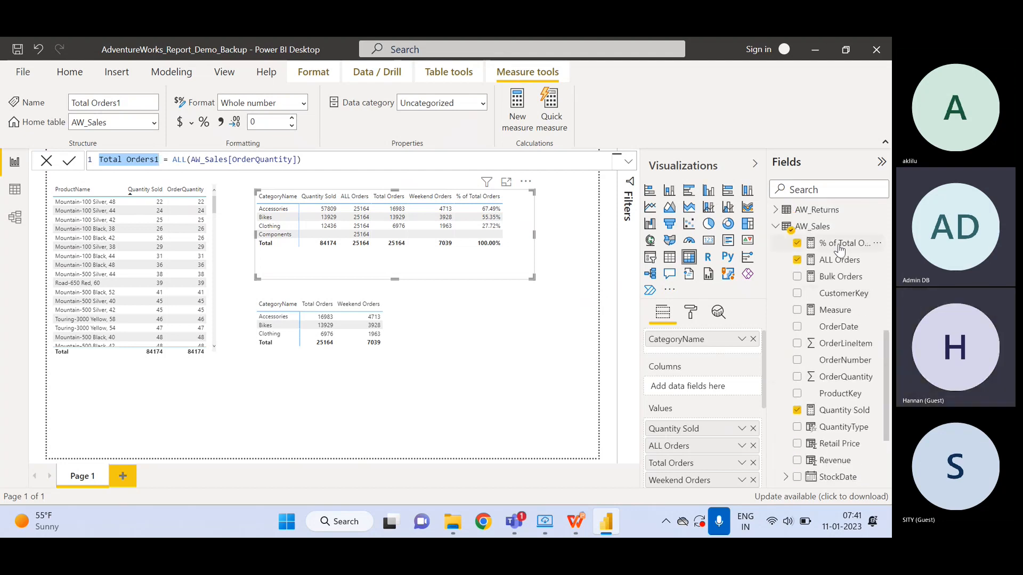
pyautogui.click(836, 268)
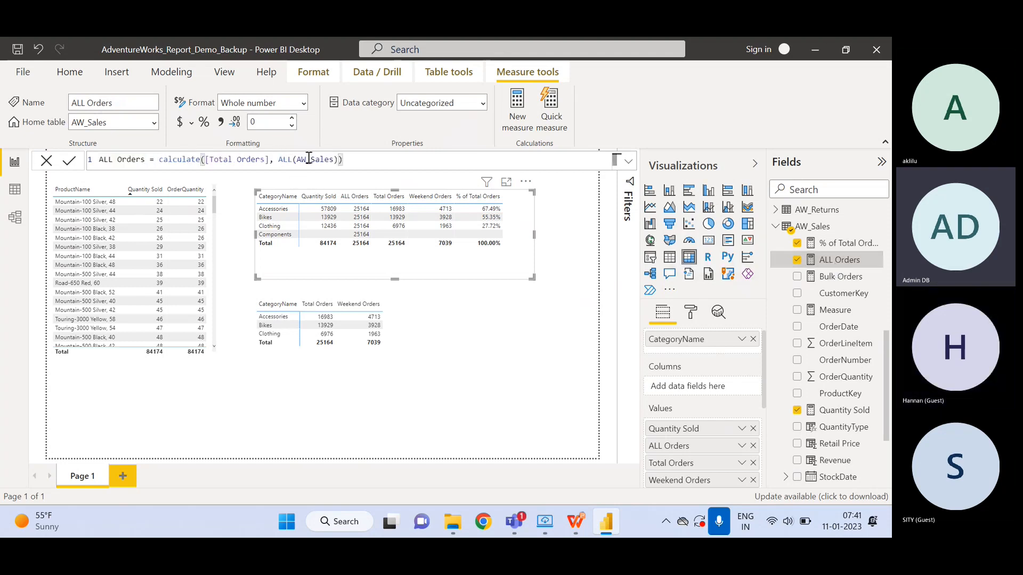
pyautogui.moveTo(279, 159); pyautogui.dragTo(341, 159)
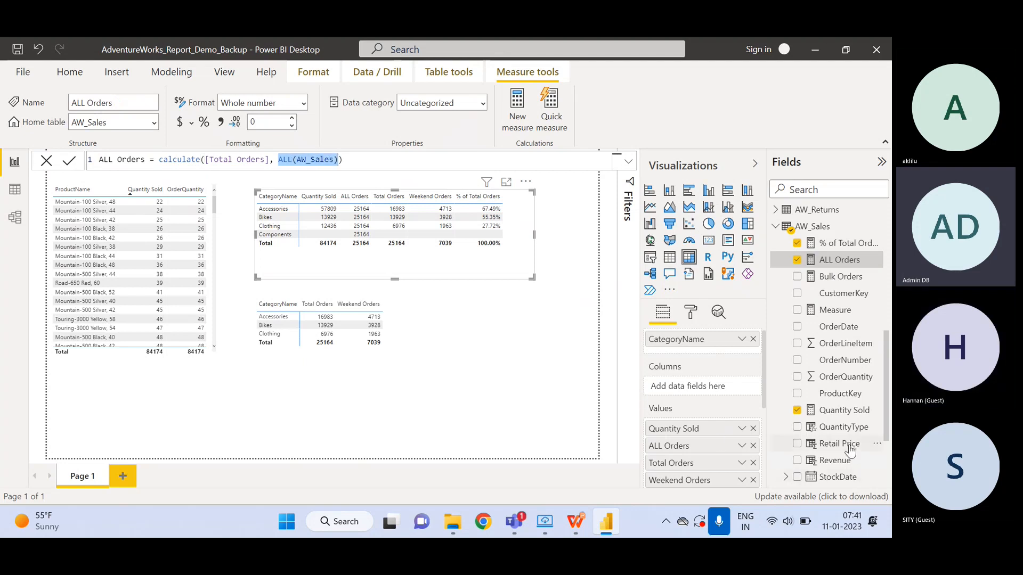
pyautogui.scroll(-3, 831, 410)
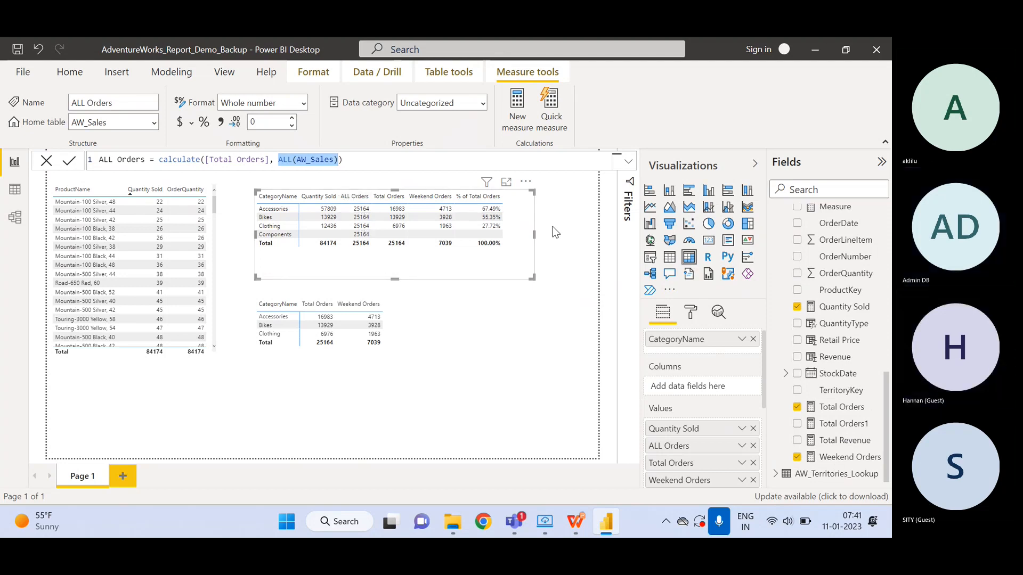
pyautogui.write('Total')
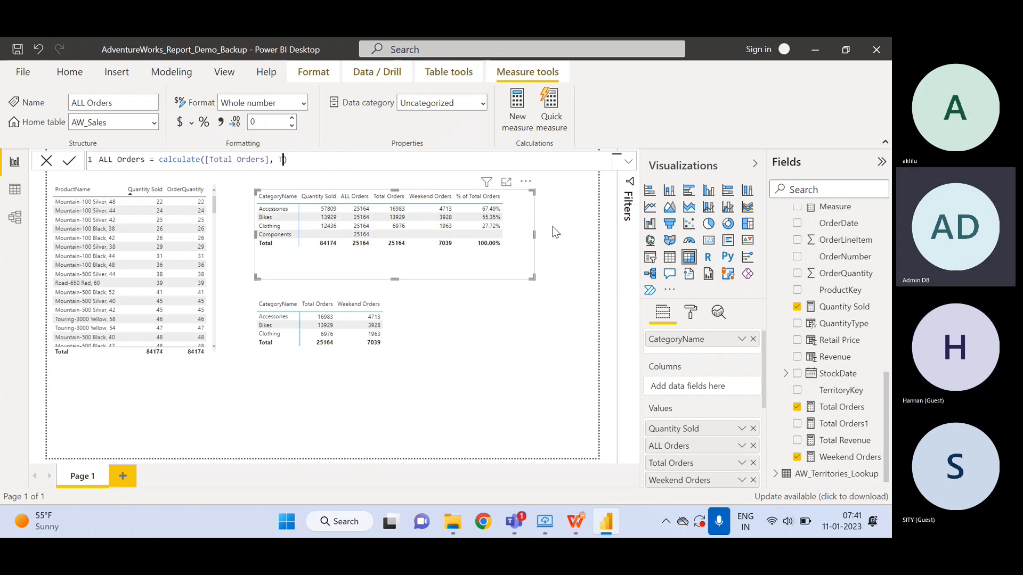
pyautogui.press('Down')
pyautogui.press('Down')
pyautogui.press('Down')
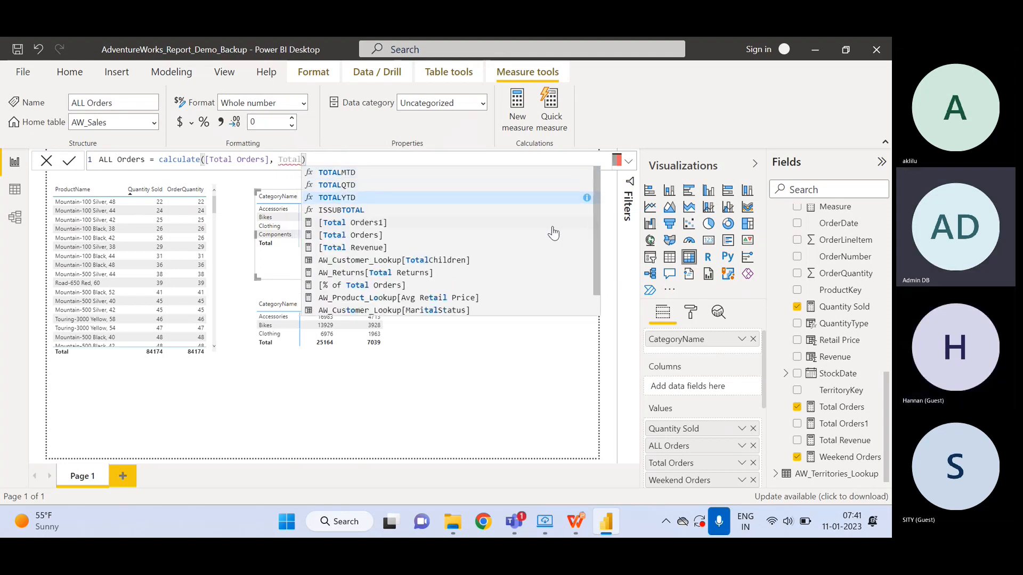
pyautogui.press('Tab')
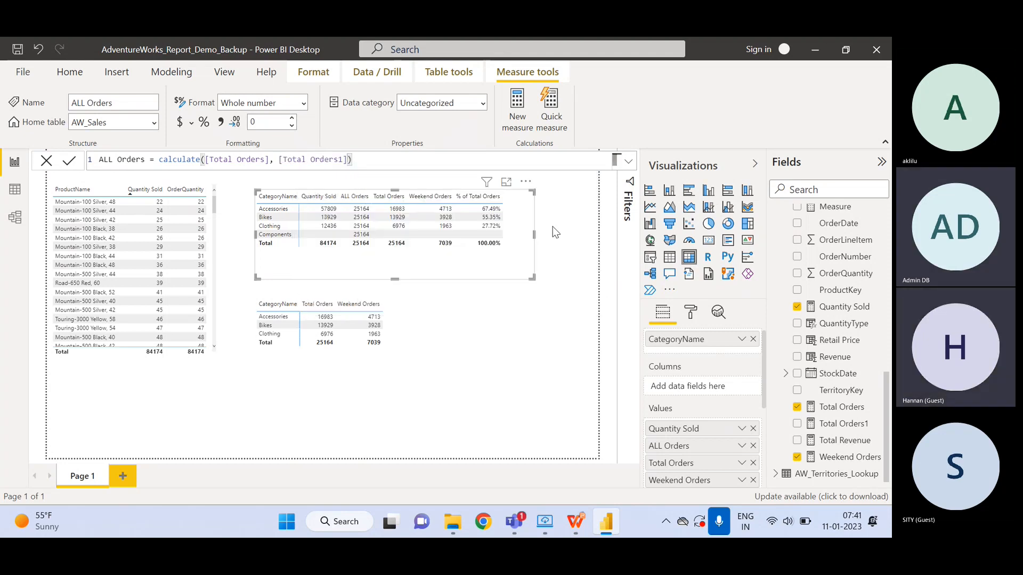
pyautogui.press('Return')
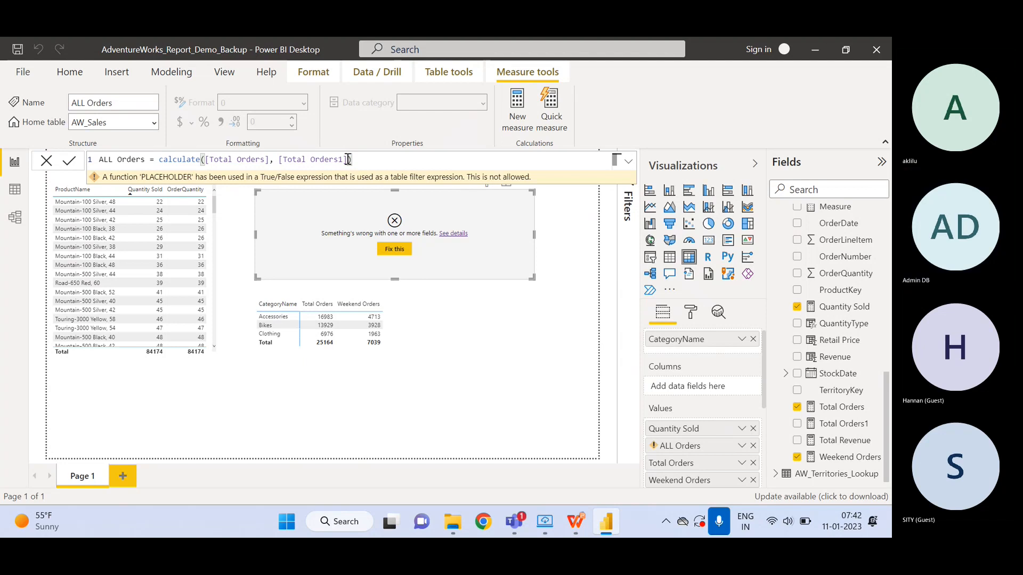
# Remove the [Total Orders1] argument from the CALCULATE function in the ALL Orders formula
pyautogui.hotkey('ctrl', 'a')
pyautogui.moveTo(346, 159); pyautogui.dragTo(280, 160)
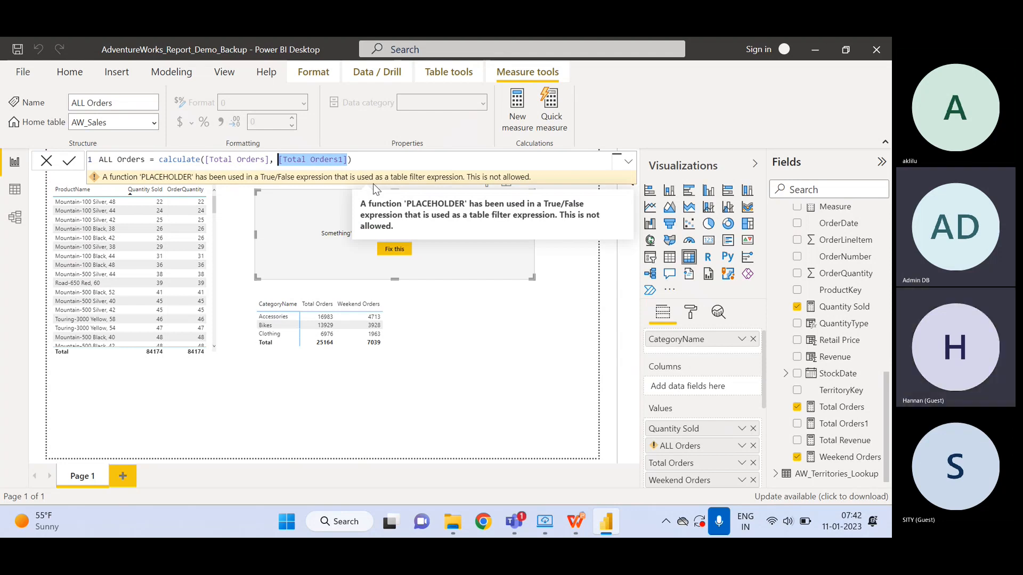
pyautogui.click(347, 160)
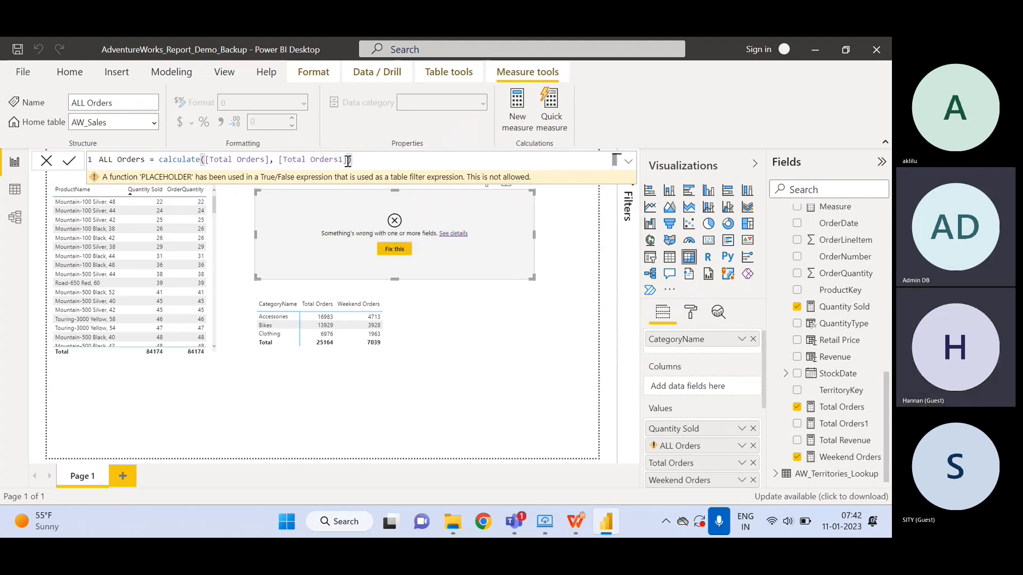
pyautogui.moveTo(347, 160); pyautogui.dragTo(280, 160)
pyautogui.press('BackSpace')
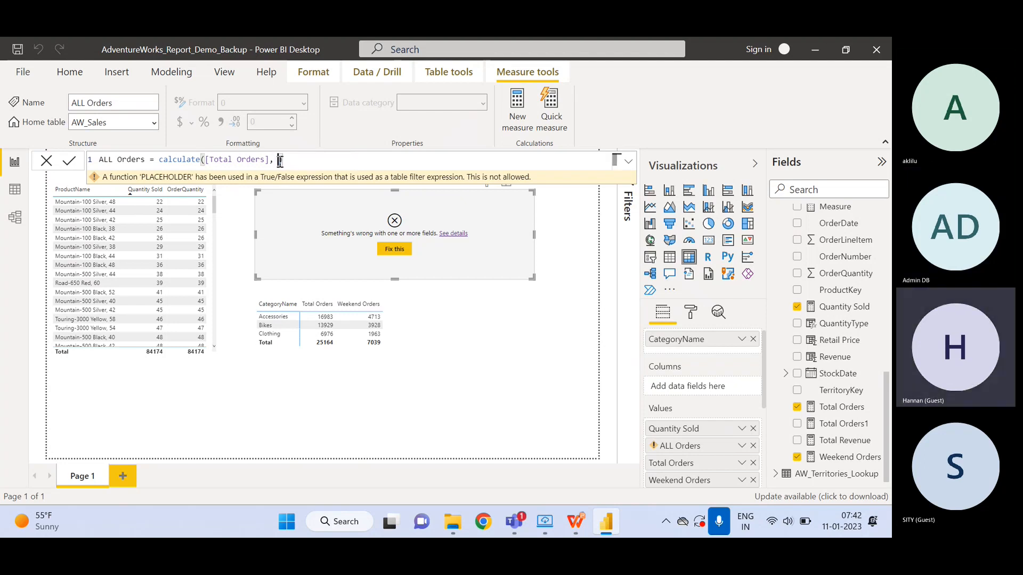
pyautogui.write('Total')
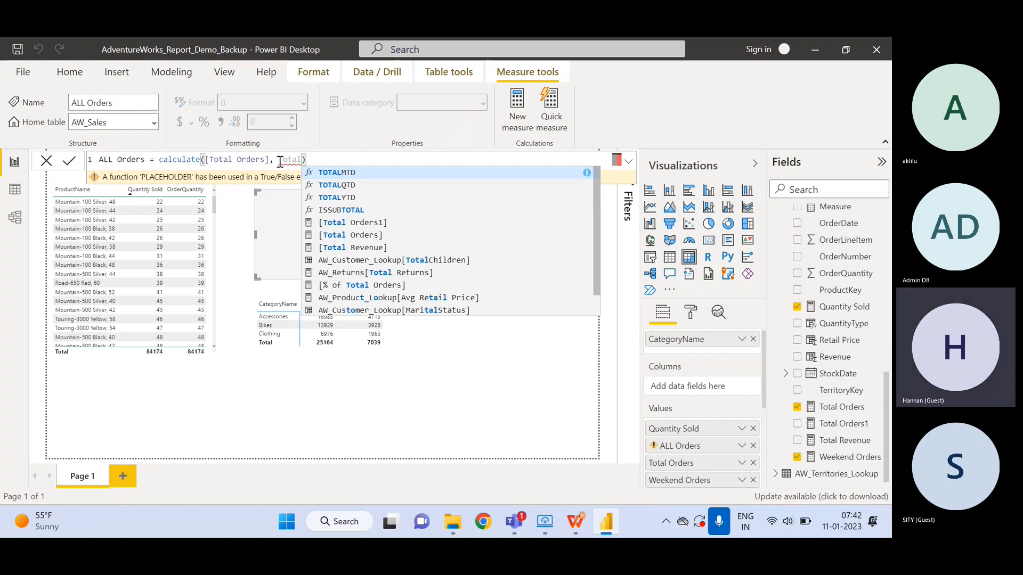
pyautogui.press('Down')
pyautogui.press('Down')
pyautogui.press('Down')
pyautogui.press('Down')
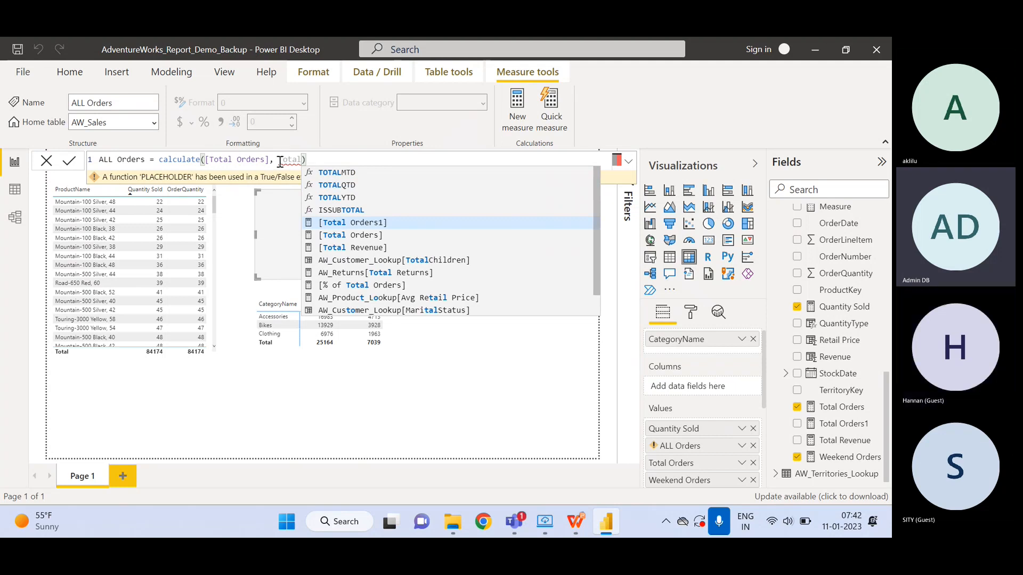
pyautogui.press('BackSpace')
pyautogui.press('BackSpace')
pyautogui.press('BackSpace')
pyautogui.press('BackSpace')
pyautogui.press('BackSpace')
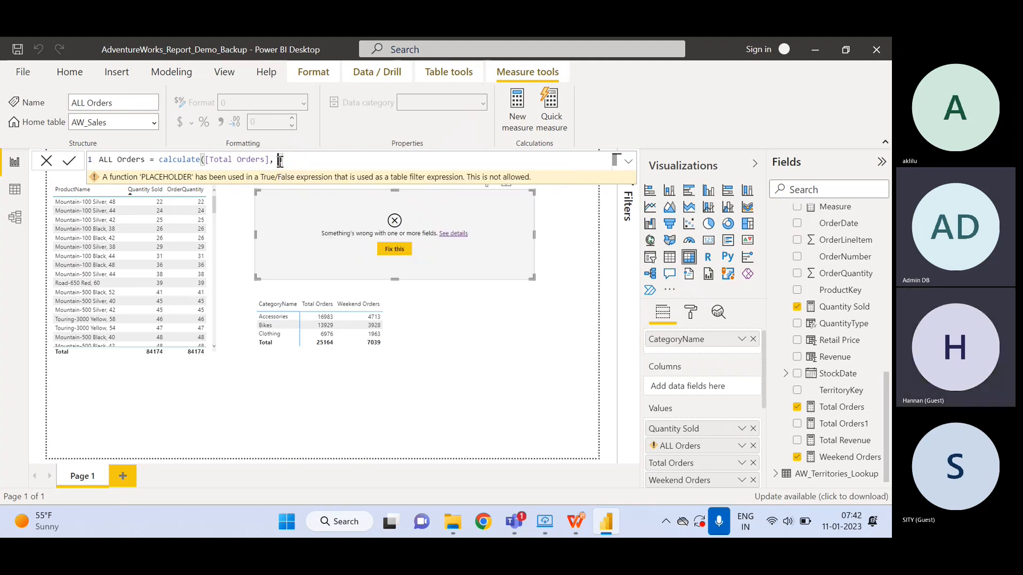
# Complete the ALL Orders formula with ALL(AW_Sales[OrderQuantity]) as the CALCULATE filter, using the suggested column, and commit it
pyautogui.write('ALL(')
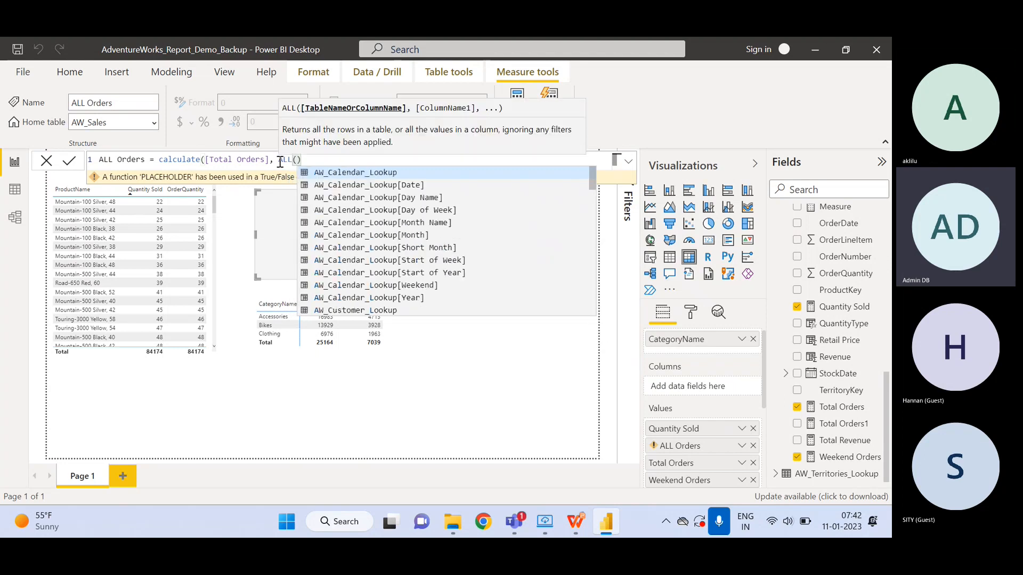
pyautogui.press('Down')
pyautogui.press('Down')
pyautogui.press('Down')
pyautogui.press('Down')
pyautogui.press('Down')
pyautogui.press('Down')
pyautogui.press('Down')
pyautogui.press('Down')
pyautogui.press('Down')
pyautogui.press('Down')
pyautogui.press('Down')
pyautogui.press('Down')
pyautogui.press('Down')
pyautogui.press('Down')
pyautogui.press('Down')
pyautogui.press('Down')
pyautogui.press('Down')
pyautogui.press('Down')
pyautogui.press('Down')
pyautogui.press('Down')
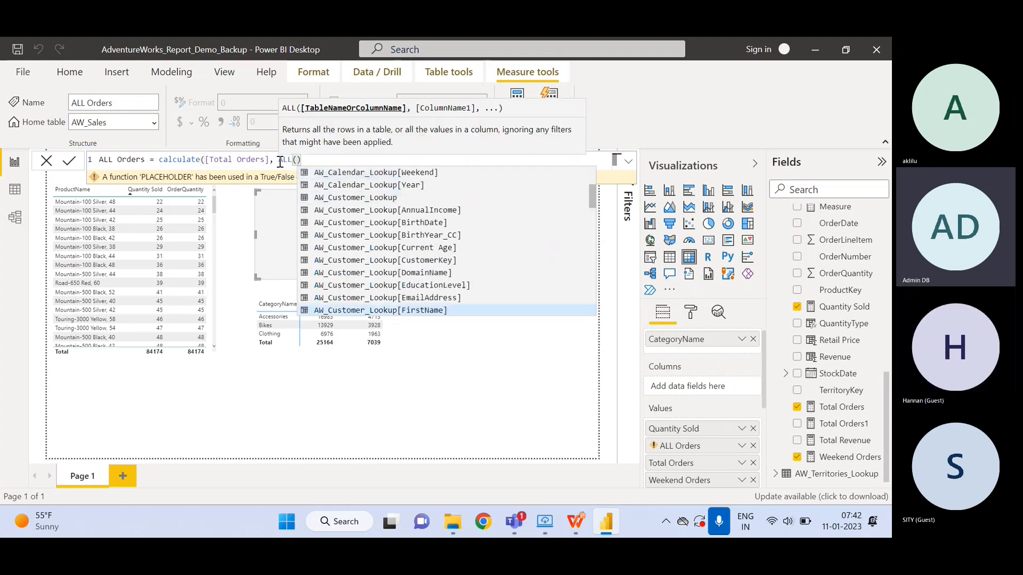
pyautogui.press('Down')
pyautogui.press('Down')
pyautogui.press('Down')
pyautogui.press('Down')
pyautogui.press('Down')
pyautogui.press('Down')
pyautogui.press('Down')
pyautogui.press('Down')
pyautogui.press('Down')
pyautogui.press('Down')
pyautogui.press('Down')
pyautogui.press('Down')
pyautogui.press('Down')
pyautogui.press('Down')
pyautogui.press('Down')
pyautogui.press('Down')
pyautogui.press('Down')
pyautogui.press('Down')
pyautogui.press('Down')
pyautogui.press('Down')
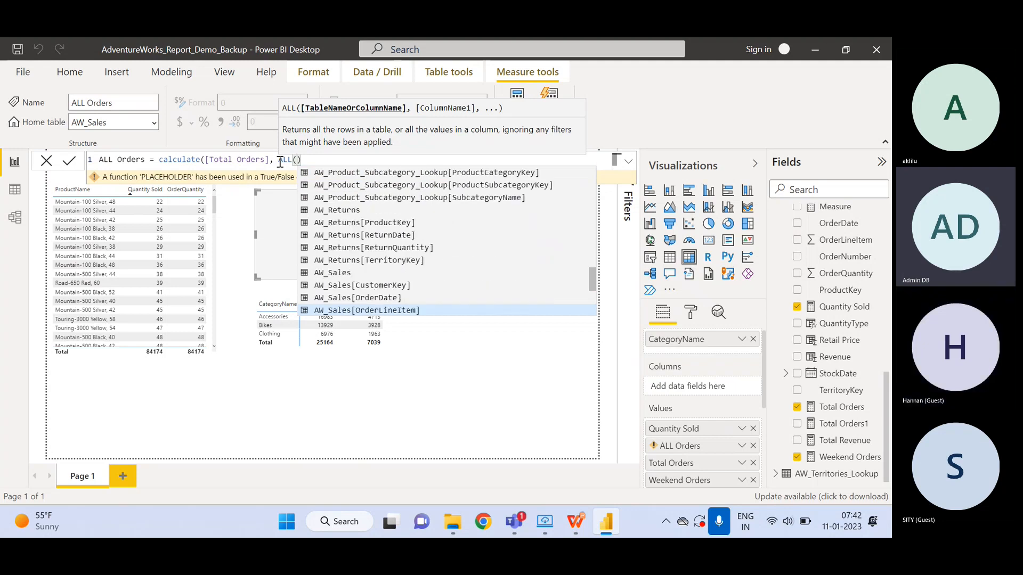
pyautogui.press('Up')
pyautogui.press('Up')
pyautogui.press('Up')
pyautogui.press('Up')
pyautogui.press('Up')
pyautogui.press('Up')
pyautogui.press('Up')
pyautogui.press('Up')
pyautogui.press('Down')
pyautogui.press('Down')
pyautogui.press('Down')
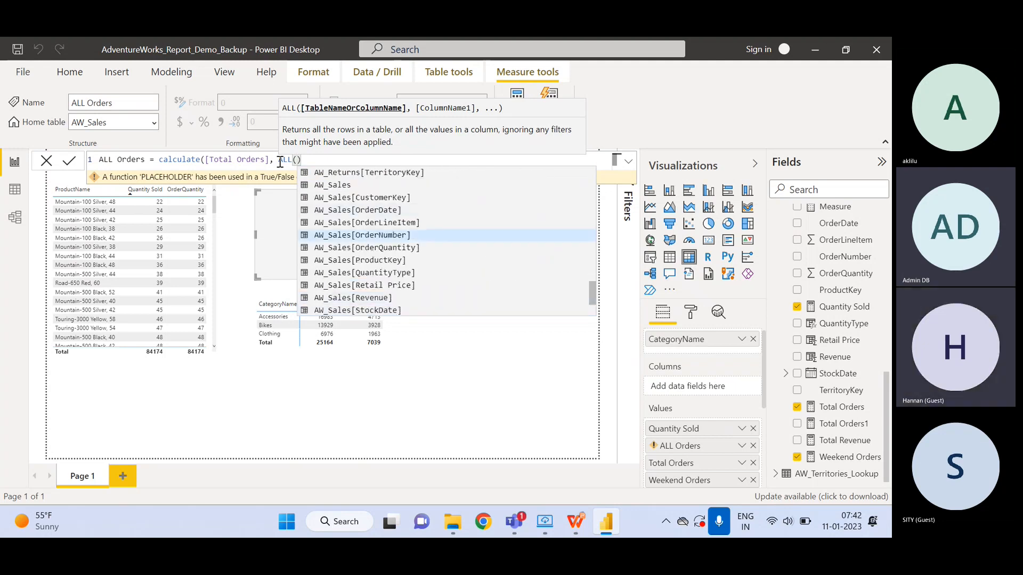
pyautogui.press('Tab')
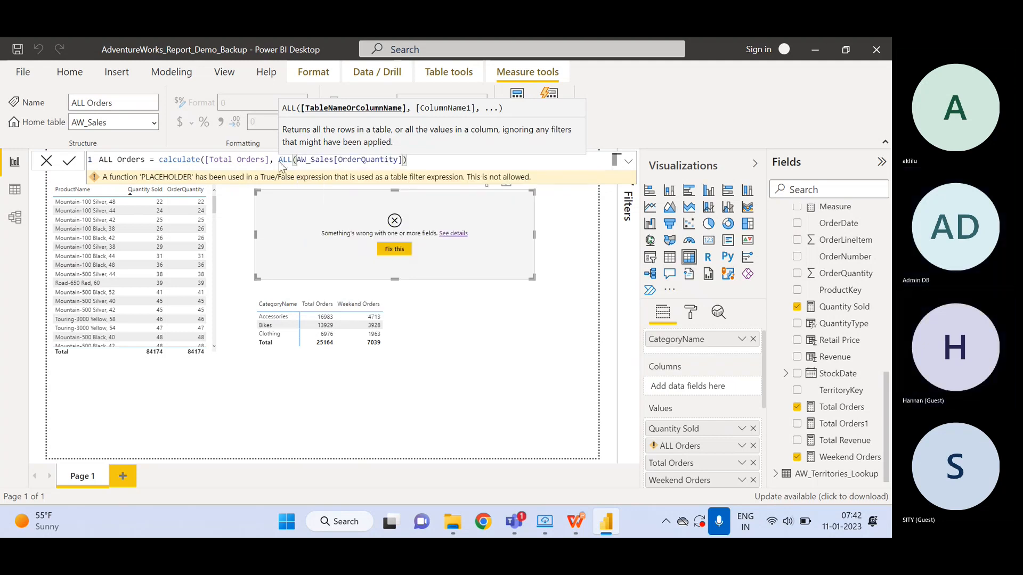
pyautogui.press('Return')
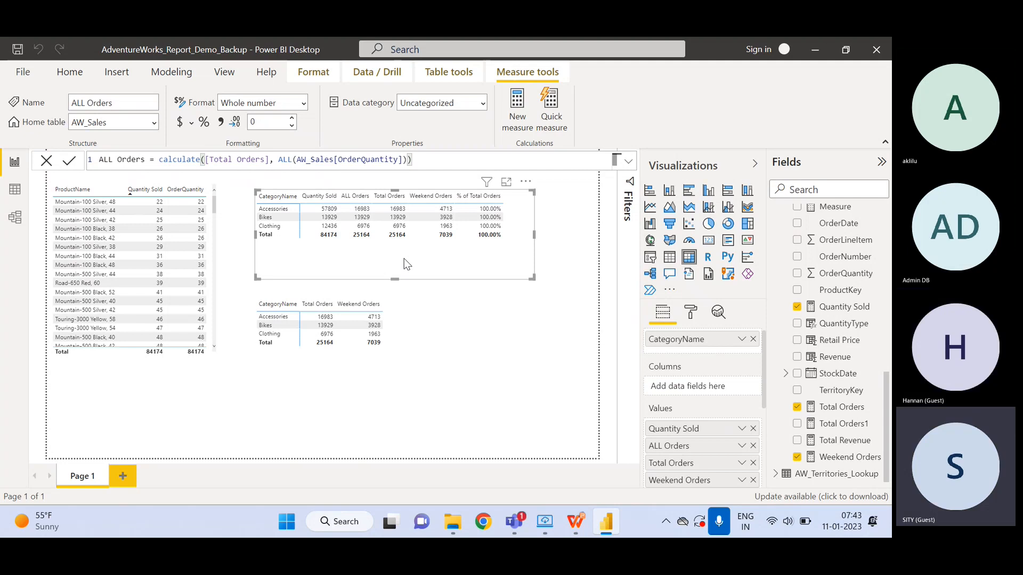
# Check the distinct OrderQuantity values in the AW_Sales table data and return to the report
pyautogui.click(399, 162)
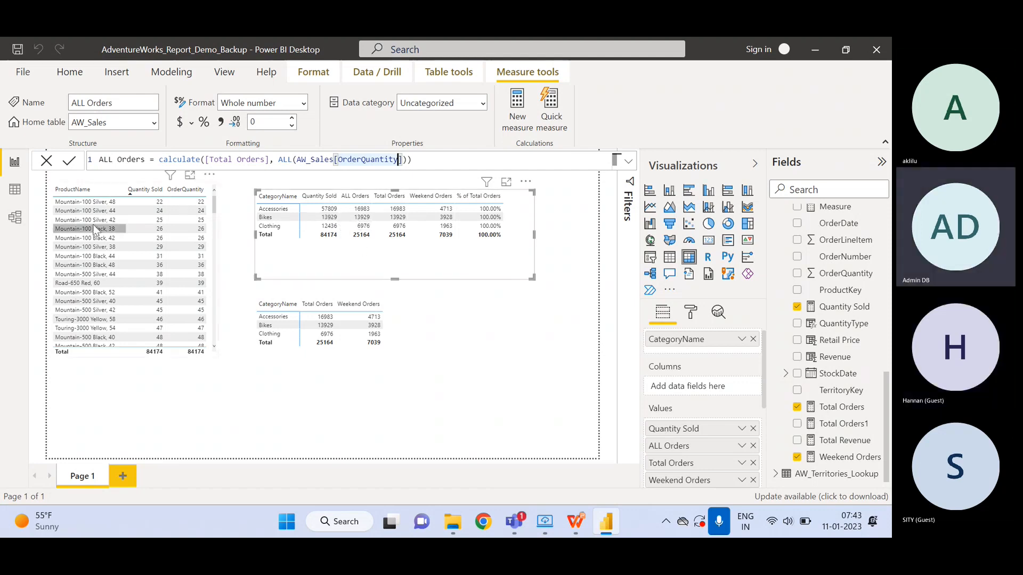
pyautogui.click(14, 190)
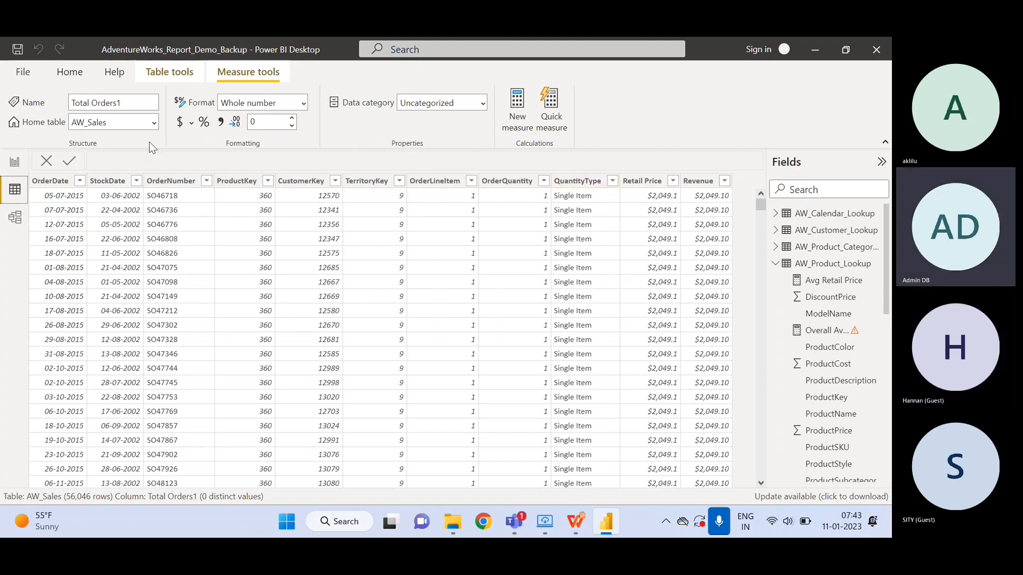
pyautogui.click(542, 184)
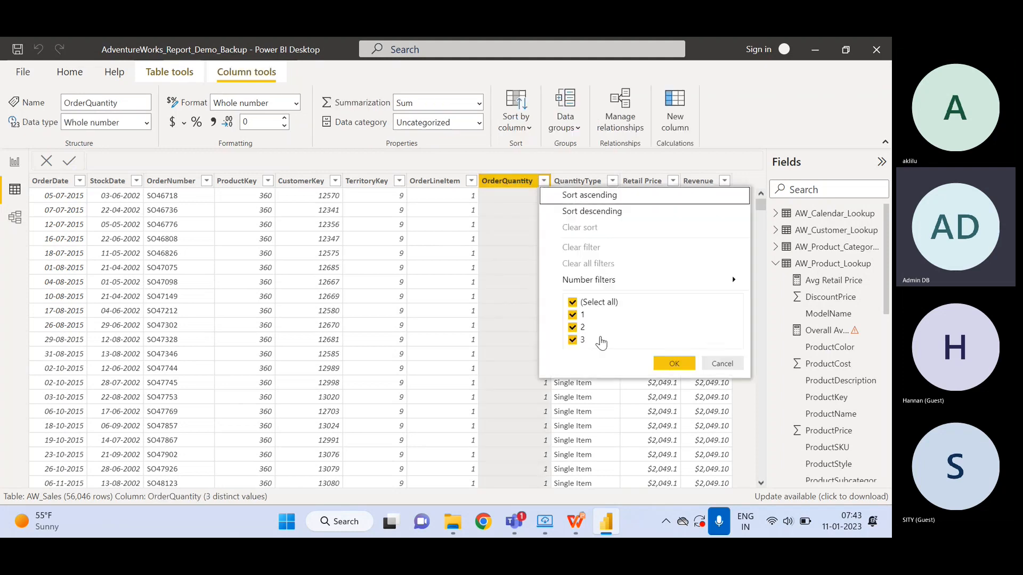
pyautogui.click(715, 366)
pyautogui.click(14, 161)
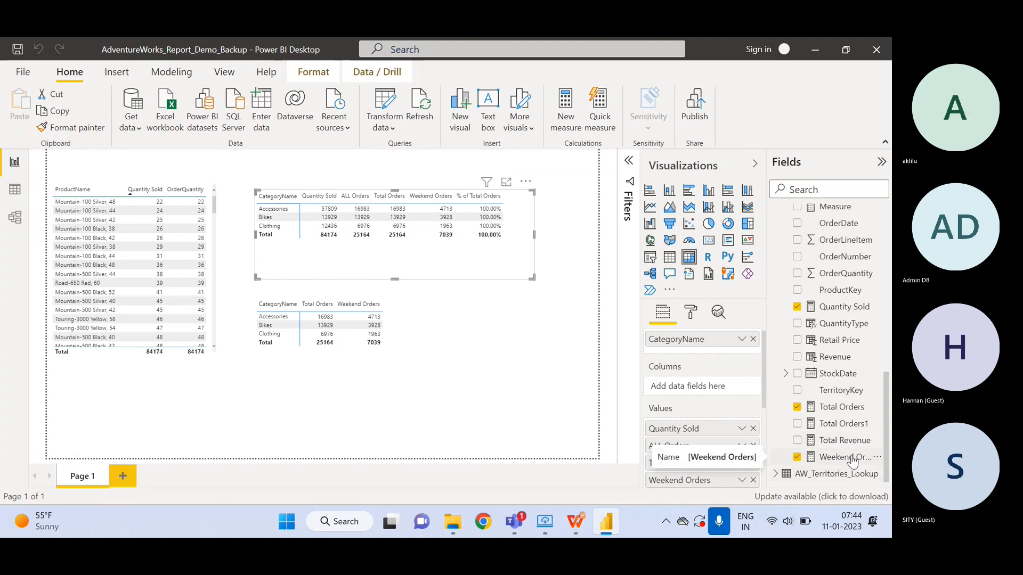
# Reopen the ALL Orders formula and examine the AW_Sales[OrderQuantity] argument inside ALL
pyautogui.scroll(3, 886, 395)
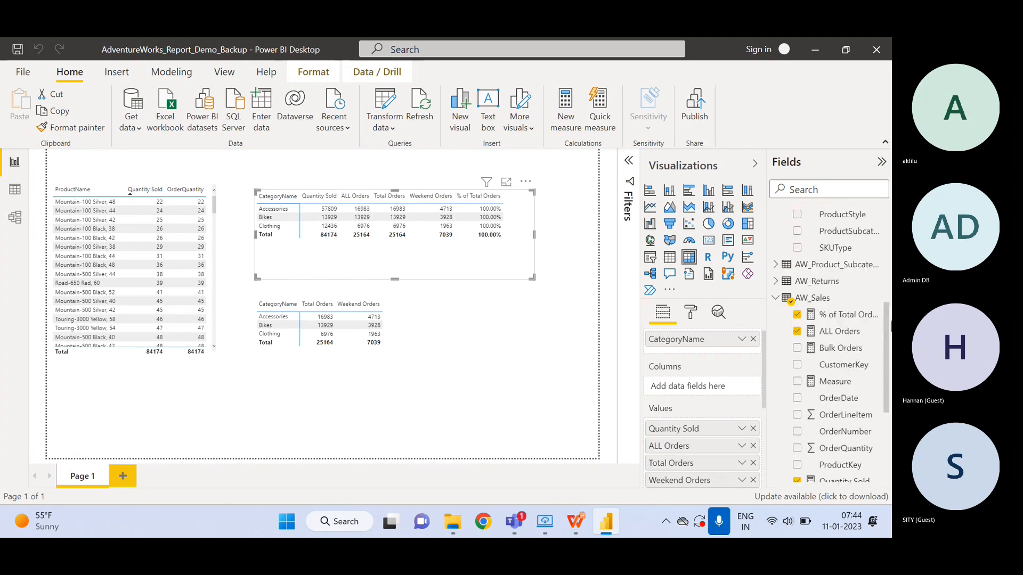
pyautogui.click(840, 335)
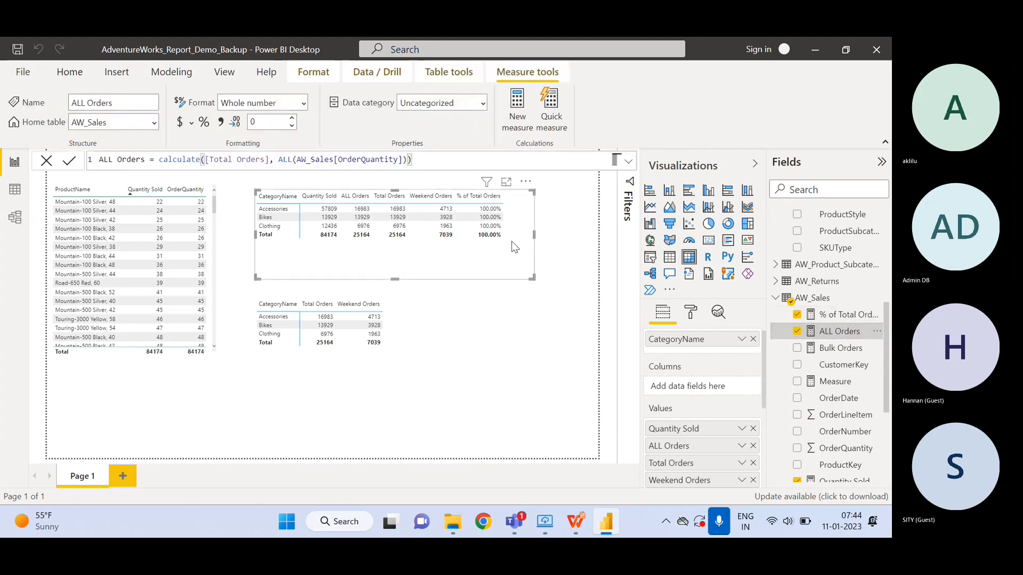
pyautogui.doubleClick(396, 159)
pyautogui.moveTo(399, 159); pyautogui.dragTo(302, 160)
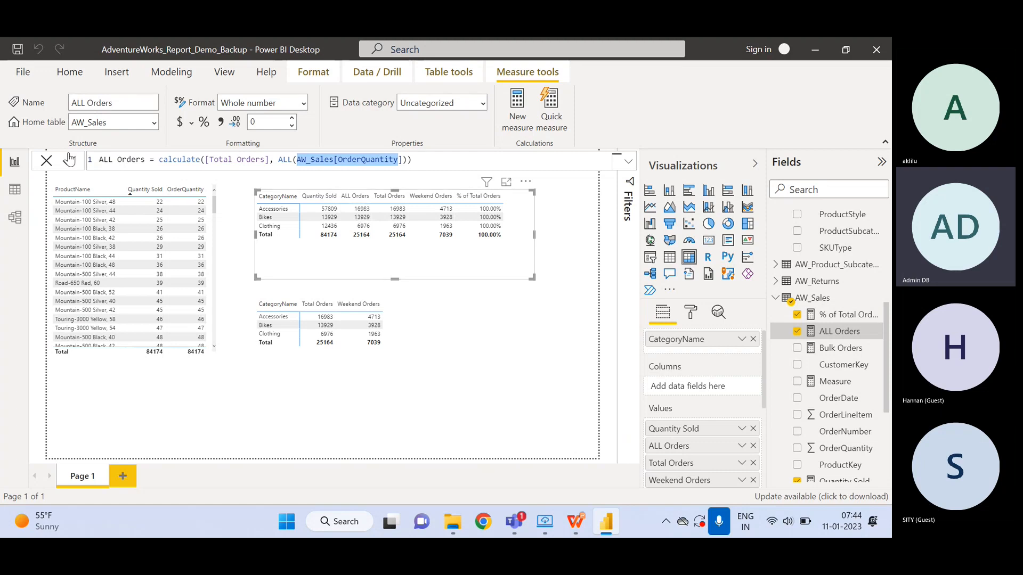
# Examine the AW_Sales rows and OrderQuantity column in the table data, and bring up the ALL Orders formula again
pyautogui.click(15, 192)
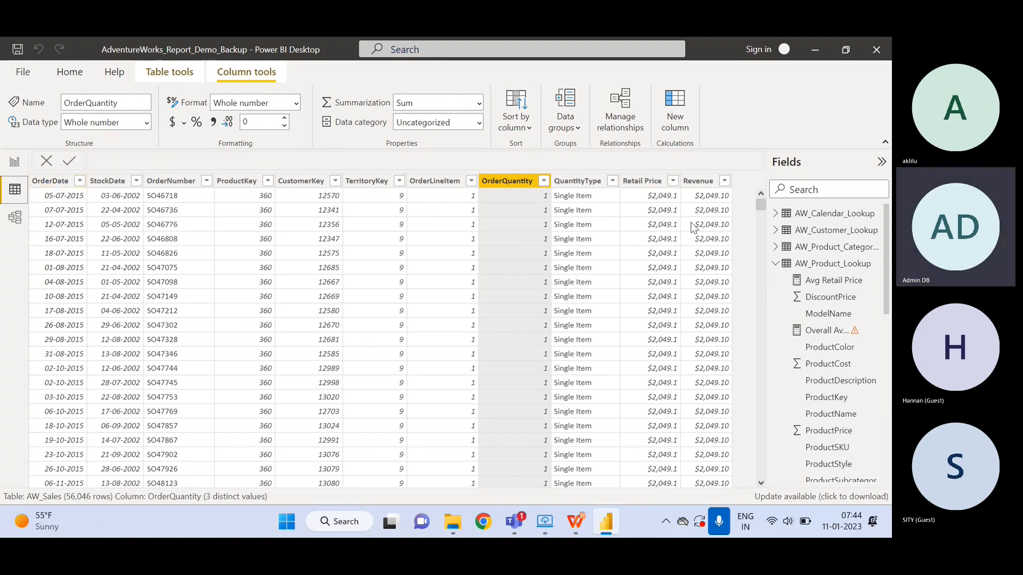
pyautogui.moveTo(761, 209)
pyautogui.mouseDown()
pyautogui.moveTo(757, 479)
pyautogui.moveTo(760, 205)
pyautogui.mouseUp()
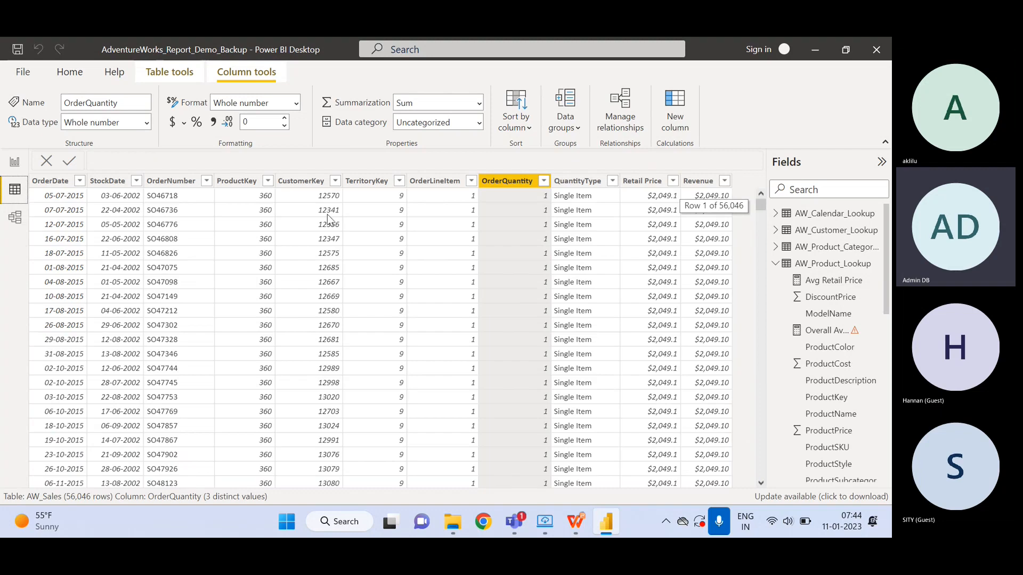
pyautogui.click(14, 162)
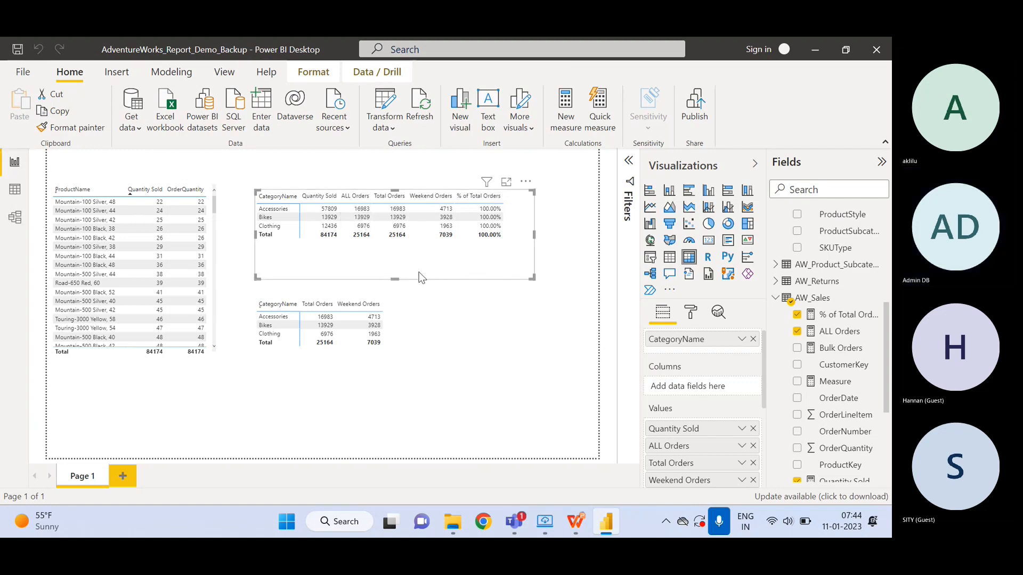
pyautogui.click(833, 331)
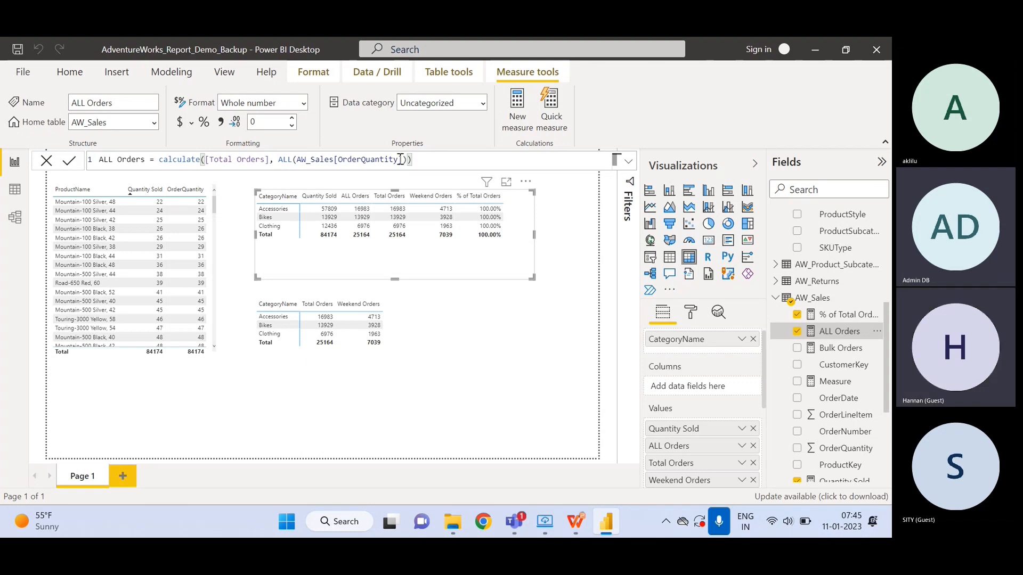
# Try adding the AW_Sales table before AW_Sales[OrderQuantity] as an argument of ALL in the ALL Orders measure, and commit the formula
pyautogui.moveTo(404, 160); pyautogui.dragTo(298, 160)
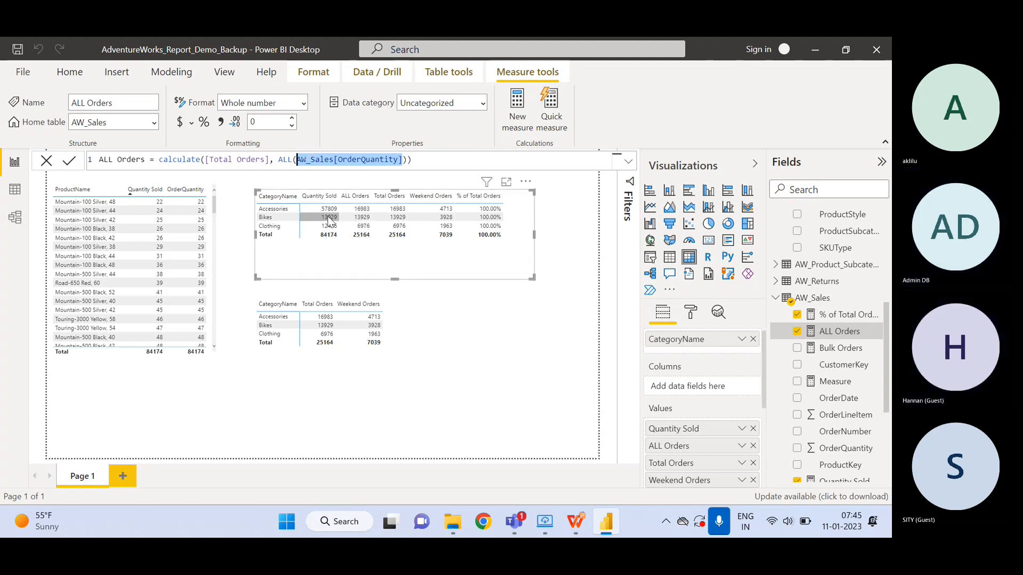
pyautogui.click(420, 161)
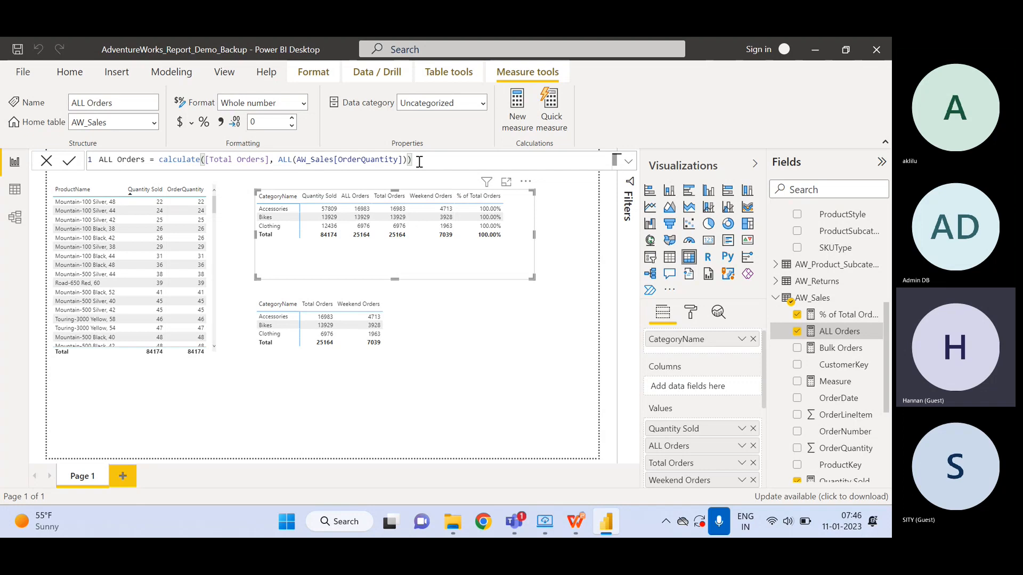
pyautogui.click(299, 160)
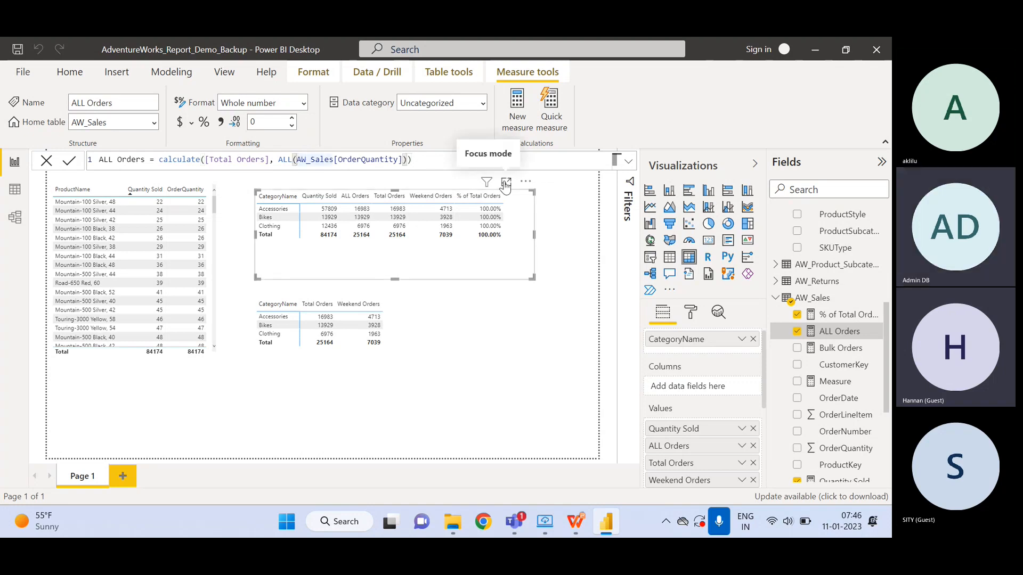
pyautogui.write('AW_Sales')
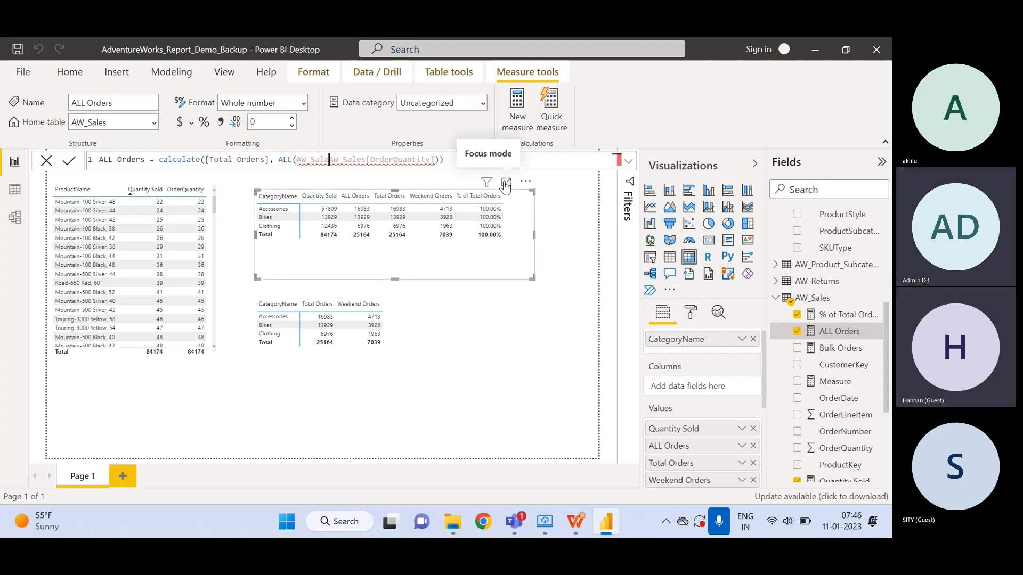
pyautogui.write(',')
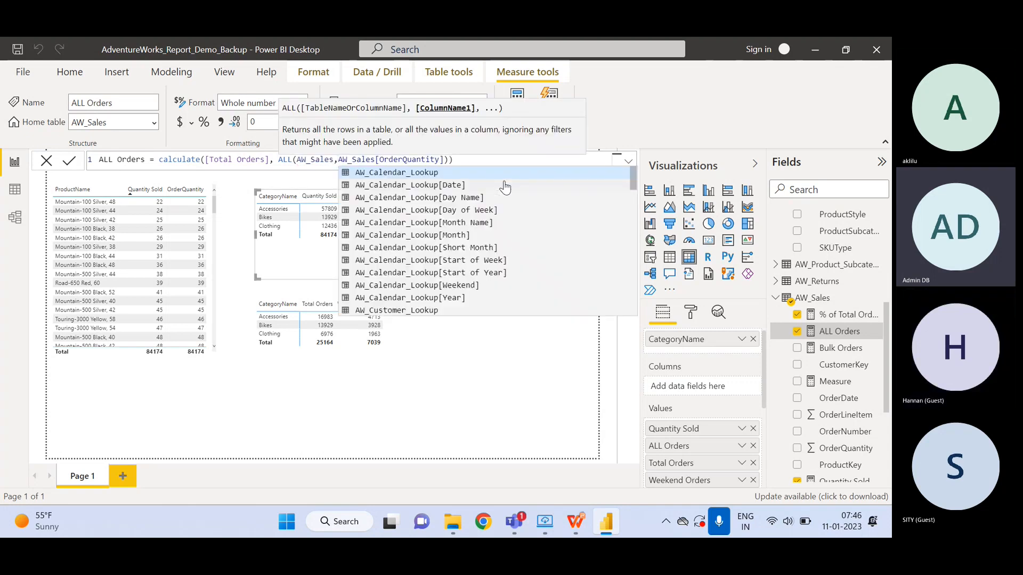
pyautogui.click(466, 161)
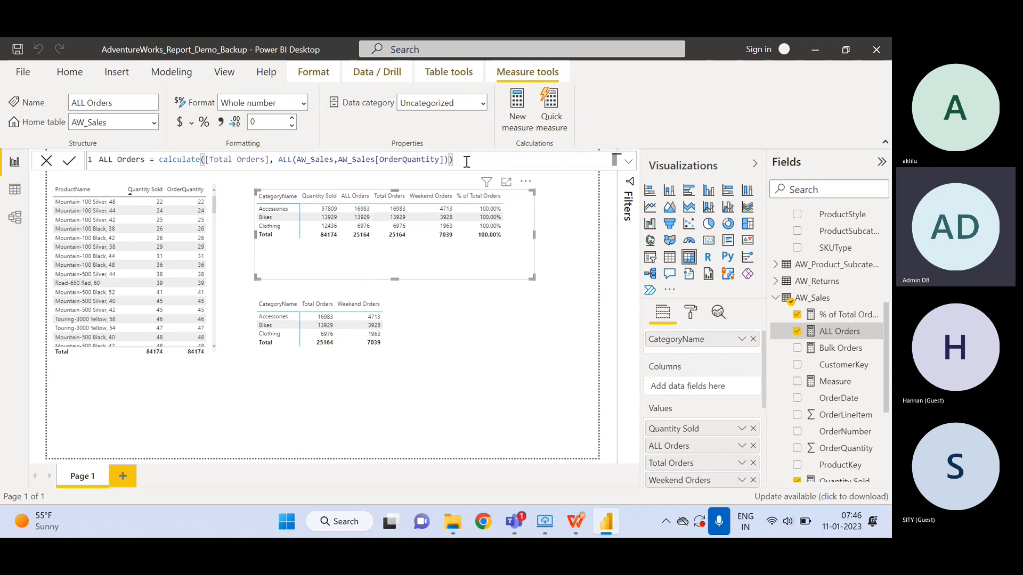
pyautogui.press('Return')
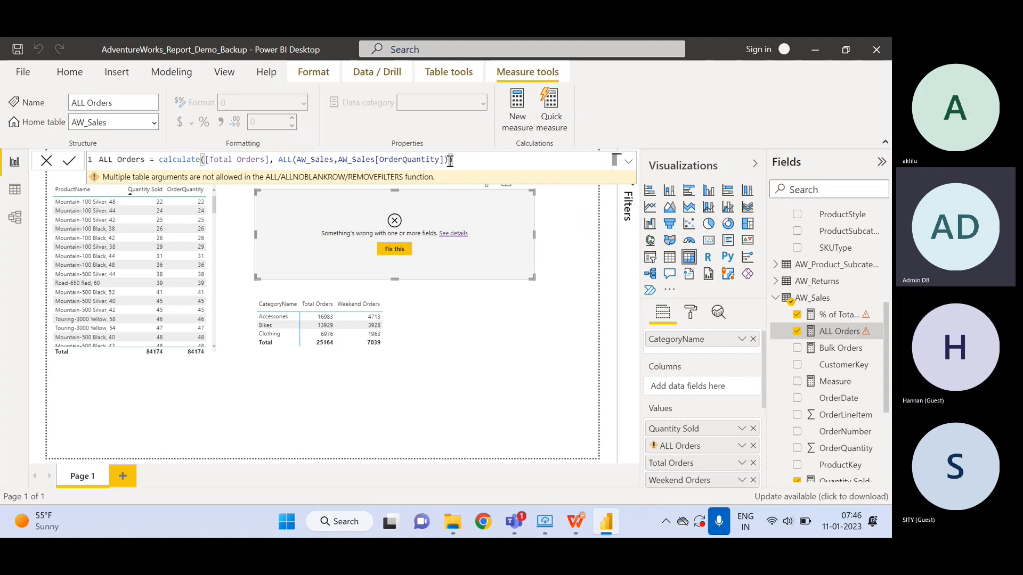
# Remove all arguments from the ALL function in the ALL Orders measure, leaving ALL(), and commit the formula
pyautogui.moveTo(449, 160); pyautogui.dragTo(300, 160)
pyautogui.press('BackSpace')
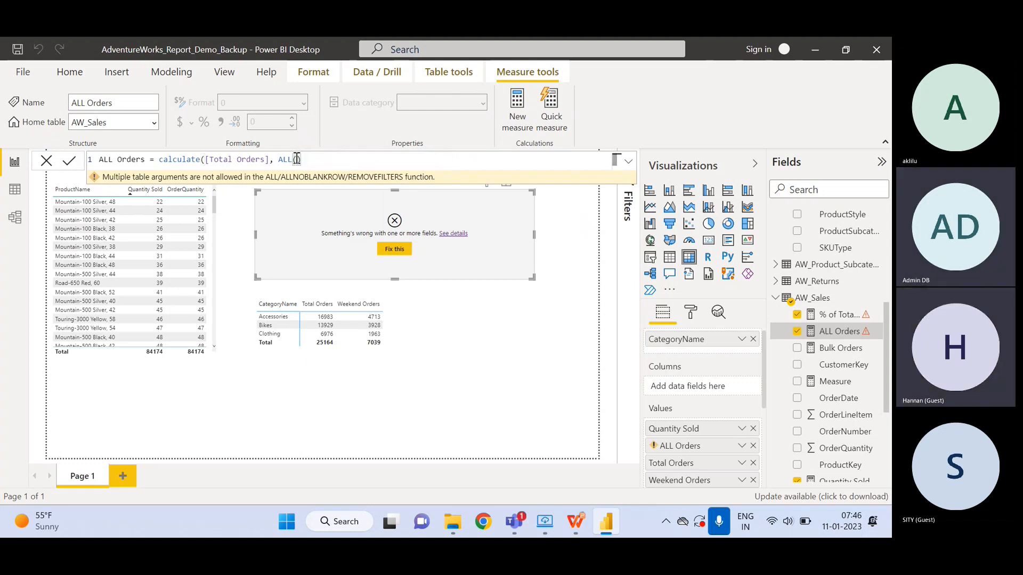
pyautogui.write('AW')
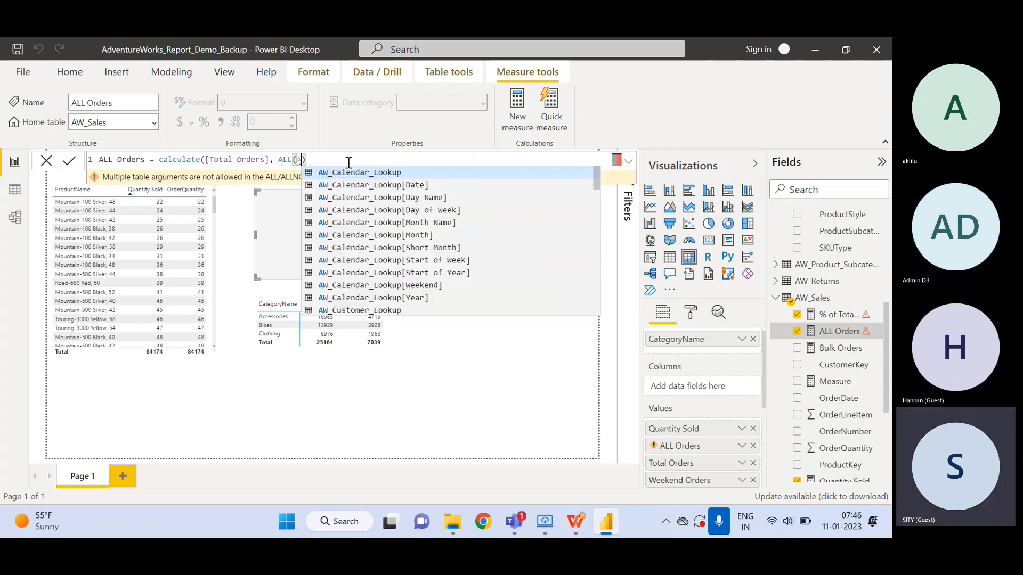
pyautogui.write('_')
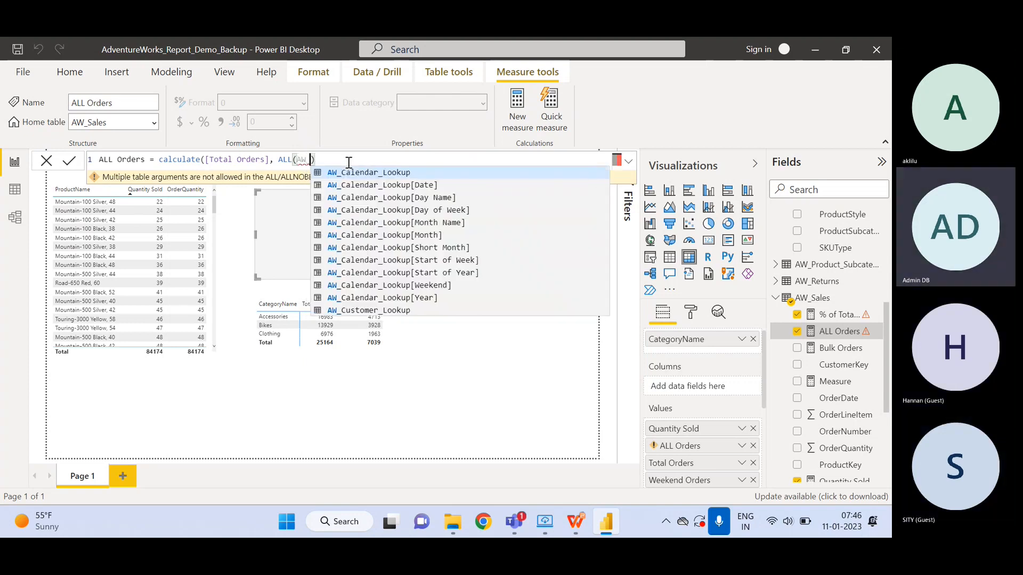
pyautogui.press('BackSpace')
pyautogui.press('BackSpace')
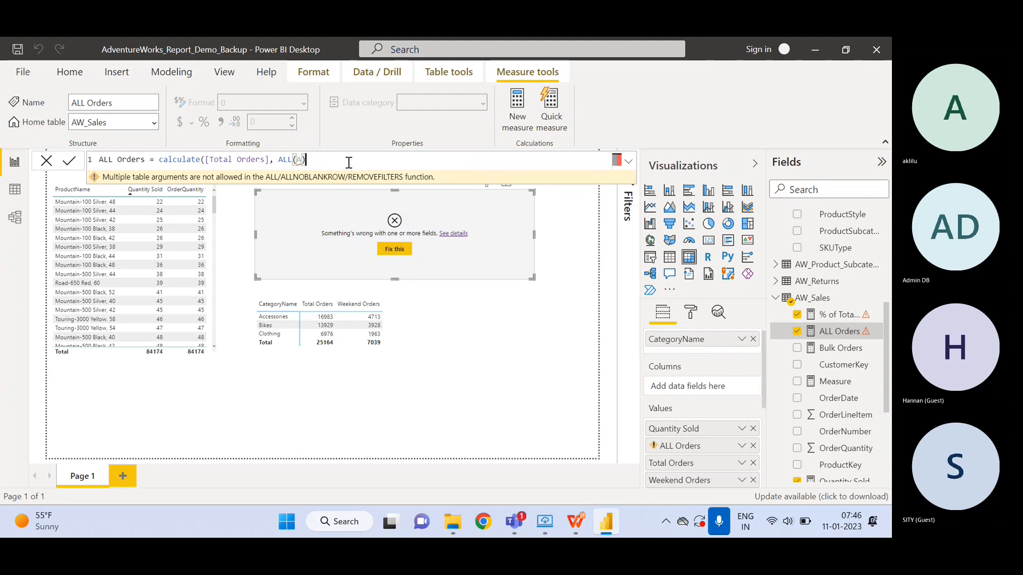
pyautogui.press('BackSpace')
pyautogui.write('(')
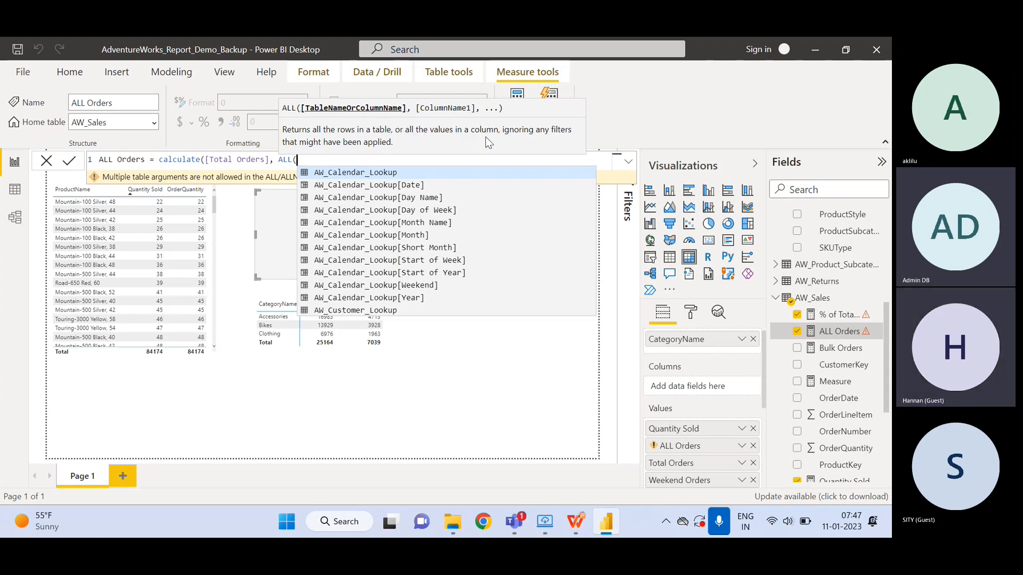
pyautogui.click(393, 382)
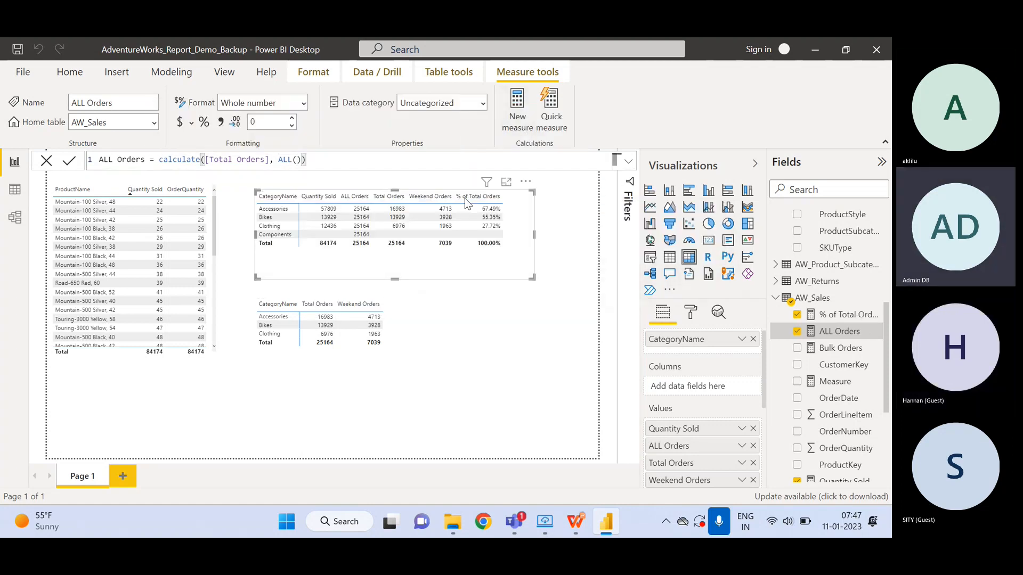
# Set the ALL argument in the ALL Orders measure to AW_Sales[OrderNumber] and commit the formula
pyautogui.click(298, 160)
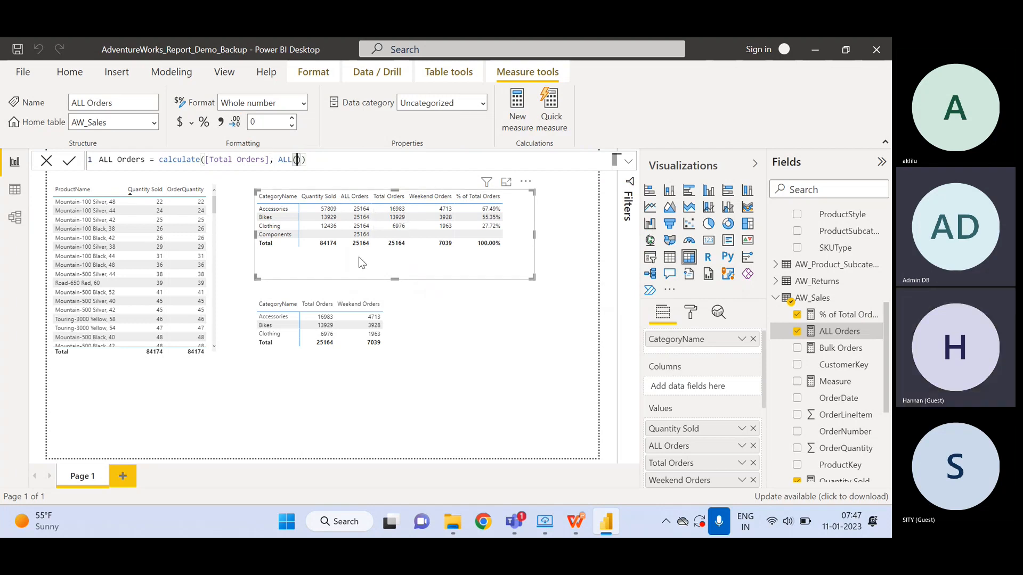
pyautogui.write('AW_')
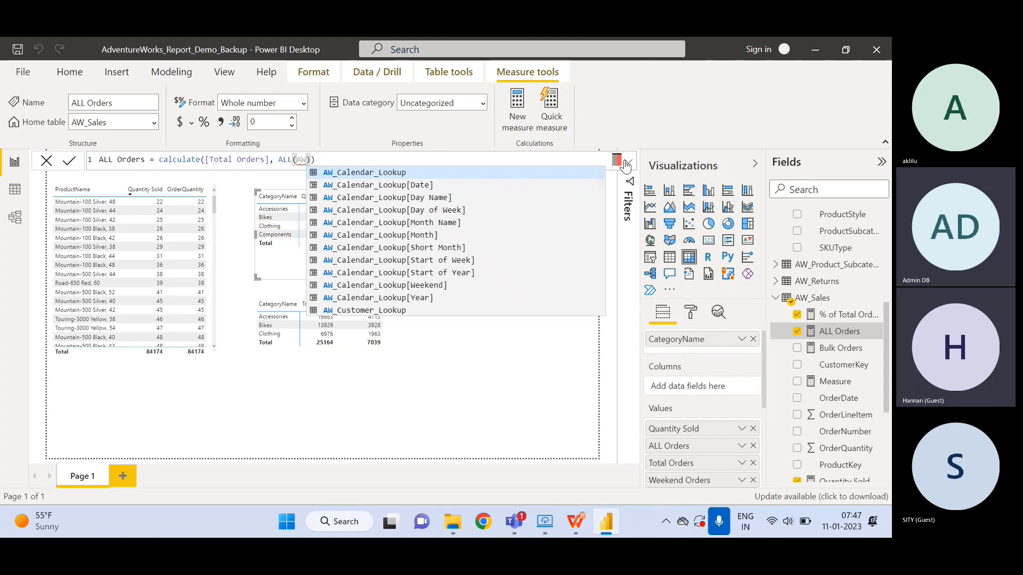
pyautogui.write('Sale')
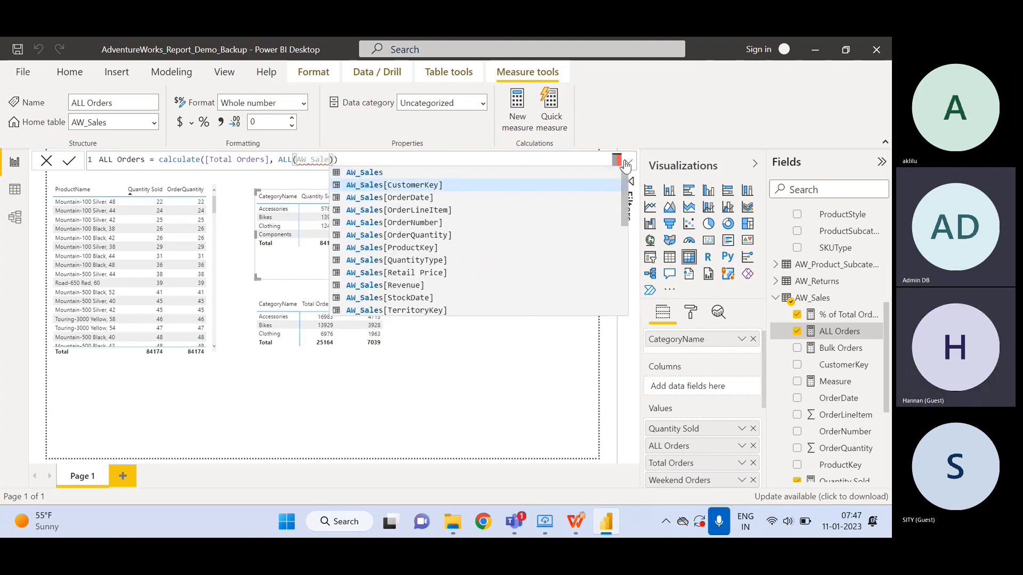
pyautogui.press('Down')
pyautogui.press('Down')
pyautogui.press('Down')
pyautogui.press('Down')
pyautogui.press('Down')
pyautogui.press('Down')
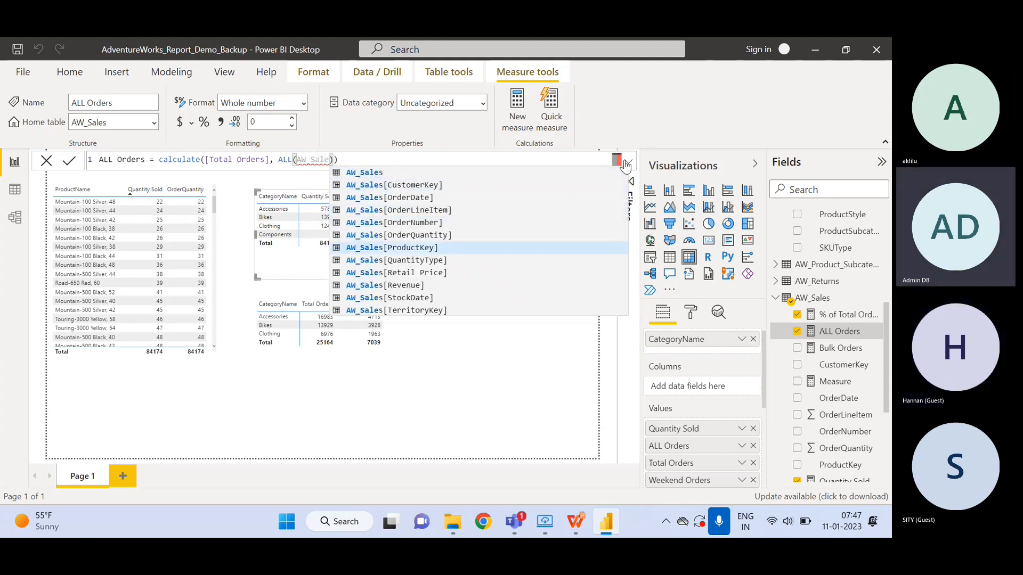
pyautogui.press('Up')
pyautogui.press('Up')
pyautogui.press('Tab')
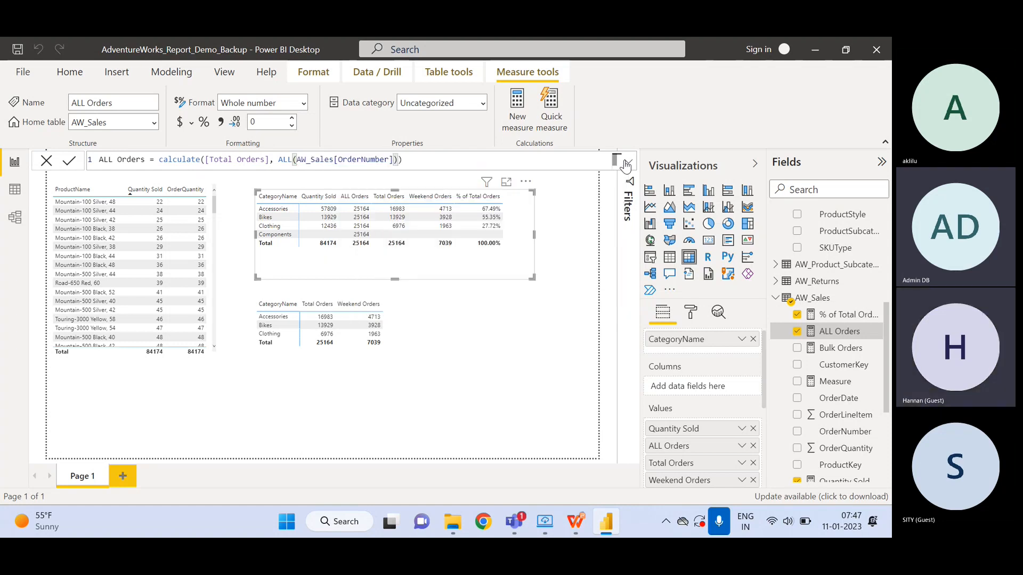
pyautogui.press('Return')
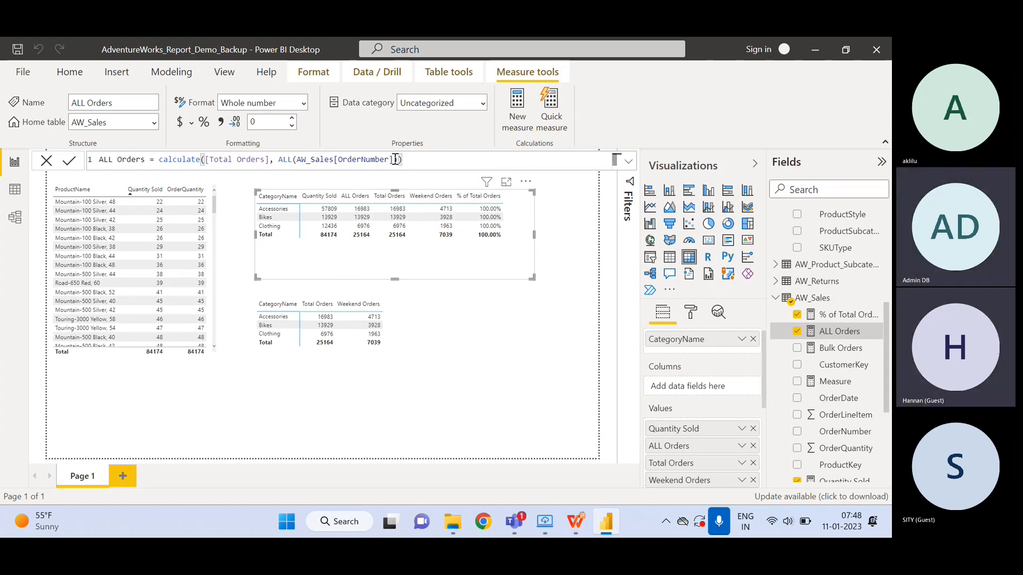
# Replace the OrderNumber column inside ALL with the whole AW_Sales table in the ALL Orders measure and commit it
pyautogui.moveTo(395, 159); pyautogui.dragTo(297, 163)
pyautogui.press('BackSpace')
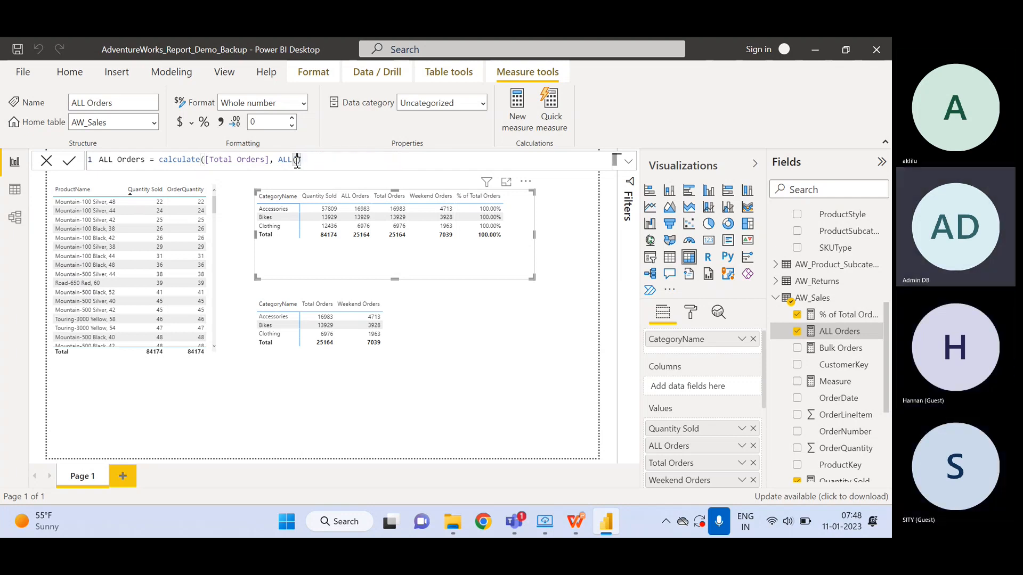
pyautogui.press('BackSpace')
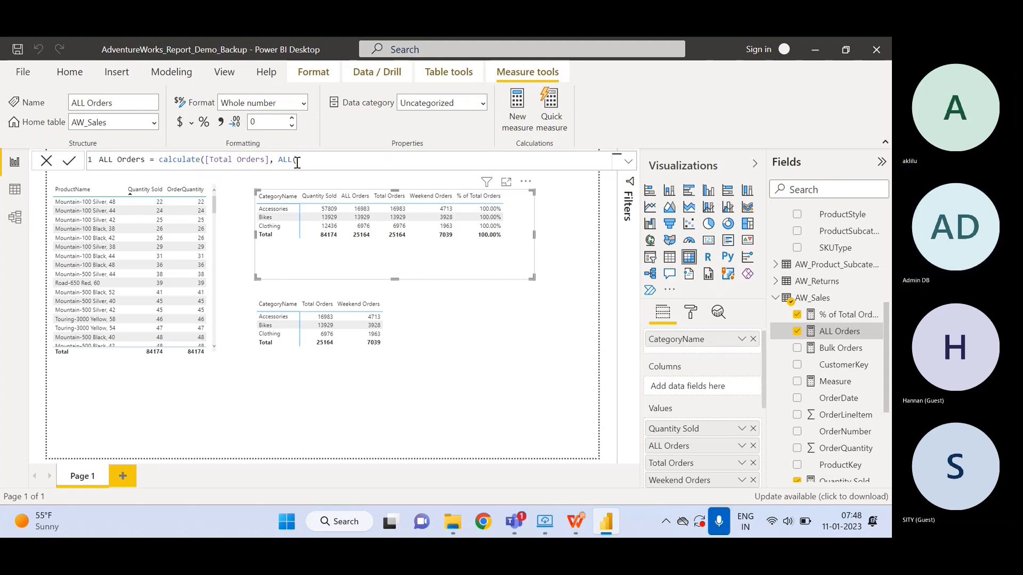
pyautogui.write('(')
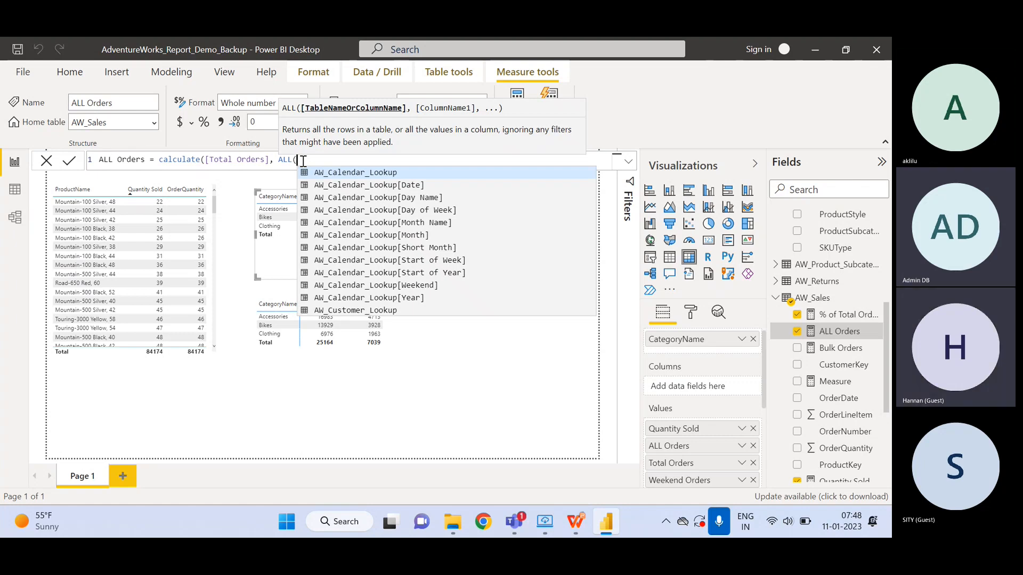
pyautogui.write('AW_Sale')
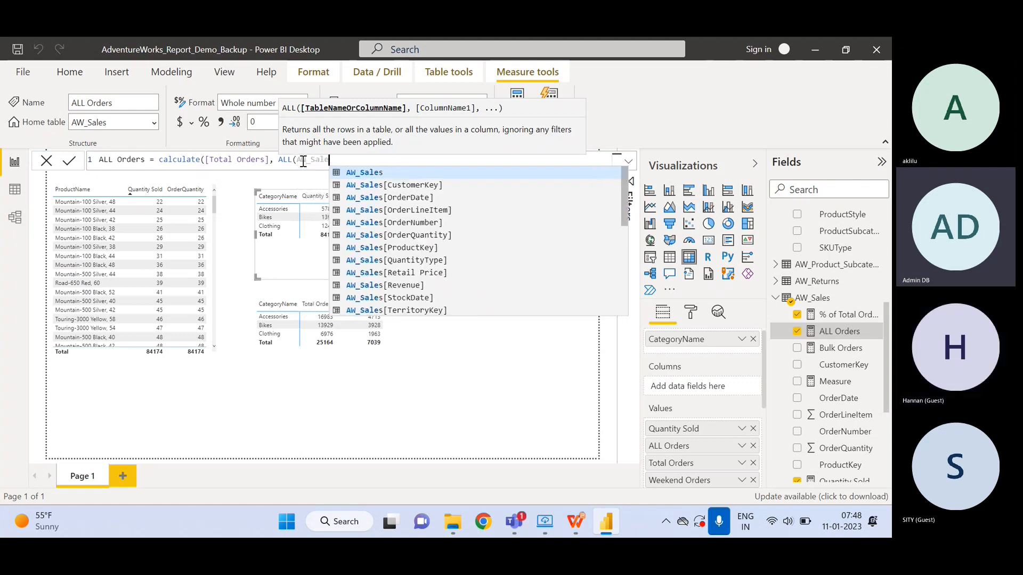
pyautogui.write('s)')
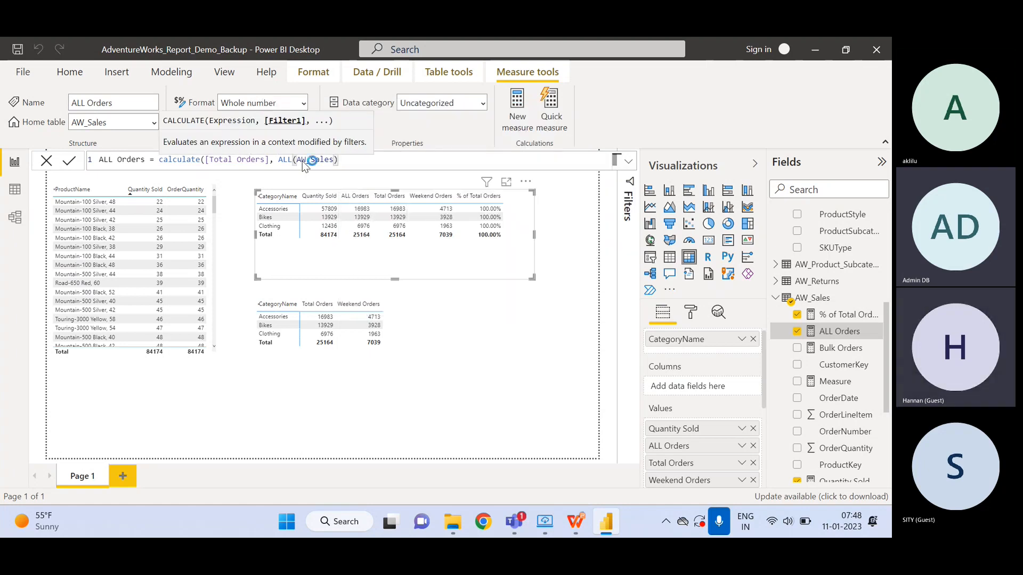
pyautogui.write(')')
pyautogui.press('Return')
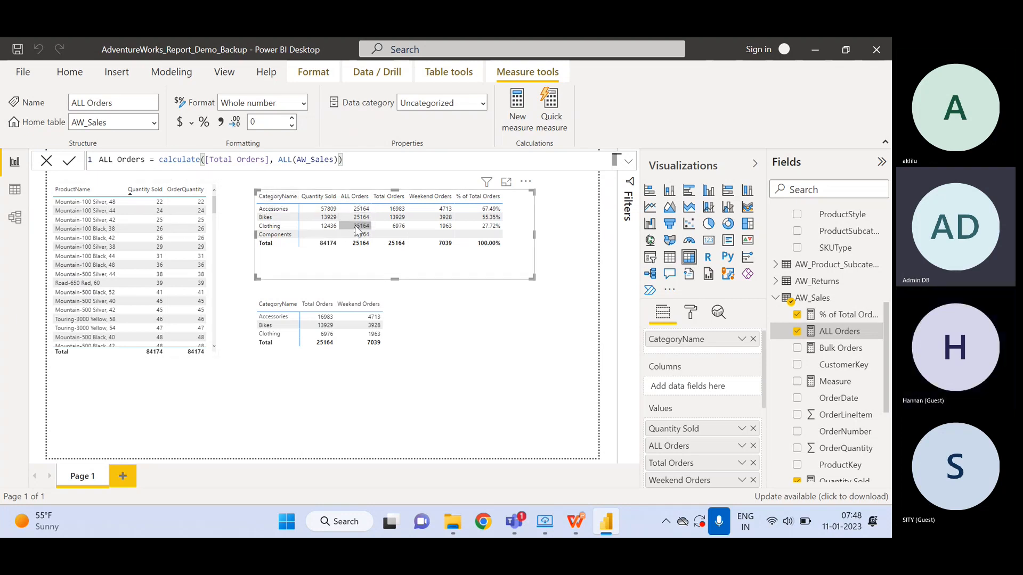
# Narrow the ALL argument in the ALL Orders measure to the column AW_Sales[OrderQuantity] and commit the formula
pyautogui.click(334, 160)
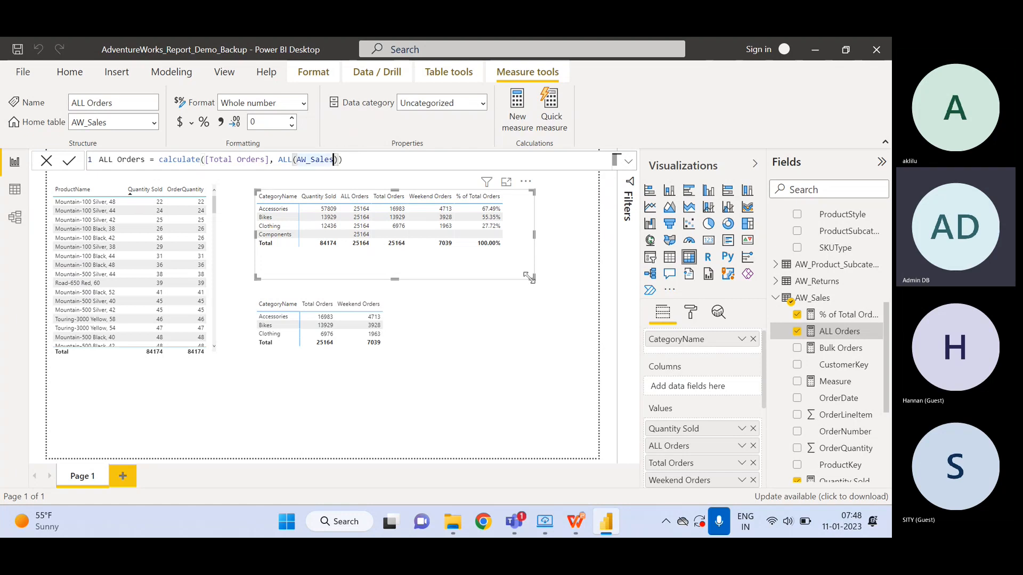
pyautogui.write('[')
pyautogui.press('Down')
pyautogui.press('Down')
pyautogui.press('Down')
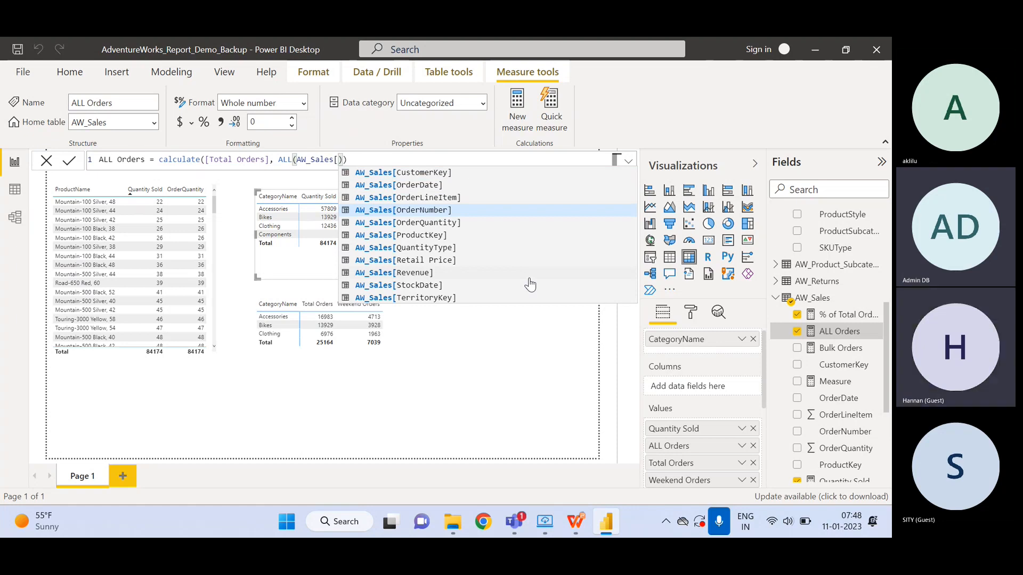
pyautogui.press('Tab')
pyautogui.press('BackSpace')
pyautogui.press('BackSpace')
pyautogui.press('BackSpace')
pyautogui.press('BackSpace')
pyautogui.press('BackSpace')
pyautogui.press('BackSpace')
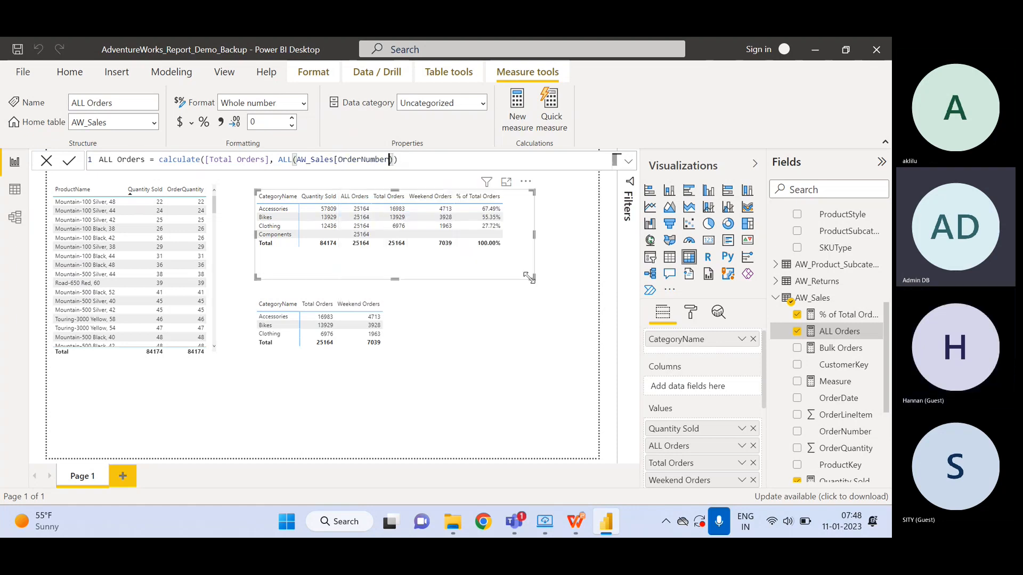
pyautogui.press('BackSpace')
pyautogui.write('Q')
pyautogui.press('Tab')
pyautogui.press('Return')
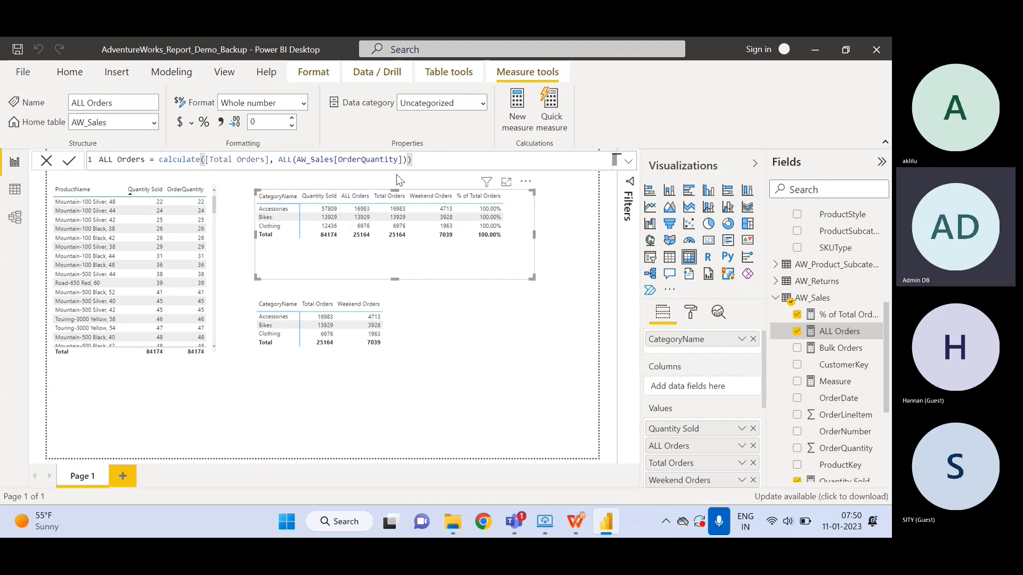
# Remove the [OrderQuantity] column reference so the ALL Orders measure uses ALL(AW_Sales), and commit the formula
pyautogui.moveTo(403, 160); pyautogui.dragTo(335, 160)
pyautogui.press('BackSpace')
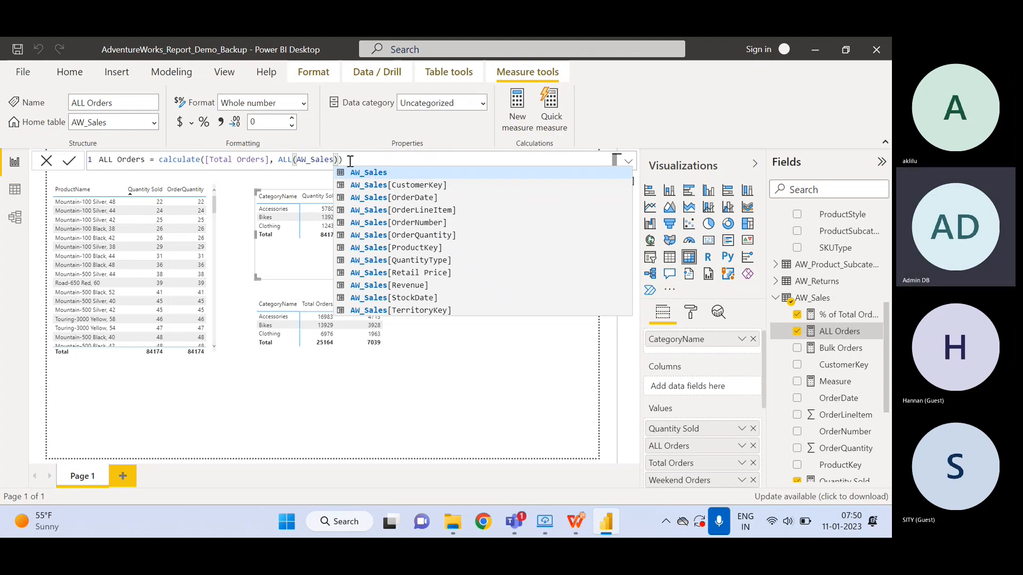
pyautogui.click(350, 161)
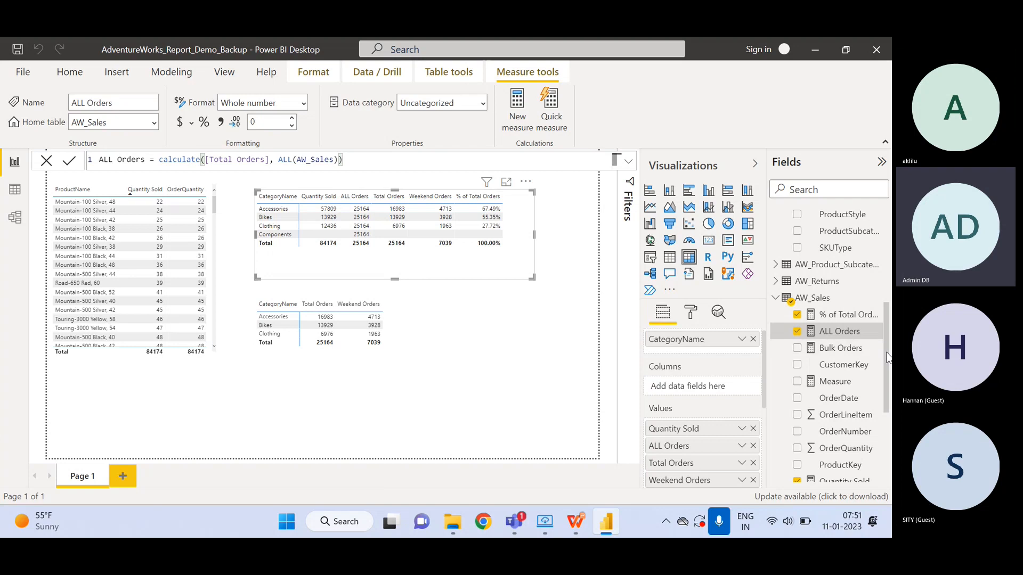
# Inspect the Overall Avg Price measure's formula in AW_Product_Lookup and open the data view with the AW_Sales rows
pyautogui.moveTo(887, 358); pyautogui.dragTo(885, 257)
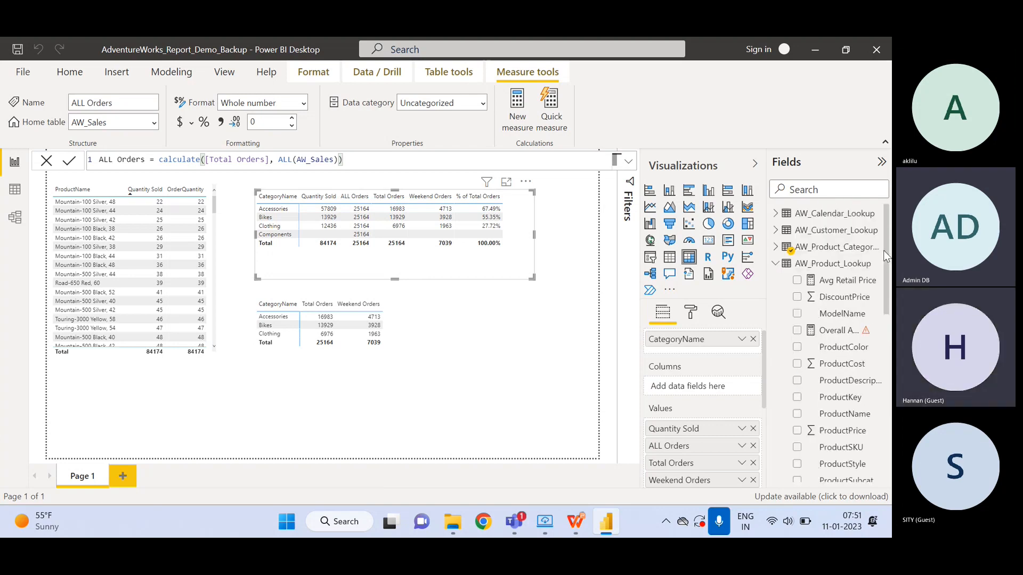
pyautogui.click(812, 264)
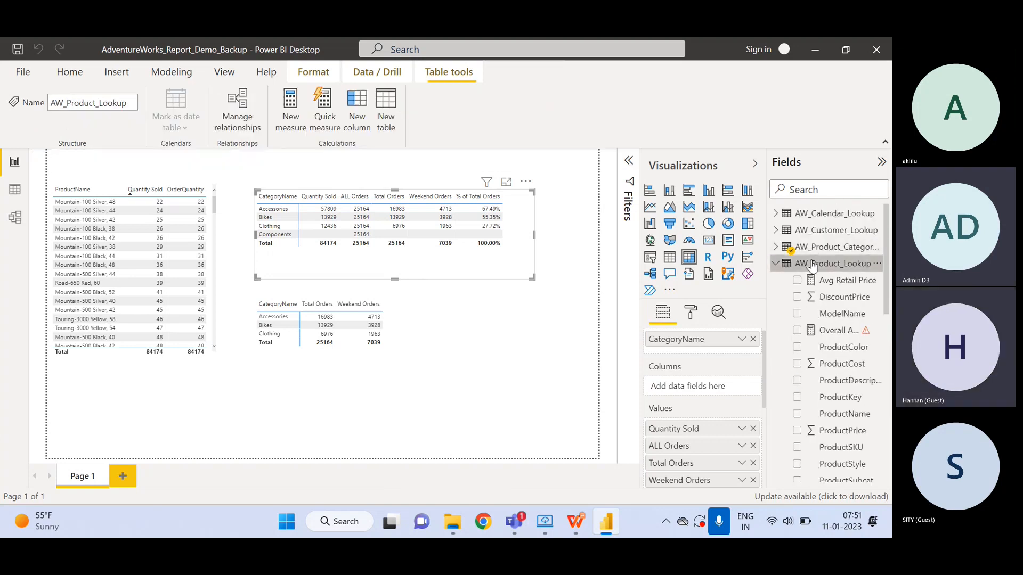
pyautogui.click(833, 333)
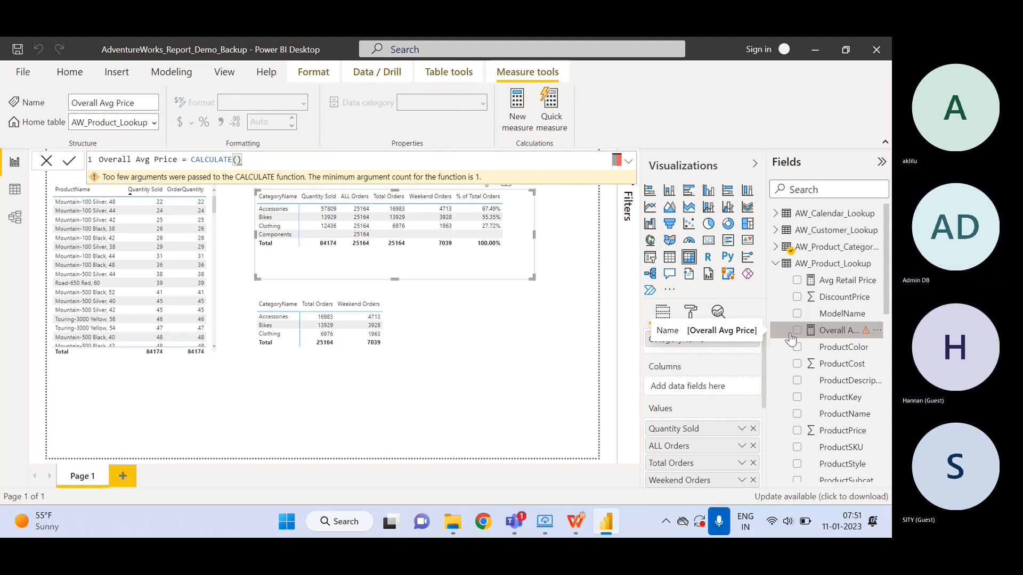
pyautogui.click(16, 191)
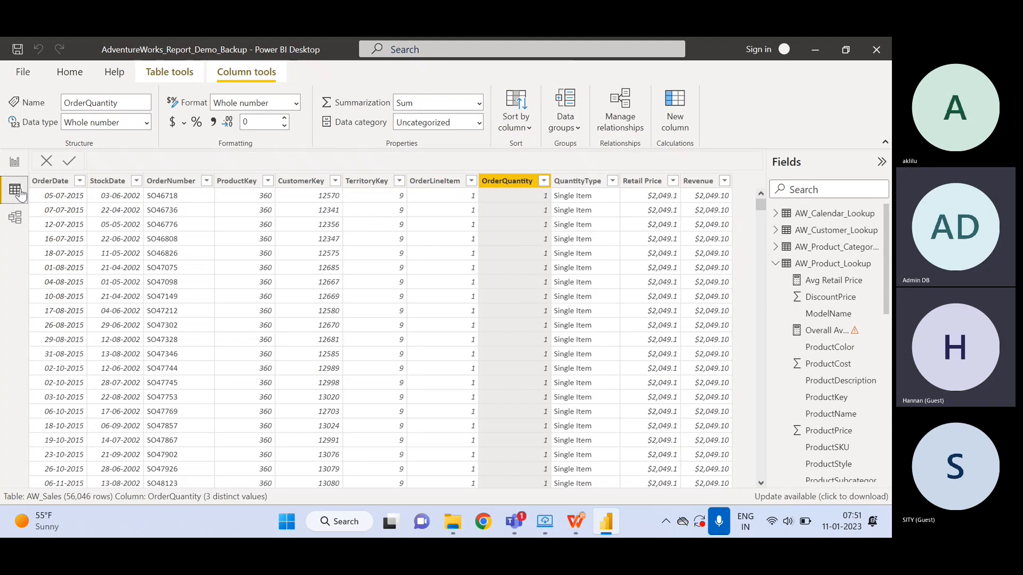
# Examine the AW_Product_Lookup table data across to its price columns, and return to the report page
pyautogui.click(828, 264)
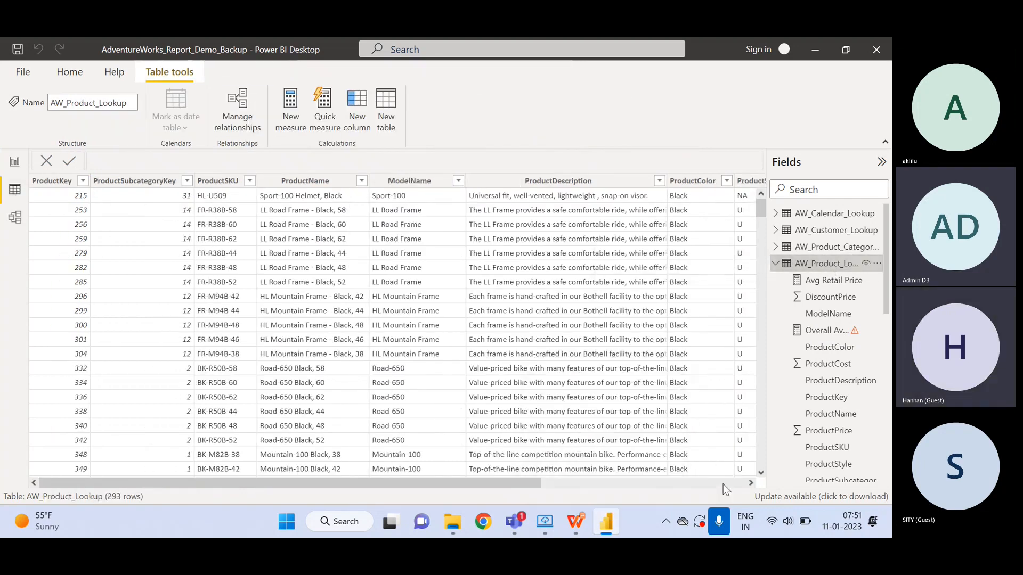
pyautogui.click(724, 484)
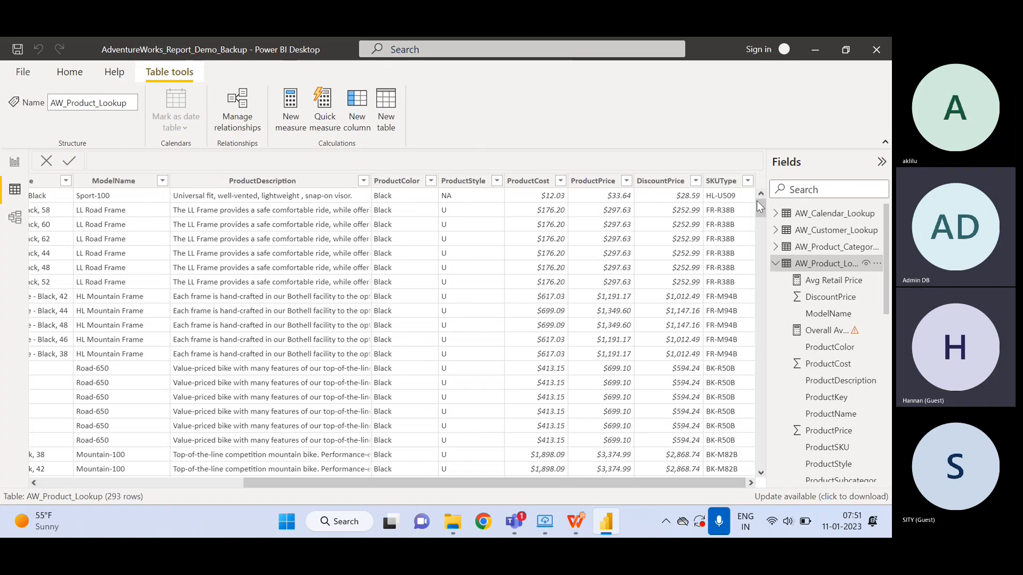
pyautogui.moveTo(759, 207); pyautogui.dragTo(686, 371)
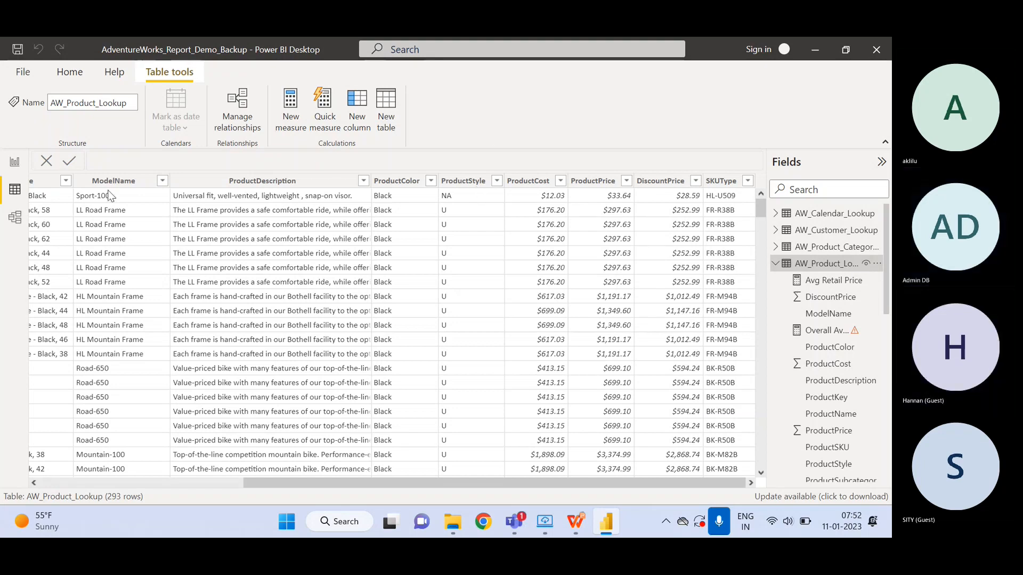
pyautogui.click(15, 164)
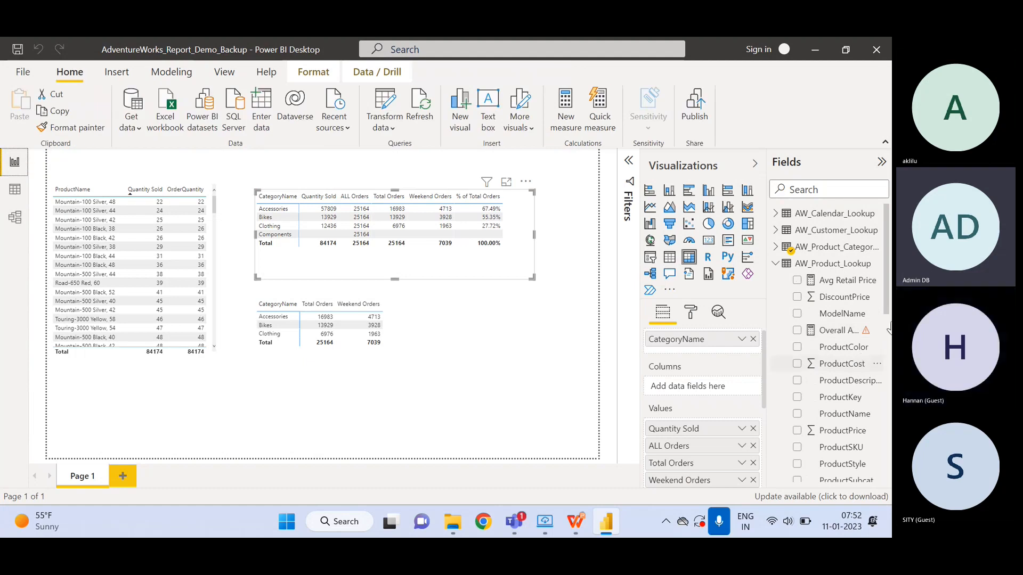
# Enter [Avg Retail Price], without its table prefix, as the first CALCULATE argument in the Overall Avg Price measure
pyautogui.moveTo(887, 302); pyautogui.dragTo(889, 389)
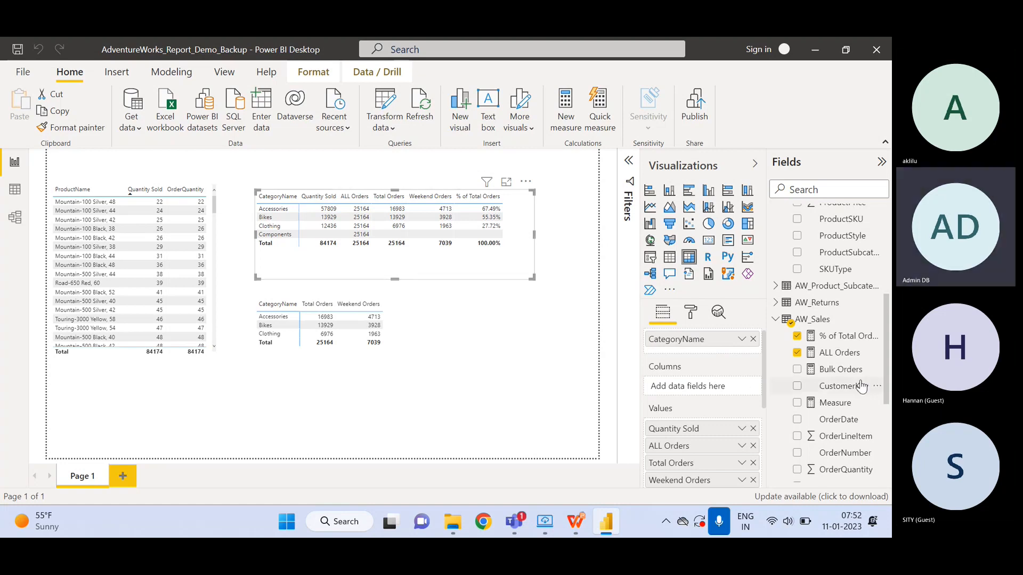
pyautogui.moveTo(887, 355); pyautogui.dragTo(890, 271)
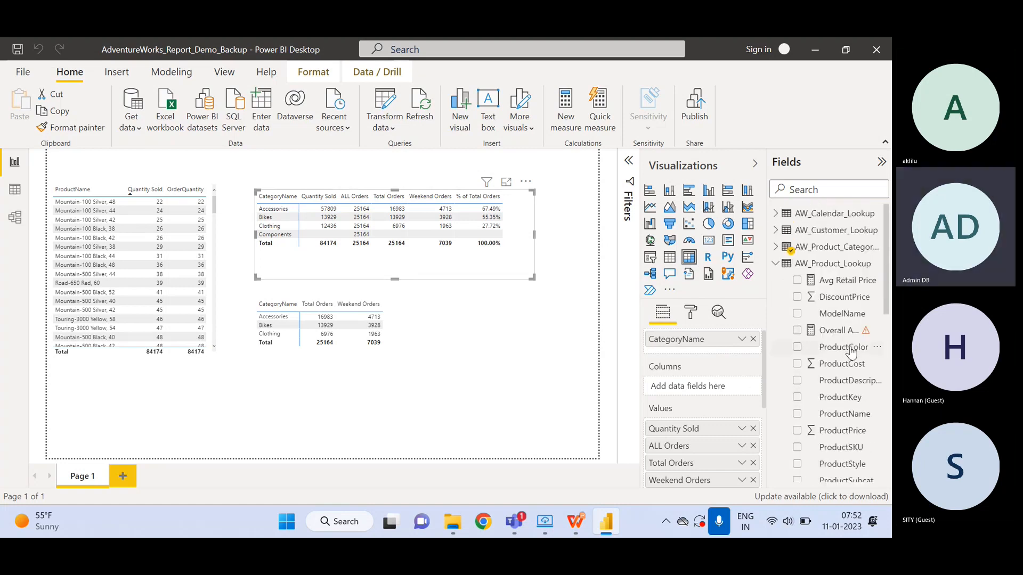
pyautogui.click(837, 330)
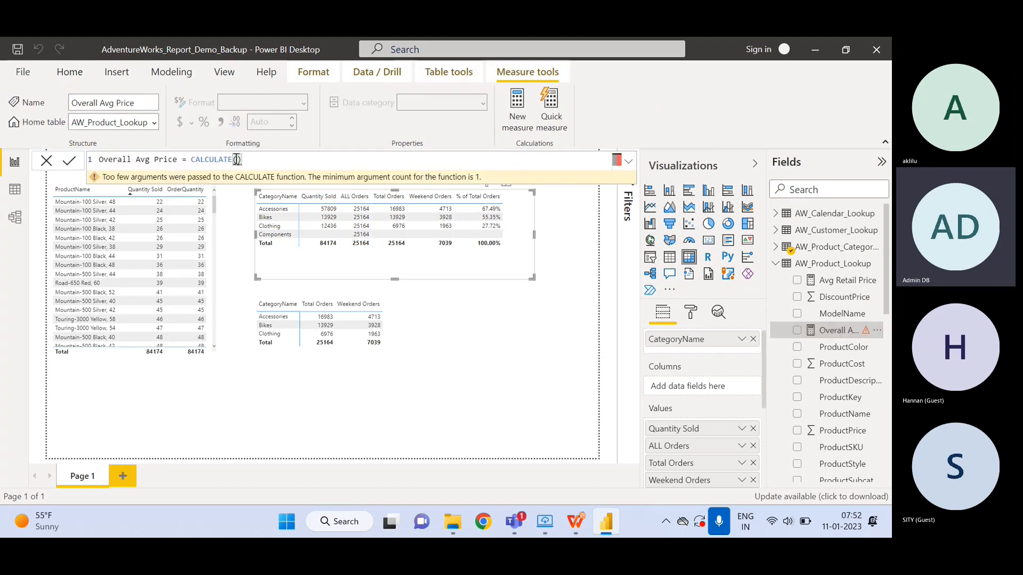
pyautogui.press('BackSpace')
pyautogui.write('Av')
pyautogui.press('Down')
pyautogui.press('Down')
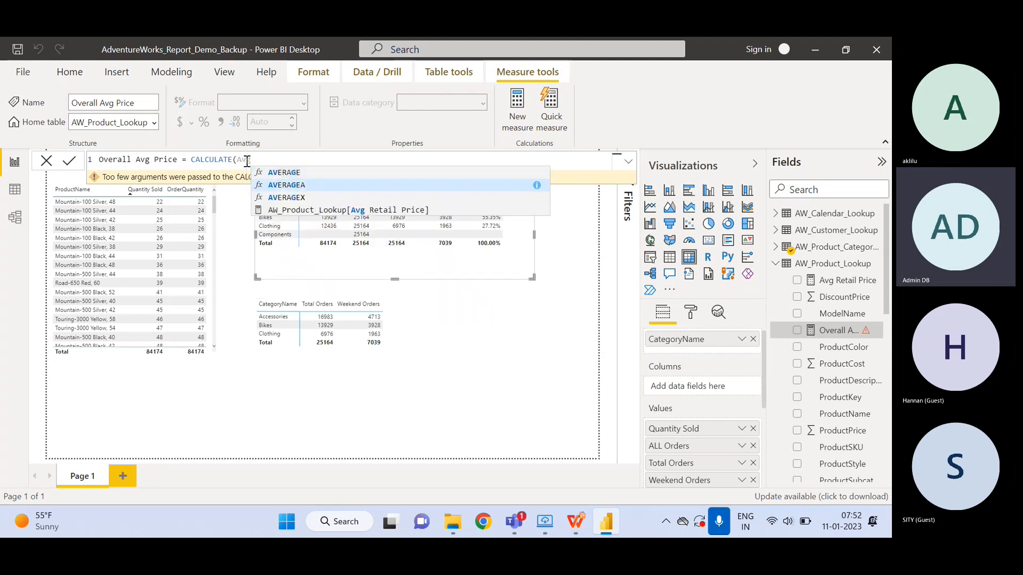
pyautogui.press('Down')
pyautogui.press('Tab')
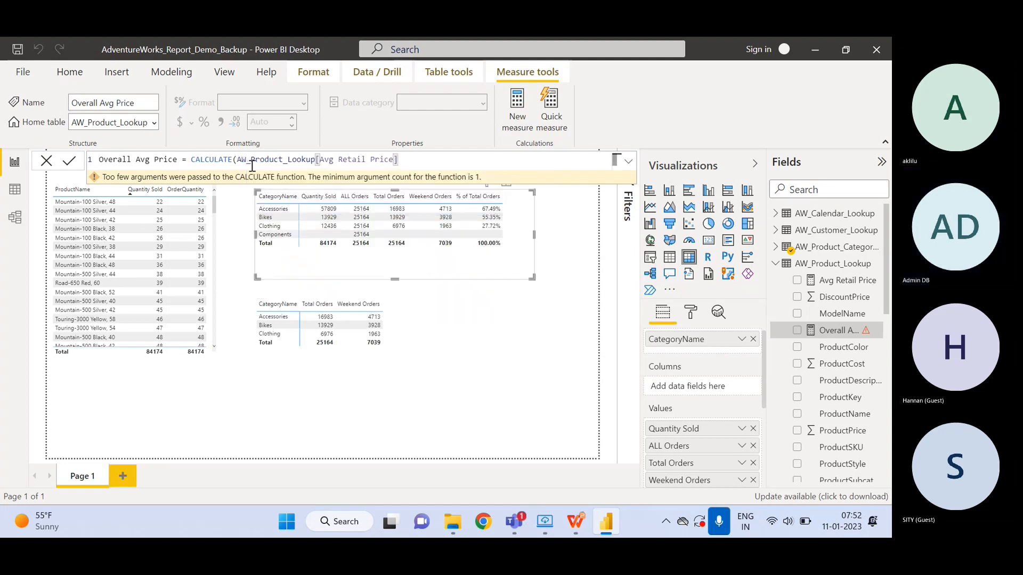
pyautogui.moveTo(314, 160); pyautogui.dragTo(237, 160)
pyautogui.press('BackSpace')
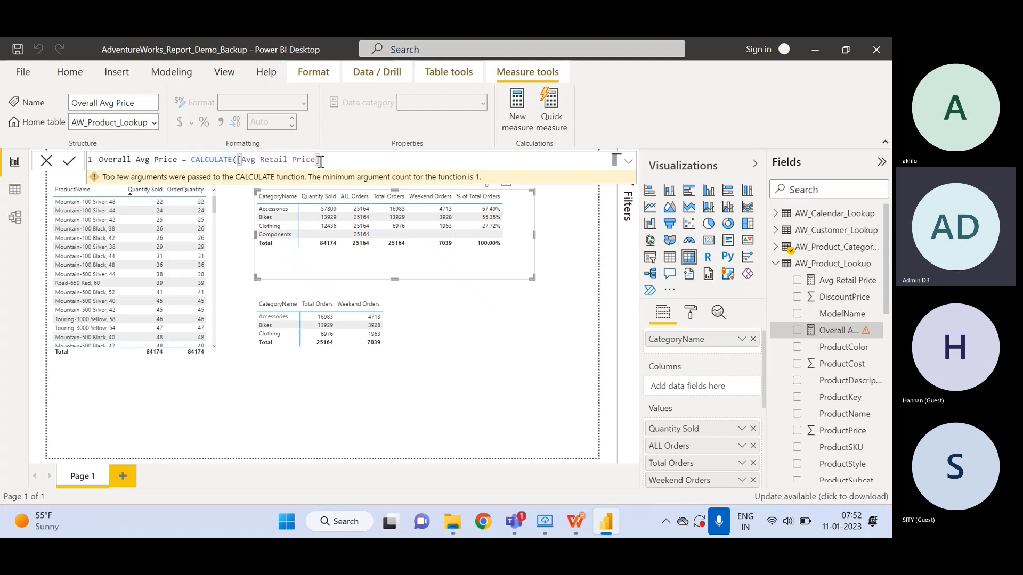
# Add ALL(AW_Product_Lookup) as the CALCULATE filter in the Overall Avg Price measure, close the brackets and commit the formula
pyautogui.write(', ')
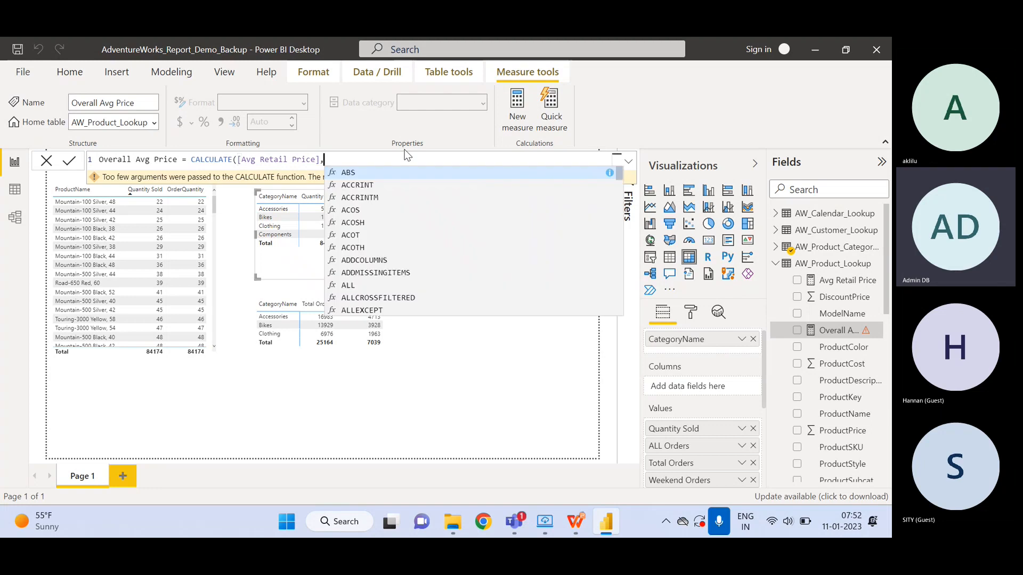
pyautogui.write('ALL(')
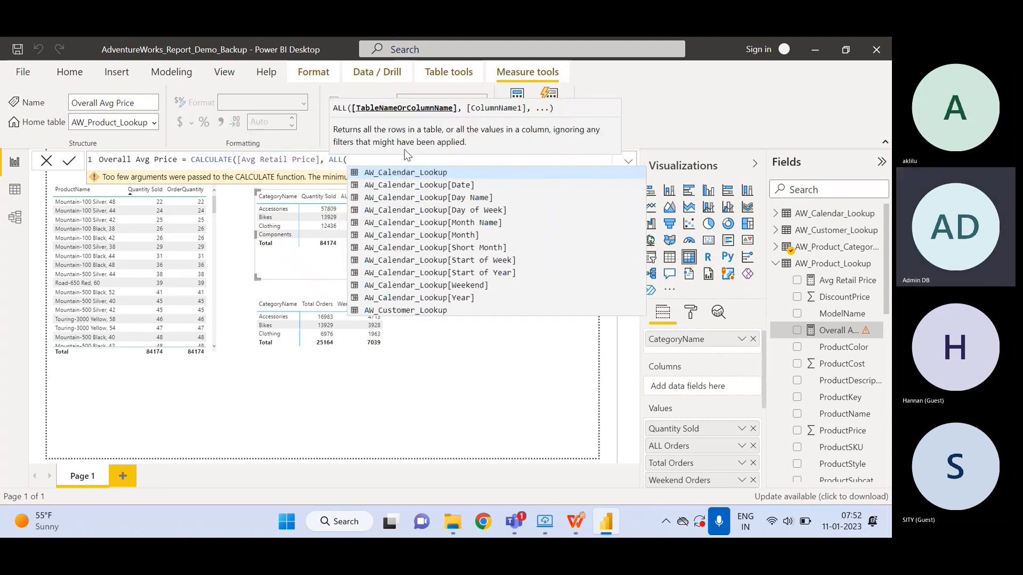
pyautogui.write('AW')
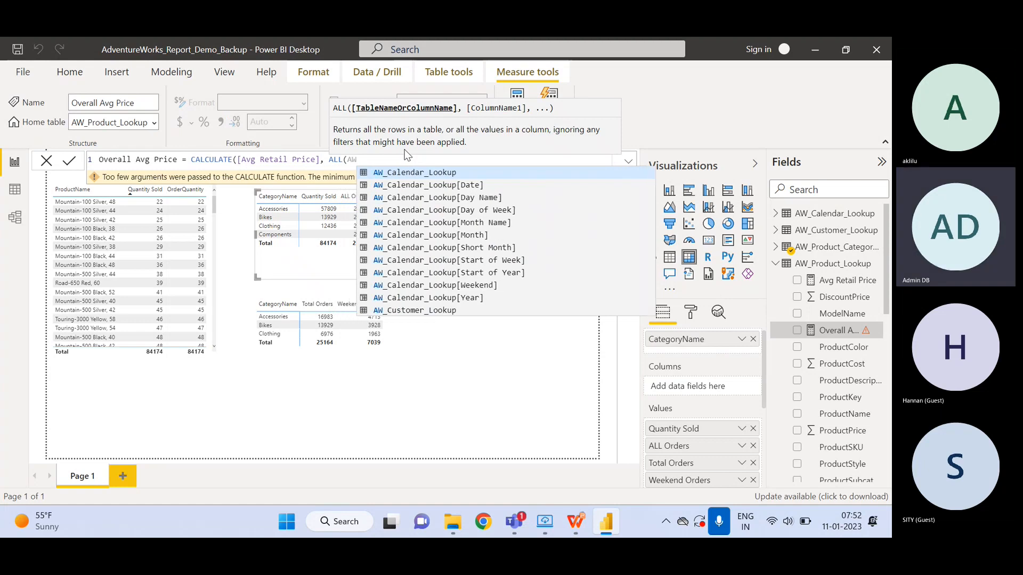
pyautogui.write('_')
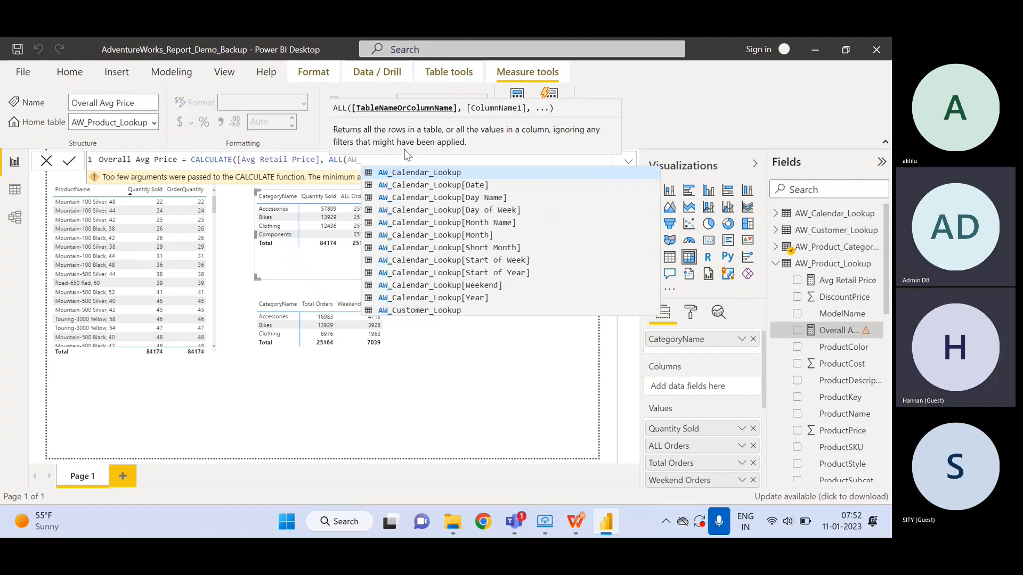
pyautogui.write('Produ')
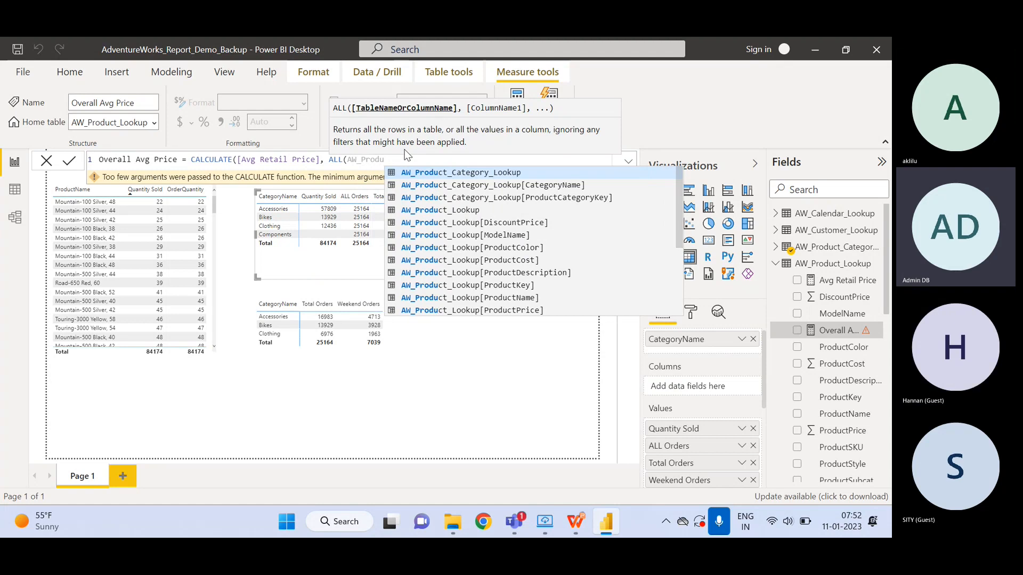
pyautogui.write('ct_Lookup')
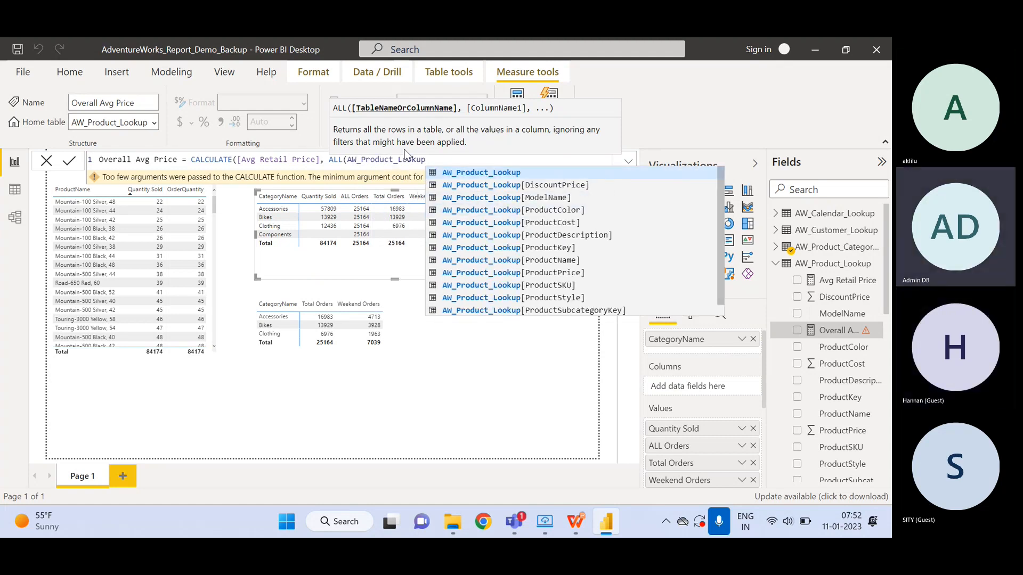
pyautogui.write('))')
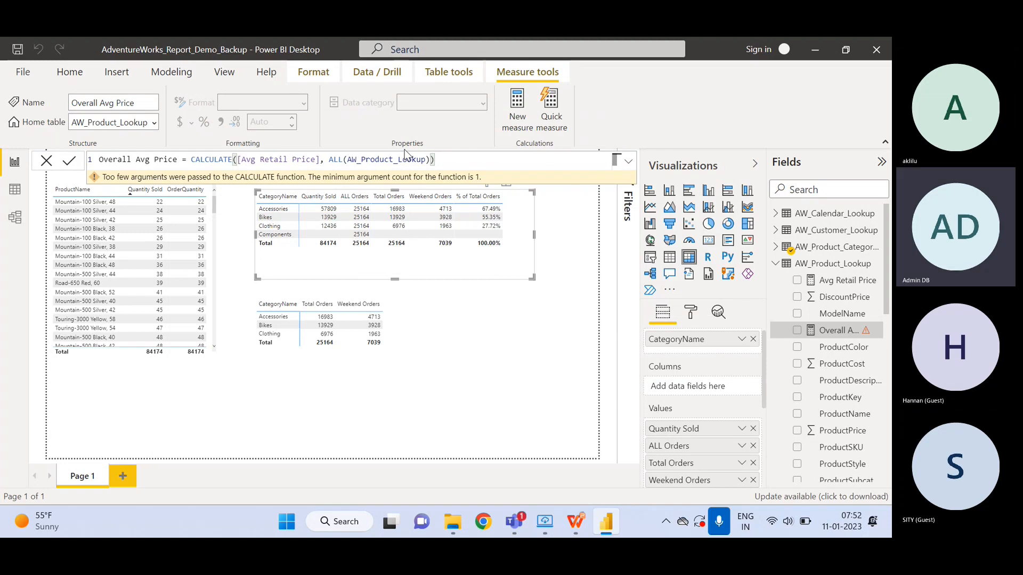
pyautogui.press('Return')
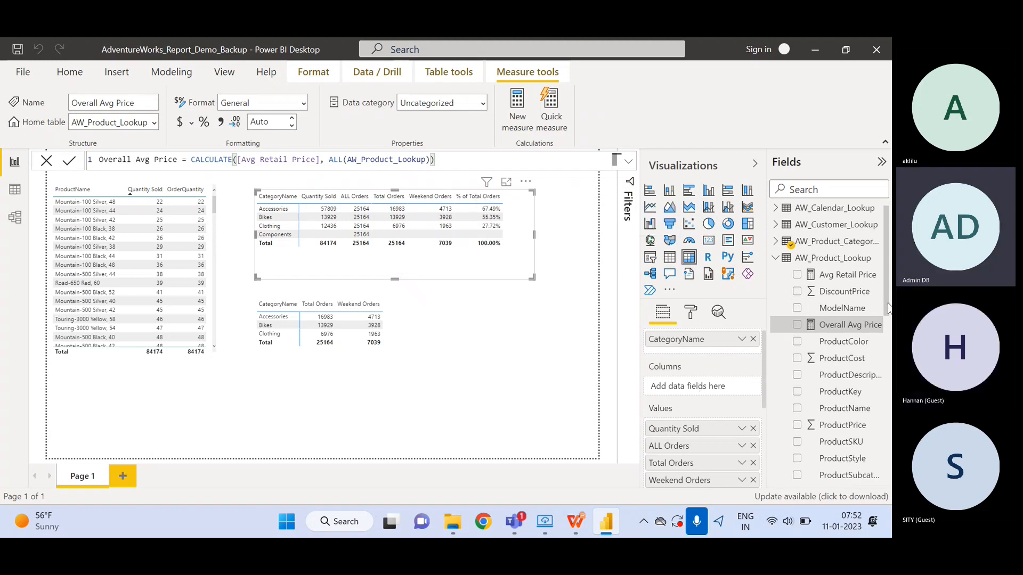
# Add Overall Avg Price to the upper category matrix's values after Quantity Sold, and widen the matrix to fit all columns
pyautogui.moveTo(888, 312); pyautogui.dragTo(888, 349)
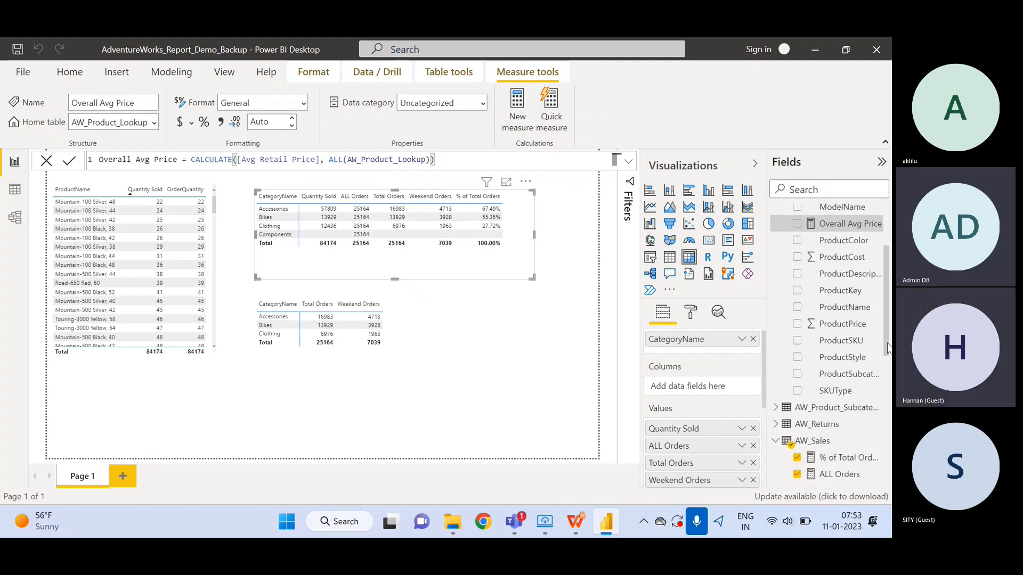
pyautogui.scroll(-3, 888, 347)
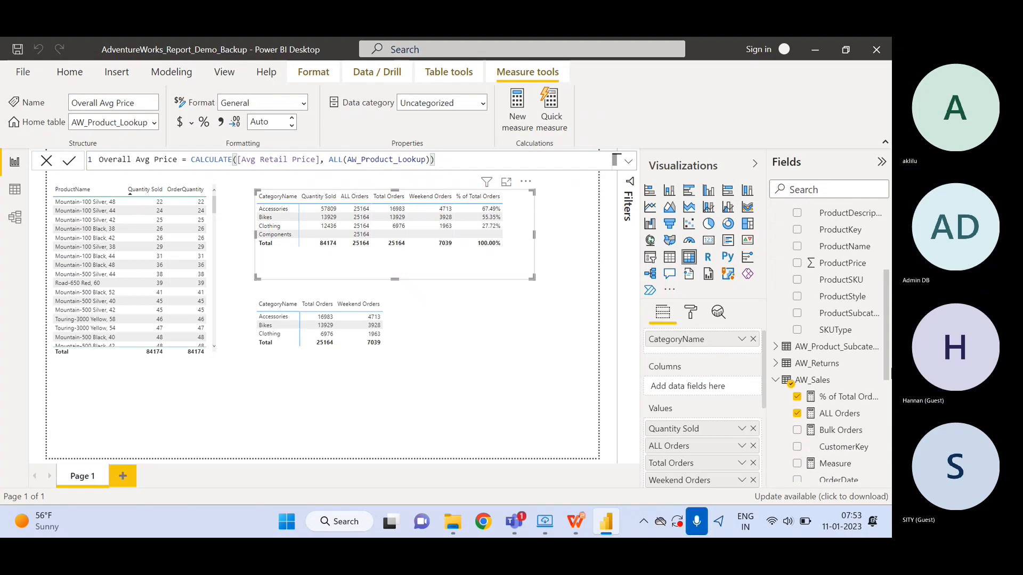
pyautogui.scroll(-4, 889, 405)
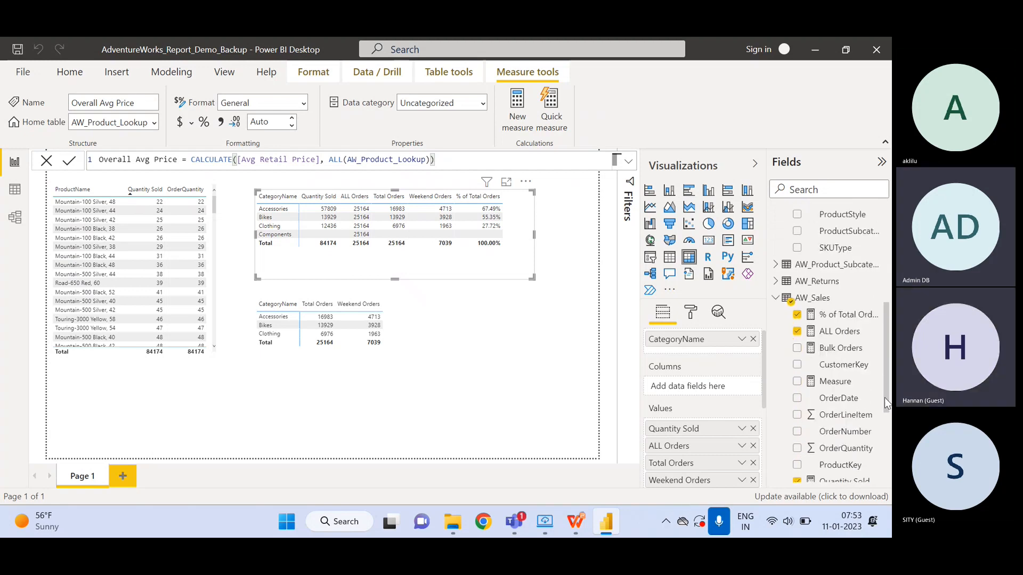
pyautogui.moveTo(884, 403); pyautogui.dragTo(711, 437)
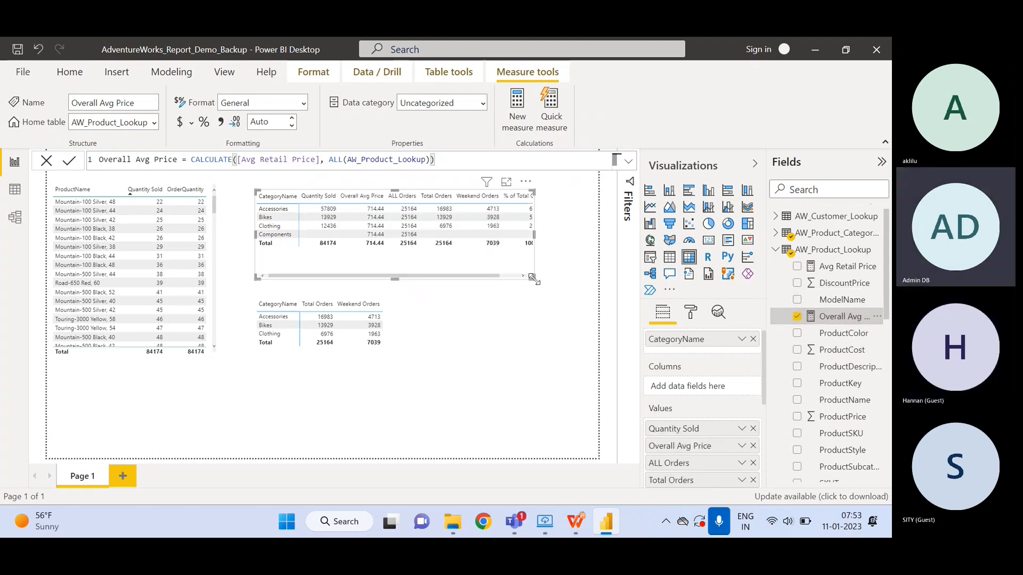
pyautogui.moveTo(532, 278); pyautogui.dragTo(598, 283)
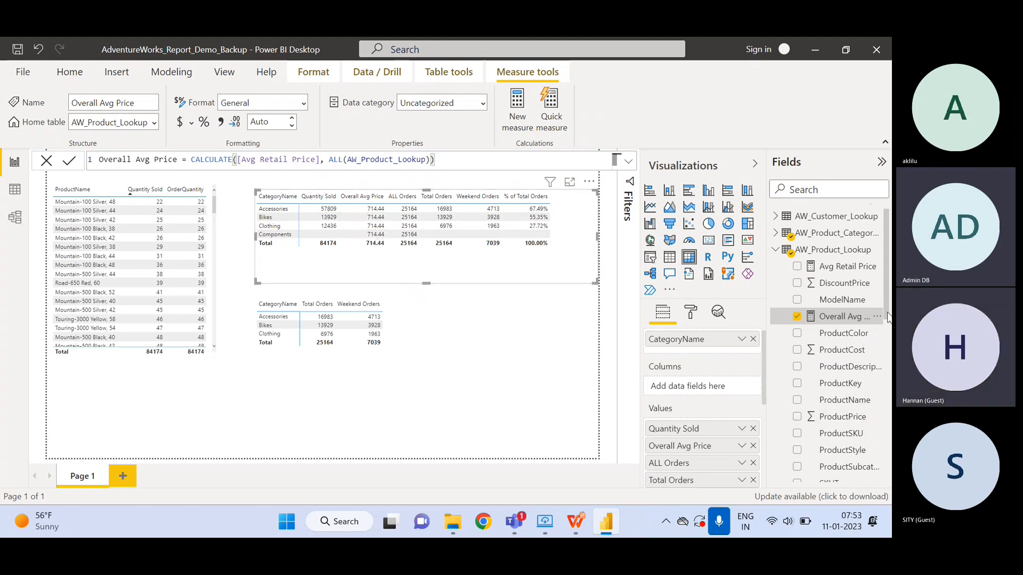
# Add the Avg Retail Price measure to the matrix values between Quantity Sold and Overall Avg Price
pyautogui.scroll(-3, 884, 320)
pyautogui.scroll(3, 884, 330)
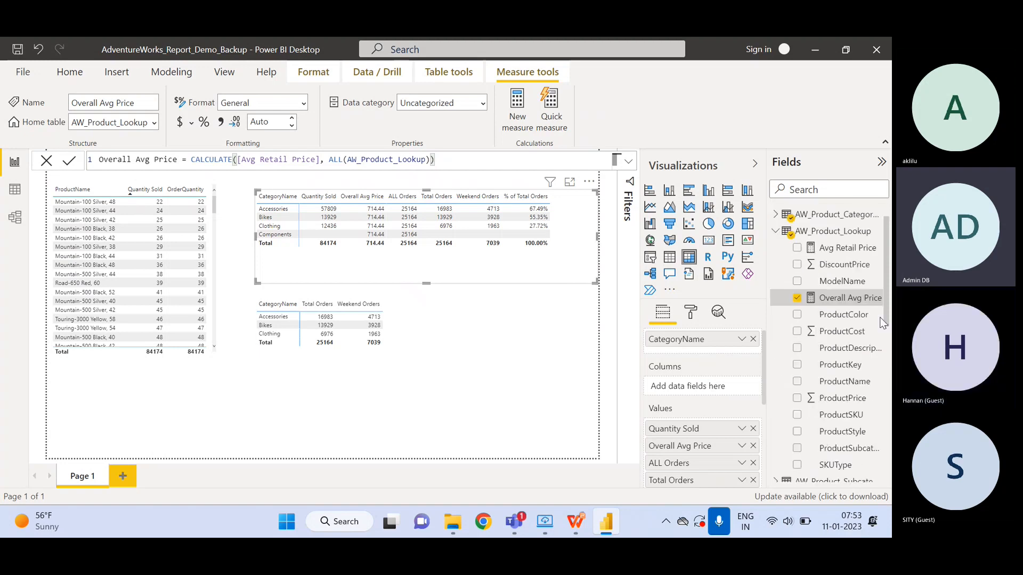
pyautogui.scroll(1, 880, 318)
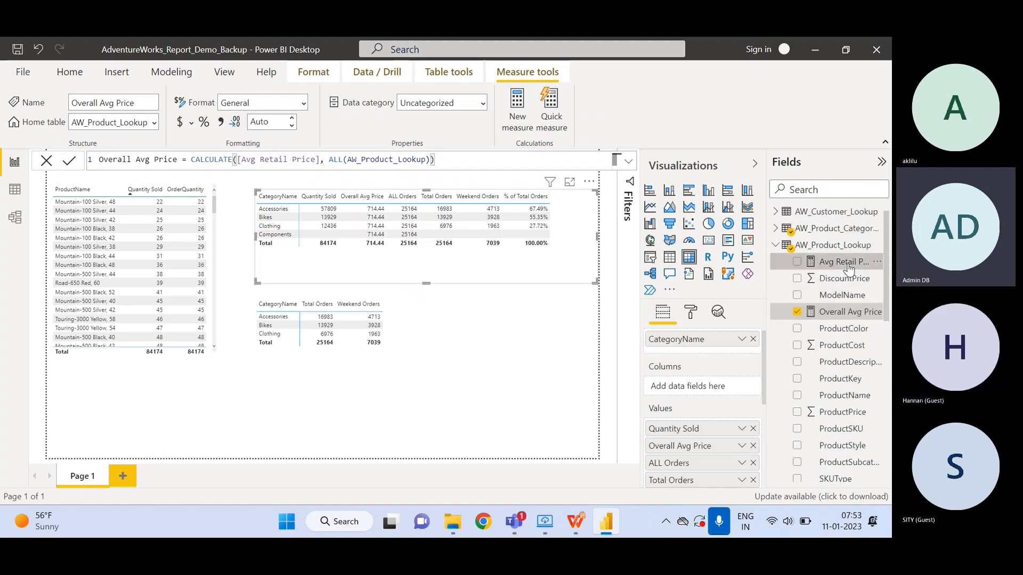
pyautogui.moveTo(849, 268); pyautogui.dragTo(703, 445)
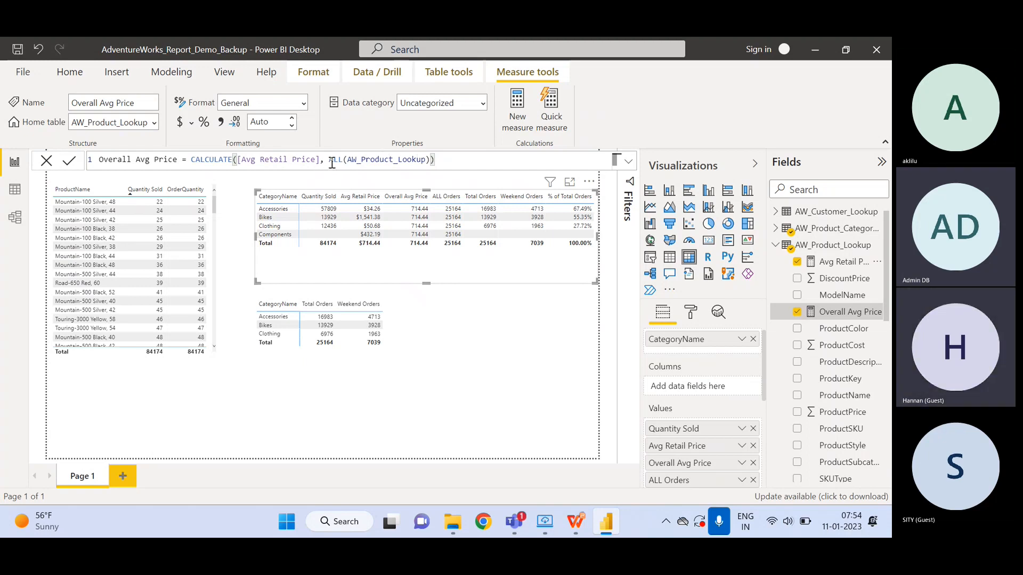
# Format the Overall Avg Price measure as Currency with 2 decimal places
pyautogui.moveTo(329, 160); pyautogui.dragTo(439, 160)
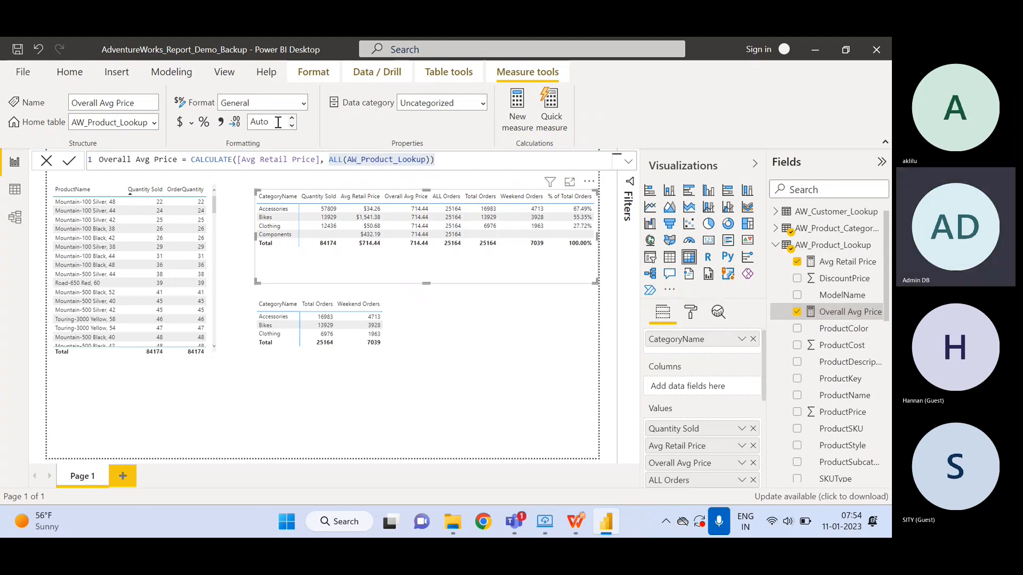
pyautogui.click(304, 104)
pyautogui.press('Escape')
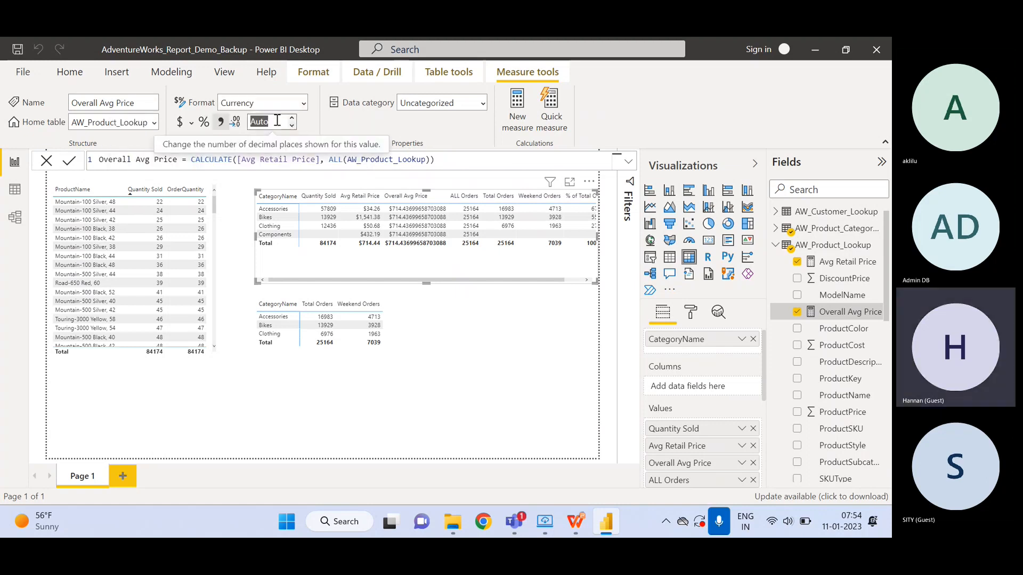
pyautogui.click(277, 121)
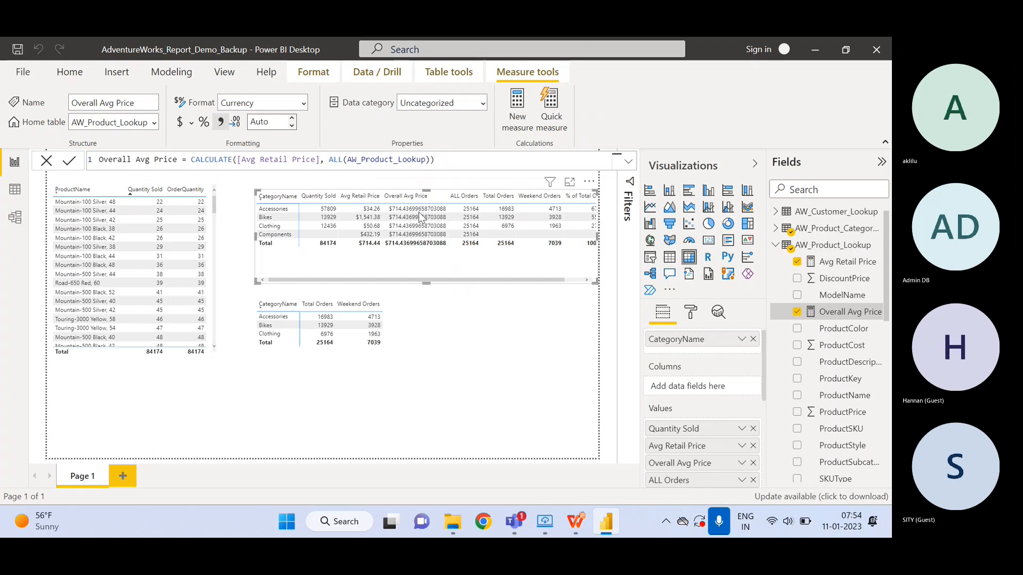
pyautogui.press('BackSpace')
pyautogui.press('BackSpace')
pyautogui.press('BackSpace')
pyautogui.press('BackSpace')
pyautogui.write('2')
pyautogui.press('Return')
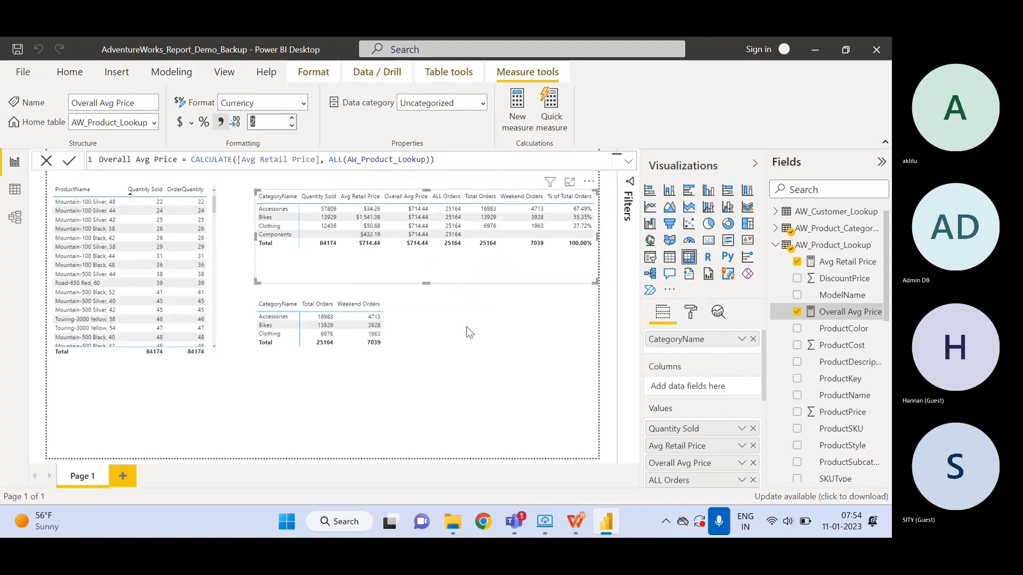
# Move the upper category matrix slightly up and to the left on the report page
pyautogui.click(465, 327)
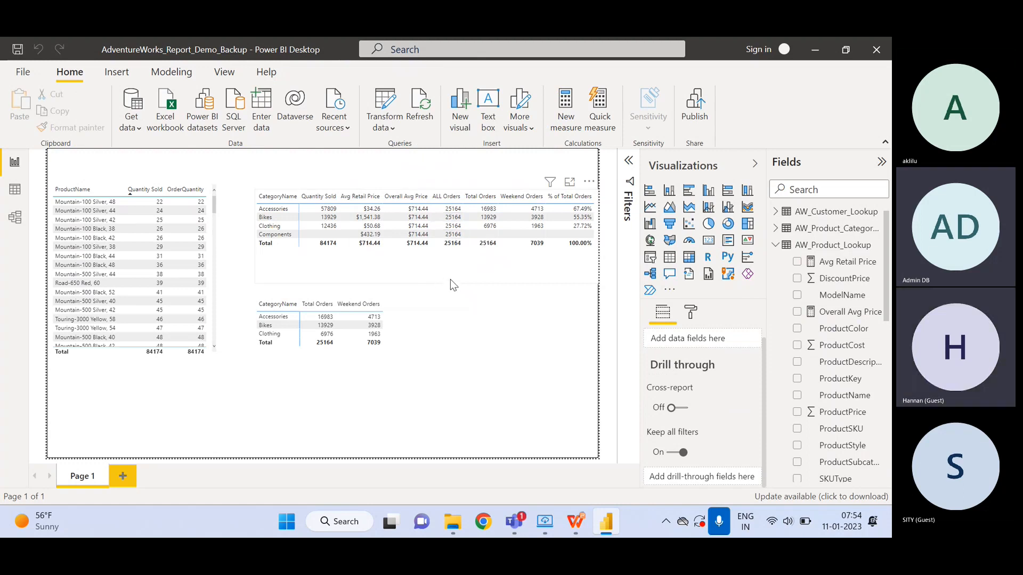
pyautogui.click(450, 265)
pyautogui.moveTo(451, 265); pyautogui.dragTo(429, 254)
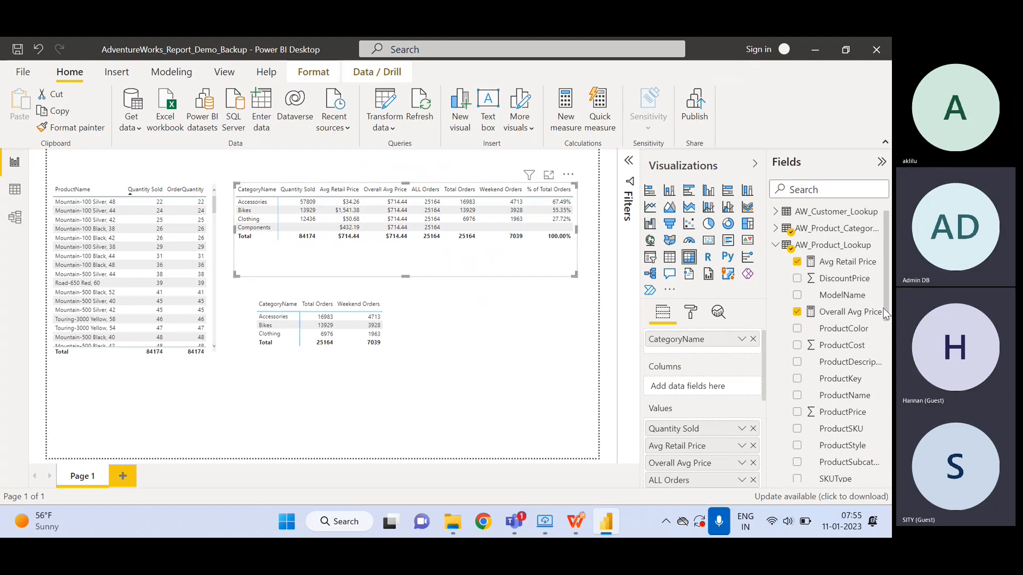
# Review the ALL(AW_Product_Lookup) filter and the CALCULATE function in the Overall Avg Price measure's formula
pyautogui.click(844, 314)
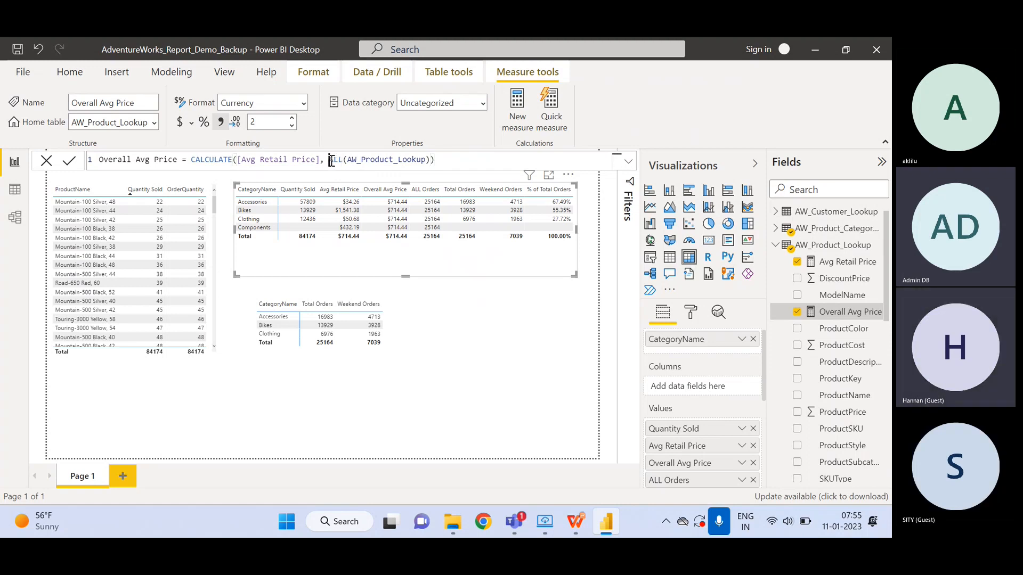
pyautogui.moveTo(328, 161); pyautogui.dragTo(432, 166)
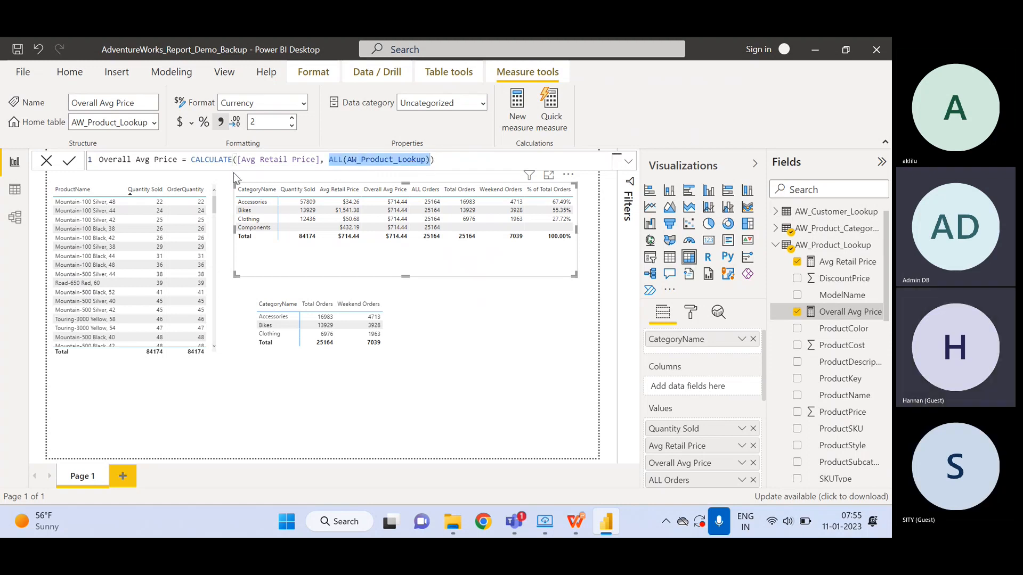
pyautogui.moveTo(213, 161); pyautogui.dragTo(222, 162)
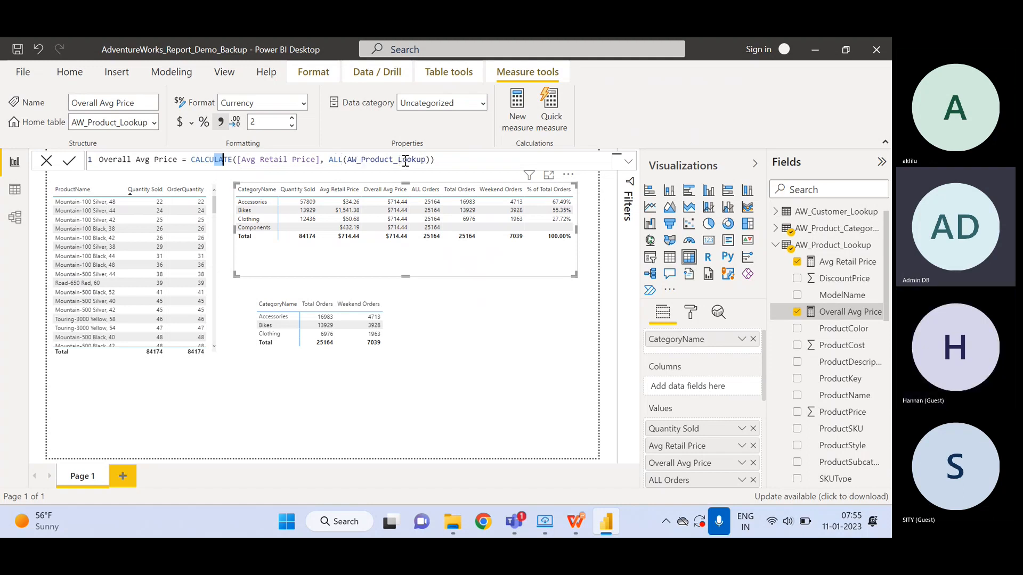
# Leave the Overall Avg Price formula and deselect the upper category matrix
pyautogui.click(209, 159)
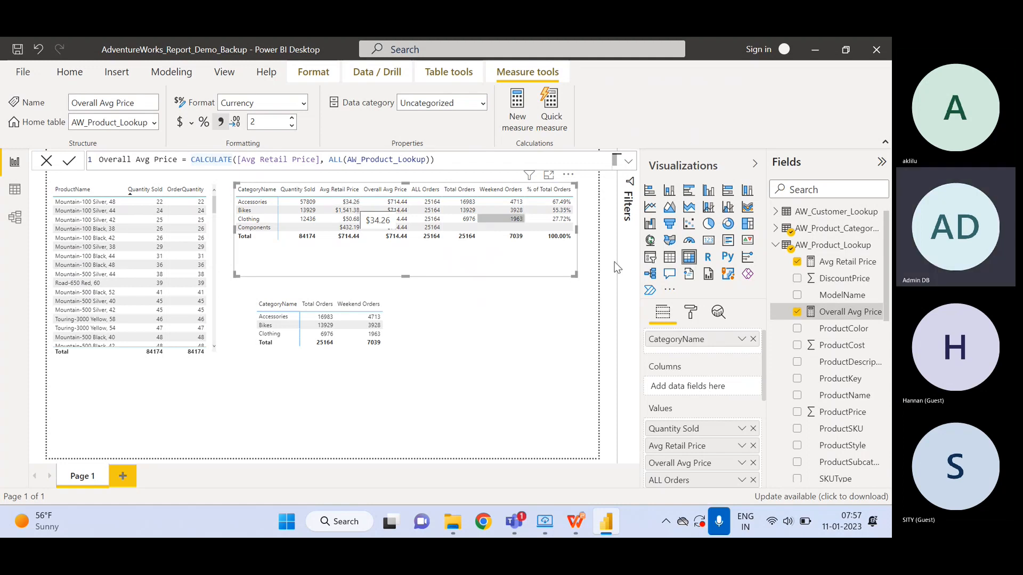
pyautogui.click(542, 367)
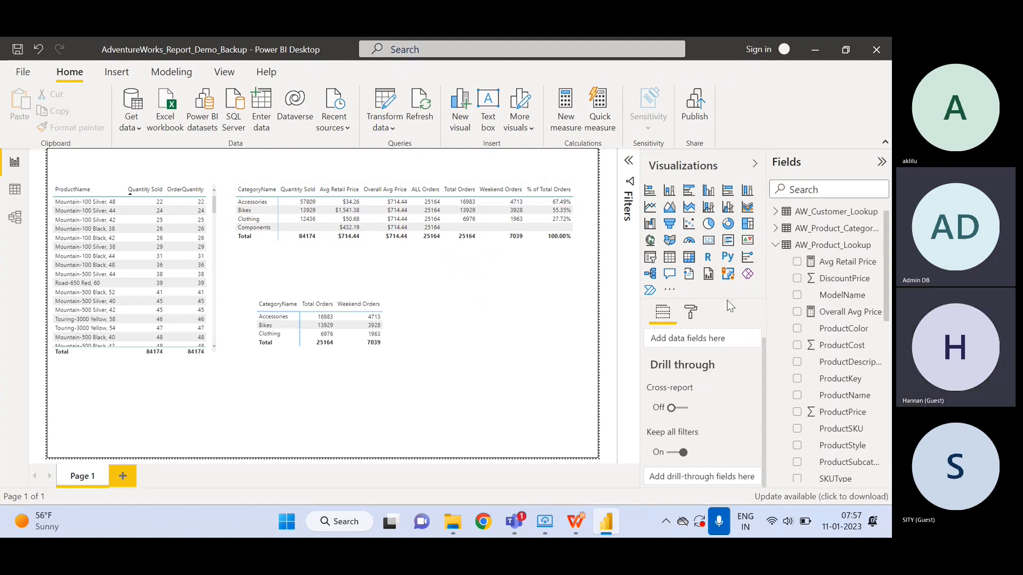
# Start a Test measure in the AW_Product_Lookup table using SUMX with ALL(AW_Sales) as its table argument
pyautogui.click(826, 245)
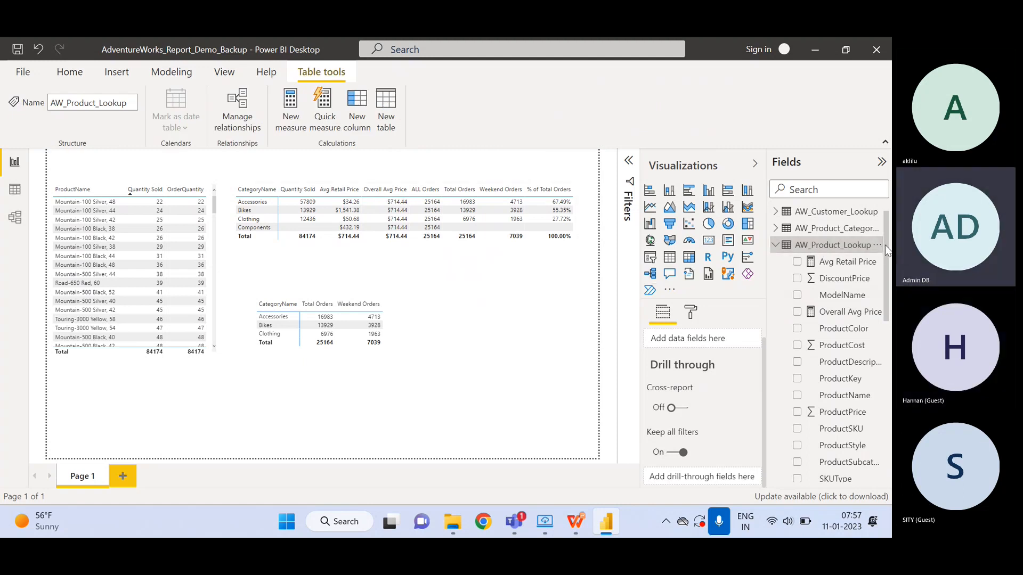
pyautogui.rightClick(866, 248)
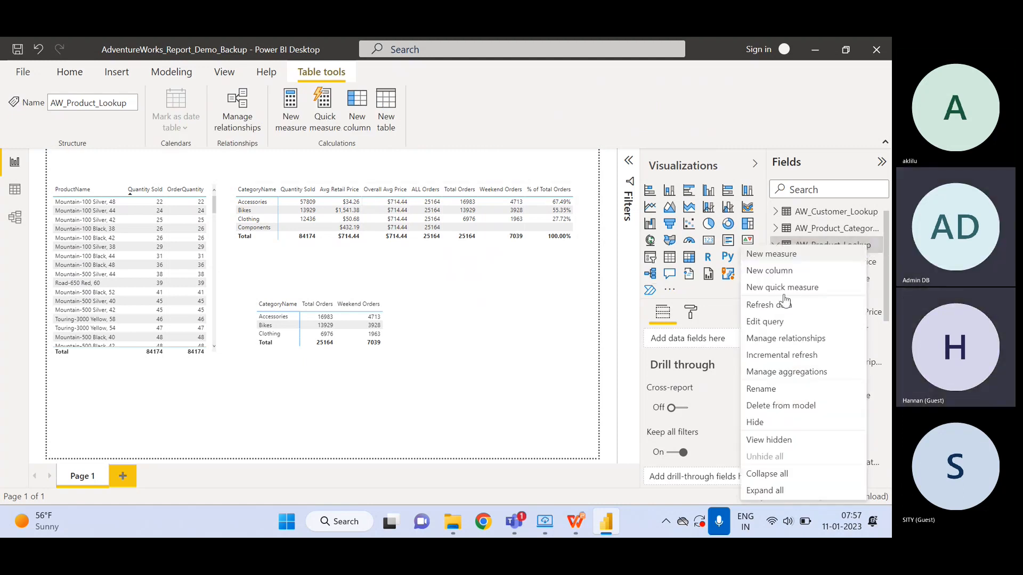
pyautogui.click(773, 254)
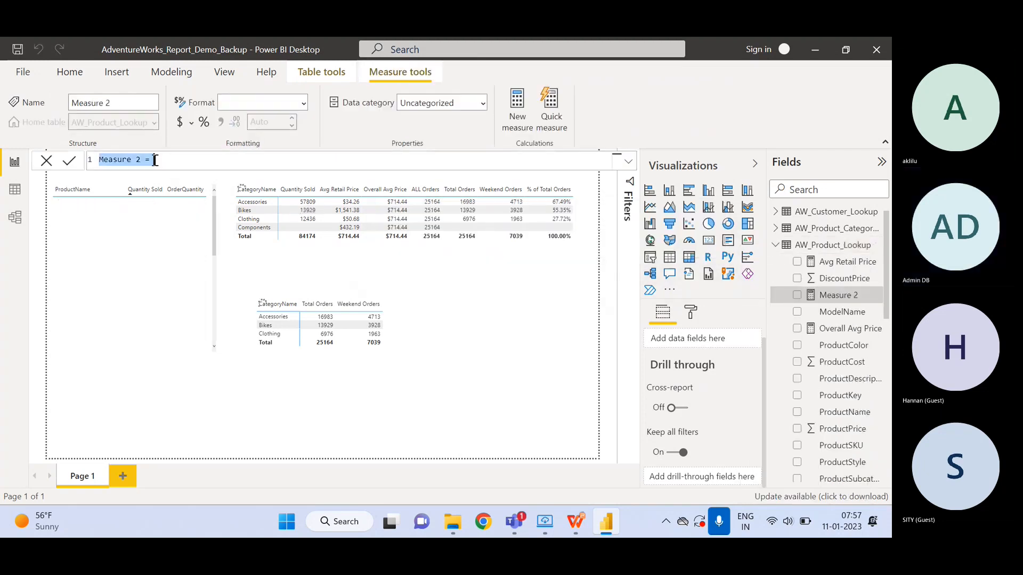
pyautogui.write('Hig')
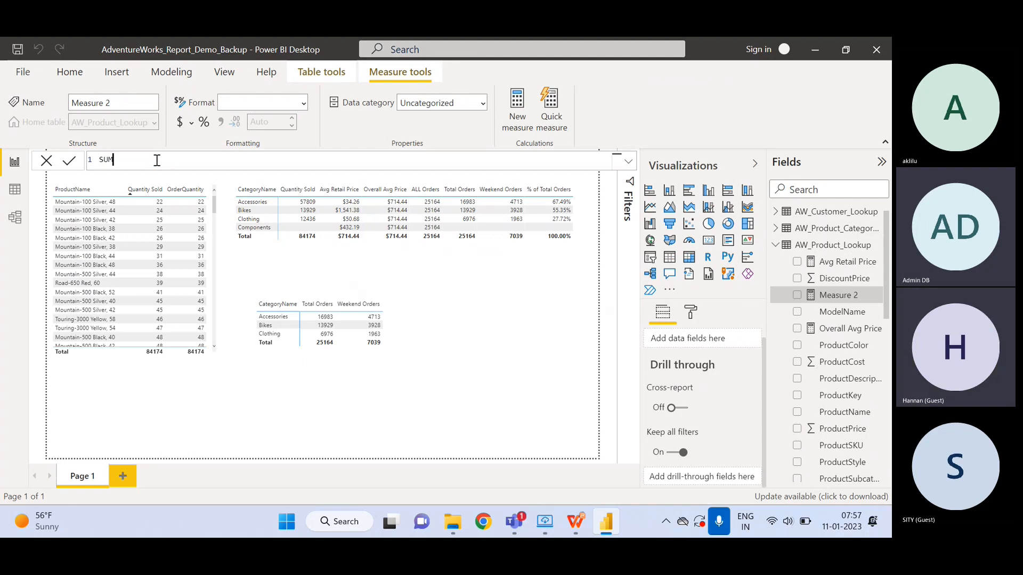
pyautogui.press('BackSpace')
pyautogui.press('BackSpace')
pyautogui.press('BackSpace')
pyautogui.write('Test =')
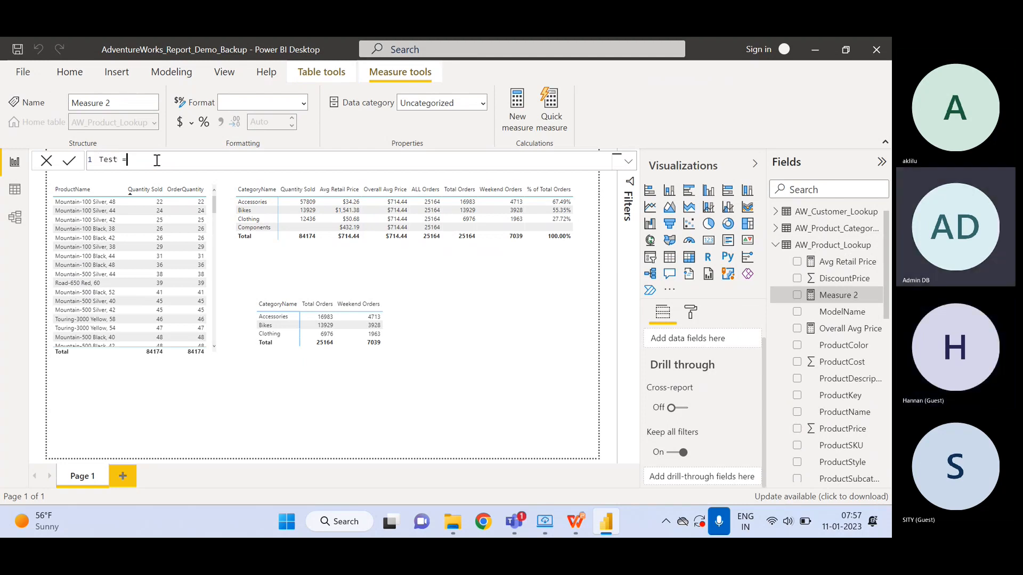
pyautogui.write(' SUMX(')
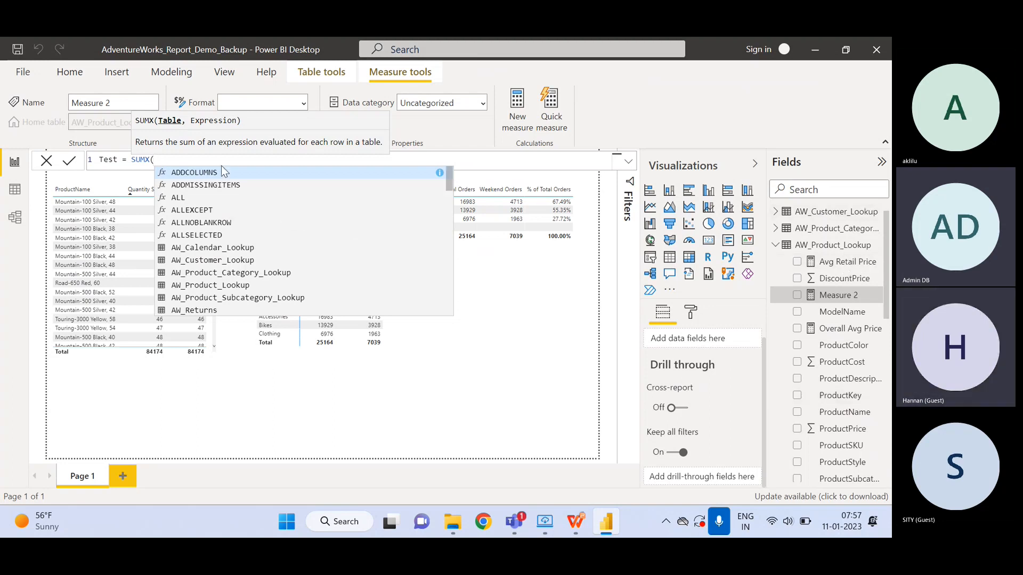
pyautogui.write('ALL')
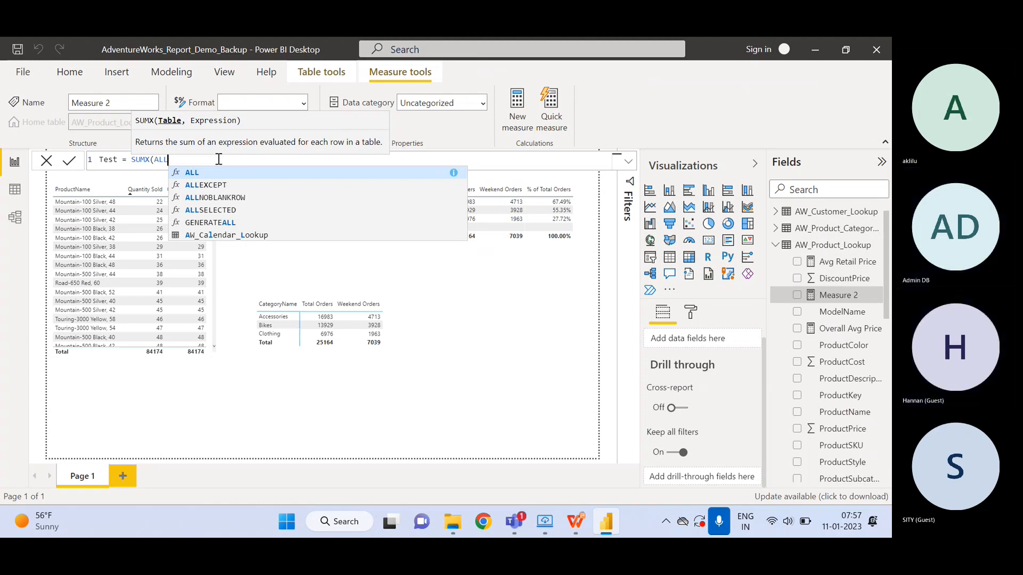
pyautogui.write('(')
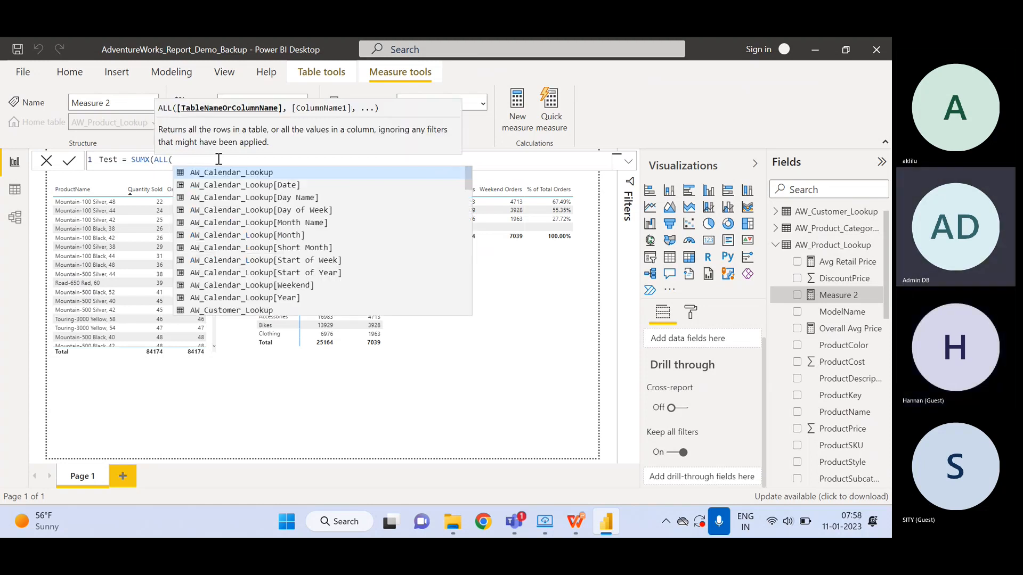
pyautogui.write('AW_S')
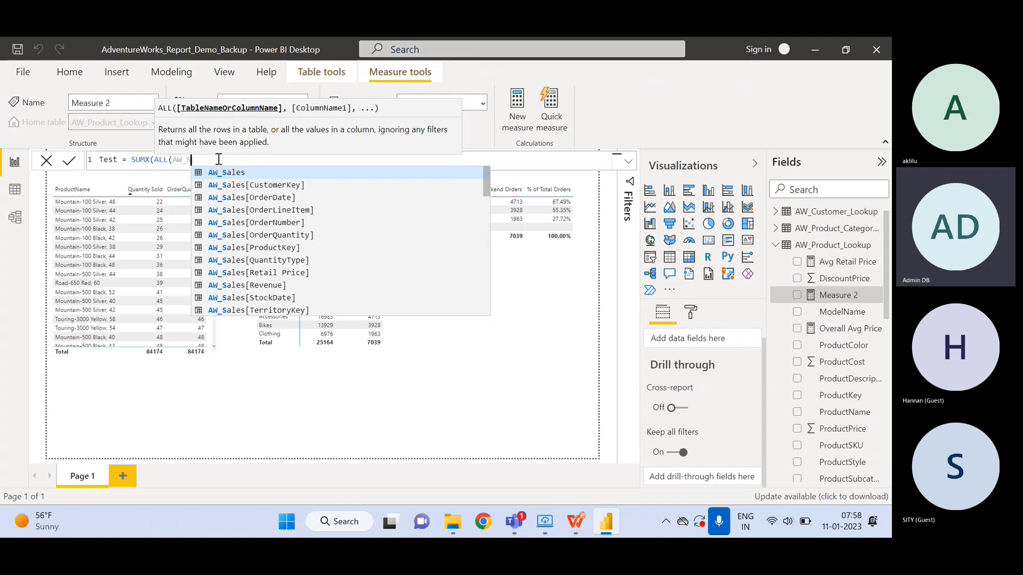
pyautogui.write('ales)')
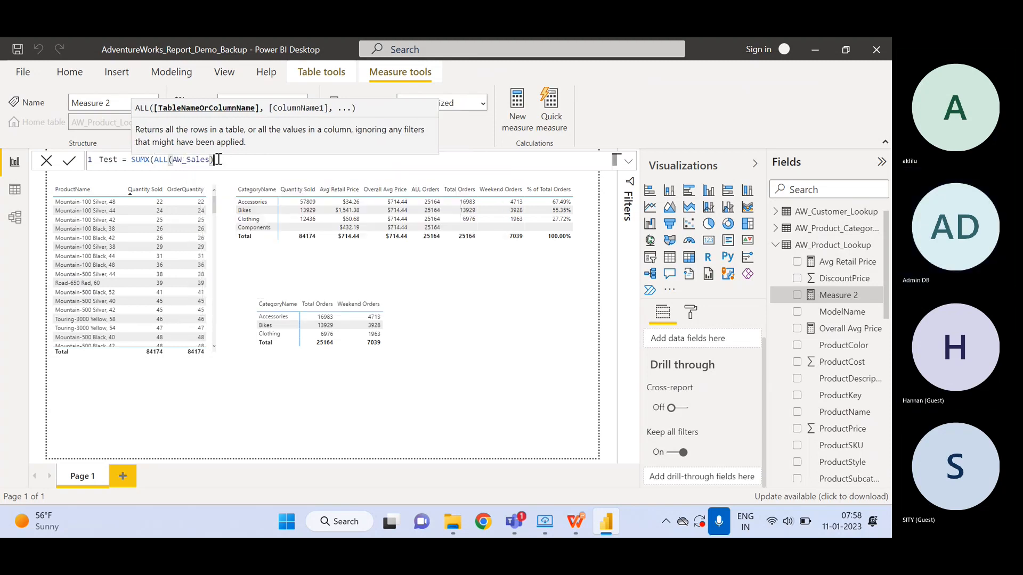
pyautogui.write(',')
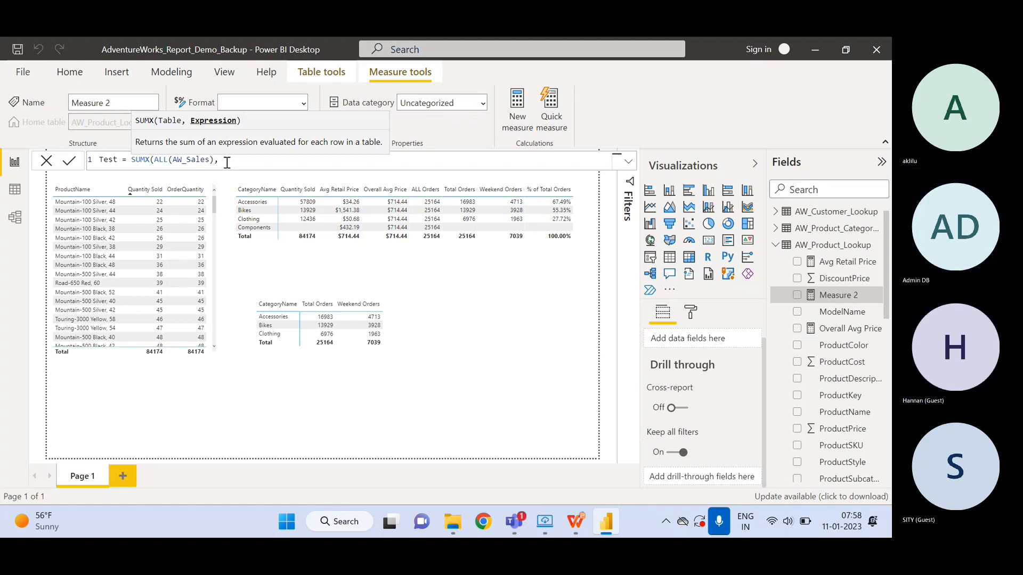
# Clear the unfinished Test formula and discard the new measure
pyautogui.moveTo(227, 162); pyautogui.dragTo(98, 163)
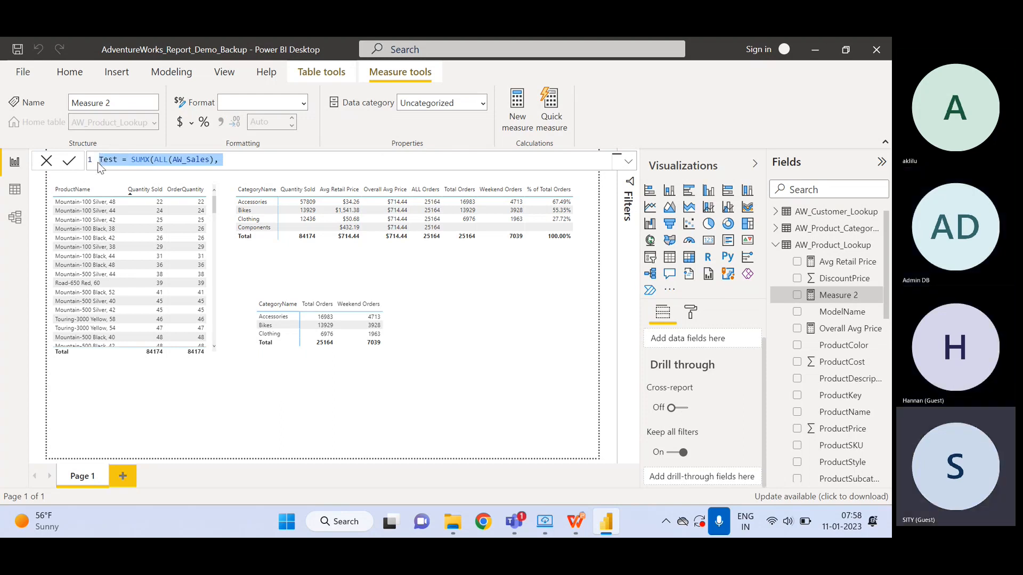
pyautogui.press('BackSpace')
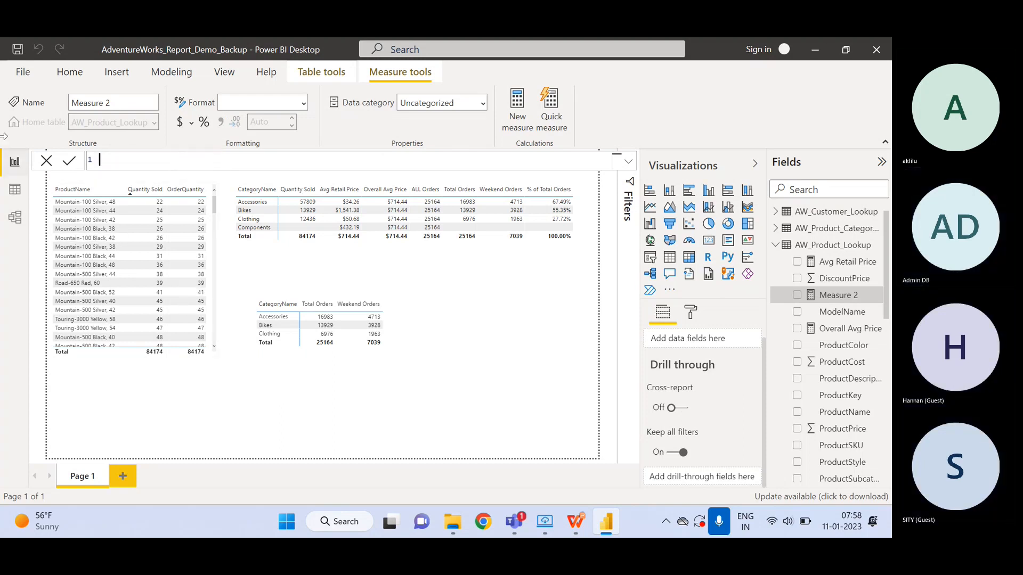
pyautogui.click(46, 160)
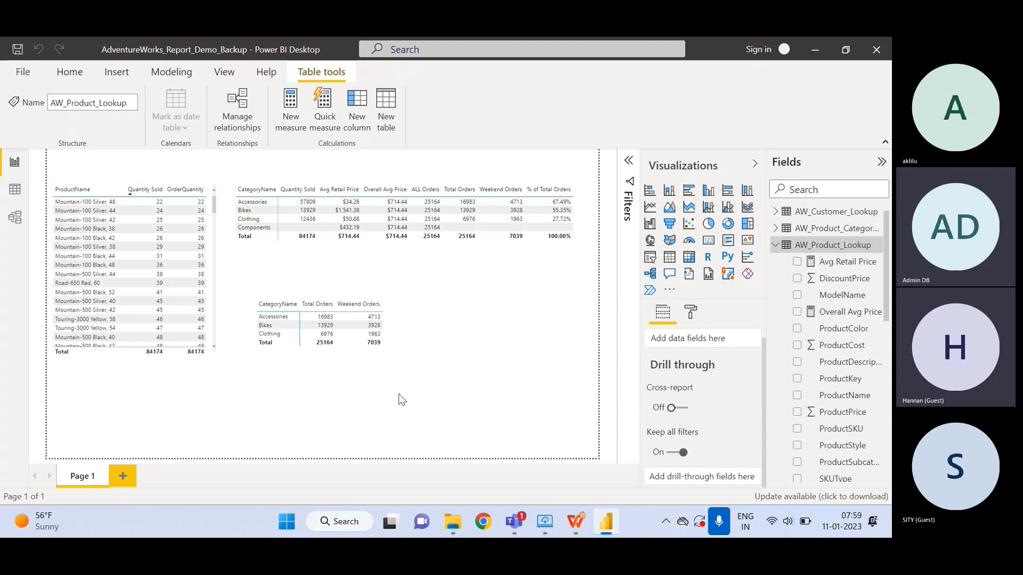
pyautogui.rightClick(834, 246)
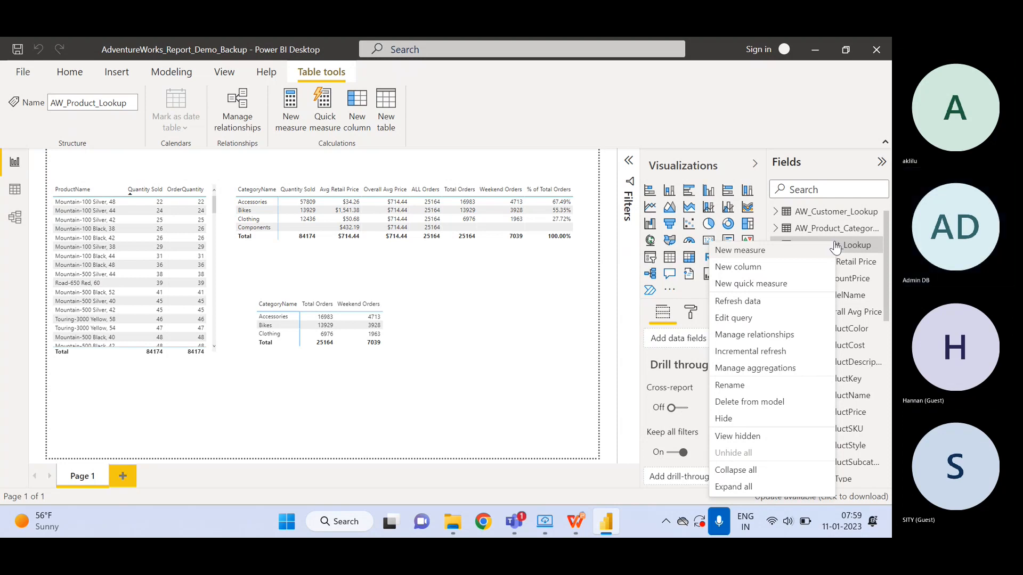
pyautogui.click(762, 252)
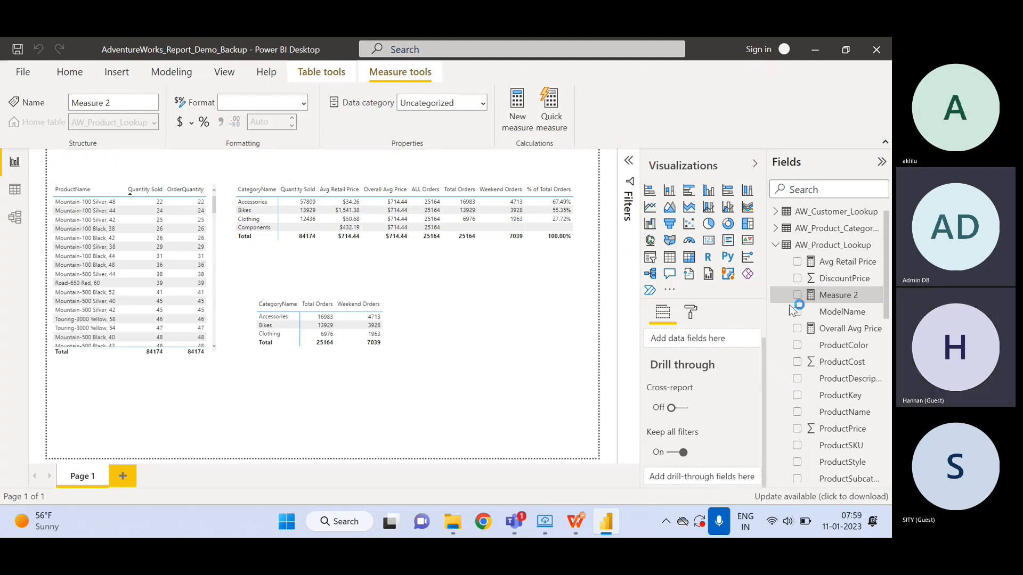
pyautogui.click(776, 249)
pyautogui.click(776, 246)
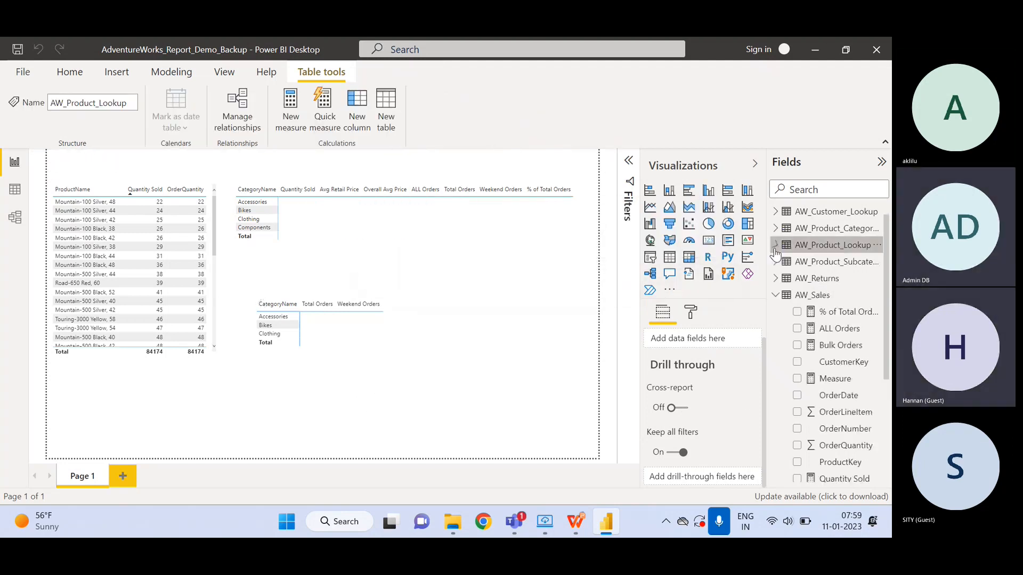
pyautogui.click(813, 296)
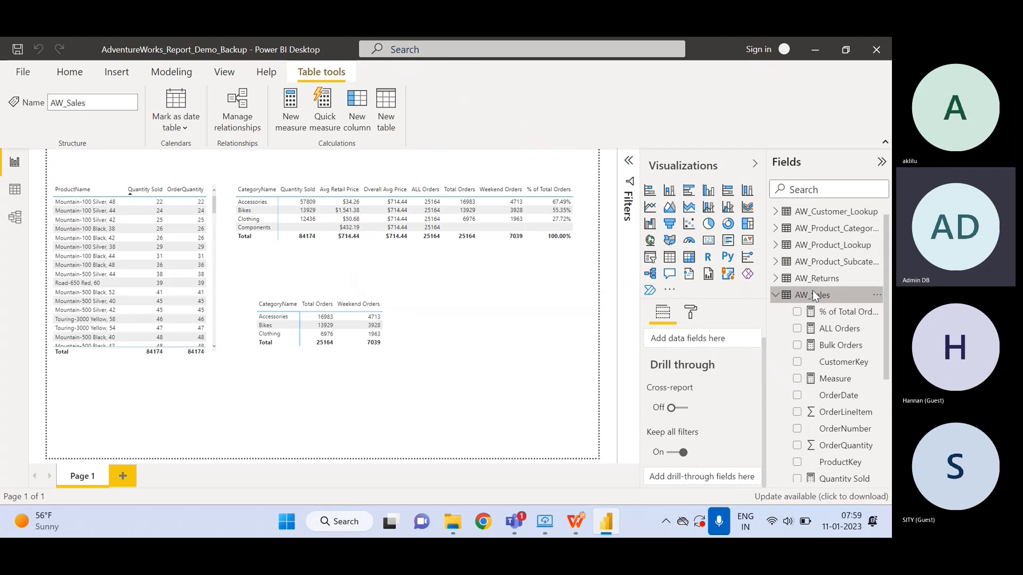
pyautogui.rightClick(813, 290)
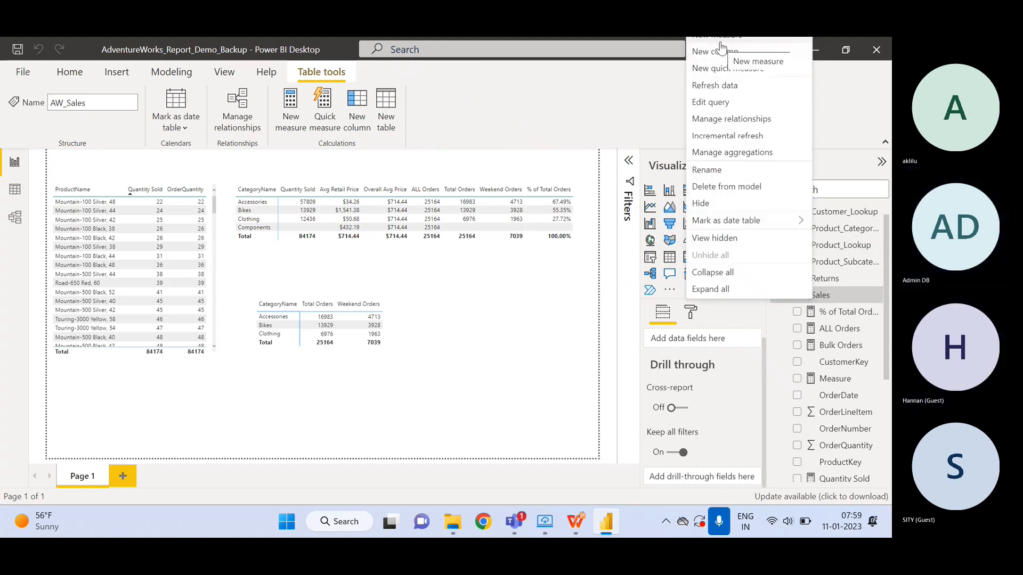
pyautogui.click(887, 203)
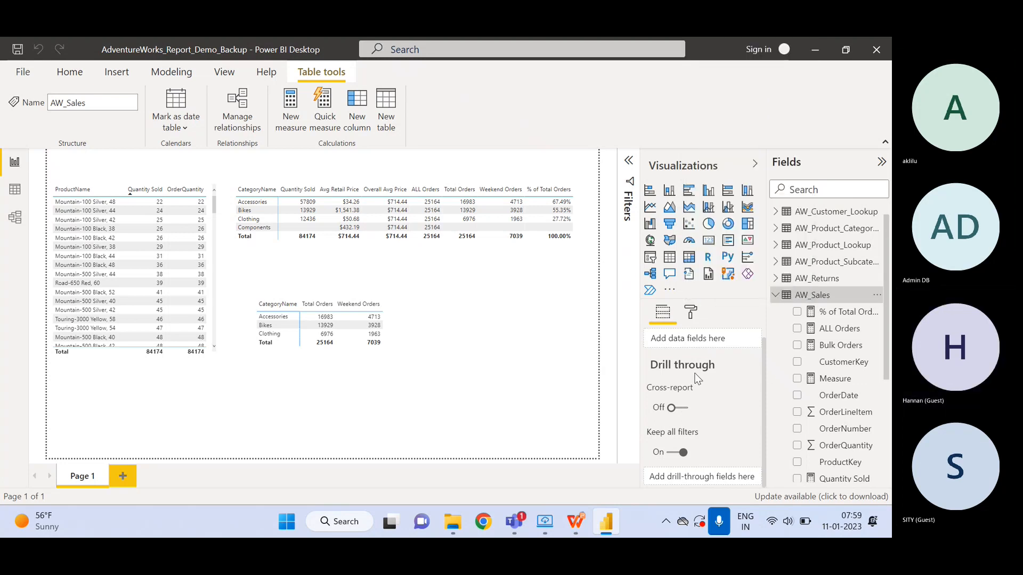
# Create a new measure in the AW_Sales table and name it High Ticket Orders
pyautogui.click(774, 296)
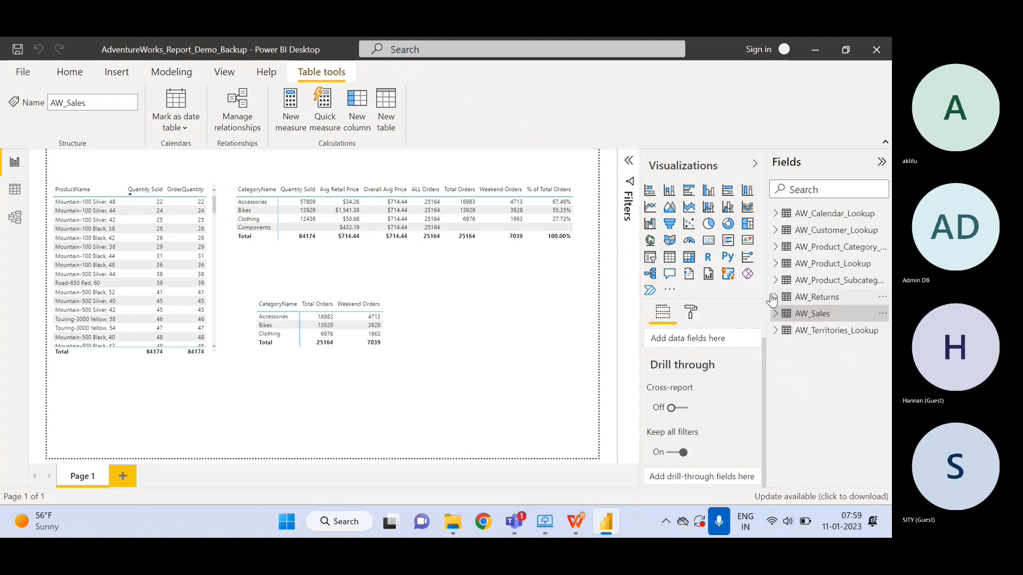
pyautogui.rightClick(800, 313)
pyautogui.click(716, 52)
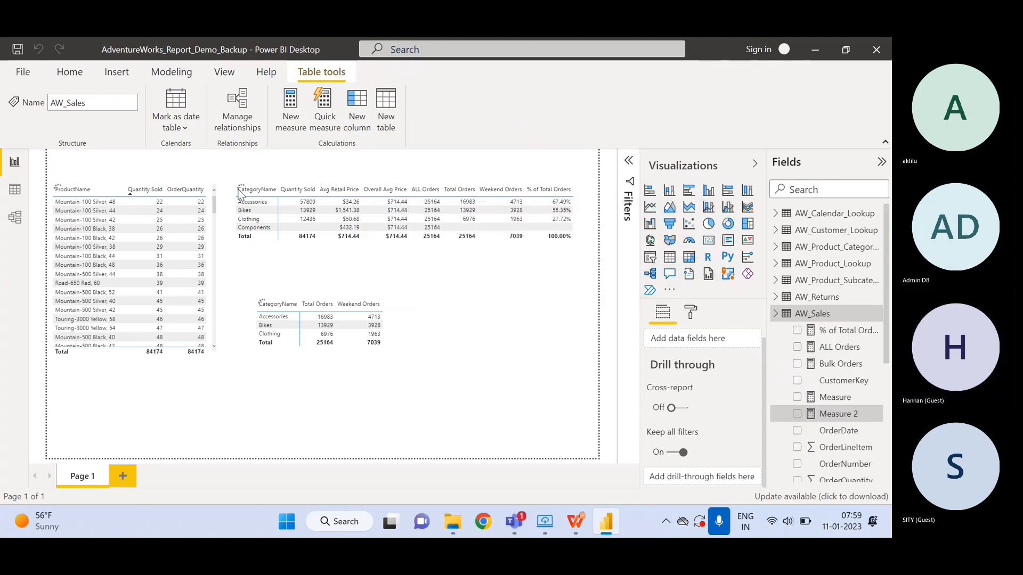
pyautogui.write('H')
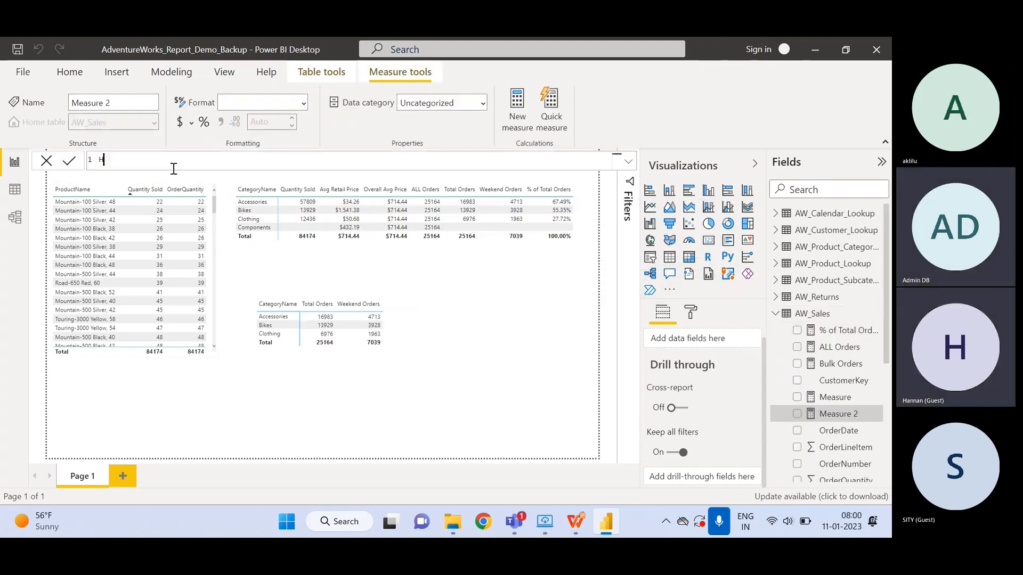
pyautogui.write('igh Ti')
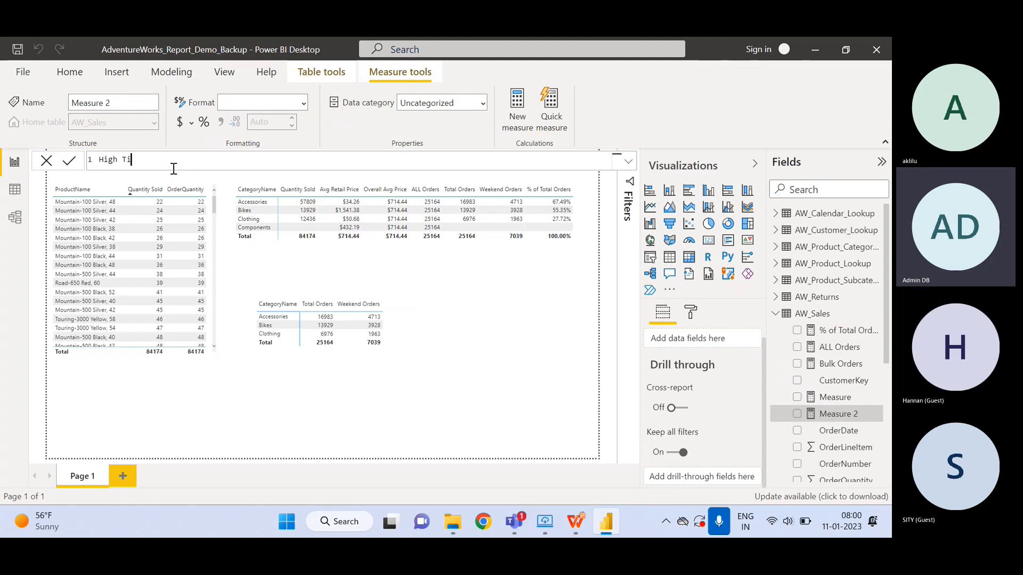
pyautogui.write('cket Orders')
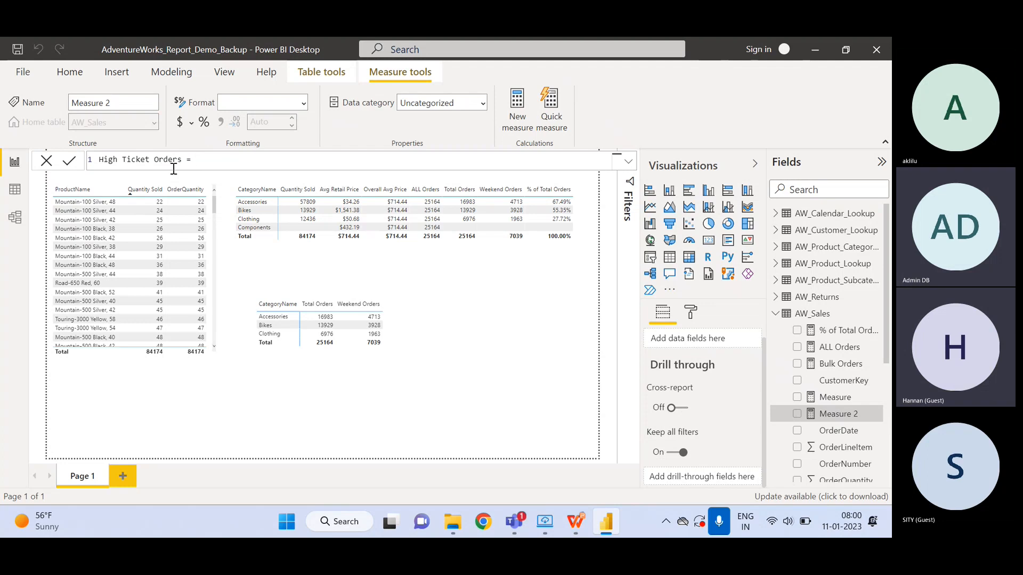
# Begin the High Ticket Orders formula with CALCULATE and use the [Total Orders] measure as its expression
pyautogui.write('= Calc')
pyautogui.press('Tab')
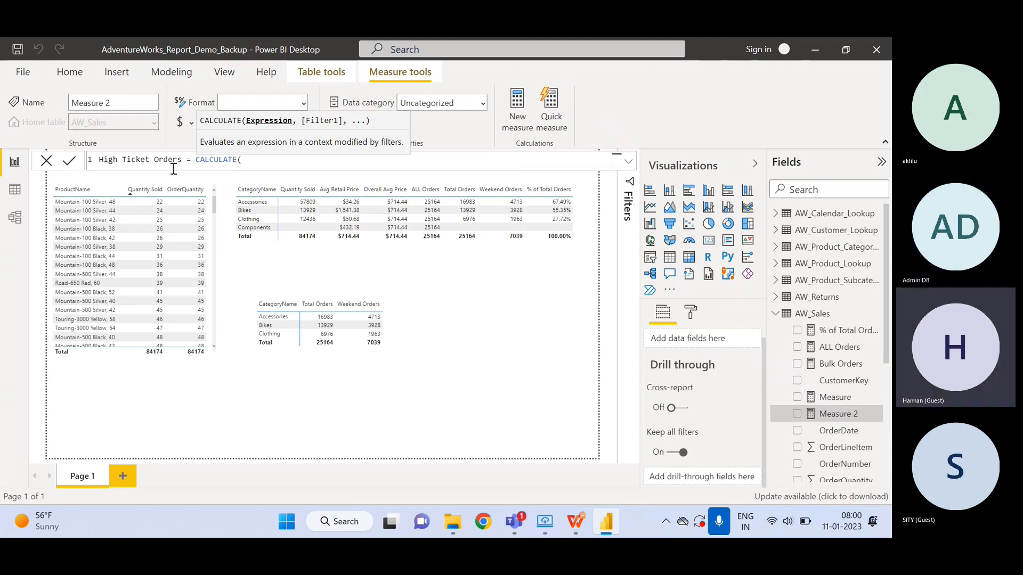
pyautogui.write('Tota')
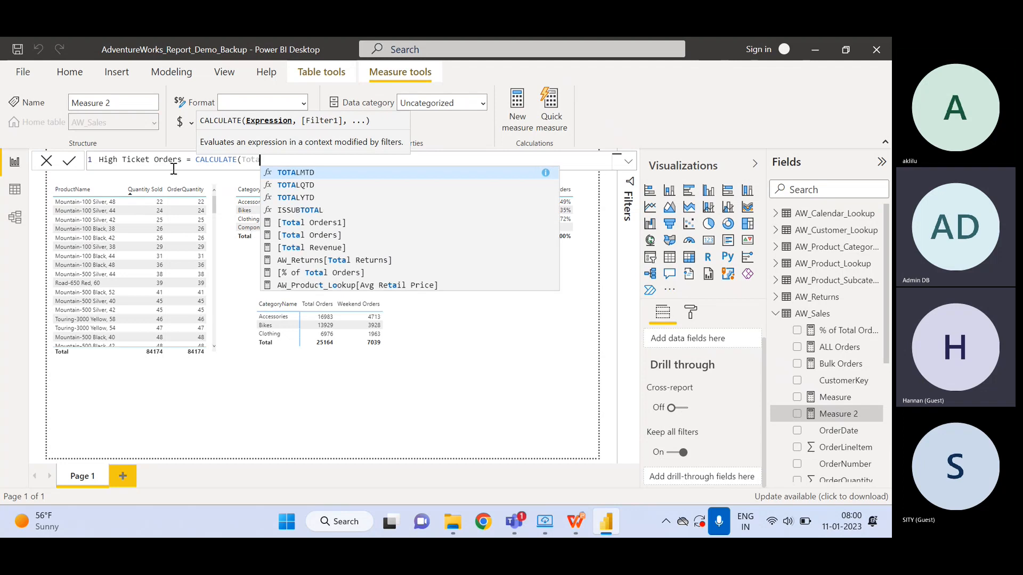
pyautogui.press('Down')
pyautogui.press('Down')
pyautogui.press('Down')
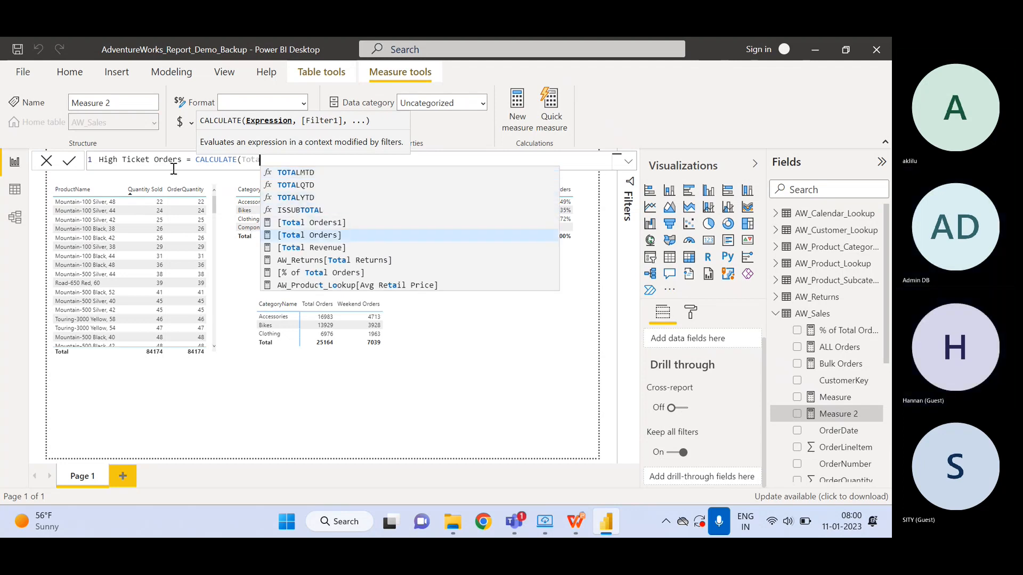
pyautogui.press('Tab')
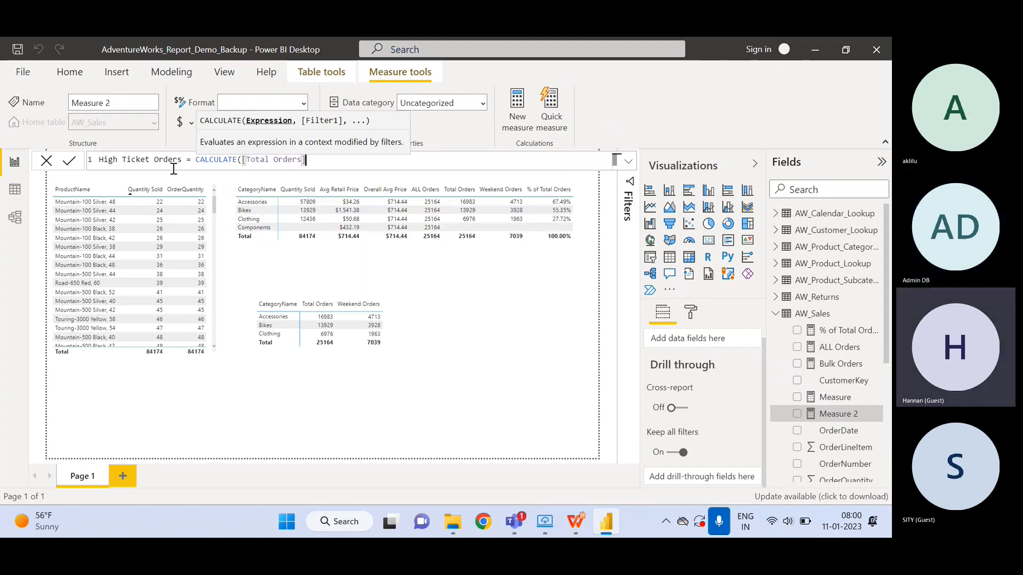
# Add a FILTER function as the filter argument of the High Ticket Orders CALCULATE formula
pyautogui.write(', ')
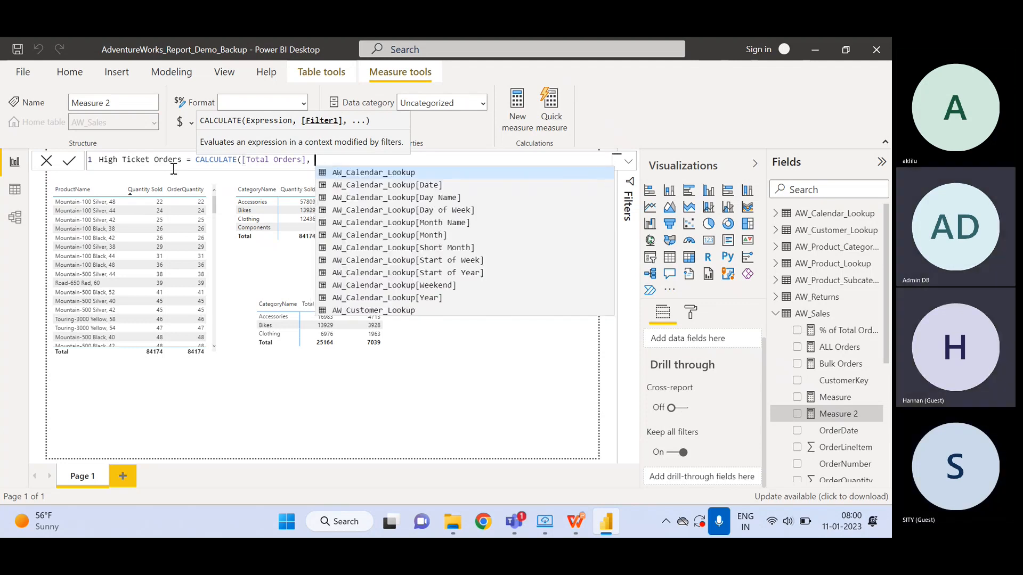
pyautogui.write('FI')
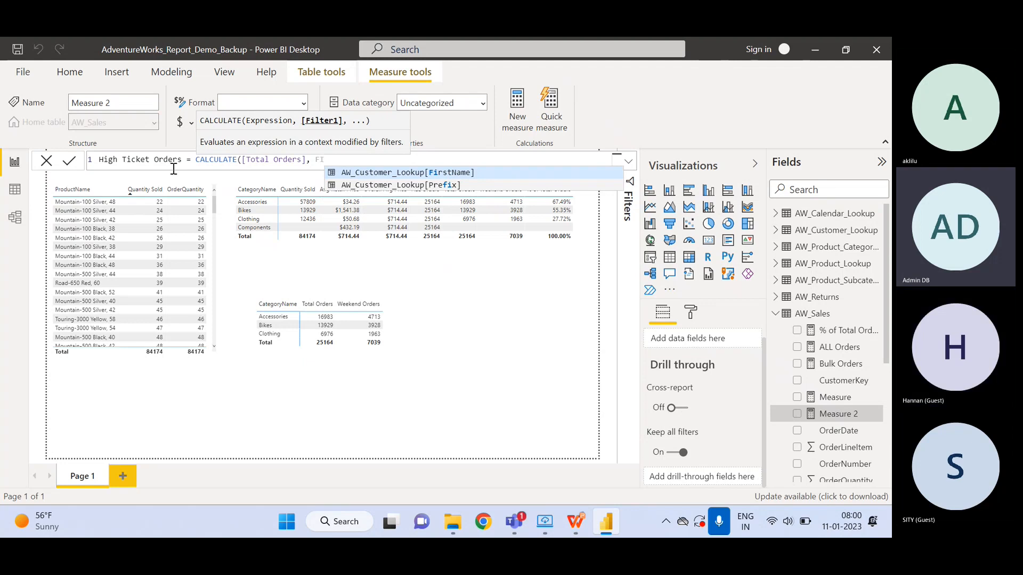
pyautogui.write('LTER')
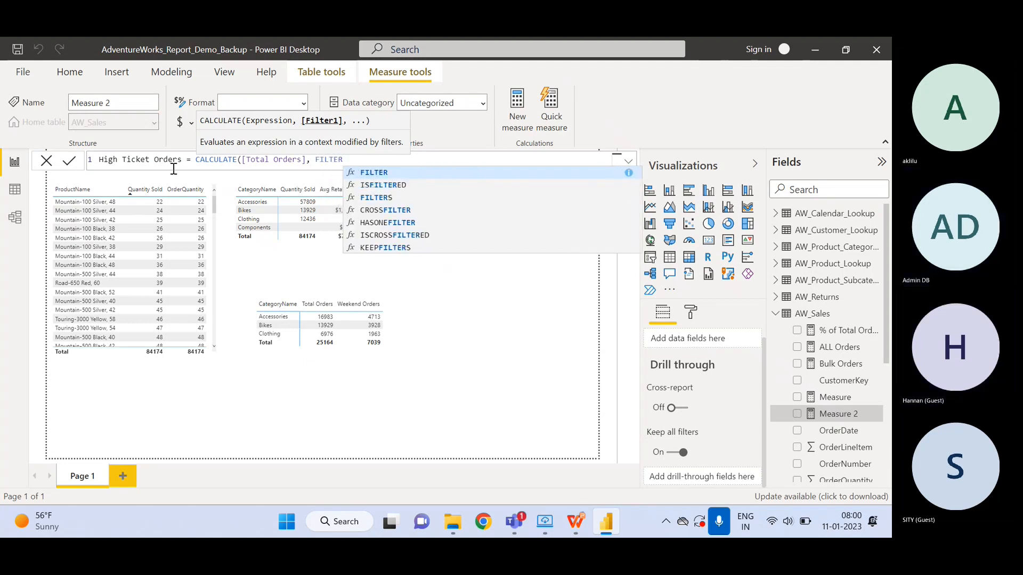
pyautogui.write('(')
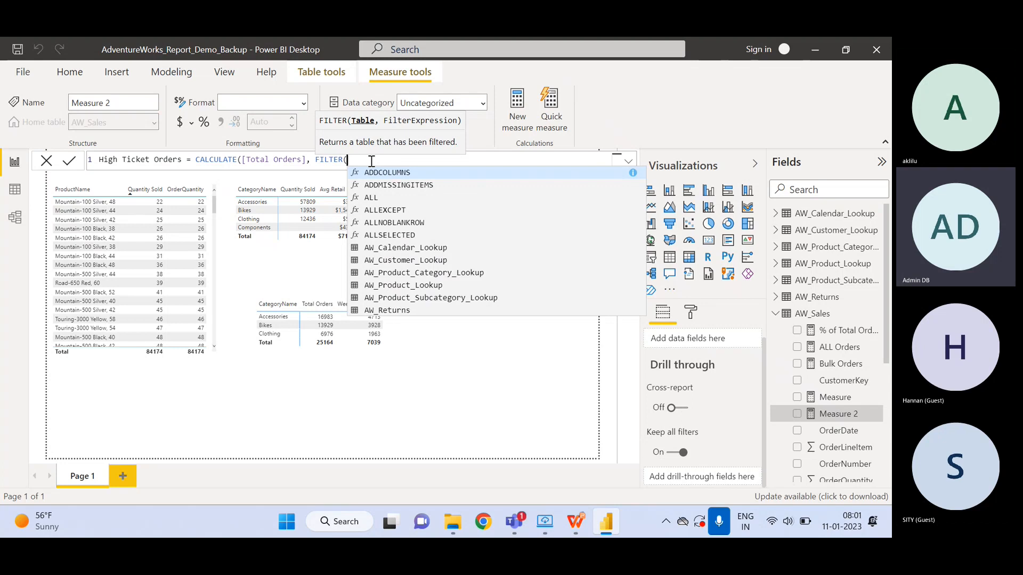
# Use the AW_Product_Lookup table as the table argument of FILTER
pyautogui.write('Produ')
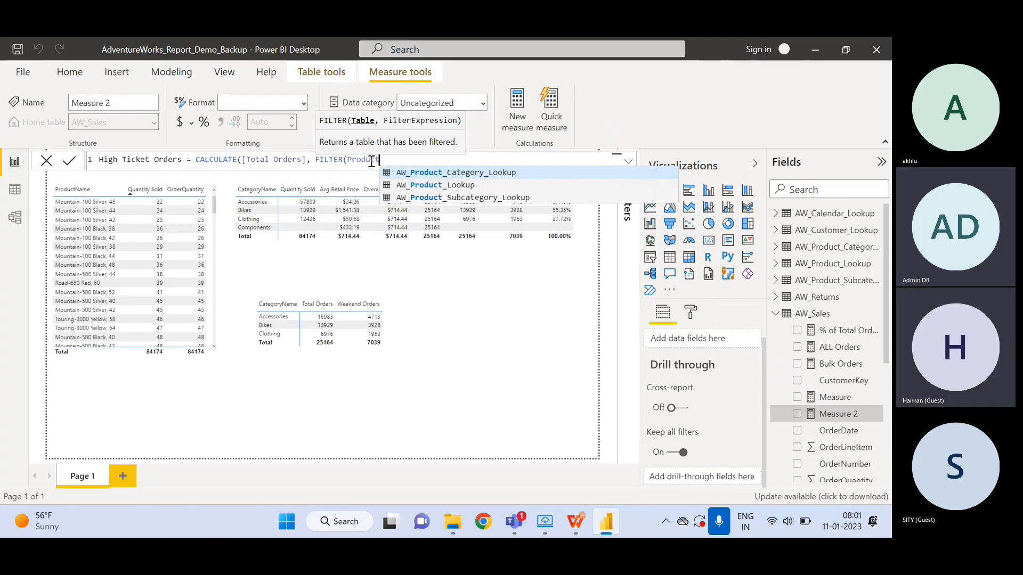
pyautogui.write('ct')
pyautogui.press('Down')
pyautogui.press('Down')
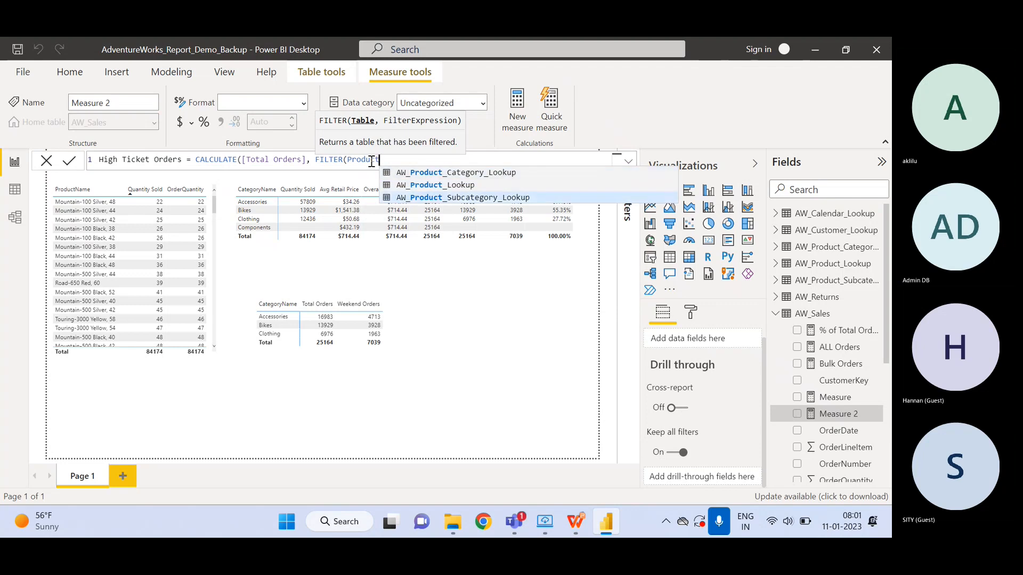
pyautogui.press('BackSpace')
pyautogui.press('BackSpace')
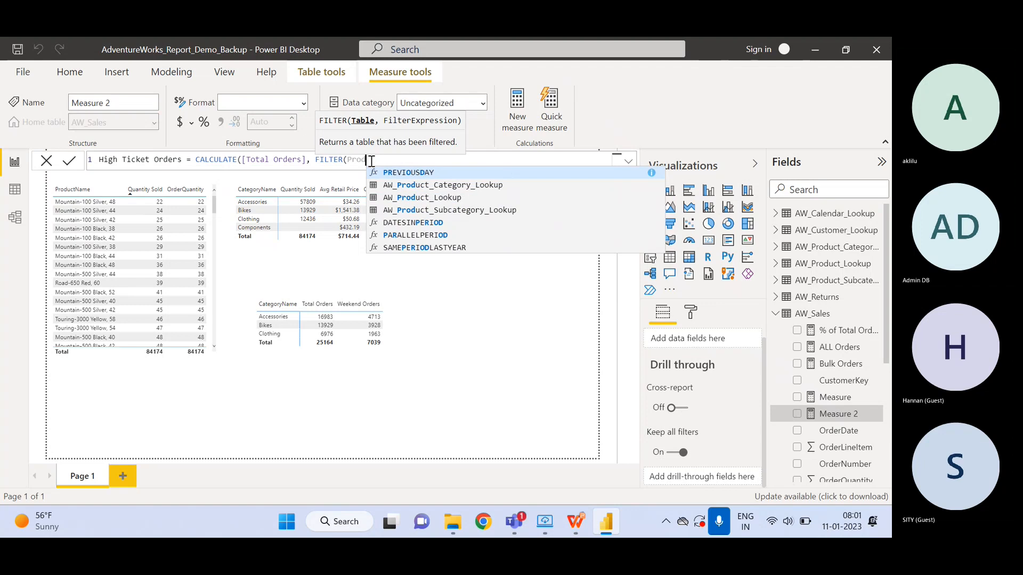
pyautogui.press('Down')
pyautogui.press('Down')
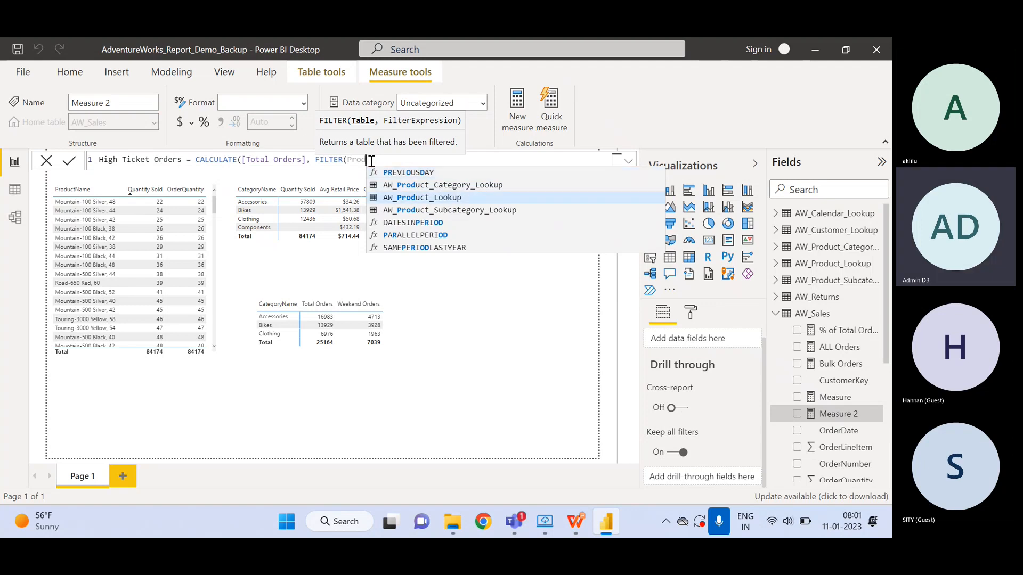
pyautogui.press('Tab')
pyautogui.write(', ')
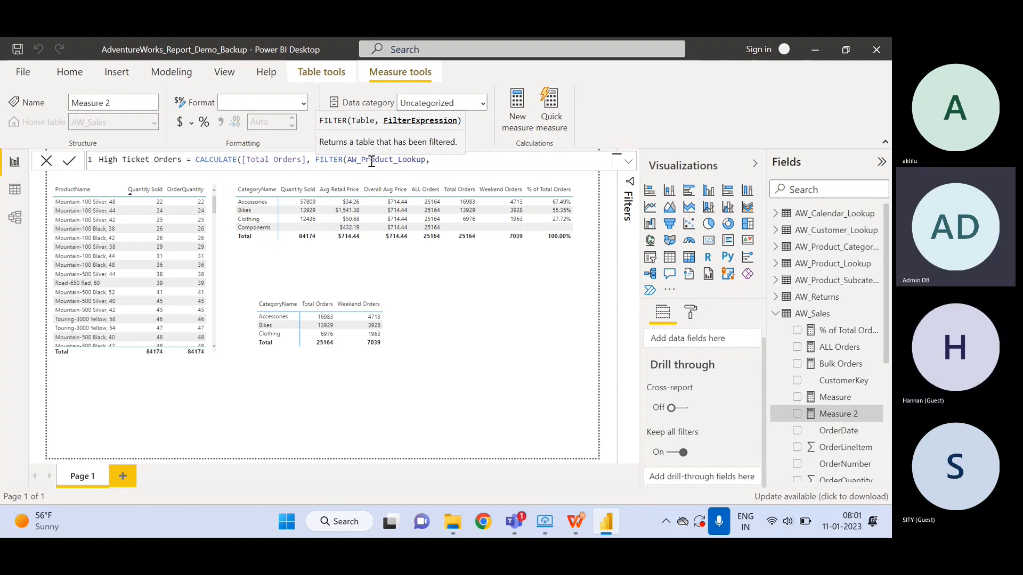
# Start the FILTER expression with the AW_Product_Lookup[ProductPrice] column
pyautogui.write('Produ')
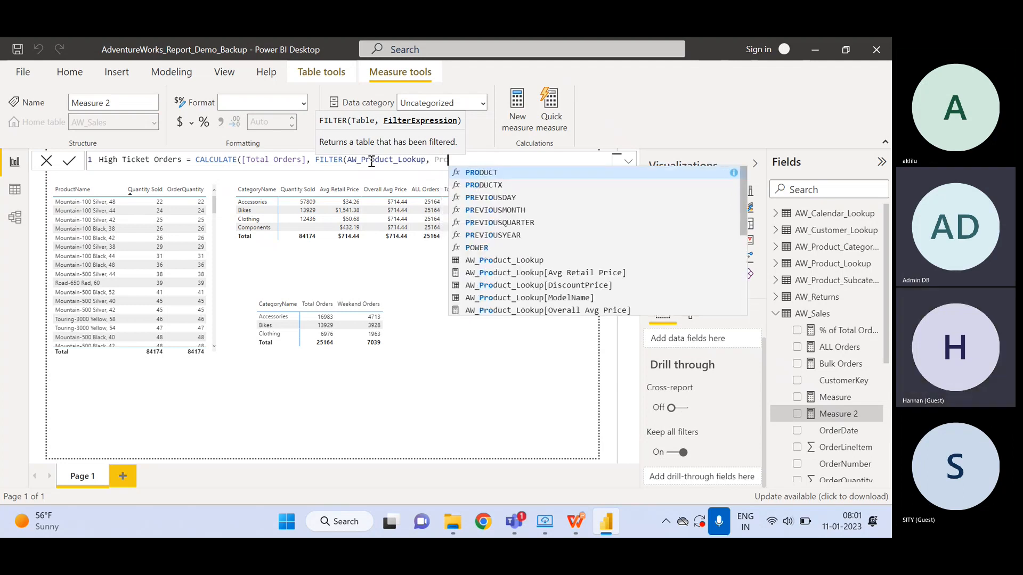
pyautogui.write('ct')
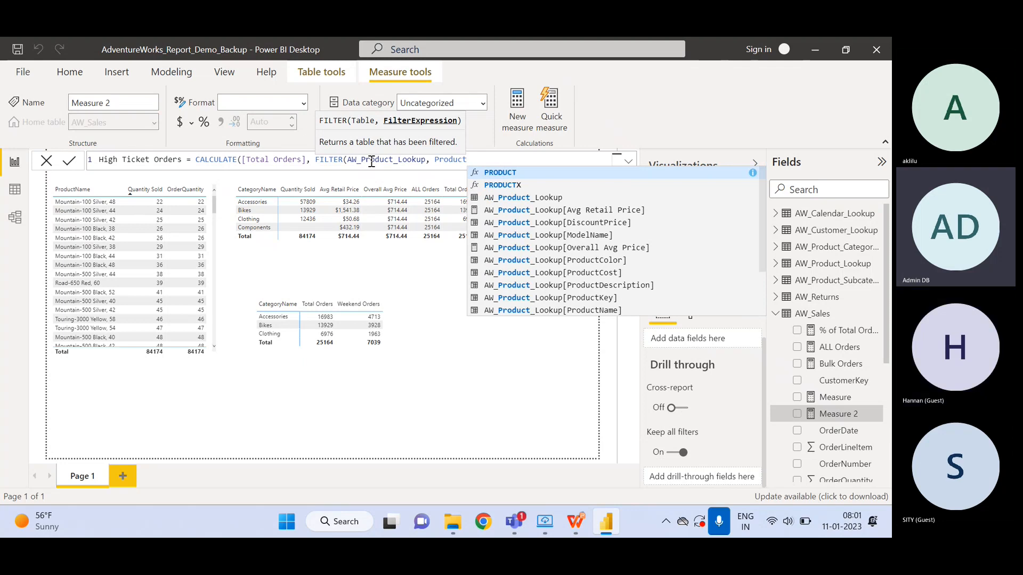
pyautogui.press('Down')
pyautogui.press('Down')
pyautogui.press('Down')
pyautogui.press('Down')
pyautogui.press('Down')
pyautogui.press('Down')
pyautogui.press('Down')
pyautogui.press('Down')
pyautogui.press('Down')
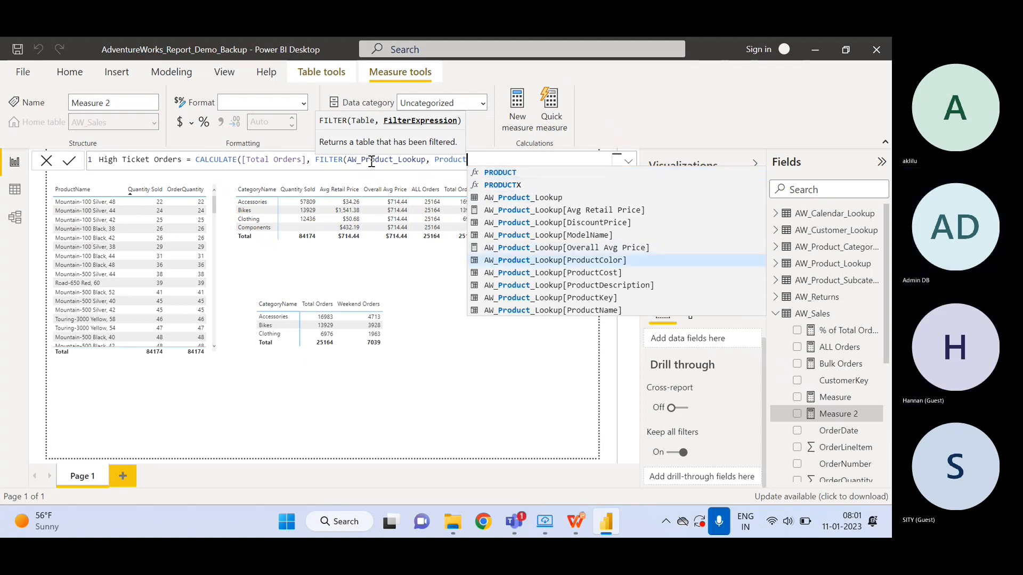
pyautogui.press('Down')
pyautogui.press('Down')
pyautogui.press('Down')
pyautogui.press('Down')
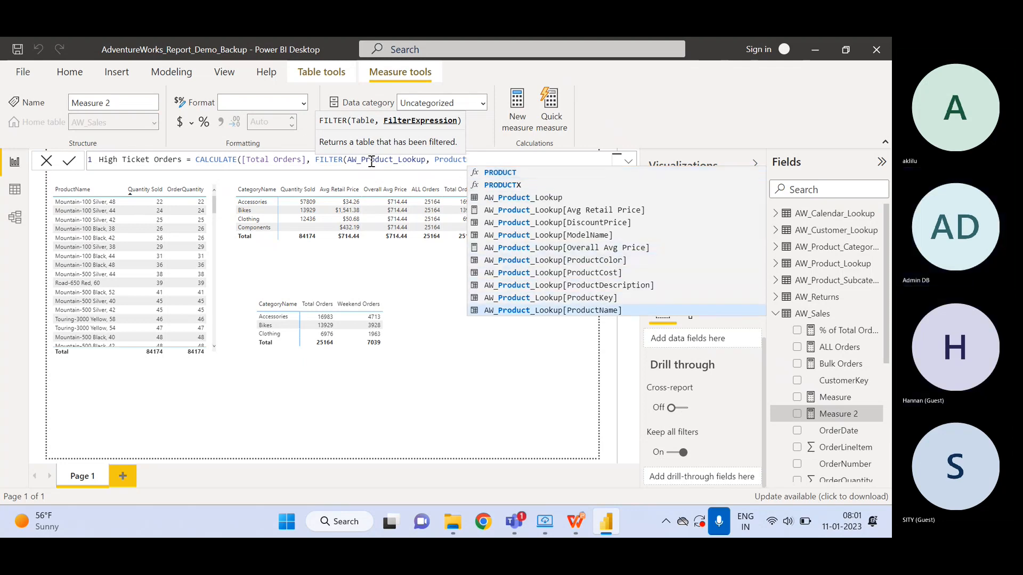
pyautogui.press('Up')
pyautogui.press('Tab')
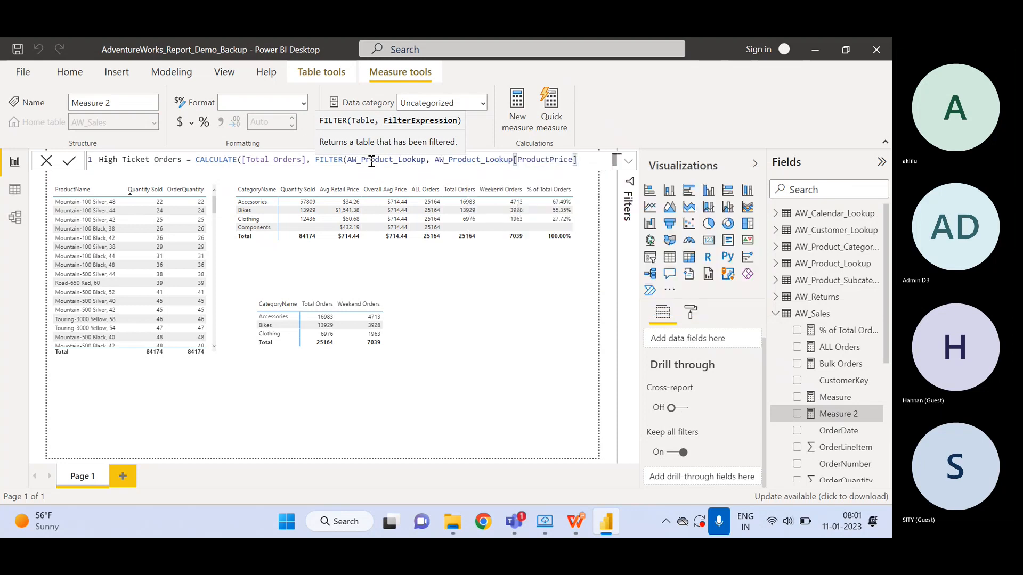
# Complete the filter condition as greater than AW_Product_Lookup[Overall Avg Price] and close the FILTER function
pyautogui.write('>')
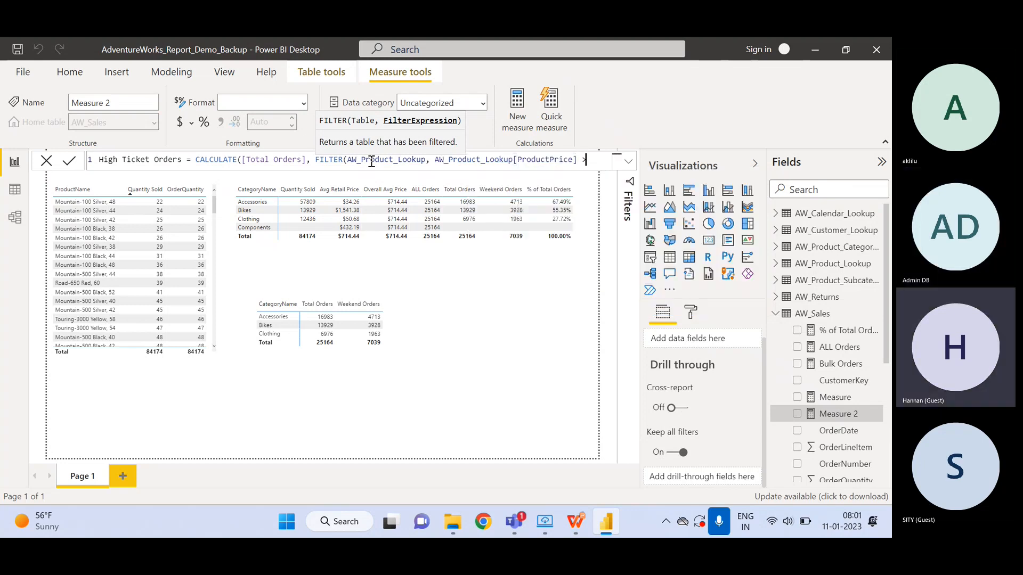
pyautogui.write(' O')
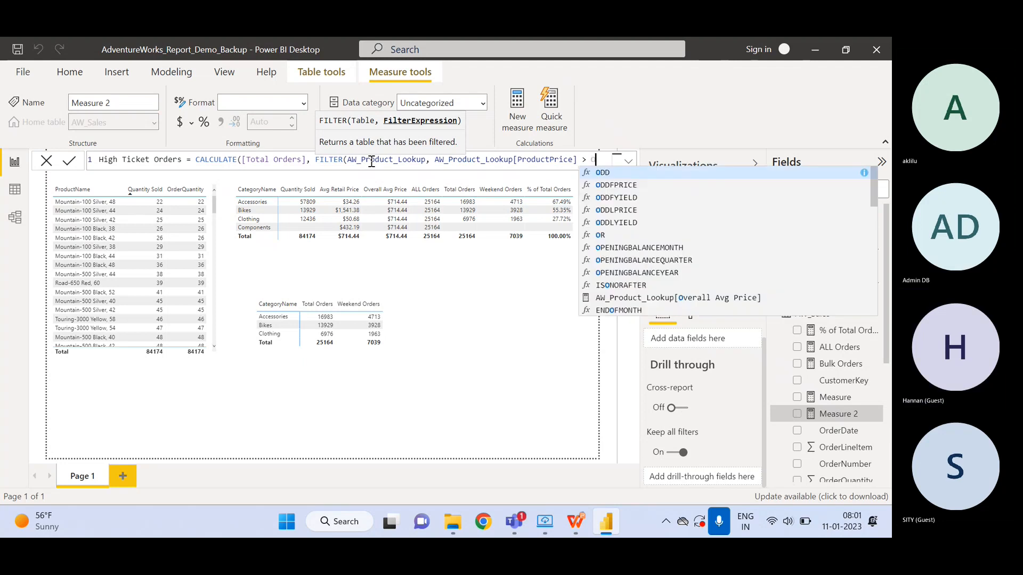
pyautogui.write('ver')
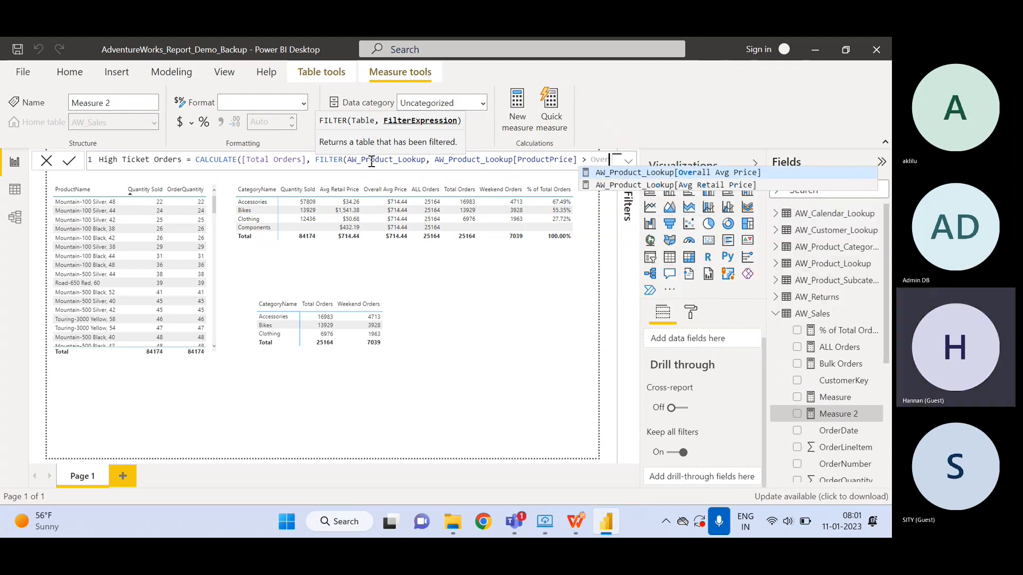
pyautogui.press('Tab')
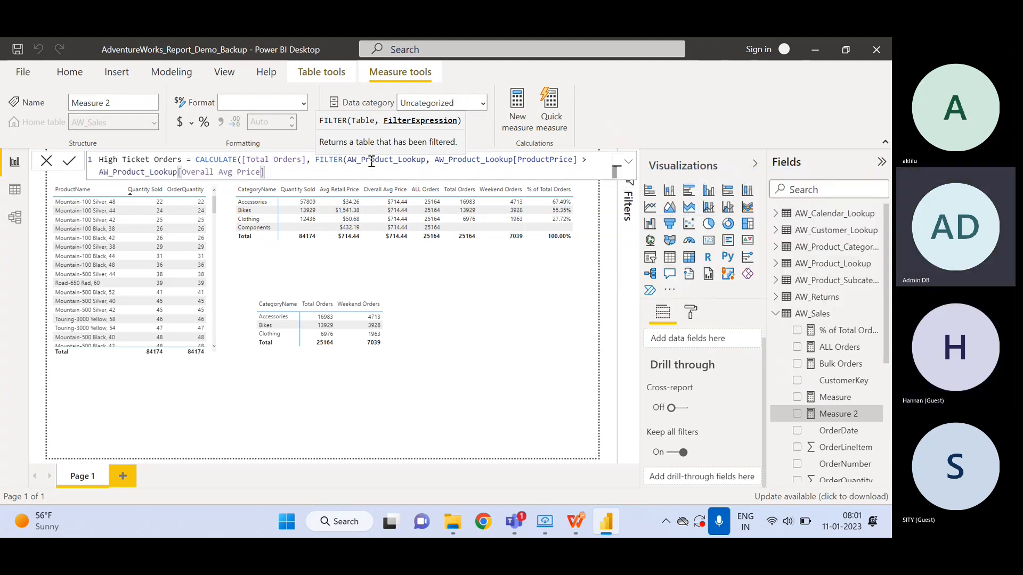
pyautogui.write(')')
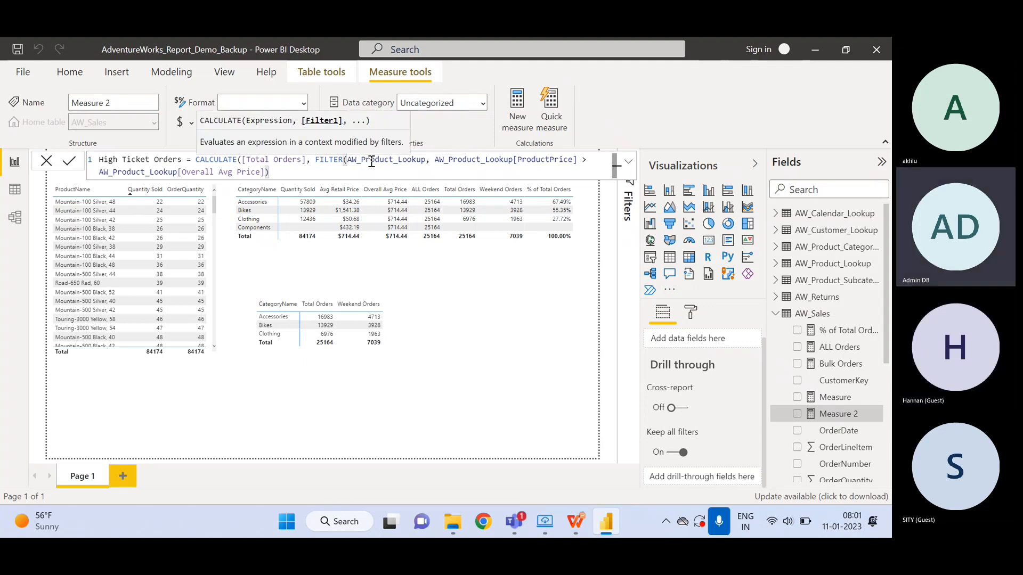
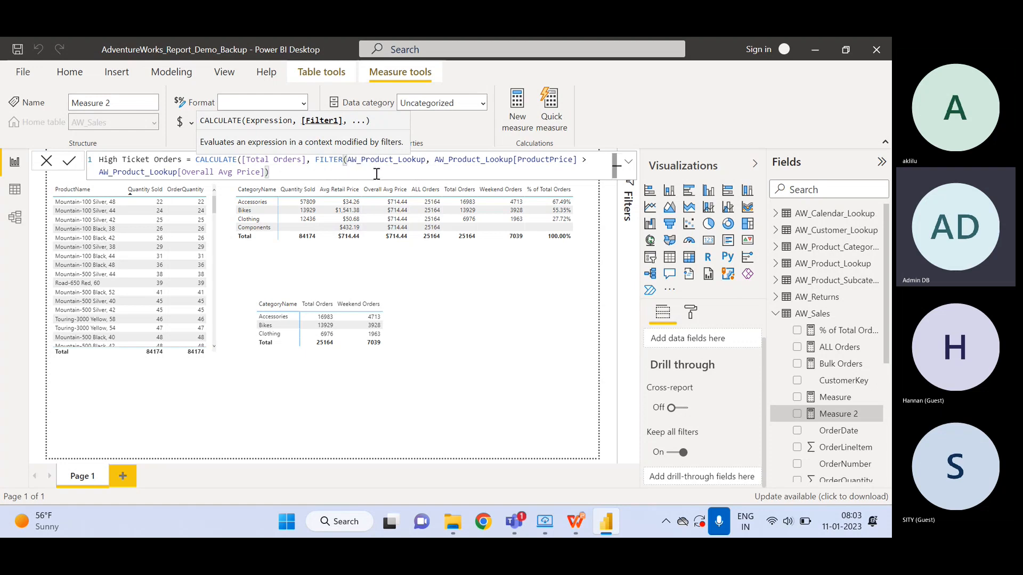
pyautogui.moveTo(314, 160); pyautogui.dragTo(266, 172)
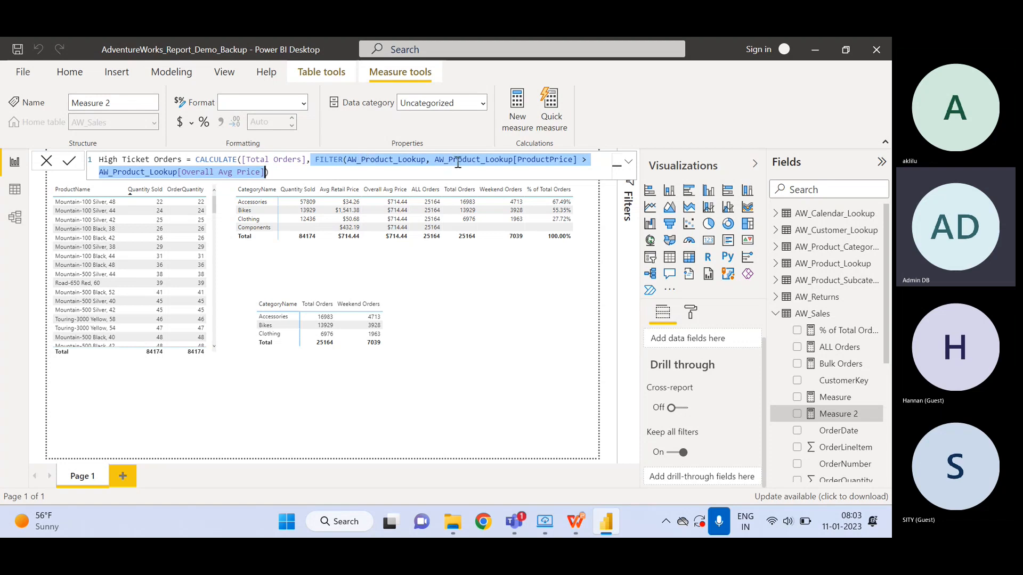
pyautogui.click(260, 173)
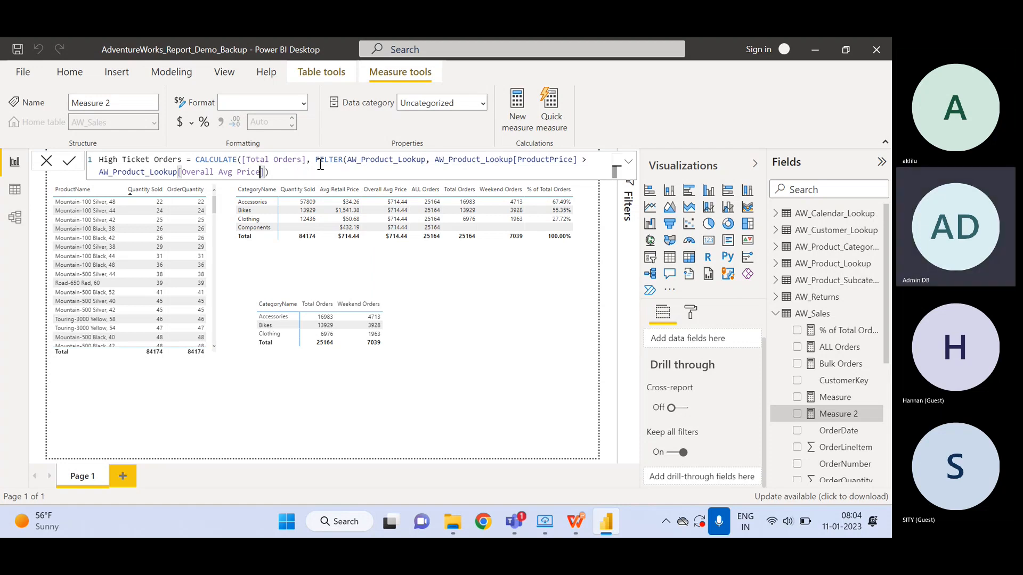
pyautogui.moveTo(315, 159); pyautogui.dragTo(343, 162)
pyautogui.click(320, 159)
pyautogui.moveTo(317, 160); pyautogui.dragTo(351, 169)
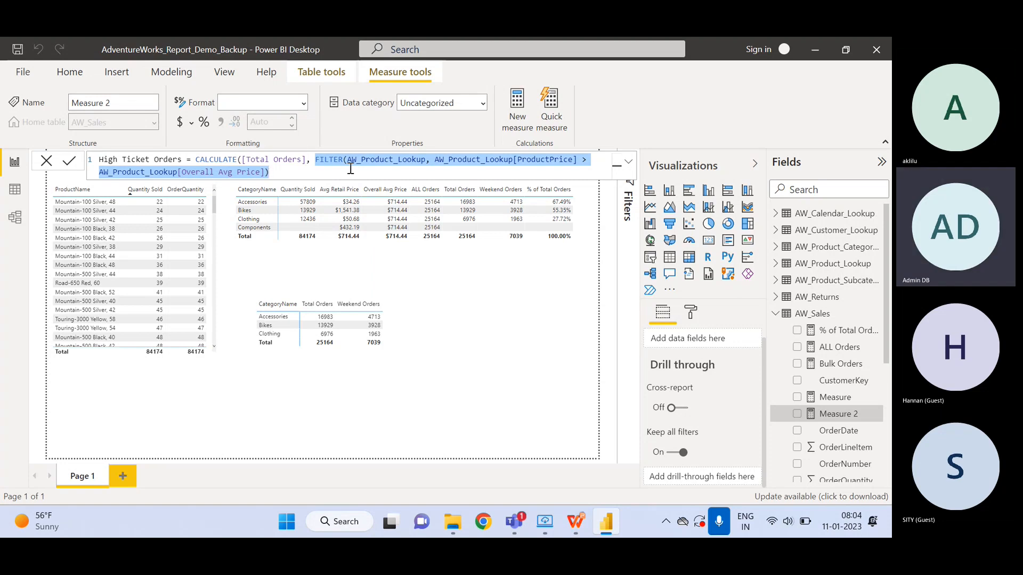
# Close the CALCULATE function and commit the High Ticket Orders measure
pyautogui.click(295, 175)
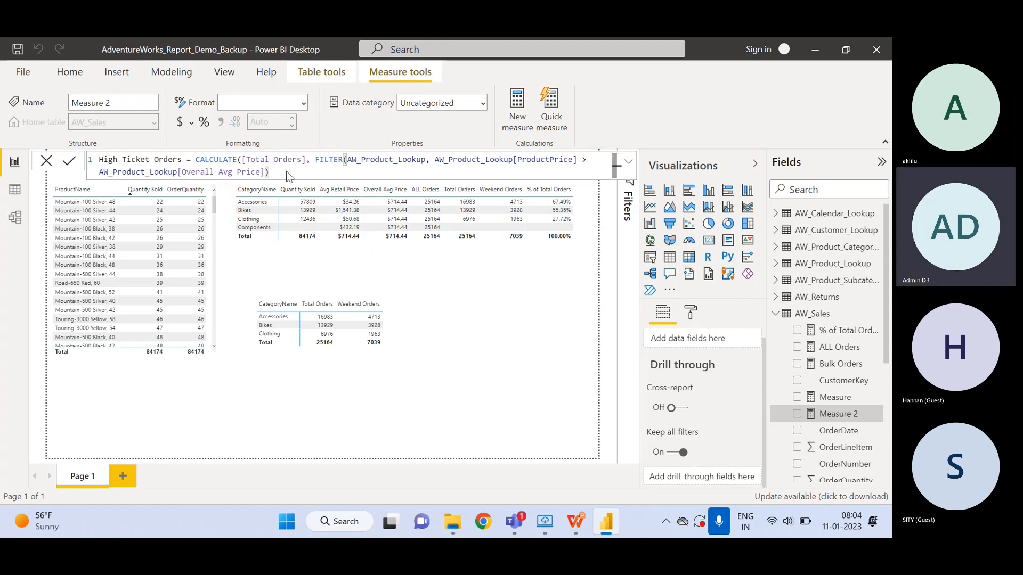
pyautogui.write(')')
pyautogui.press('Return')
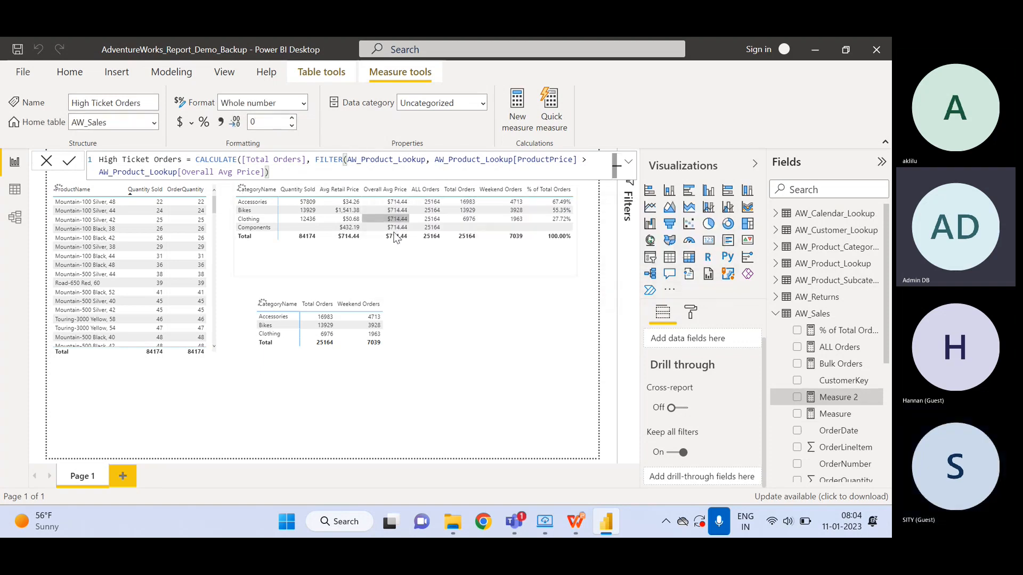
# Add the High Ticket Orders measure to the large category matrix's values, directly after Quantity Sold
pyautogui.click(439, 273)
pyautogui.moveTo(839, 400); pyautogui.dragTo(688, 439)
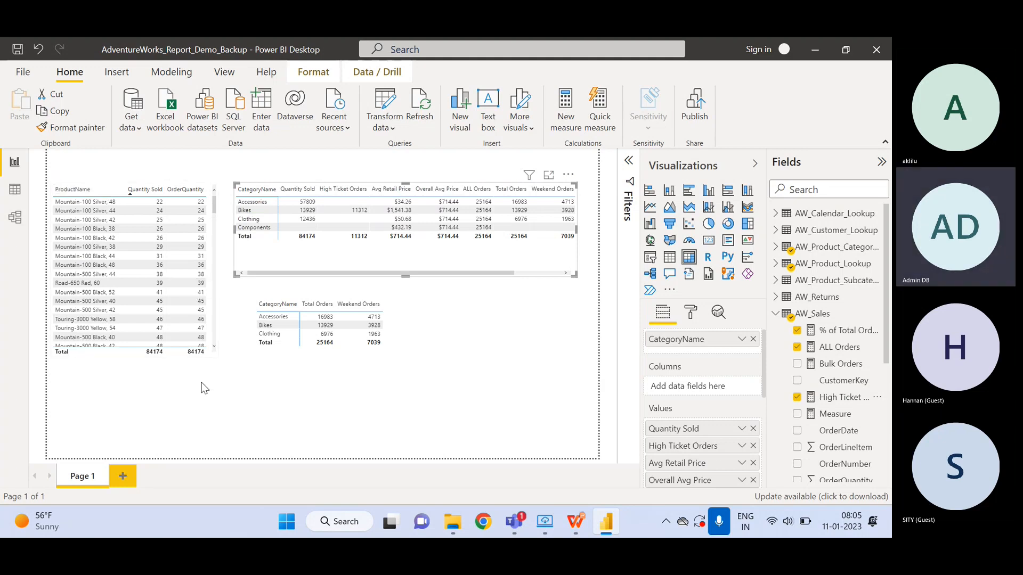
# Delete the ProductName table, and move the large category matrix into the freed space and widen it to fit all its columns
pyautogui.click(208, 356)
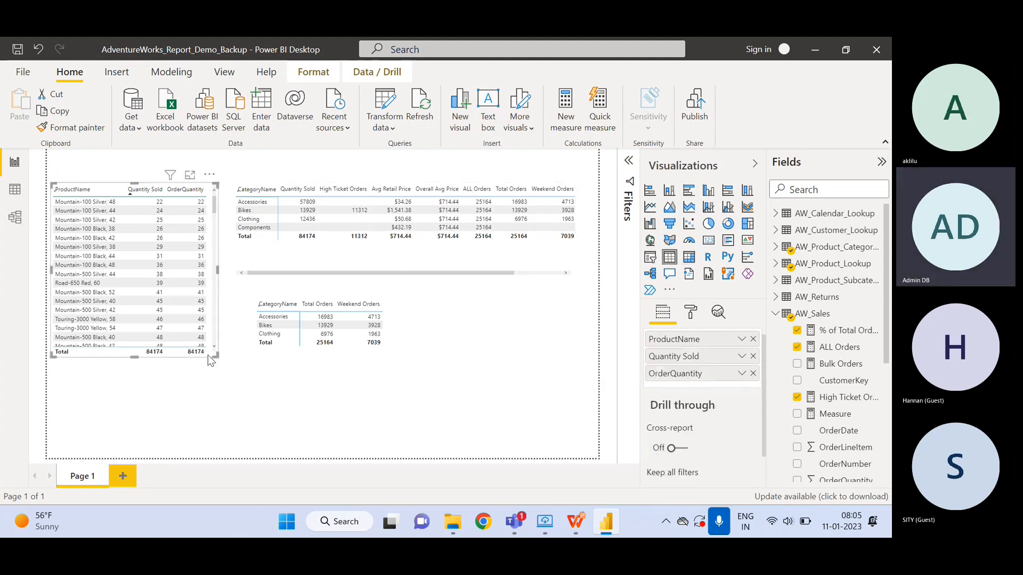
pyautogui.press('Delete')
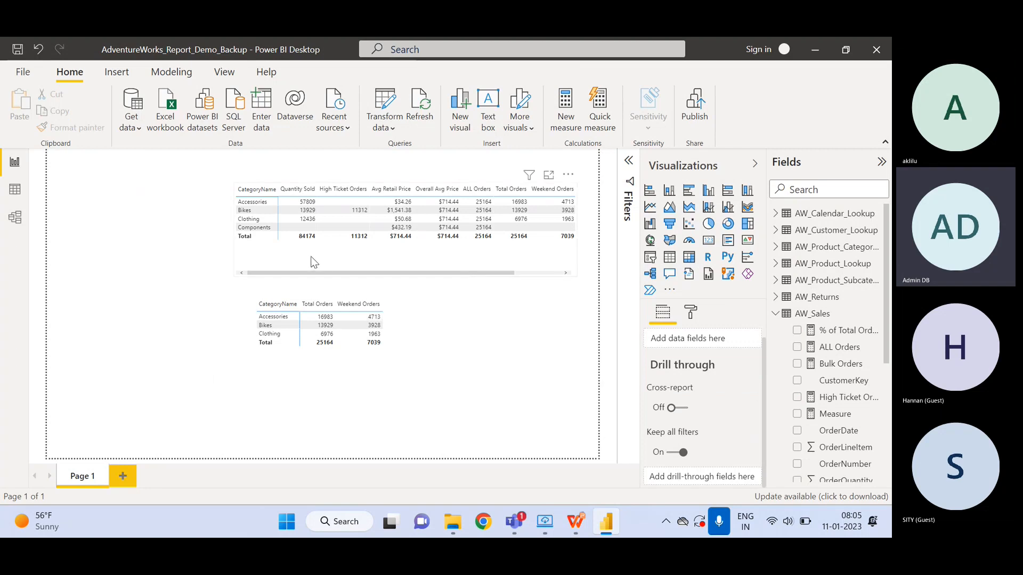
pyautogui.moveTo(284, 257); pyautogui.dragTo(137, 257)
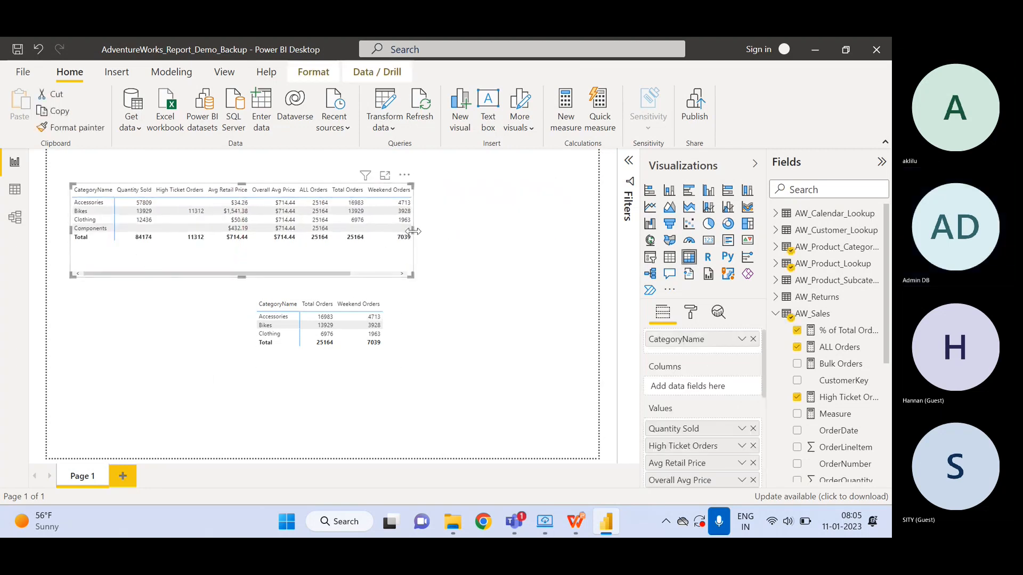
pyautogui.moveTo(412, 230); pyautogui.dragTo(522, 234)
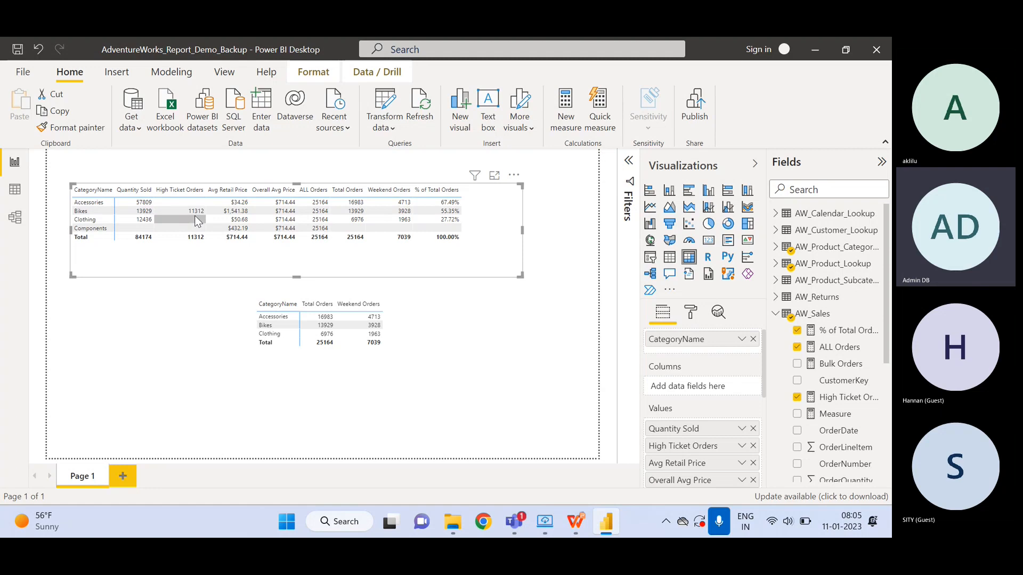
# Open the High Ticket Orders measure's formula and move the large category matrix down so the formula does not crowd it
pyautogui.click(842, 399)
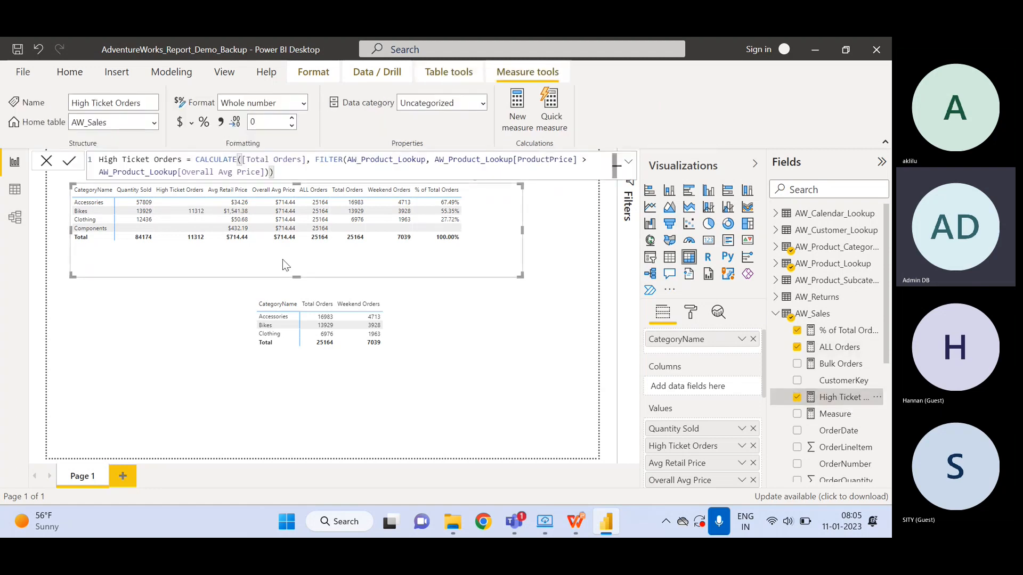
pyautogui.moveTo(286, 265)
pyautogui.mouseDown()
pyautogui.moveTo(282, 282)
pyautogui.moveTo(283, 273)
pyautogui.mouseUp()
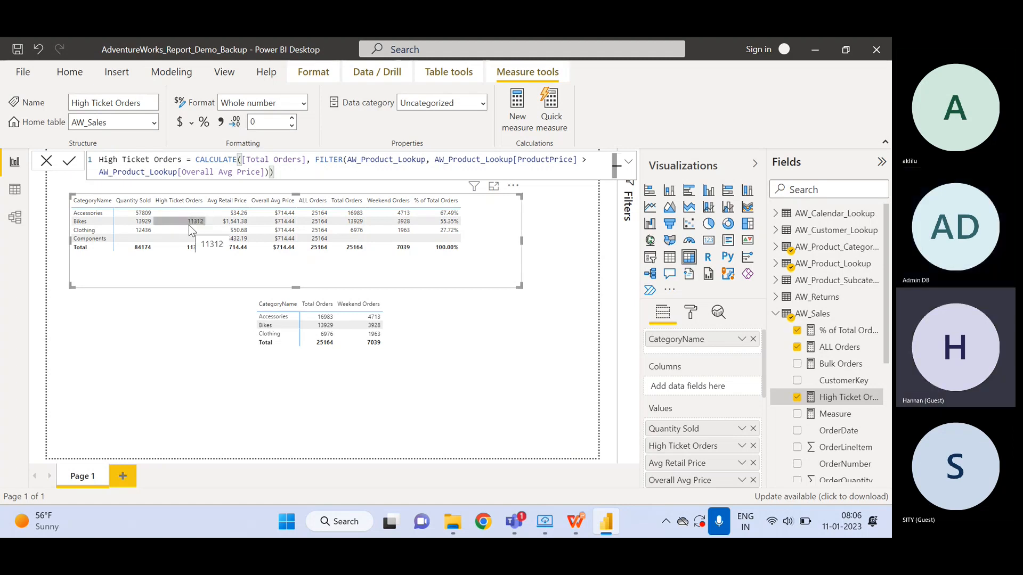
# Try sorting the large category matrix by the High Ticket Orders column
pyautogui.click(176, 200)
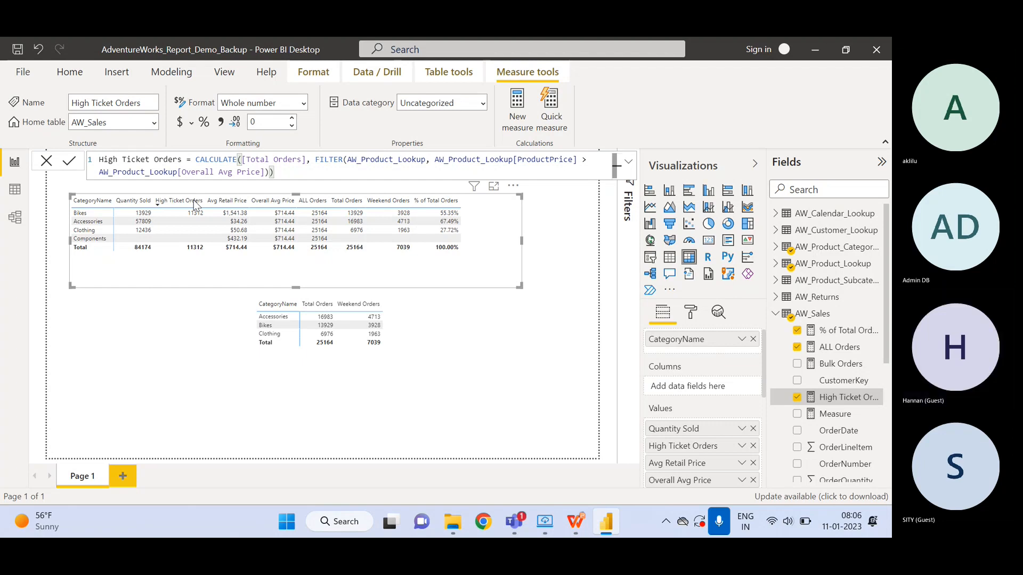
pyautogui.hotkey('alt', 'Tab')
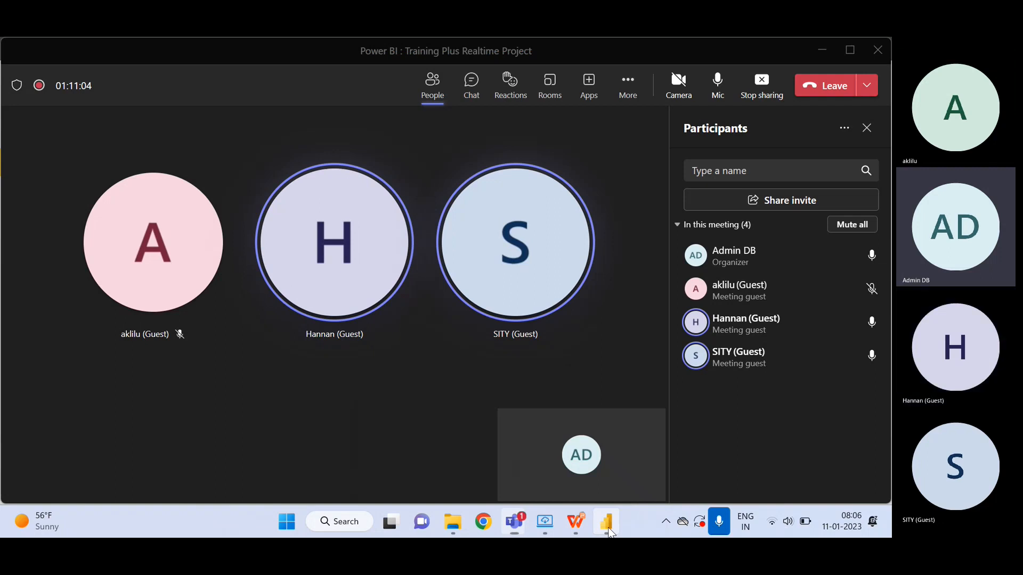
pyautogui.click(607, 525)
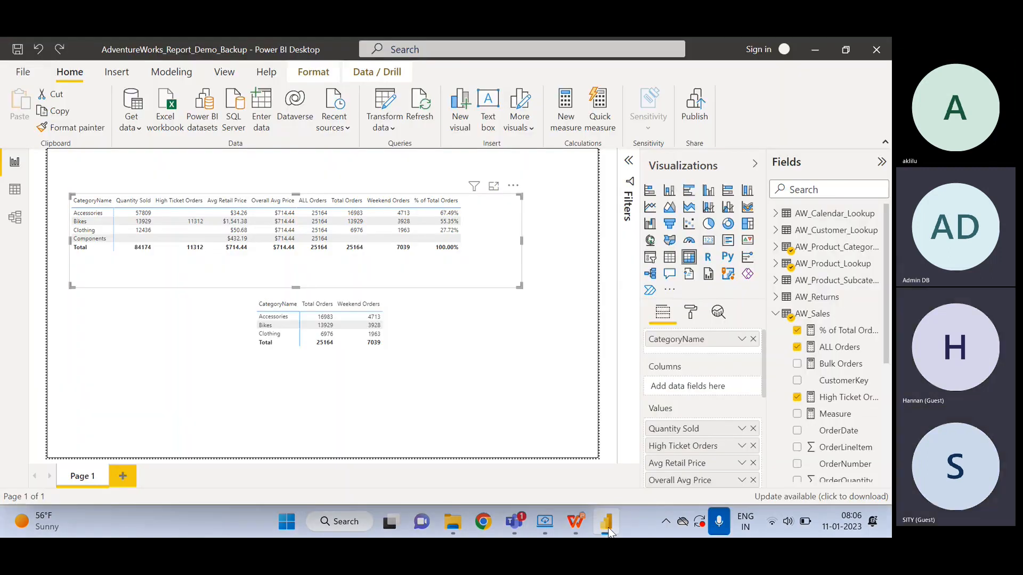
# Open the High Ticket Orders measure's formula and examine its CALCULATE expression
pyautogui.click(423, 395)
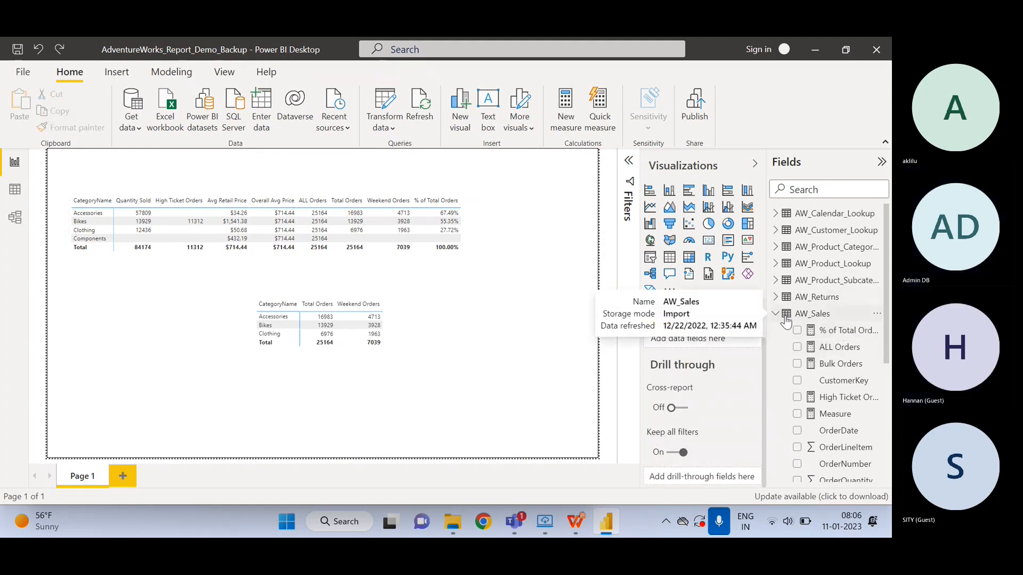
pyautogui.click(834, 397)
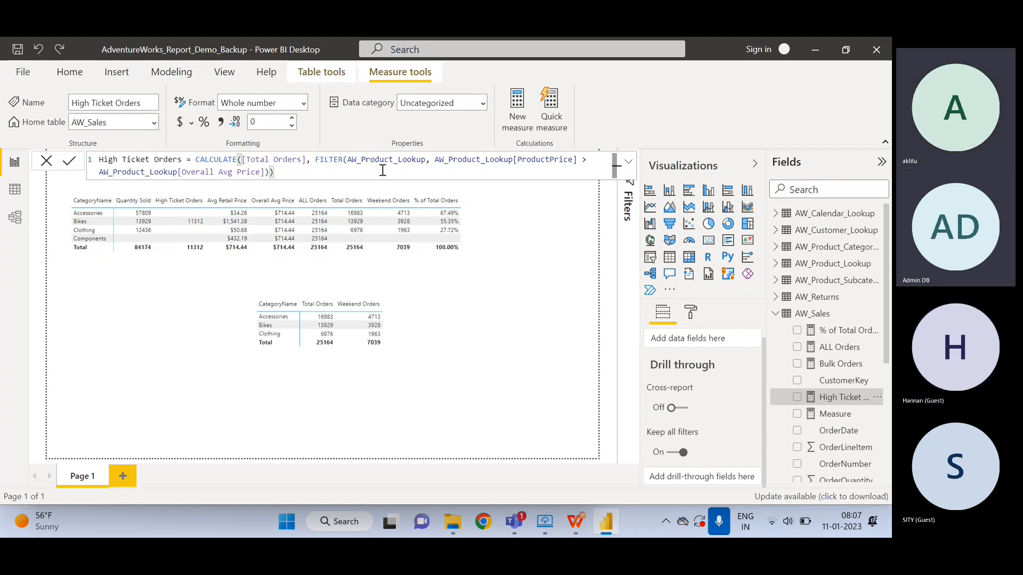
pyautogui.moveTo(274, 172); pyautogui.dragTo(195, 160)
pyautogui.click(280, 173)
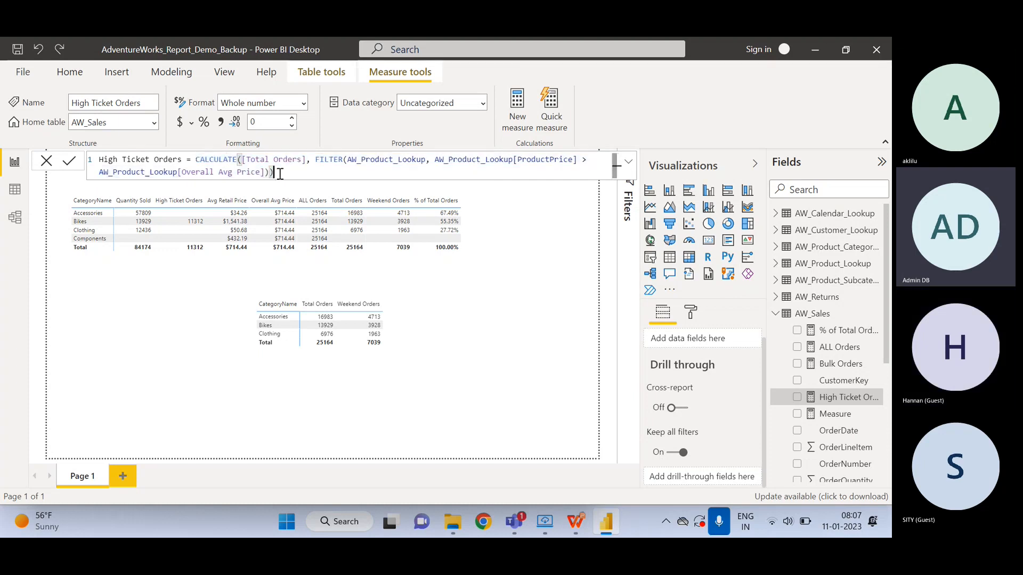
# Shrink the large category matrix's frame so it fits closely around its columns and rows
pyautogui.click(279, 271)
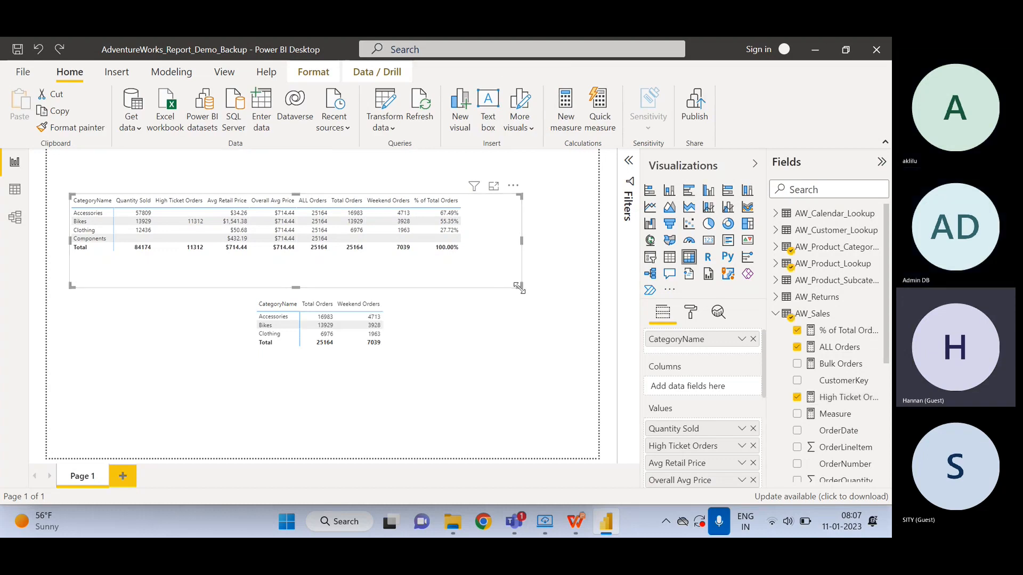
pyautogui.moveTo(518, 288); pyautogui.dragTo(472, 270)
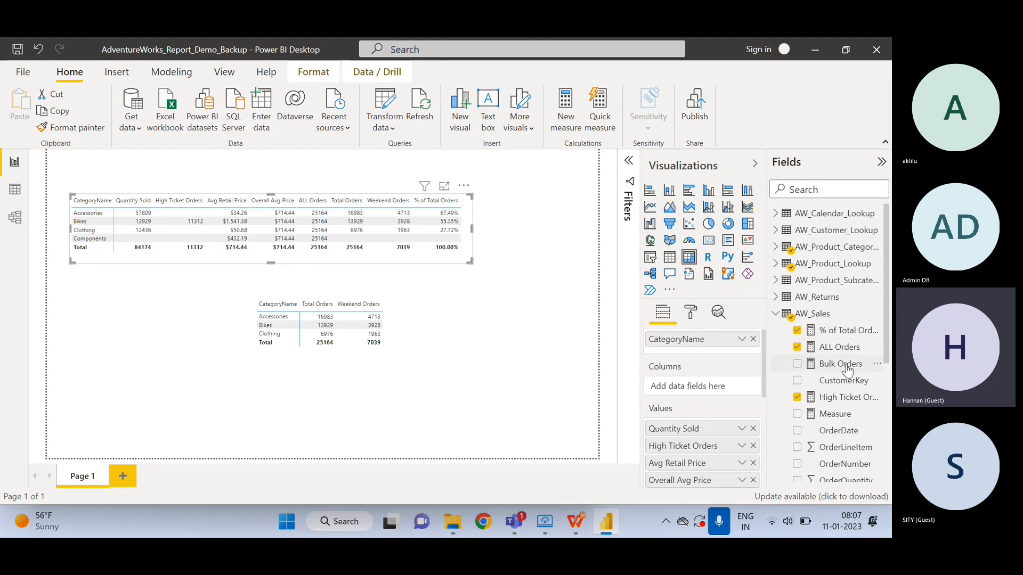
# Examine the High Ticket Orders formula and the price columns of the AW_Product_Lookup table's data, and return to the report page
pyautogui.click(844, 401)
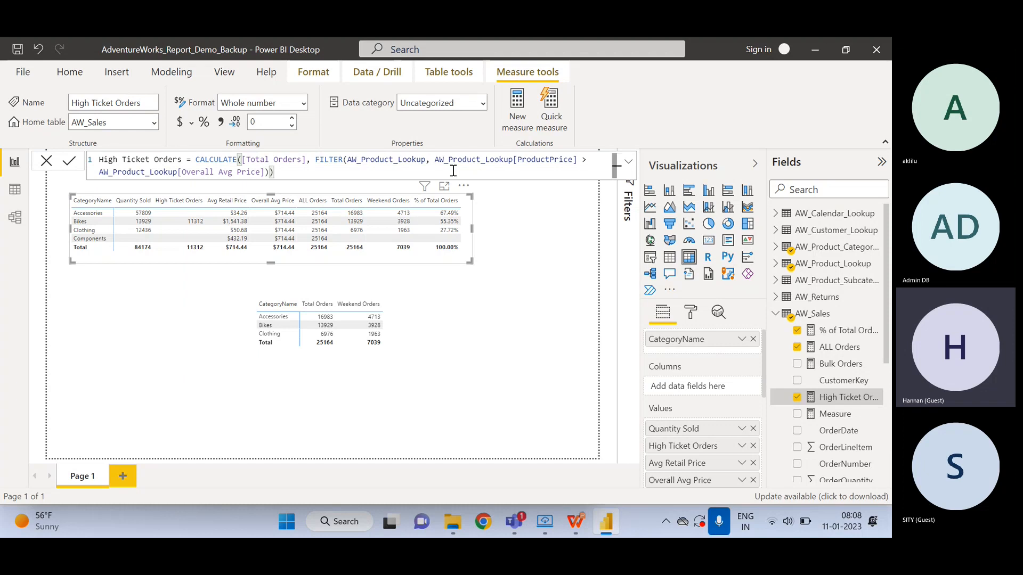
pyautogui.click(15, 192)
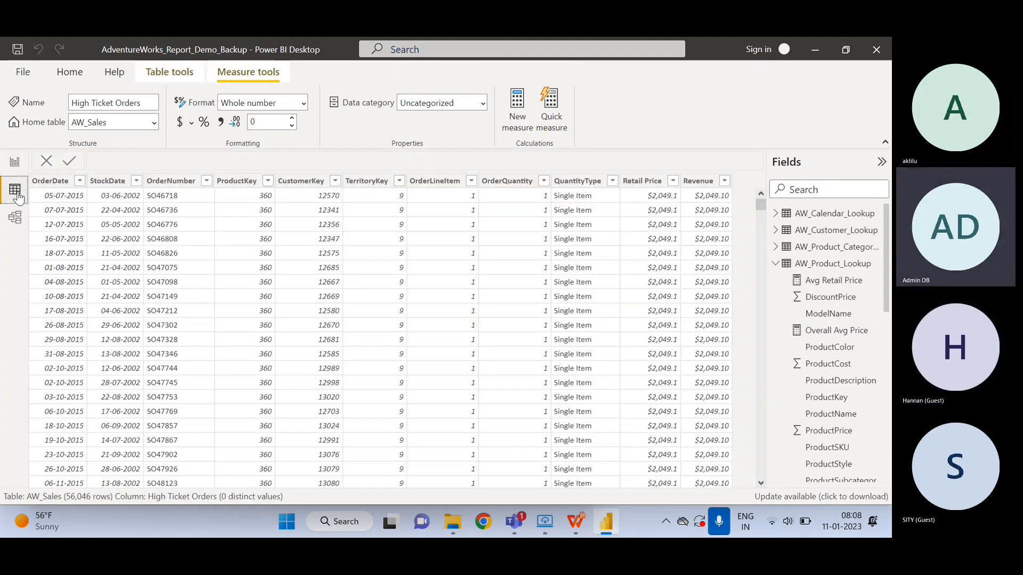
pyautogui.click(821, 266)
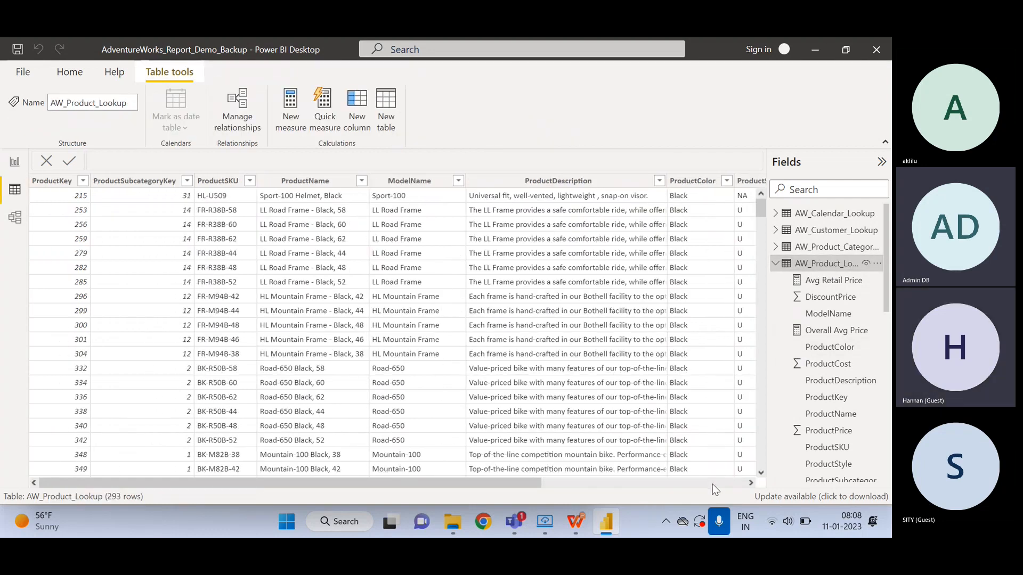
pyautogui.click(715, 483)
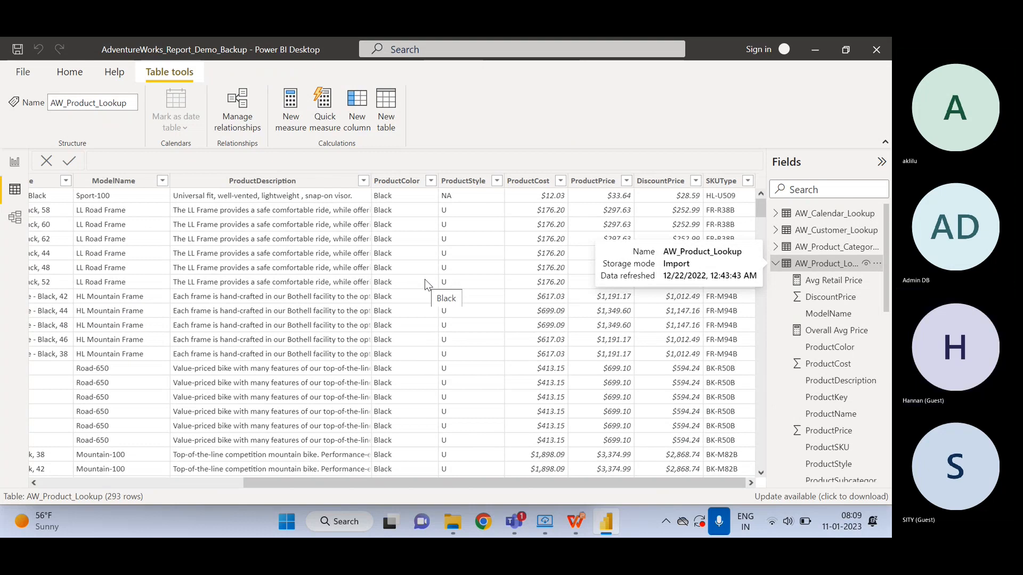
pyautogui.click(16, 169)
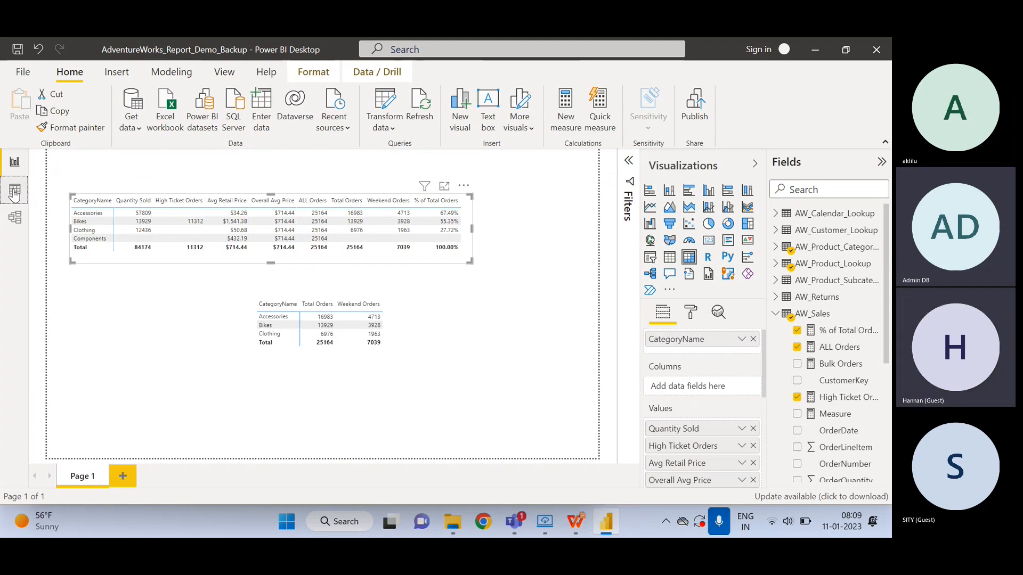
pyautogui.click(15, 193)
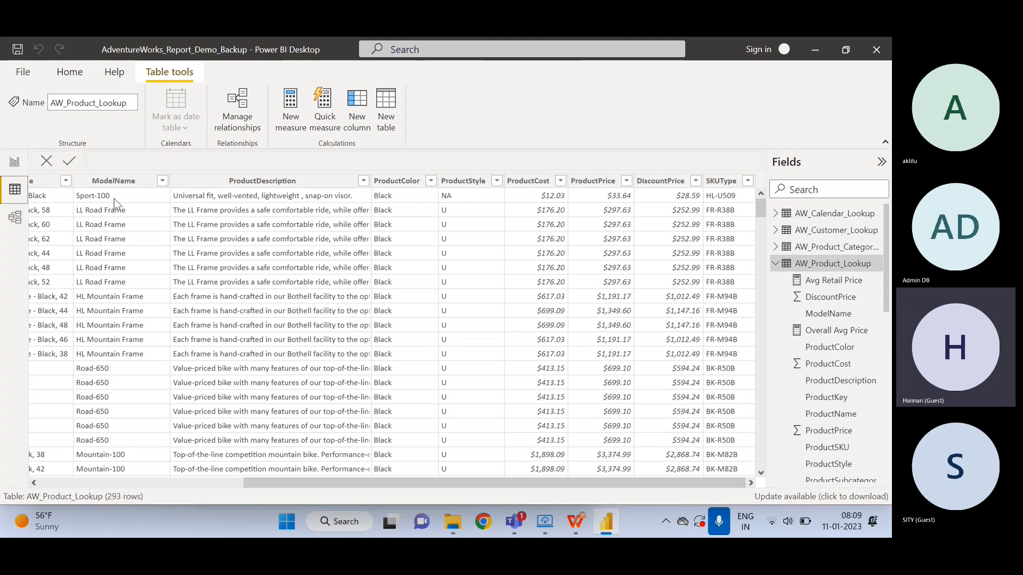
pyautogui.click(14, 167)
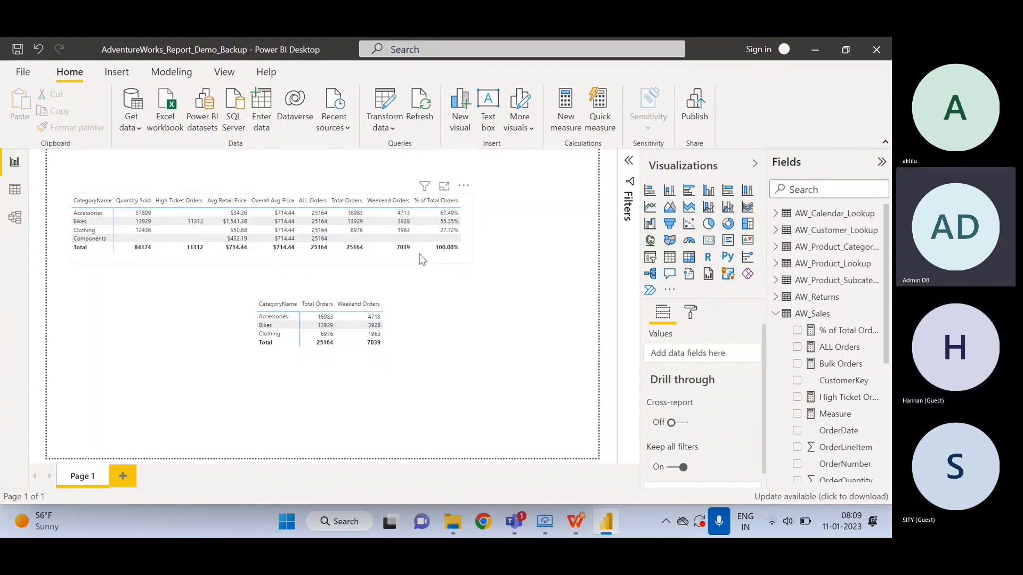
# Try removing the CategoryName field from the large category matrix's rows, and undo the removal
pyautogui.click(424, 257)
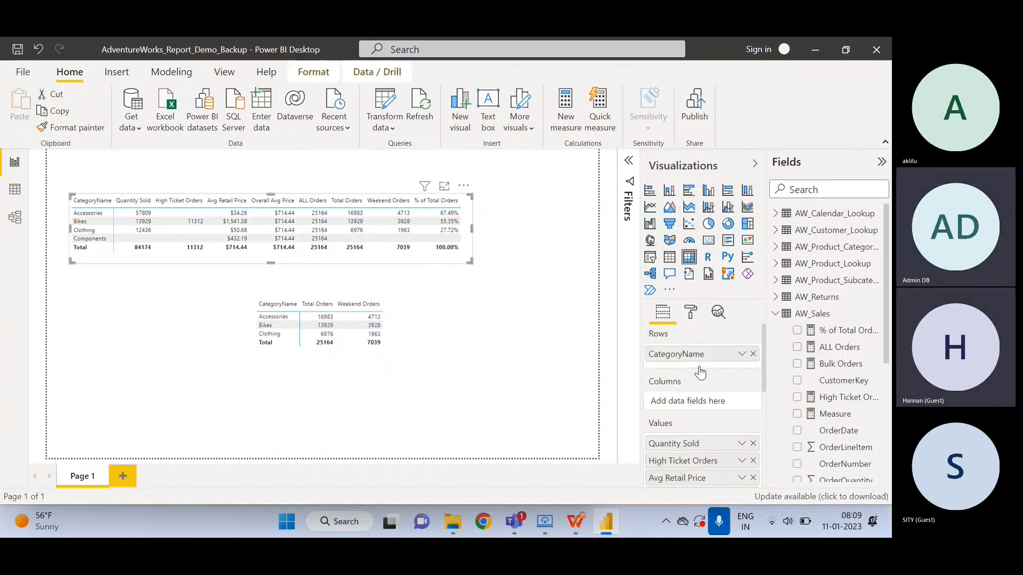
pyautogui.click(753, 353)
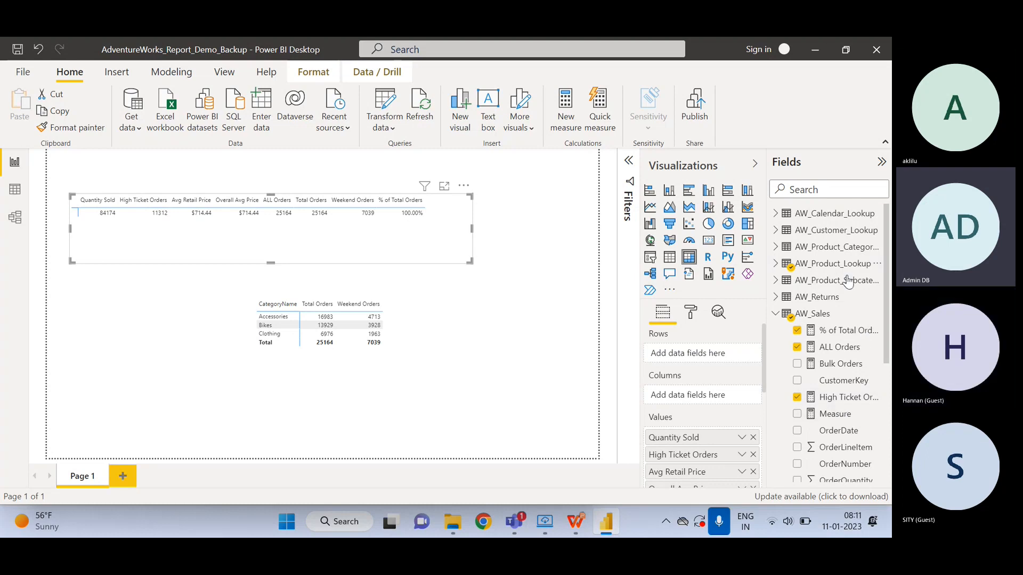
pyautogui.click(512, 380)
pyautogui.hotkey('ctrl', 'z')
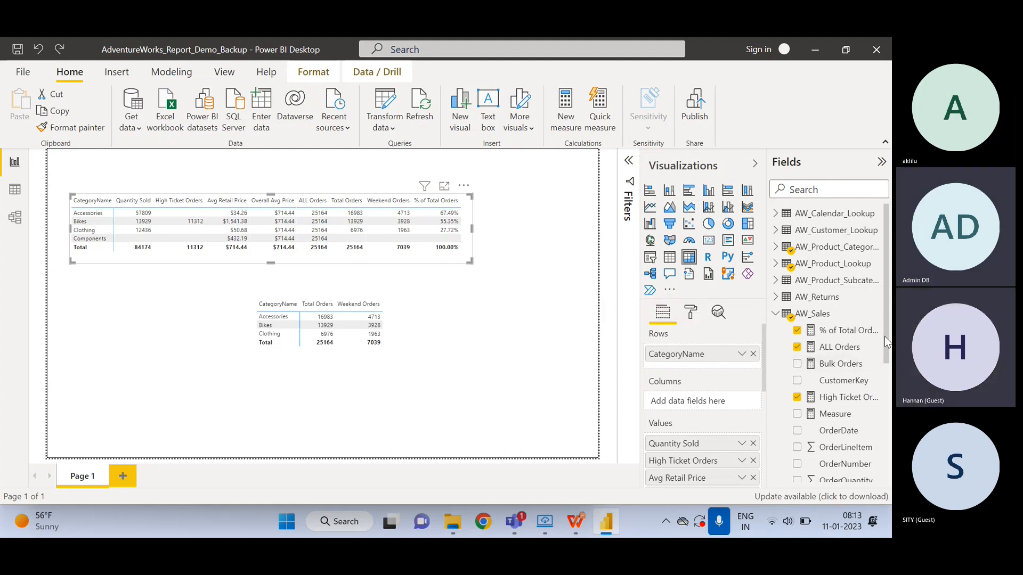
# Reopen the High Ticket Orders formula and compare the ProductPrice column in AW_Product_Lookup with Overall Avg Price in the large category matrix
pyautogui.moveTo(884, 337); pyautogui.dragTo(884, 340)
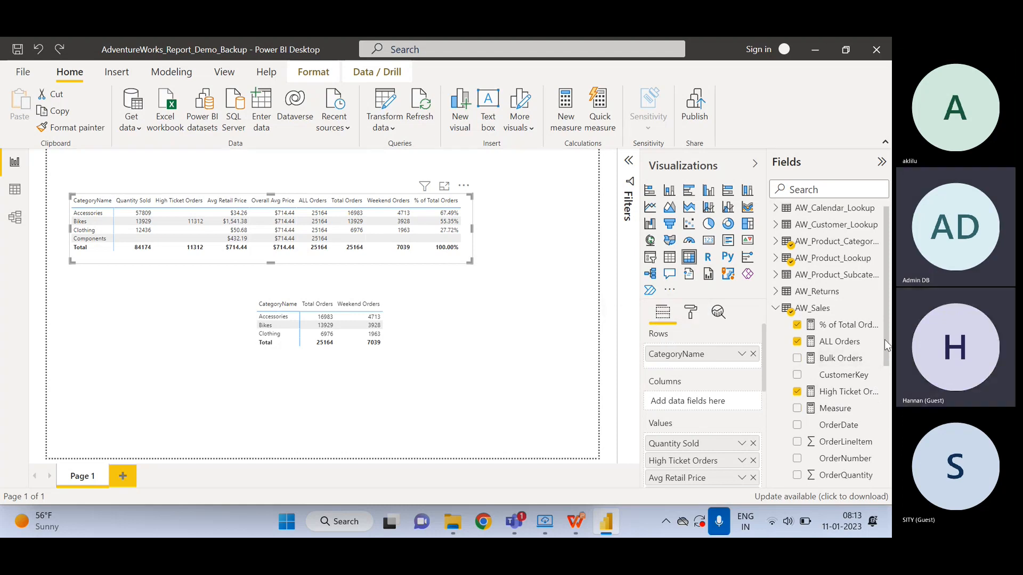
pyautogui.click(844, 392)
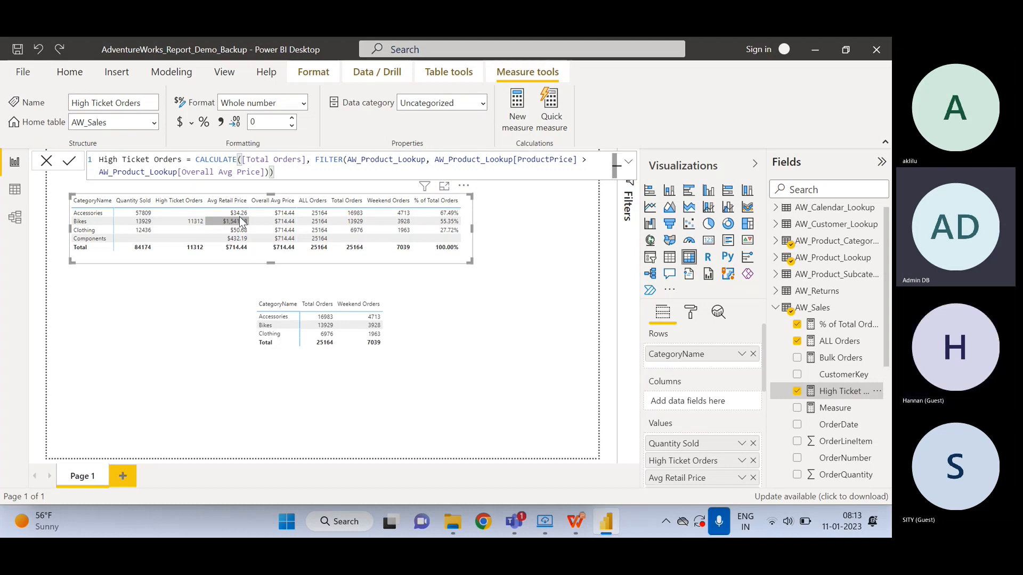
pyautogui.click(15, 190)
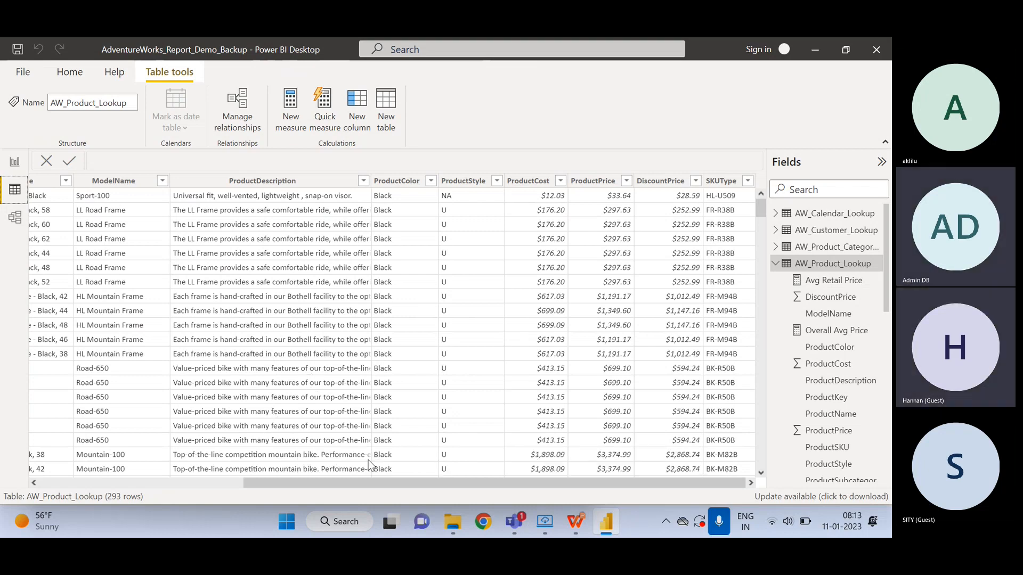
pyautogui.hscroll(-5, 369, 465)
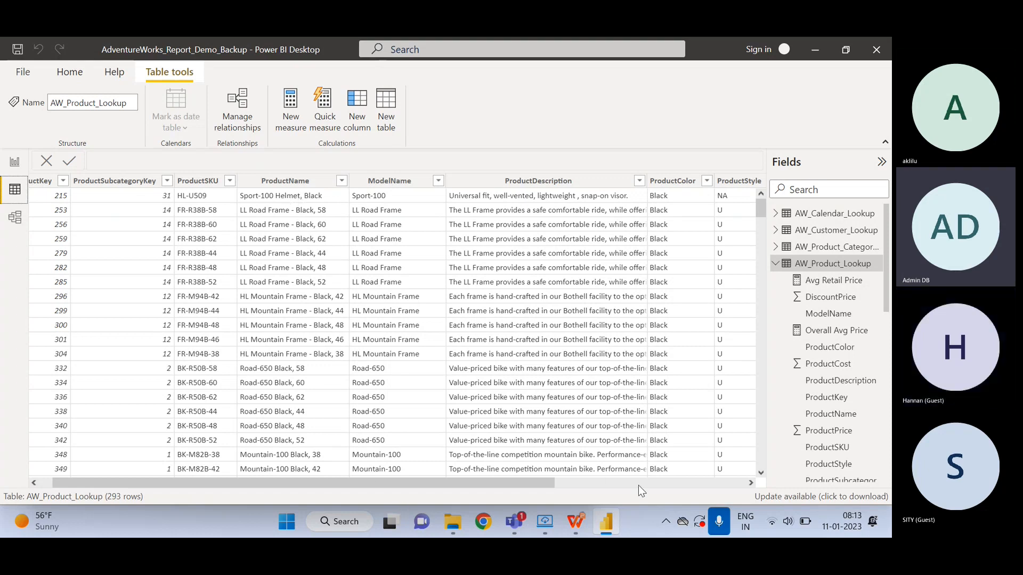
pyautogui.hscroll(5, 638, 485)
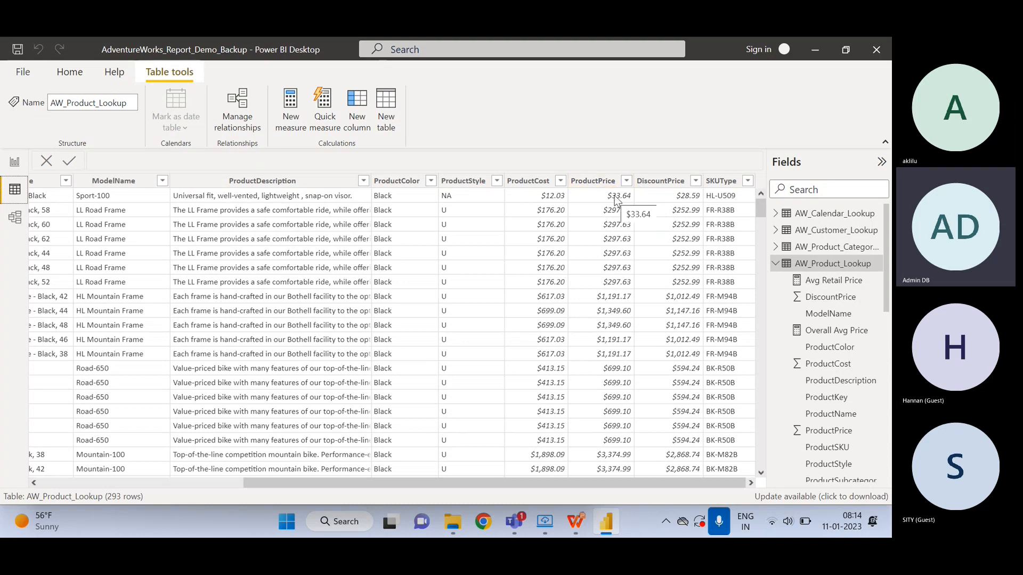
pyautogui.click(14, 163)
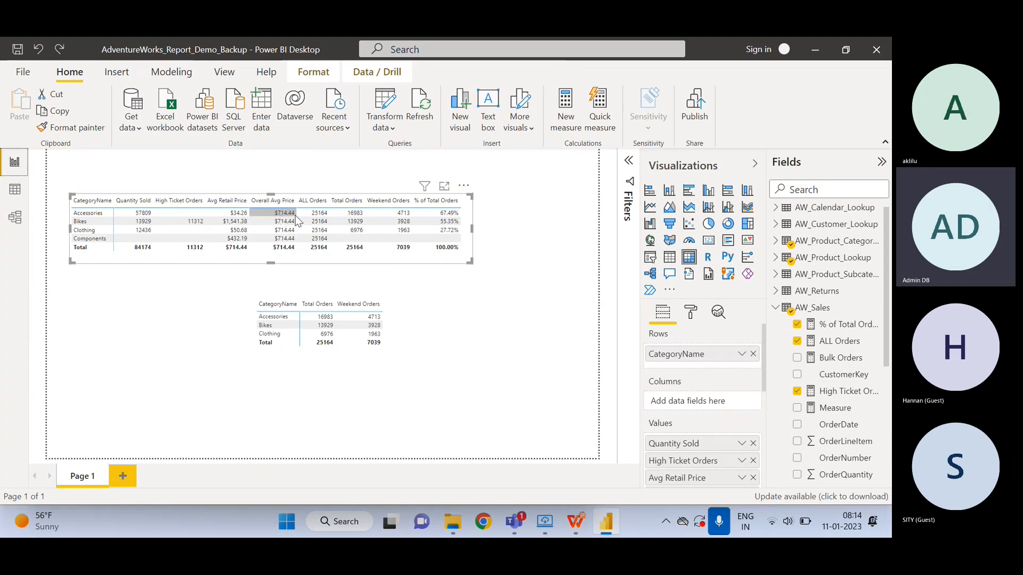
pyautogui.click(8, 195)
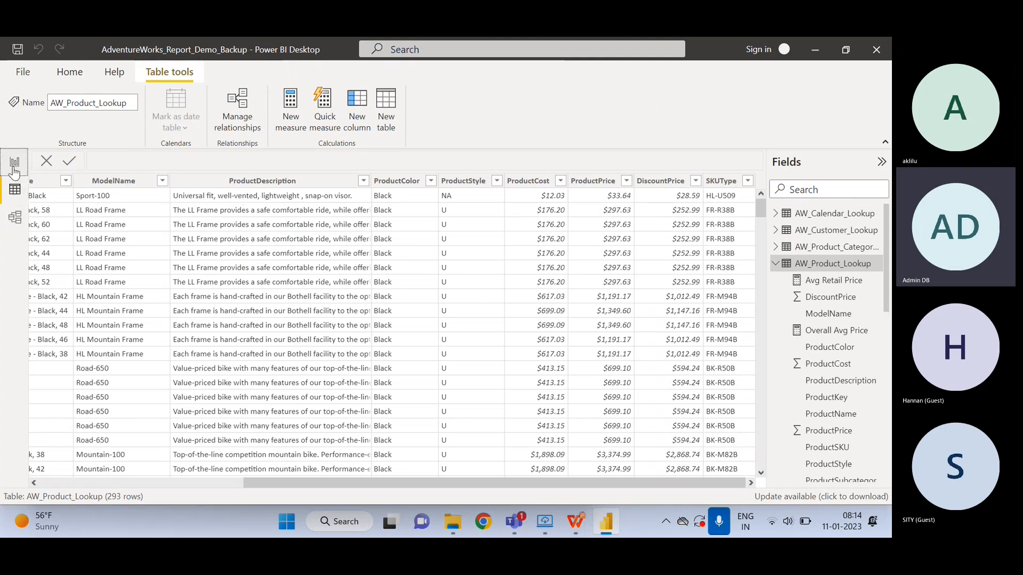
pyautogui.click(14, 168)
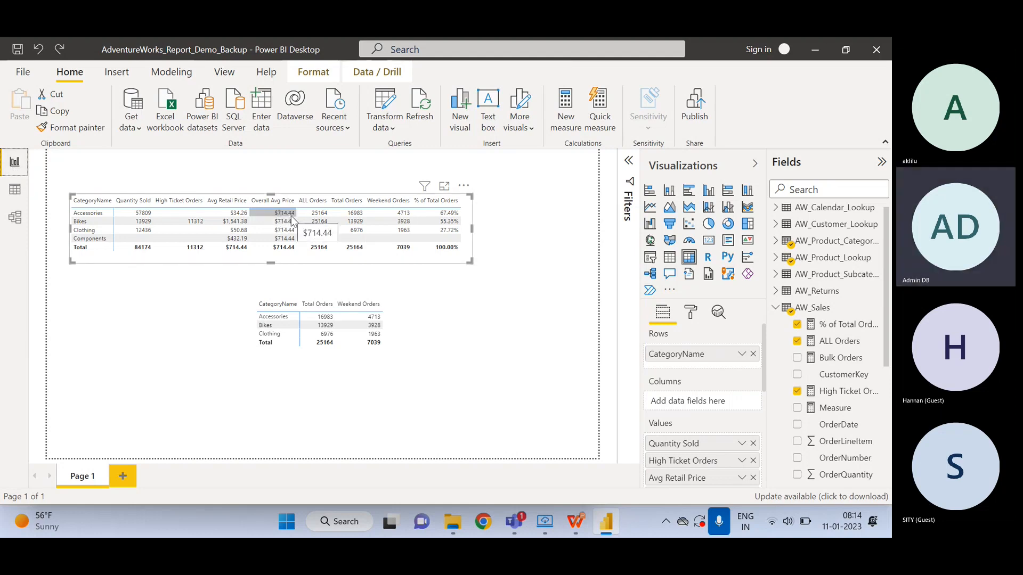
# Check the product table's prices against the High Ticket Orders formula and highlight its condition comparing ProductPrice with Overall Avg Price
pyautogui.click(840, 393)
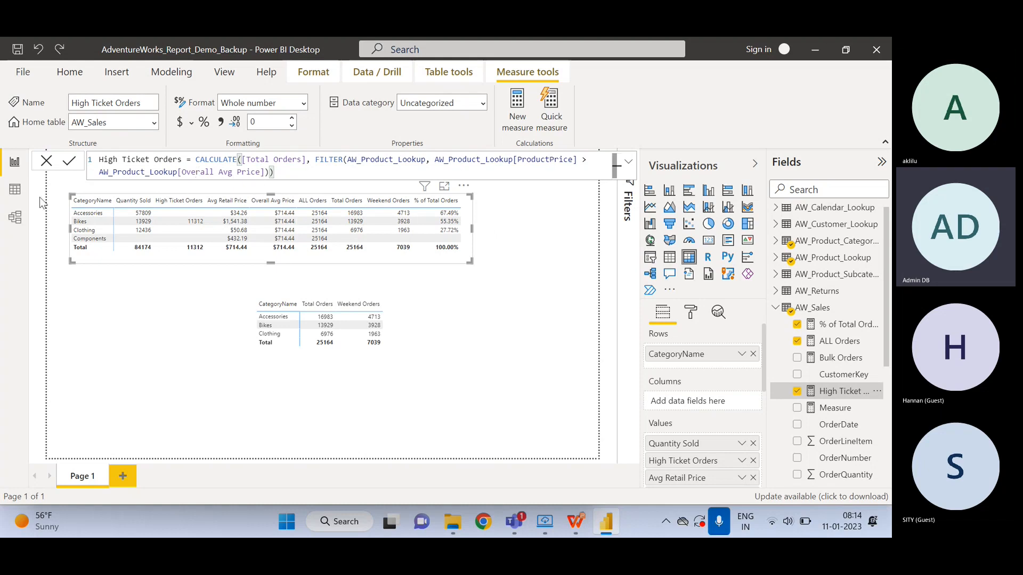
pyautogui.click(15, 190)
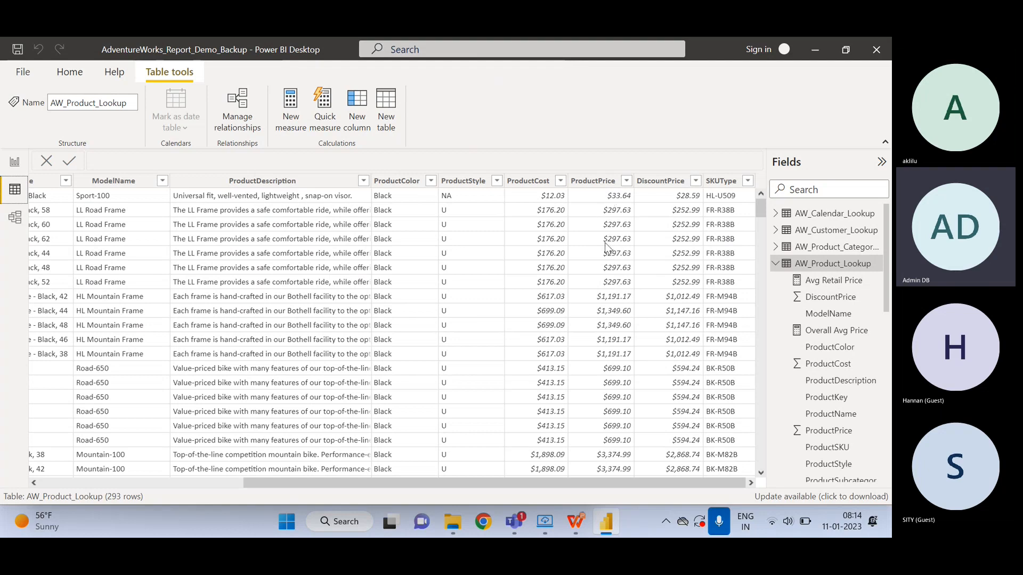
pyautogui.click(14, 161)
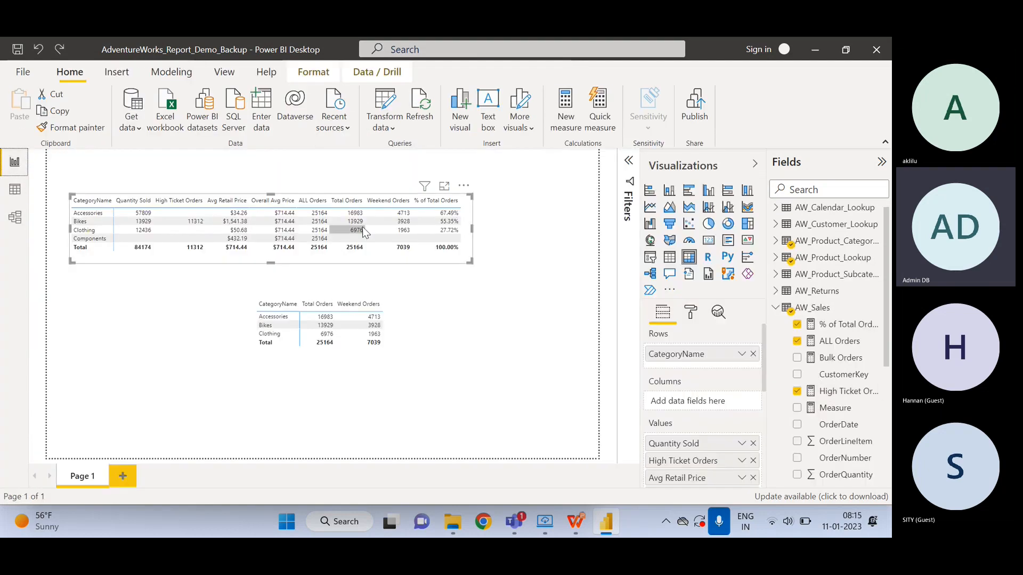
pyautogui.click(838, 397)
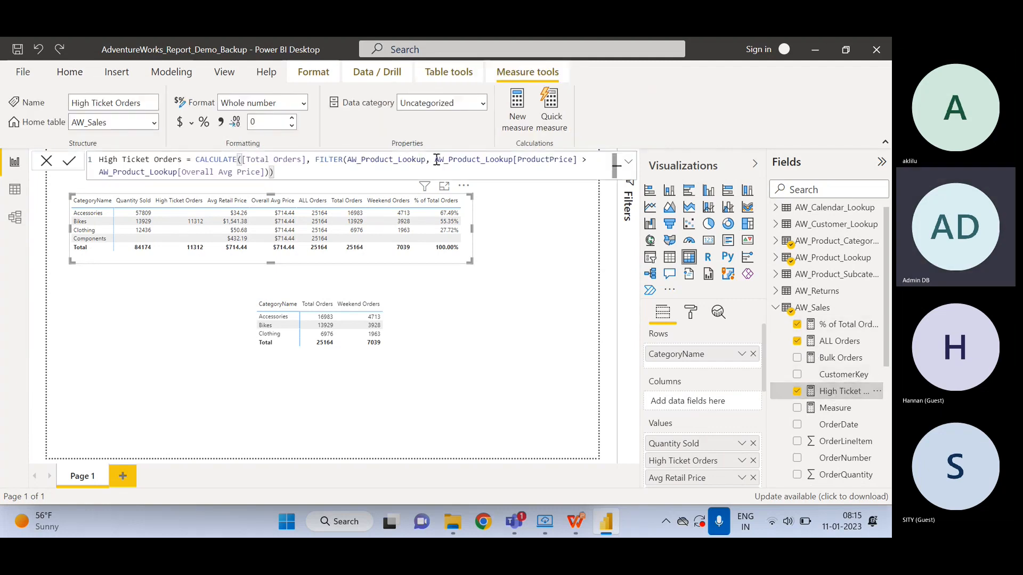
pyautogui.moveTo(434, 160); pyautogui.dragTo(434, 185)
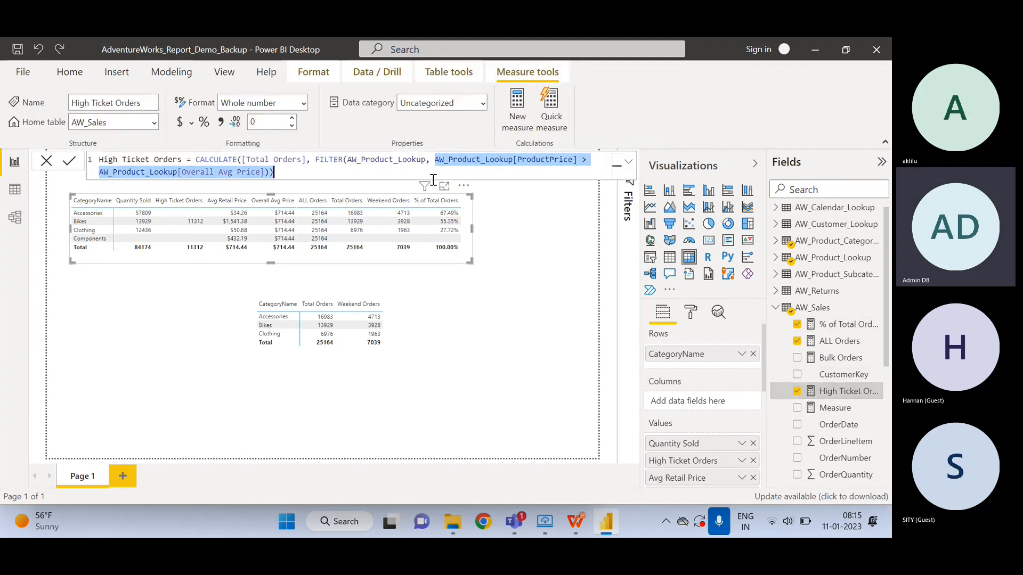
pyautogui.click(565, 172)
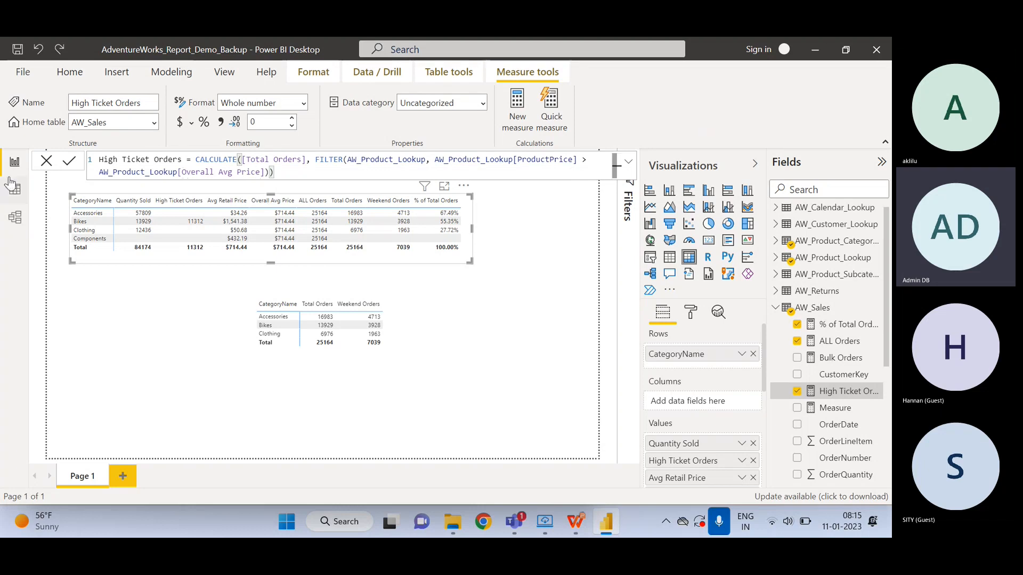
# Compare individual ProductPrice values with the matrix's Overall Avg Price, and highlight the FILTER expression in the High Ticket Orders formula
pyautogui.click(16, 192)
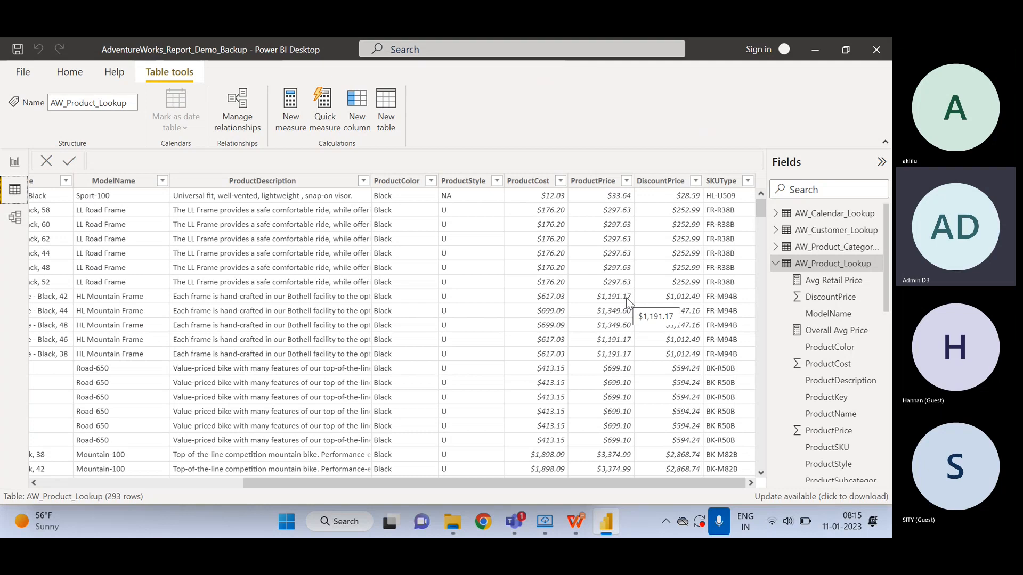
pyautogui.click(11, 165)
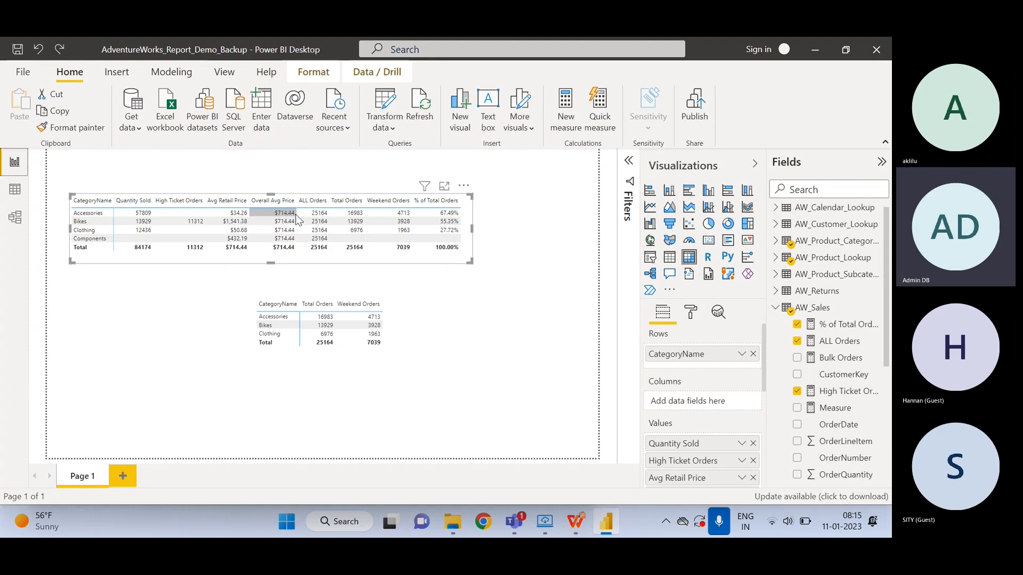
pyautogui.click(15, 189)
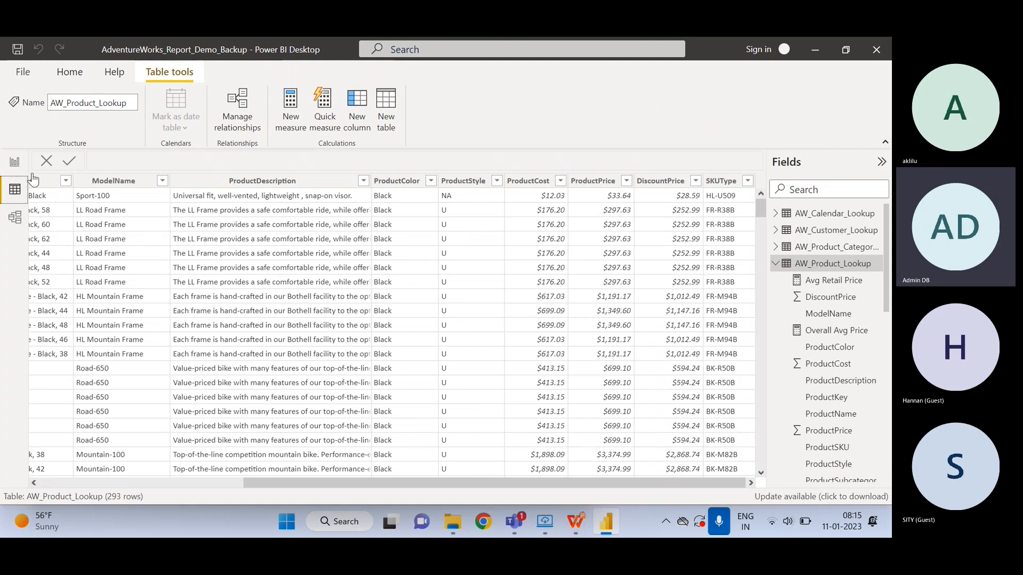
pyautogui.click(13, 163)
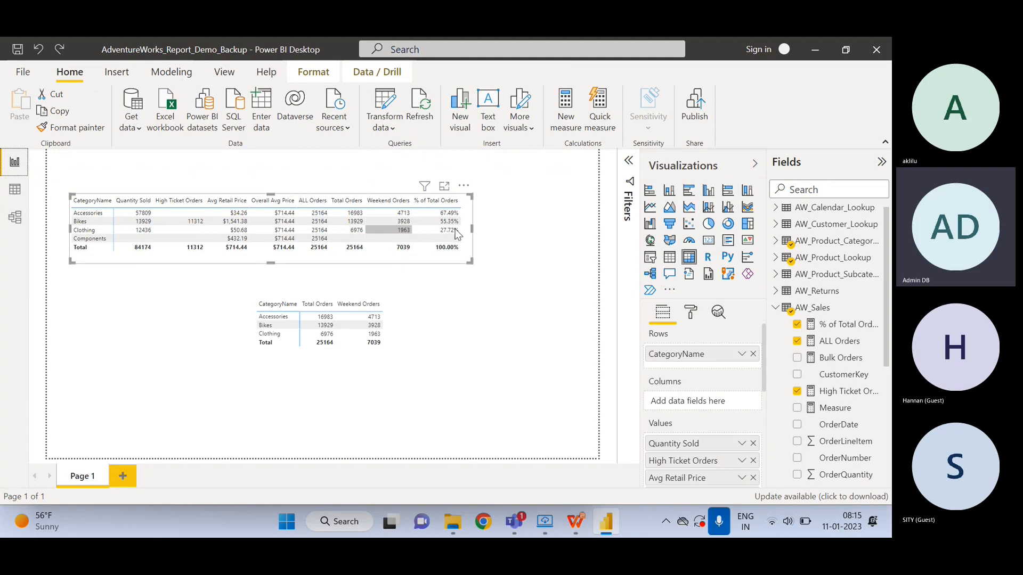
pyautogui.click(846, 394)
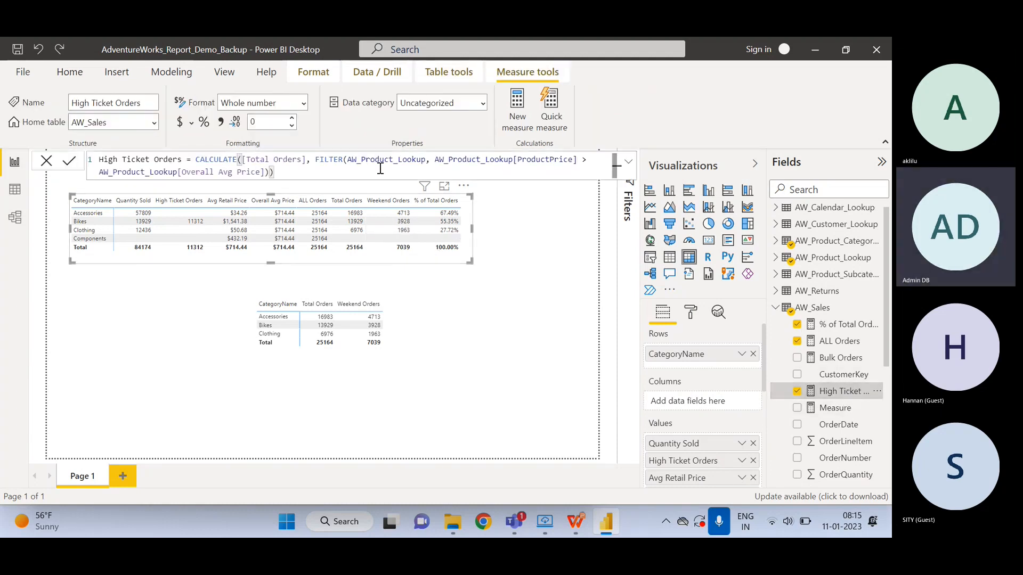
pyautogui.moveTo(315, 159); pyautogui.dragTo(323, 179)
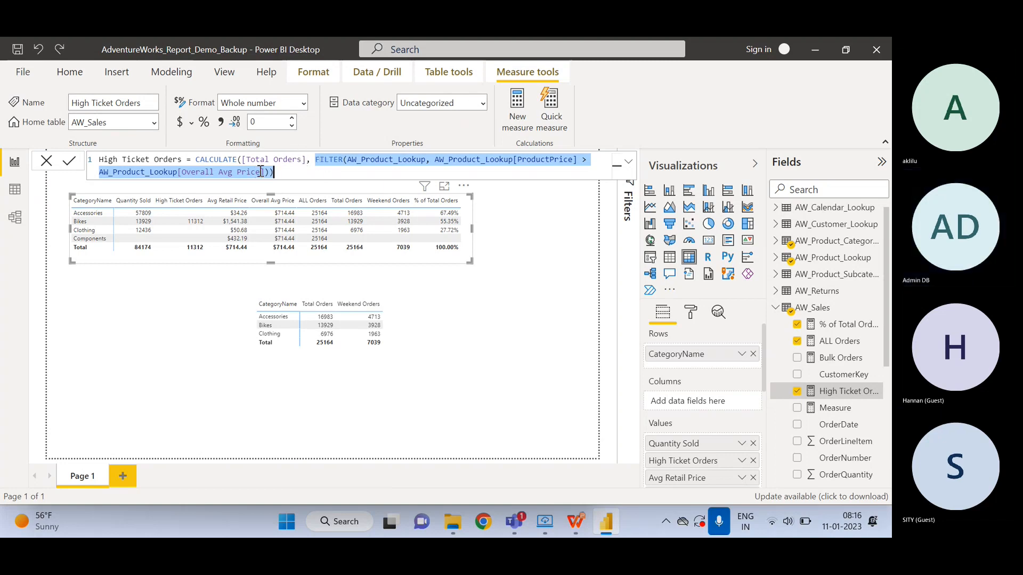
# Open the Power Query Editor and check the statistics options and columns available for the AW_Sales query
pyautogui.click(442, 310)
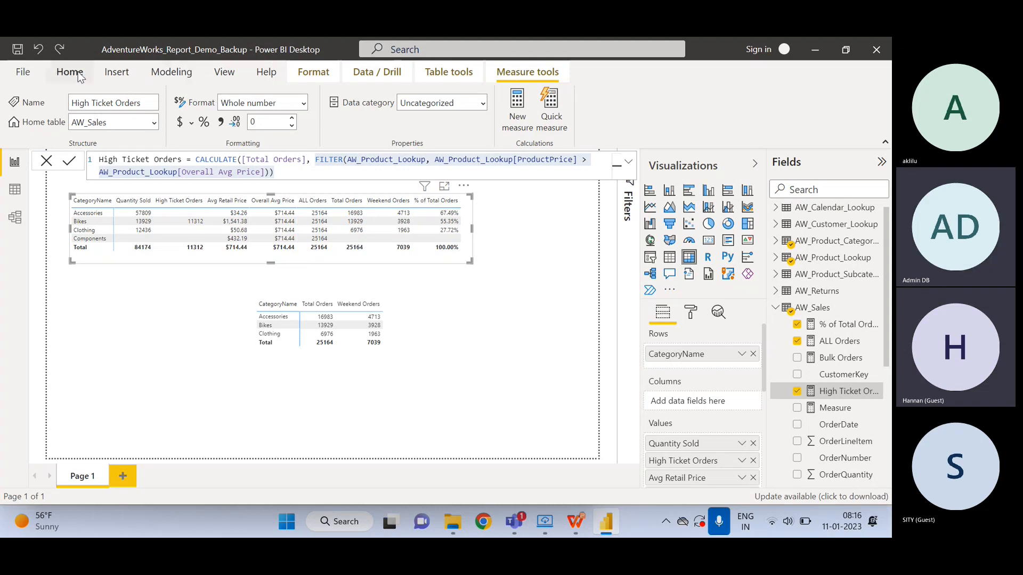
pyautogui.click(171, 73)
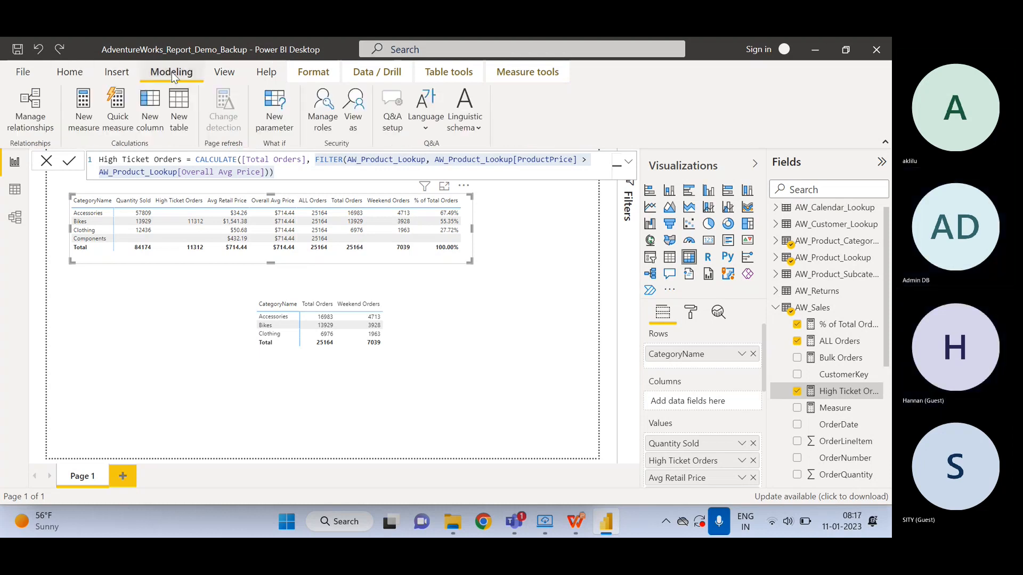
pyautogui.click(62, 74)
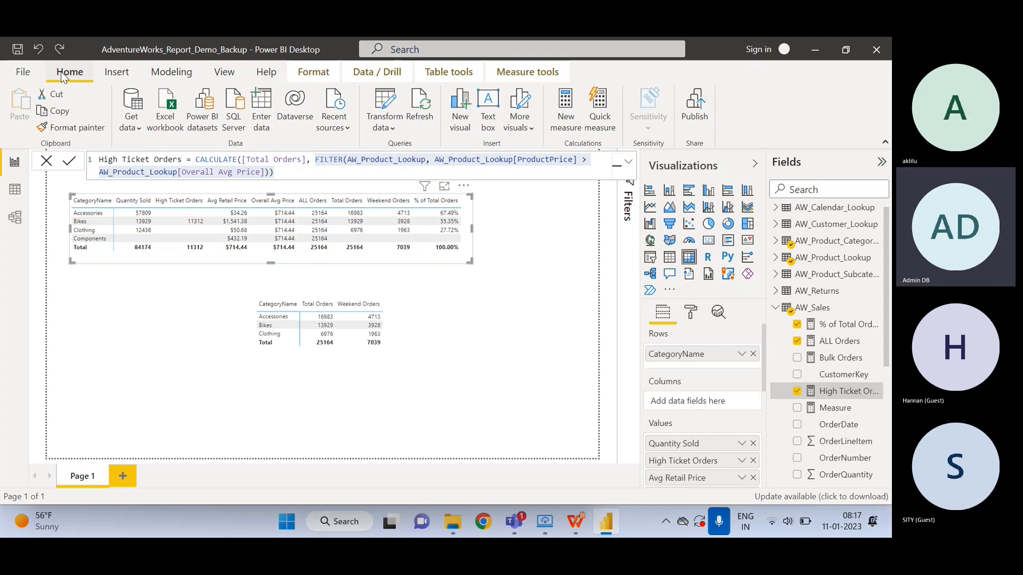
pyautogui.click(391, 101)
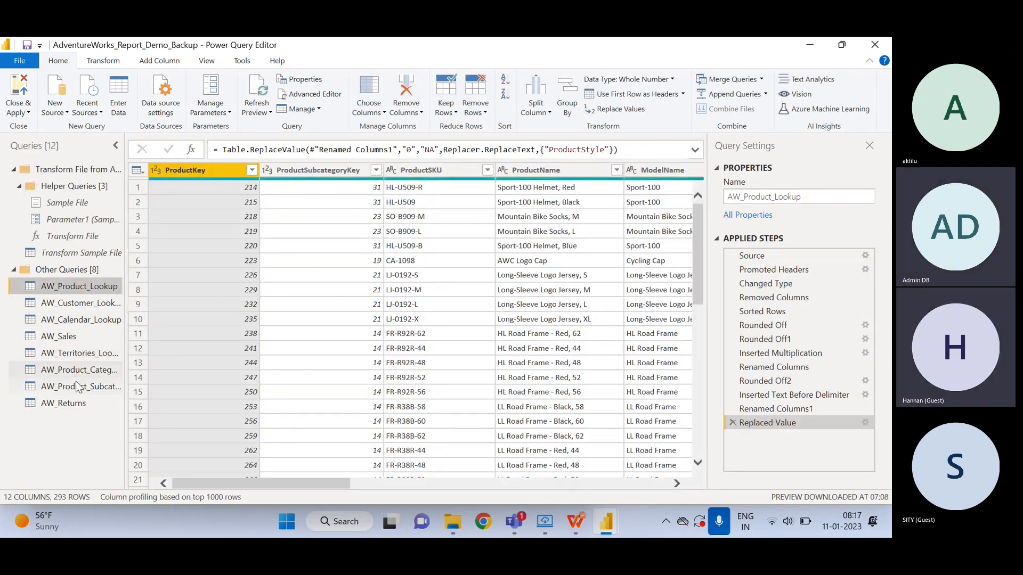
pyautogui.click(72, 335)
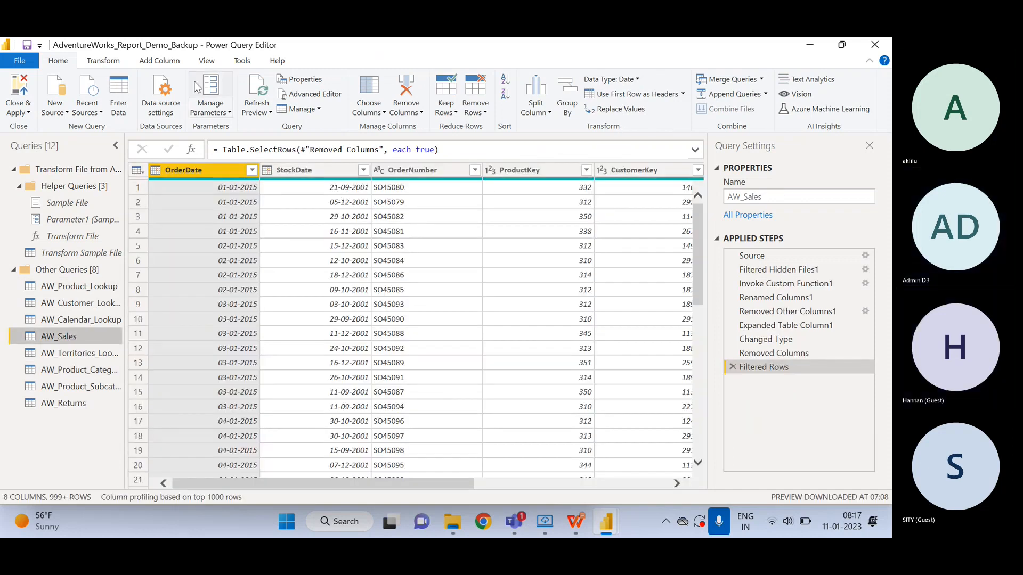
pyautogui.click(103, 60)
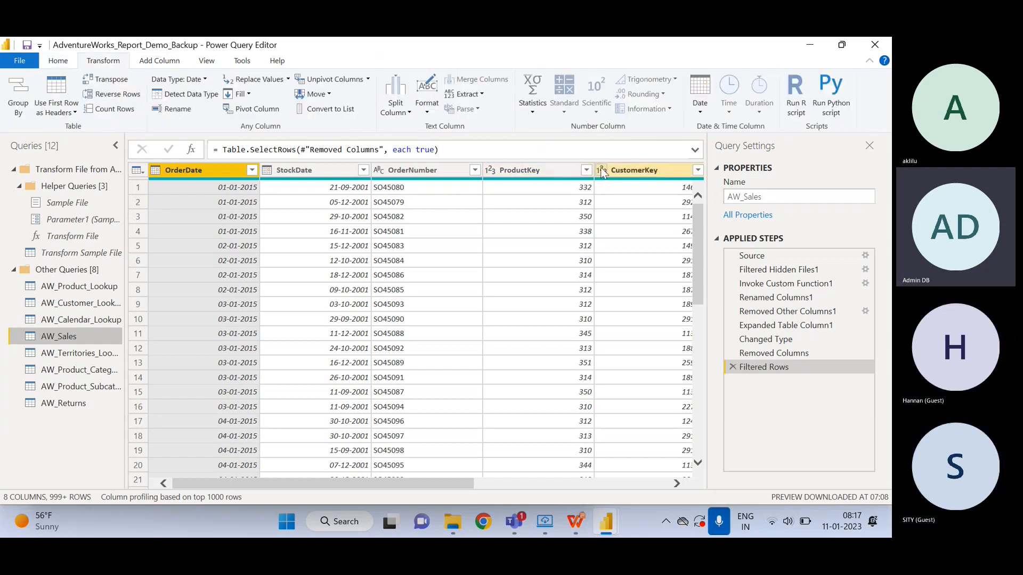
pyautogui.click(533, 112)
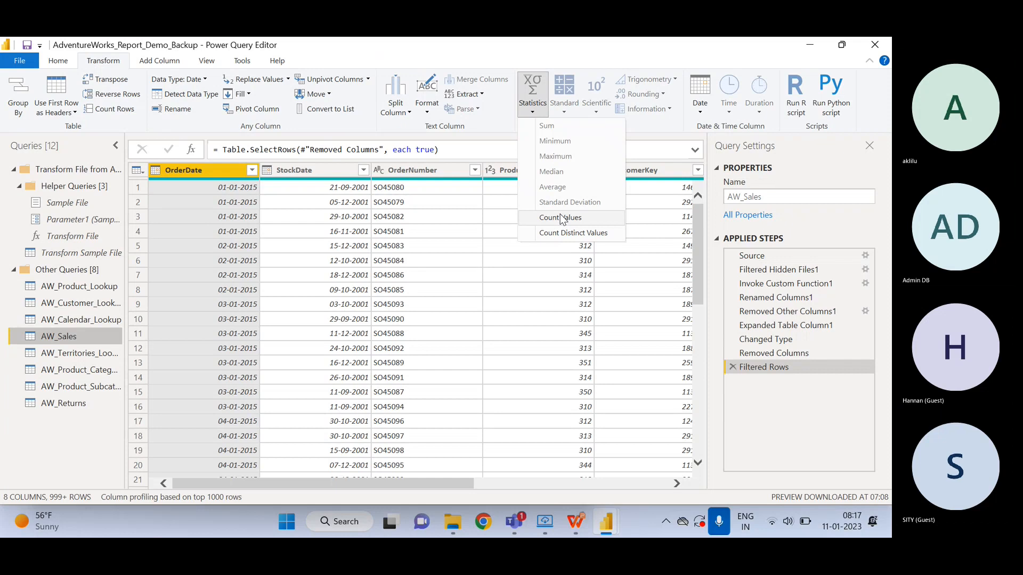
pyautogui.click(342, 55)
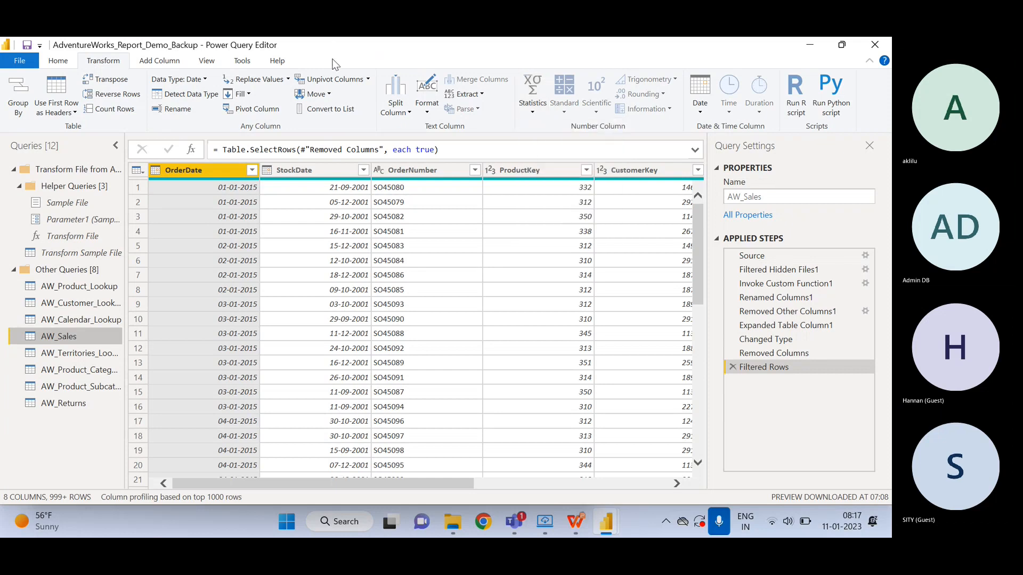
pyautogui.click(532, 113)
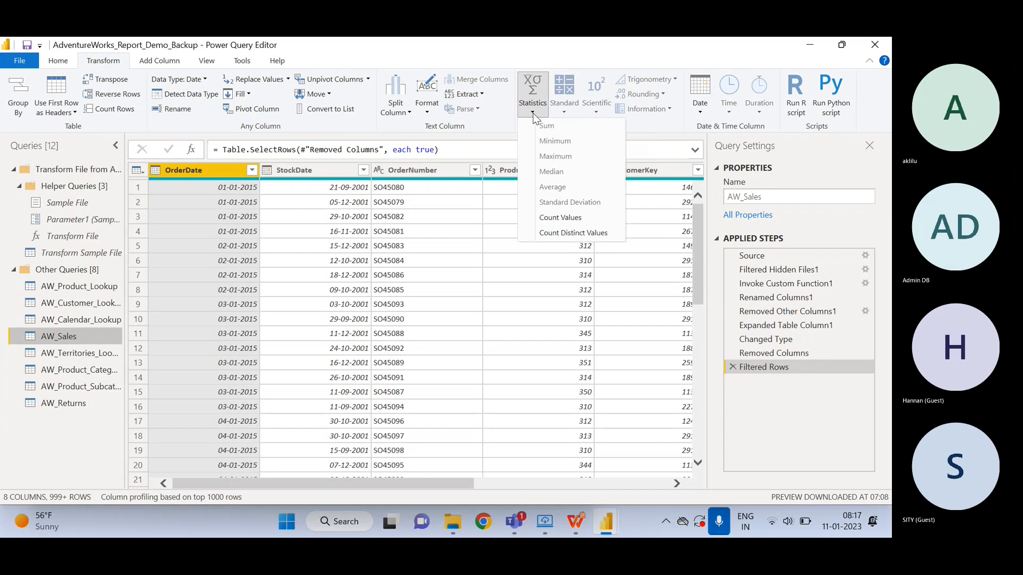
pyautogui.click(497, 59)
pyautogui.click(666, 482)
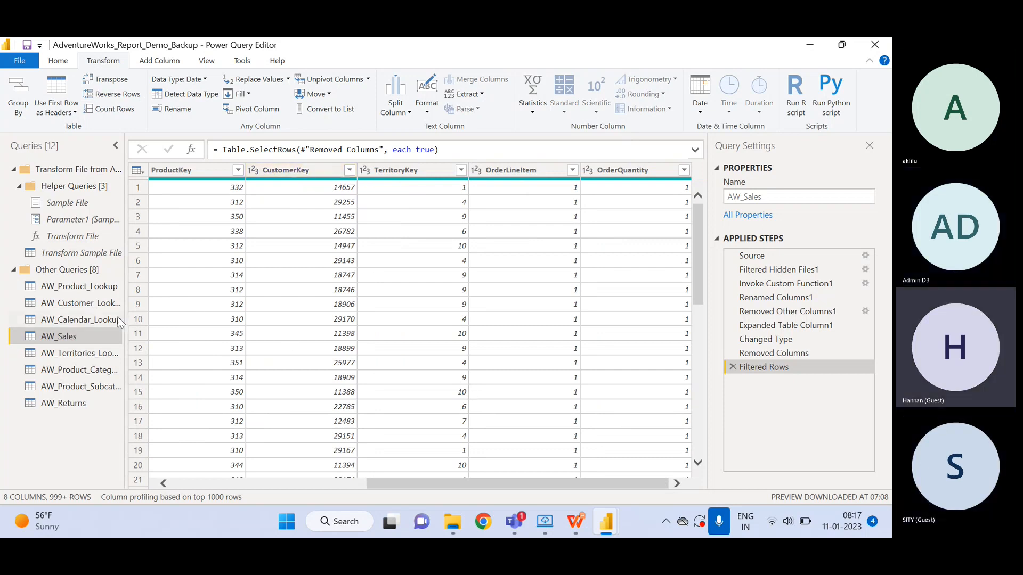
# Calculate the average of the ProductPrice column in AW_Product_Lookup, and remove the added query step
pyautogui.click(77, 286)
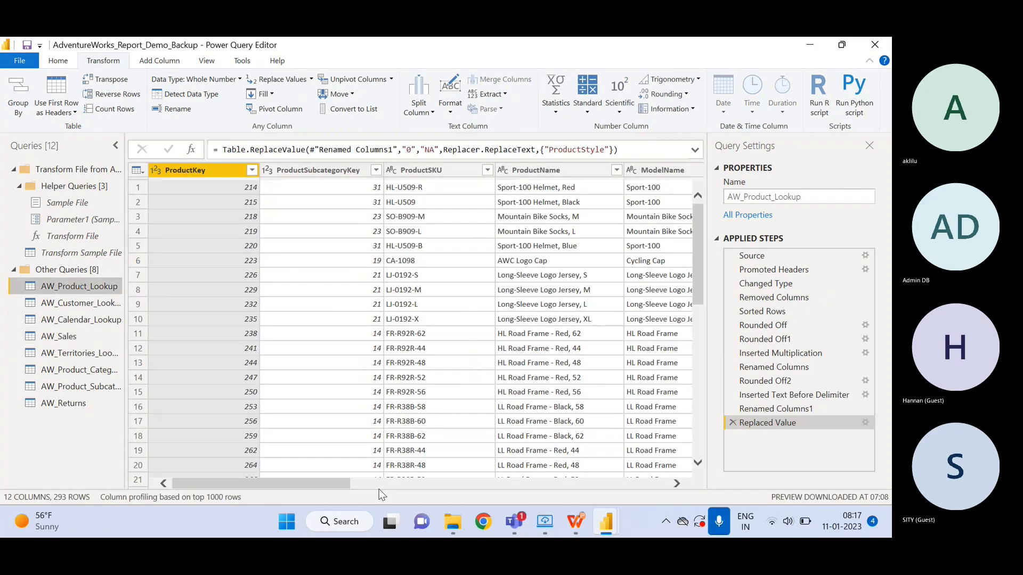
pyautogui.click(652, 484)
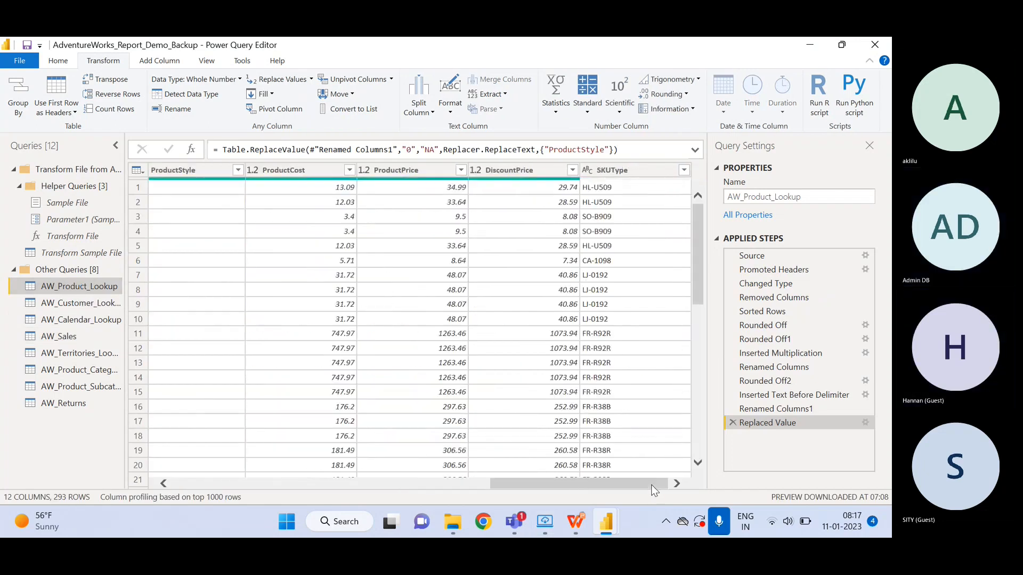
pyautogui.click(421, 169)
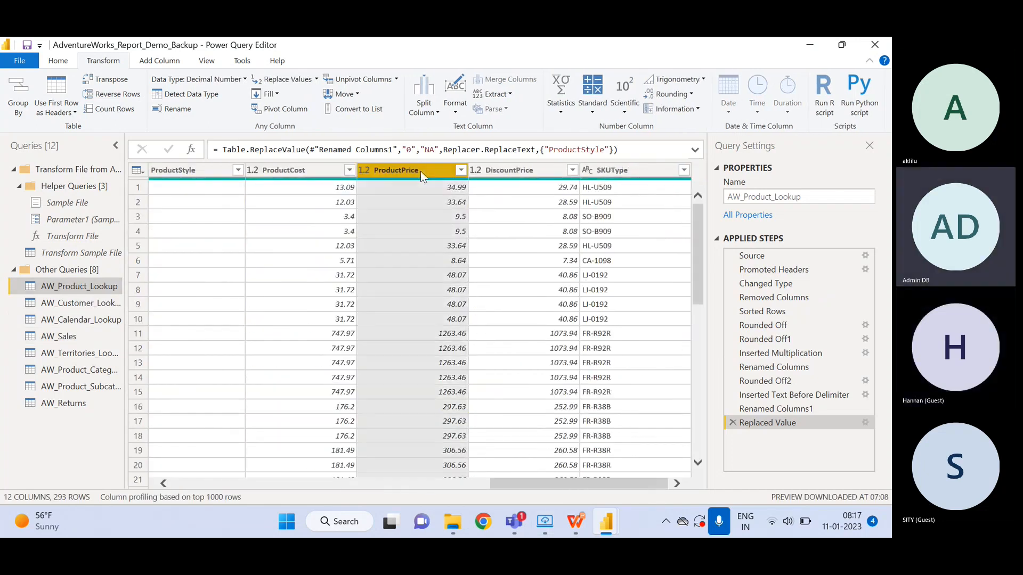
pyautogui.click(556, 114)
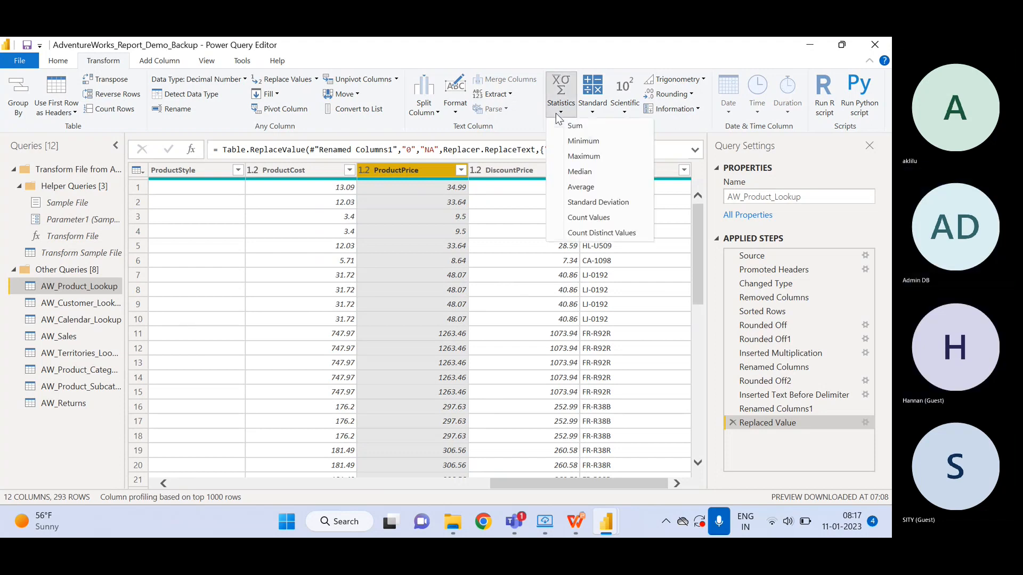
pyautogui.click(580, 187)
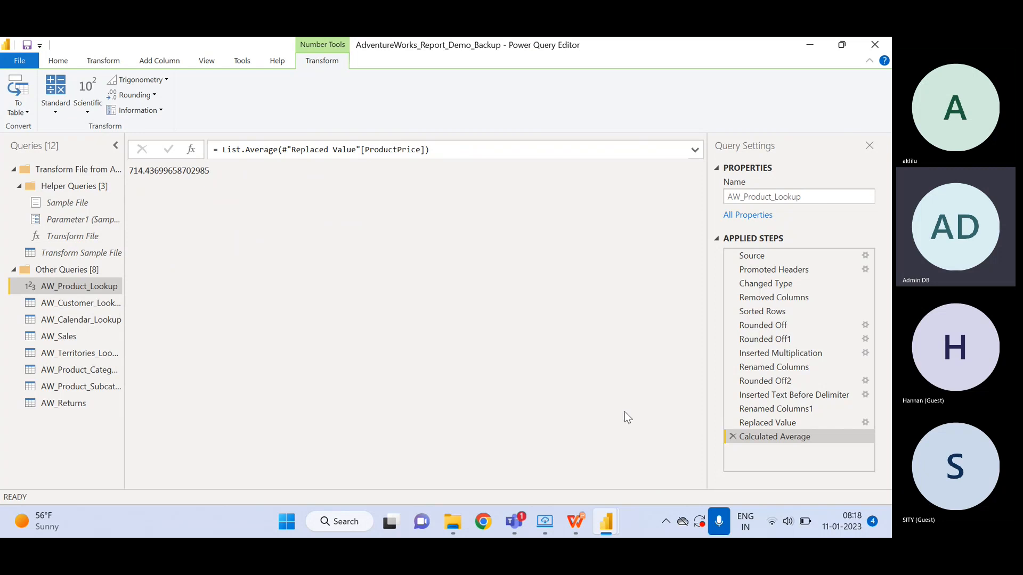
pyautogui.click(732, 437)
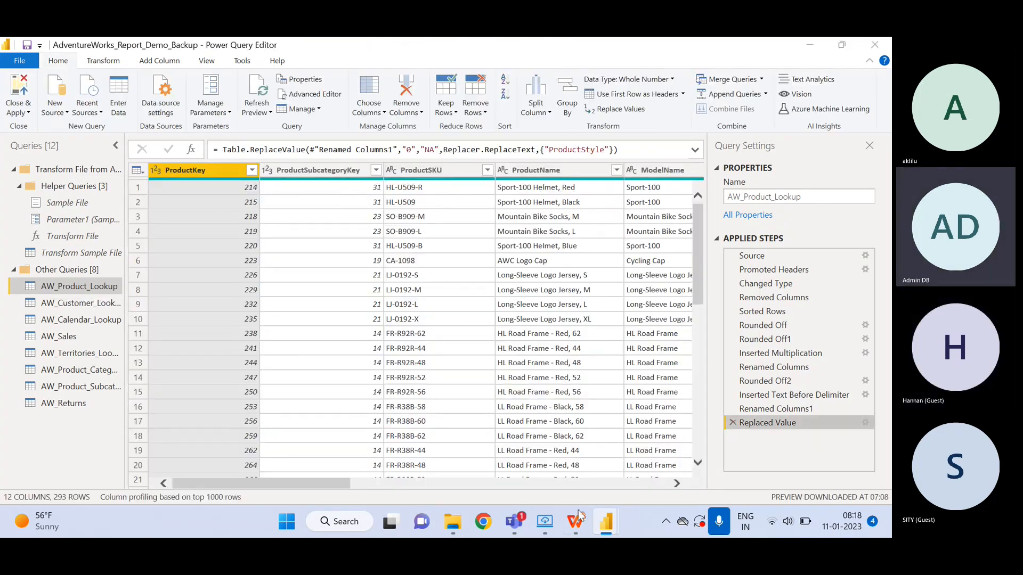
# Review AW_Product_Lookup's ProductPrice values and repeat the average calculation on that column, discarding the added step again
pyautogui.click(656, 484)
pyautogui.click(657, 485)
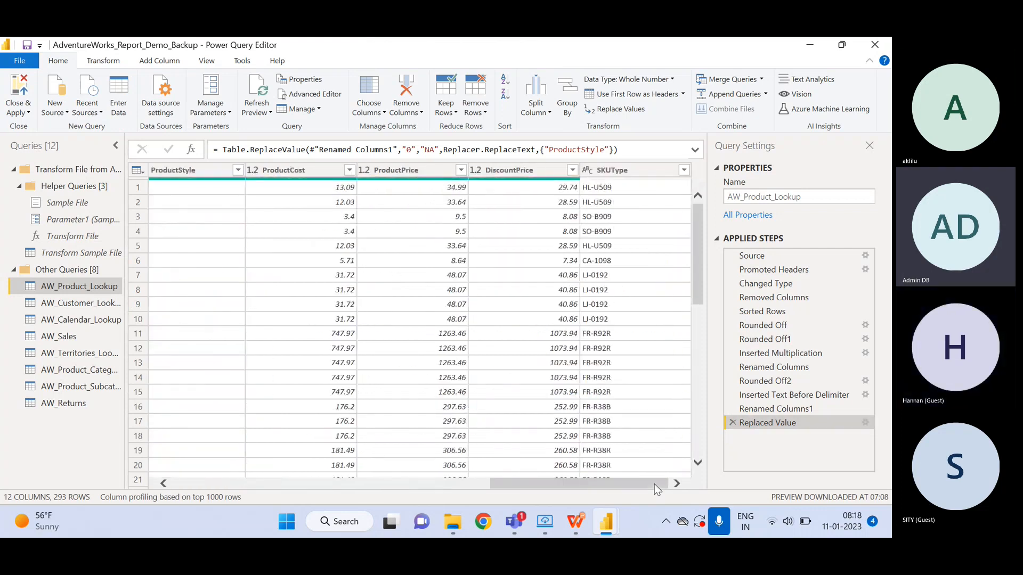
pyautogui.click(401, 170)
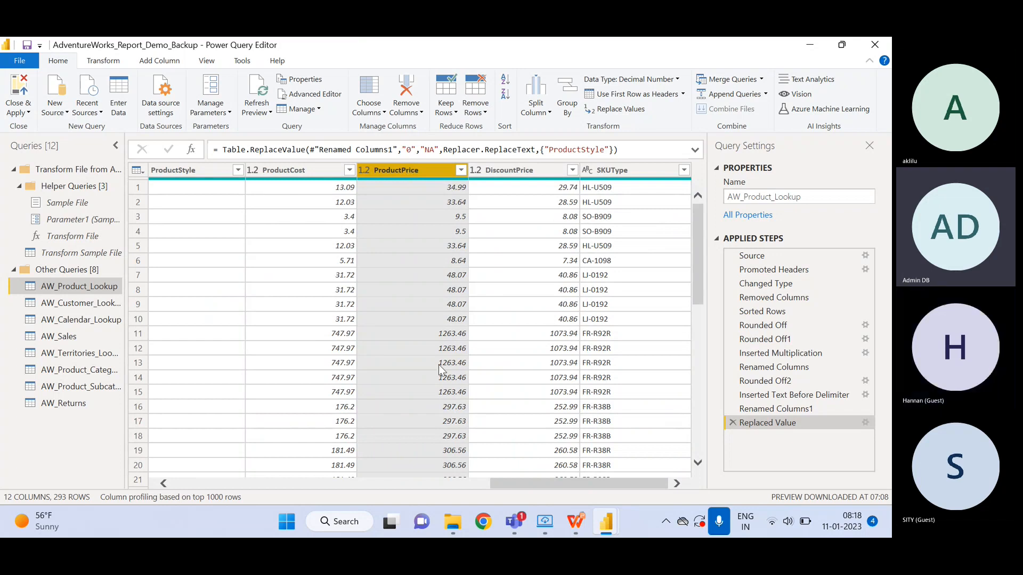
pyautogui.moveTo(699, 273); pyautogui.dragTo(688, 467)
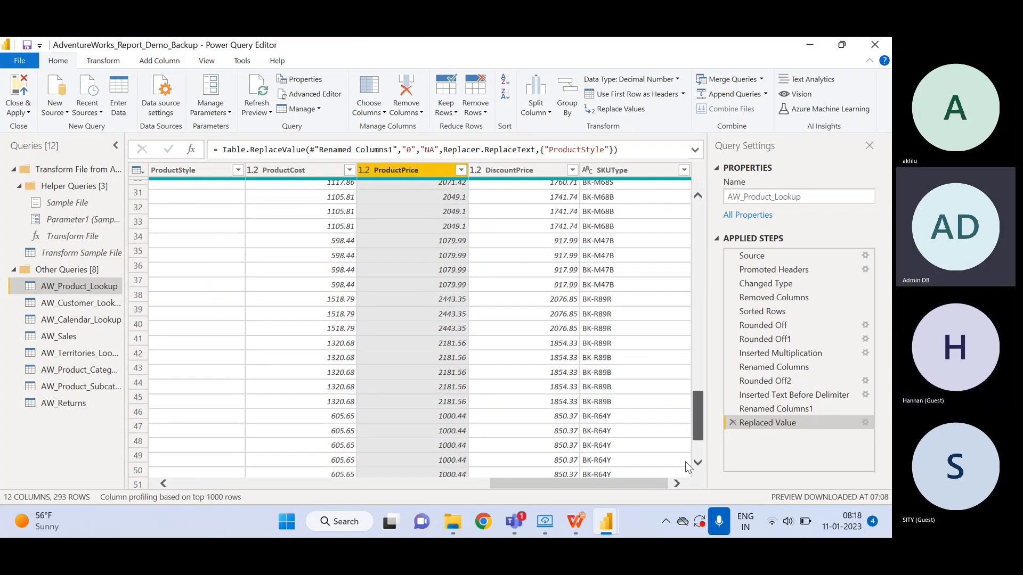
pyautogui.scroll(15, 687, 468)
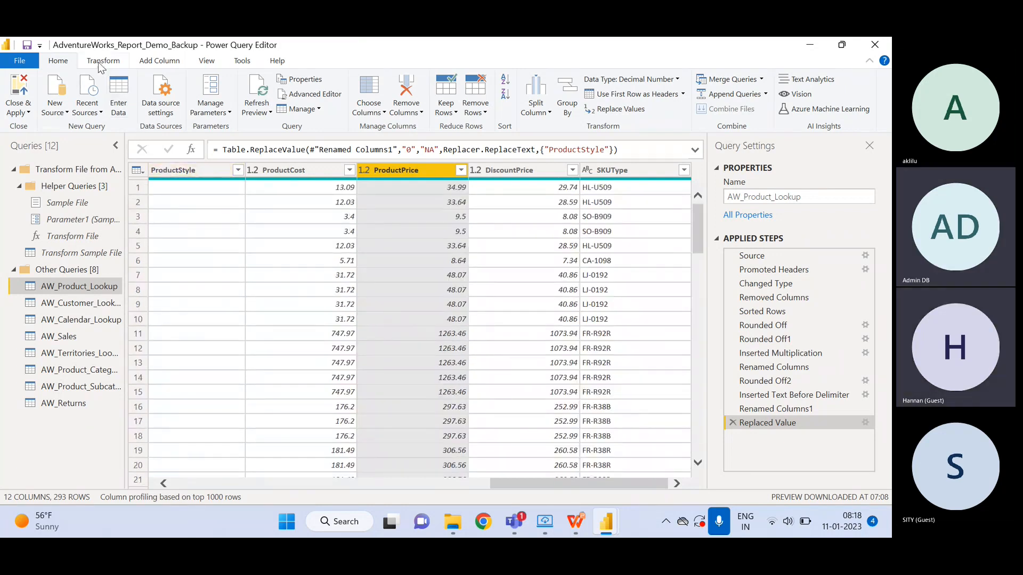
pyautogui.click(101, 61)
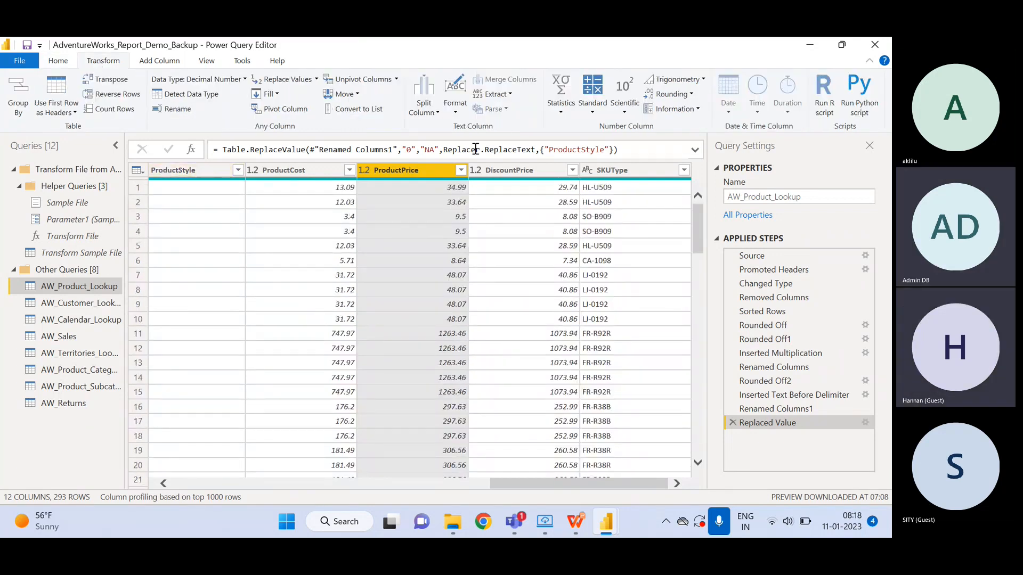
pyautogui.click(561, 112)
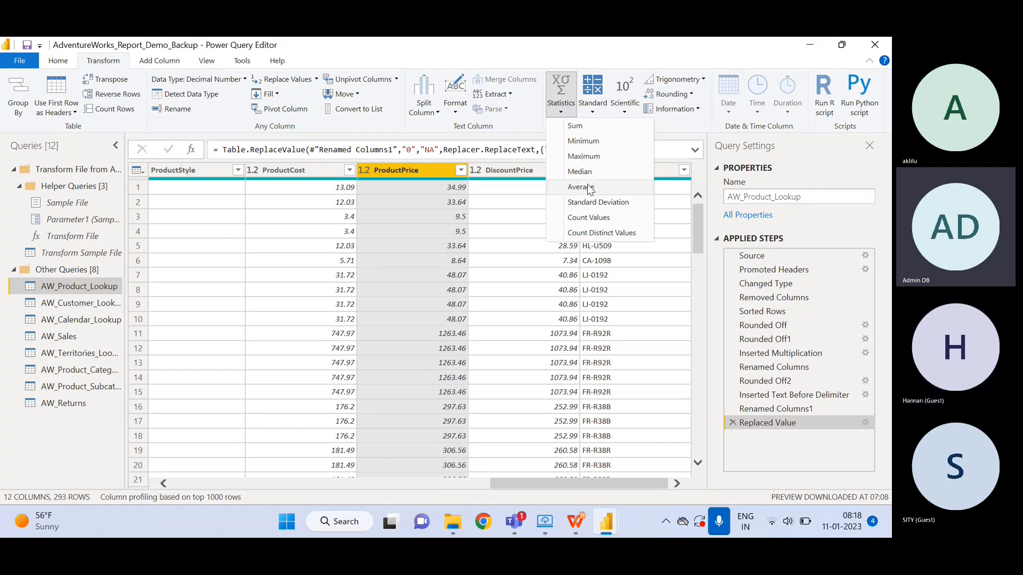
pyautogui.click(581, 187)
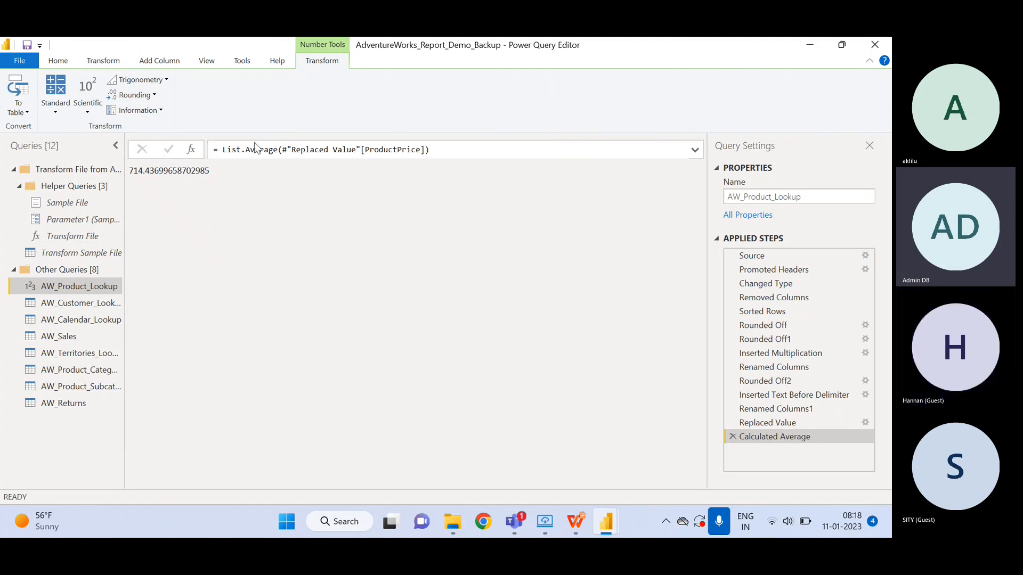
pyautogui.click(732, 436)
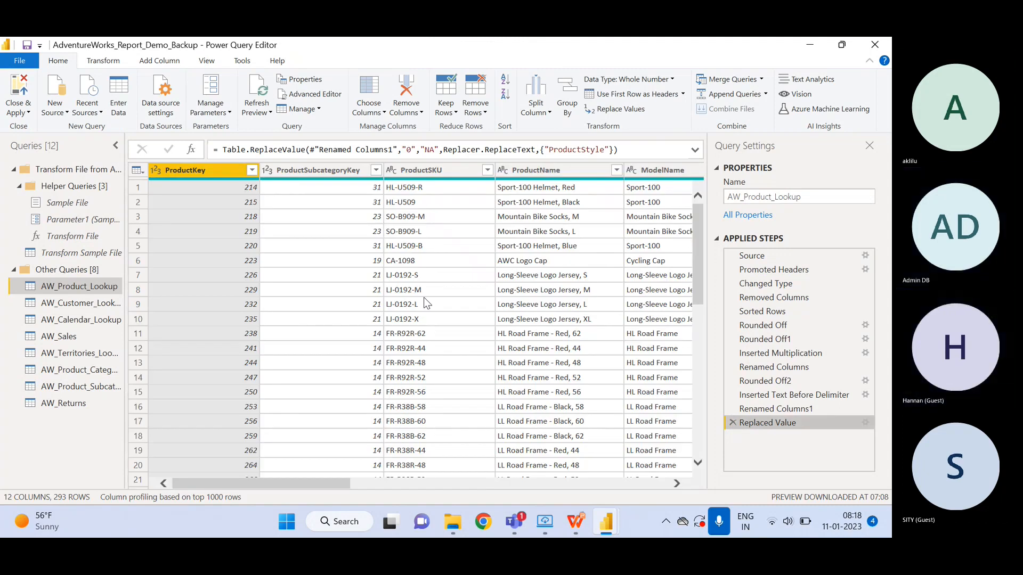
# Leave the Power Query Editor without applying changes, and return to the report page with the matrix deselected
pyautogui.click(876, 45)
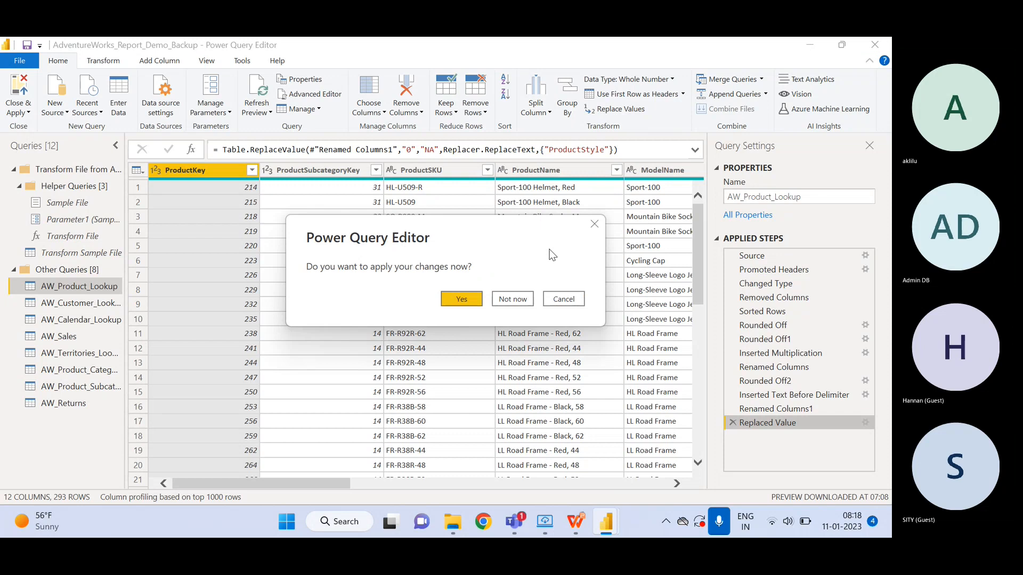
pyautogui.click(526, 297)
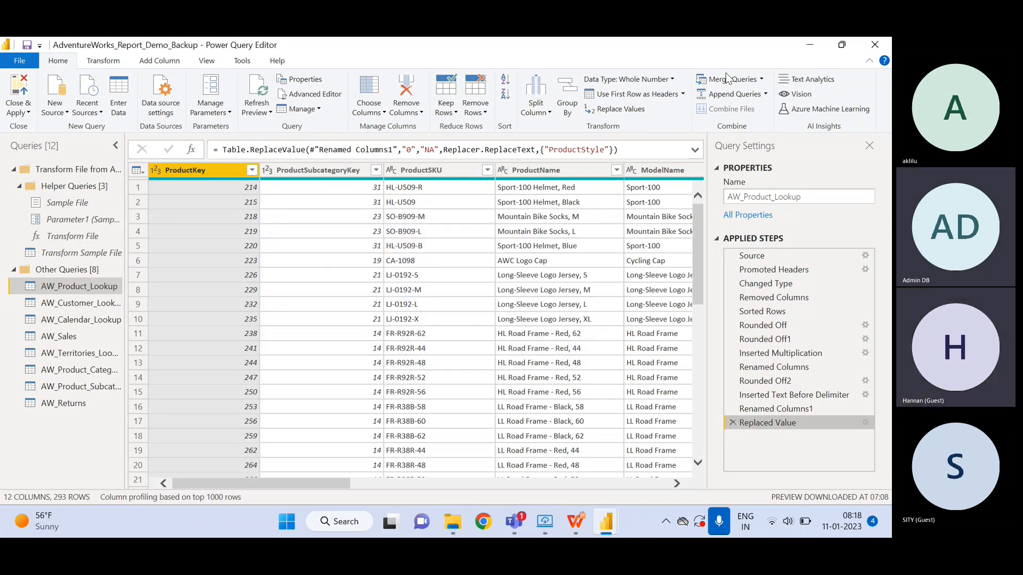
pyautogui.click(809, 46)
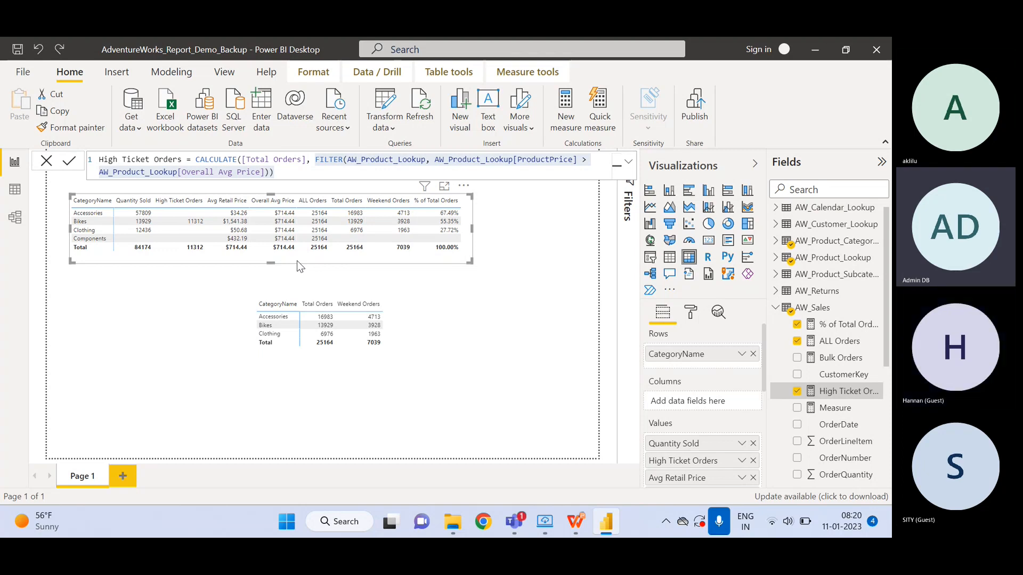
pyautogui.click(471, 325)
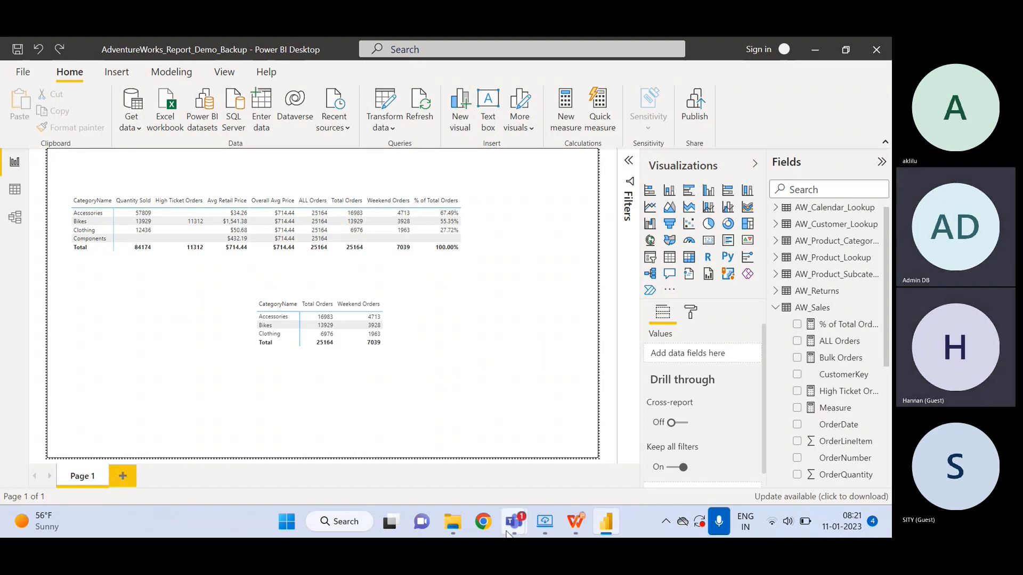
# Switch to the Microsoft Teams meeting window and stop sharing the screen
pyautogui.moveTo(509, 532)
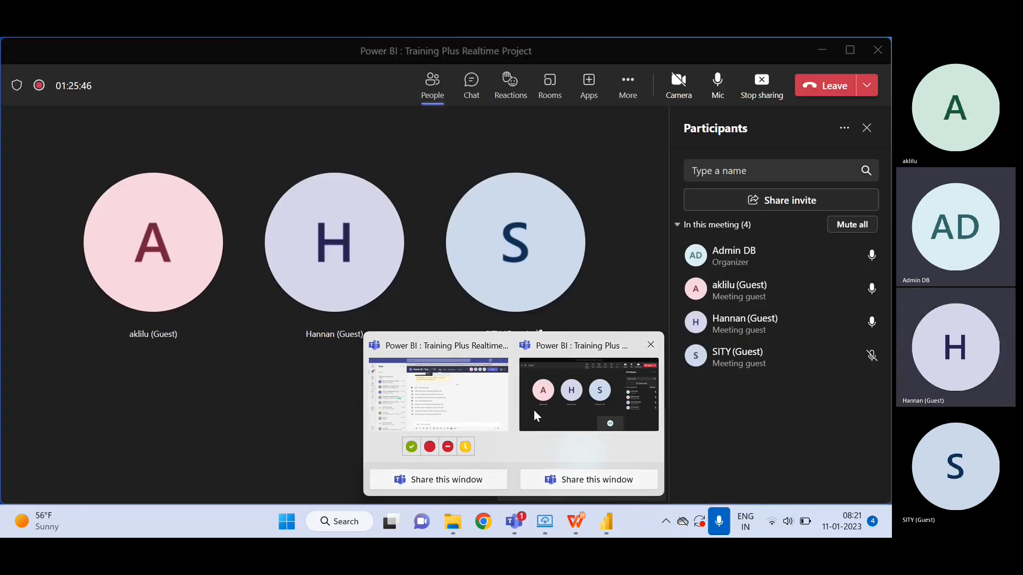
pyautogui.click(534, 414)
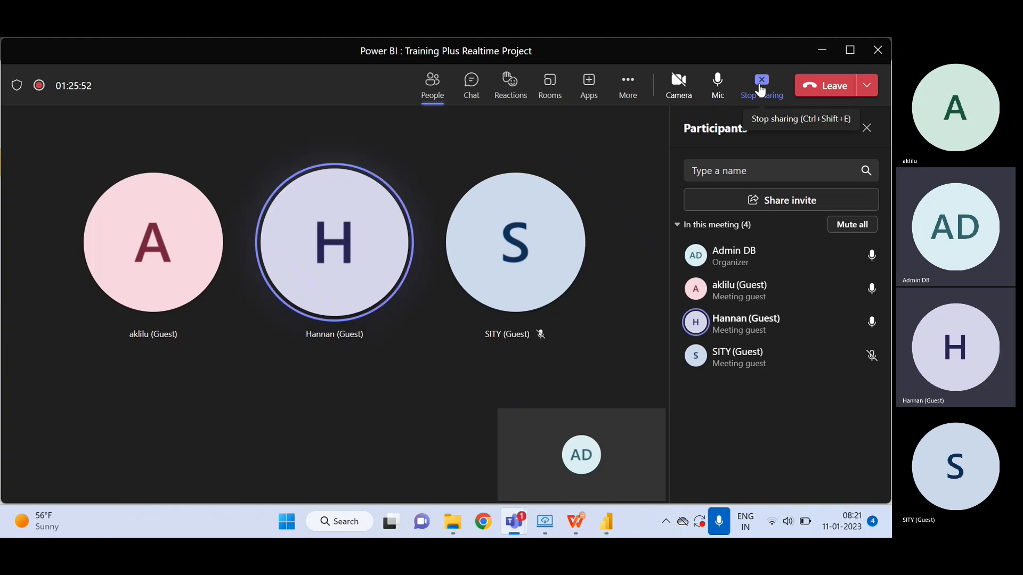
pyautogui.click(828, 56)
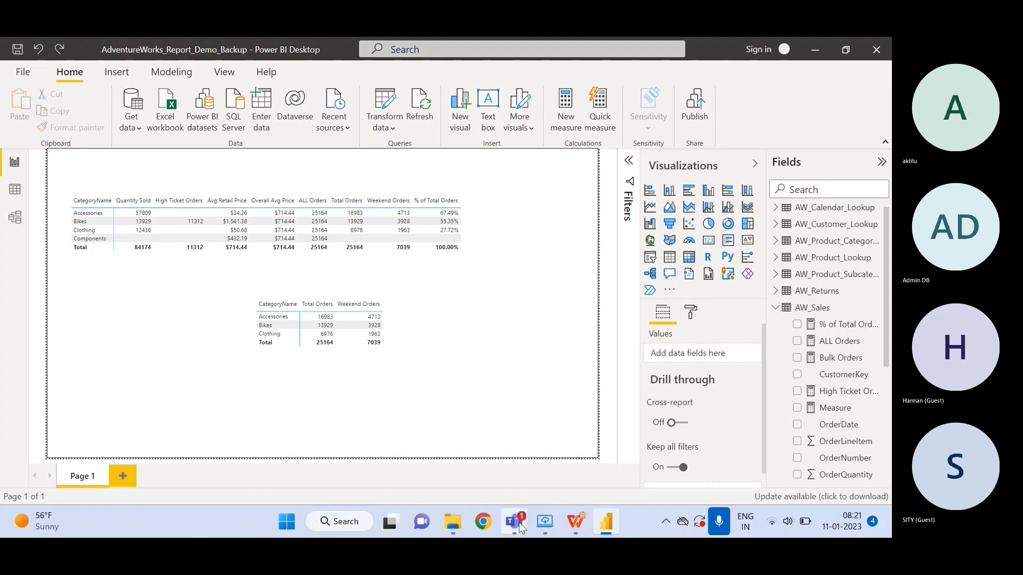
pyautogui.moveTo(519, 523)
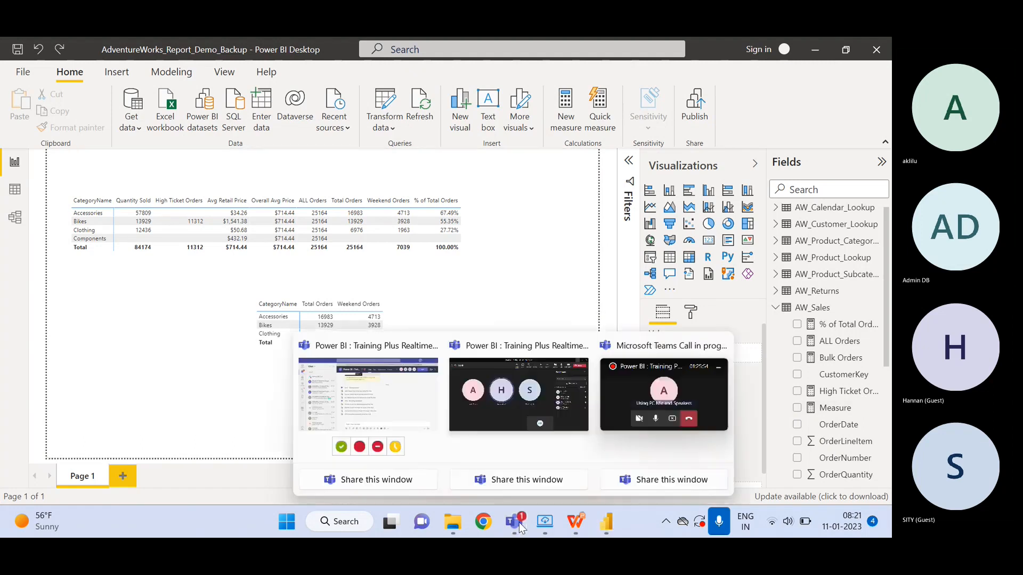
pyautogui.click(528, 399)
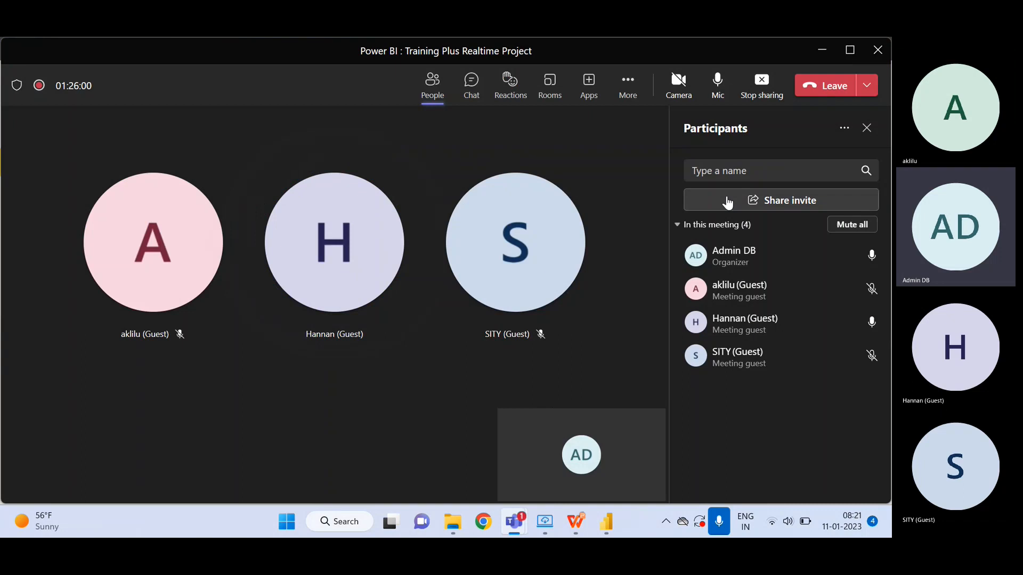
pyautogui.click(766, 95)
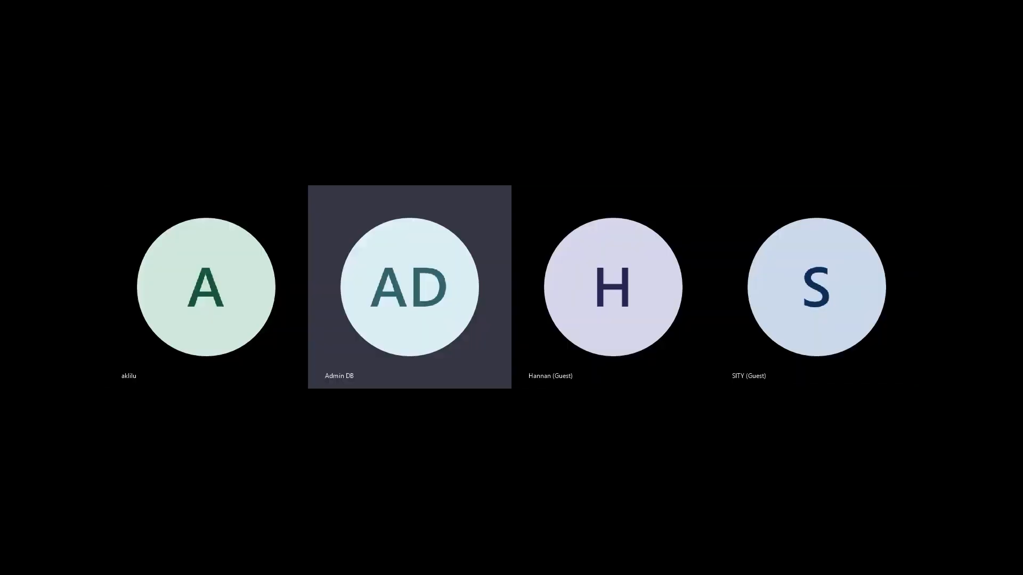